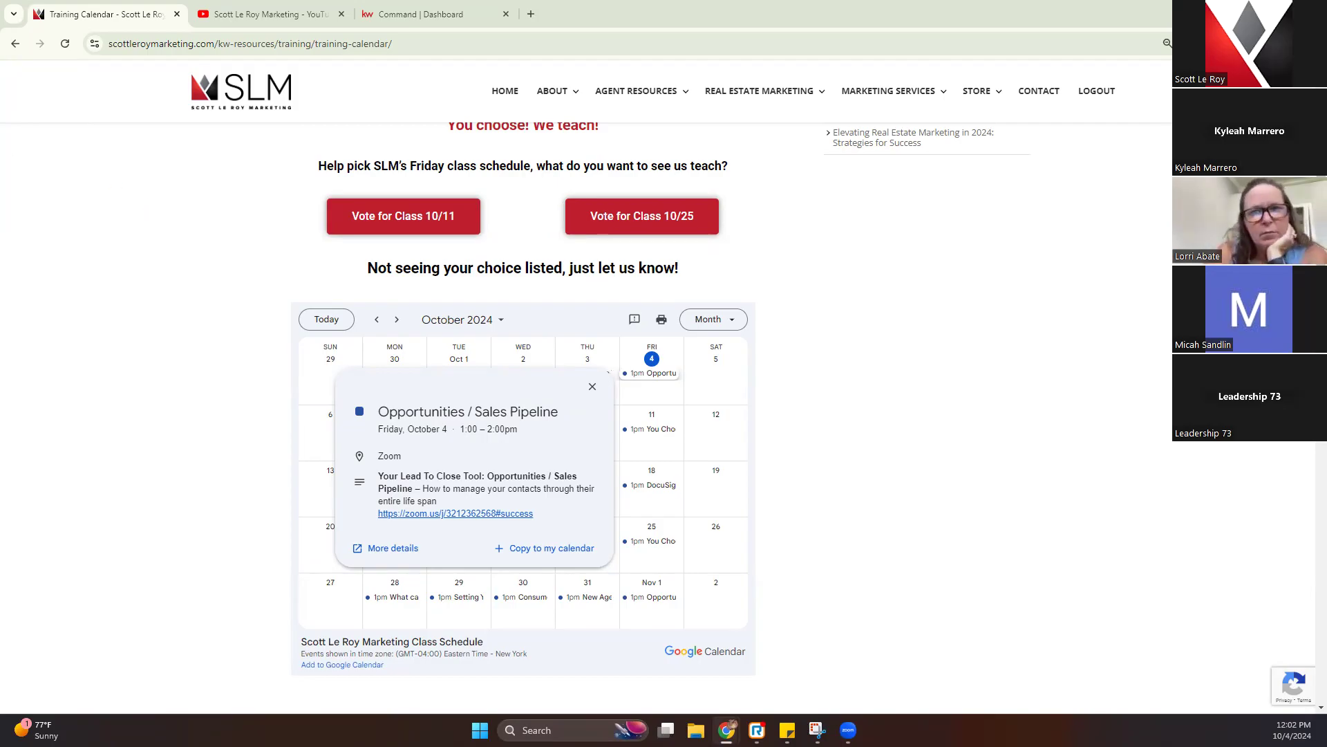
Switch to the Scott Le Roy Marketing YouTube channel and search its videos for "sales pipeline".
left_click(280, 14)
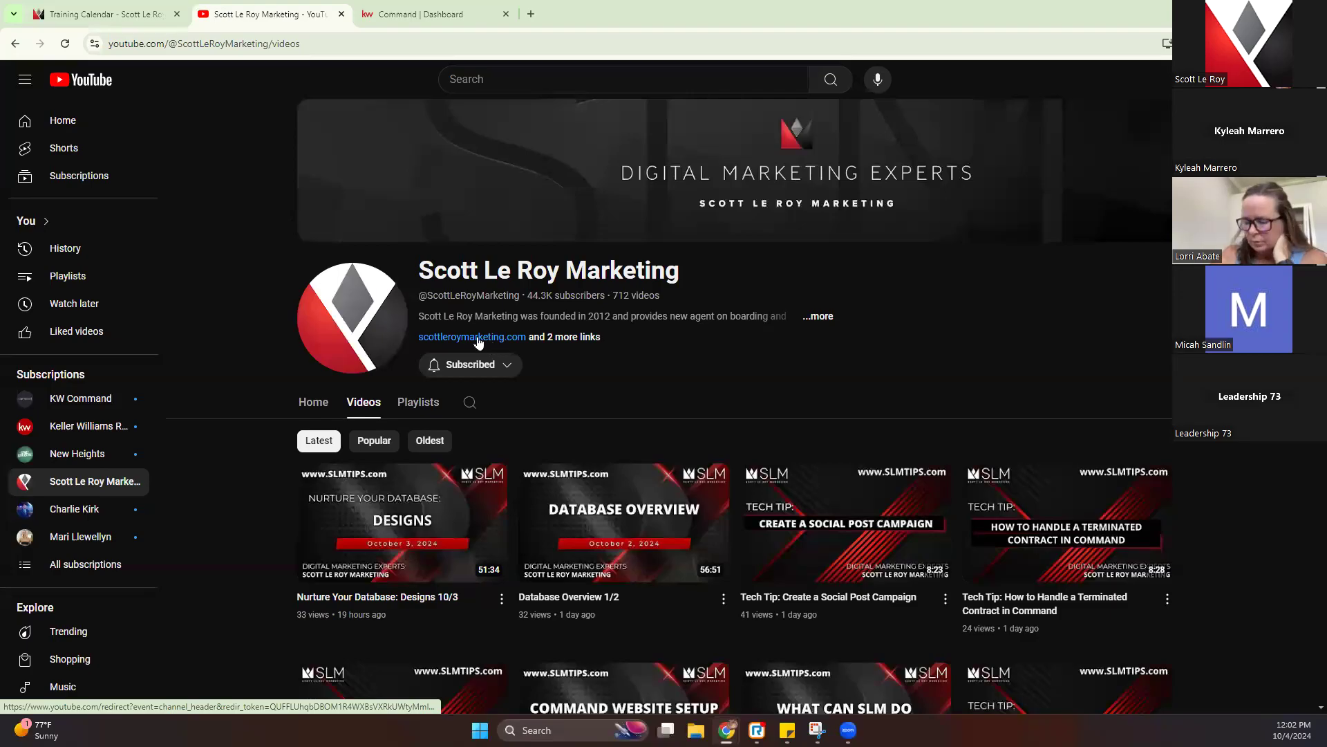
left_click(308, 43)
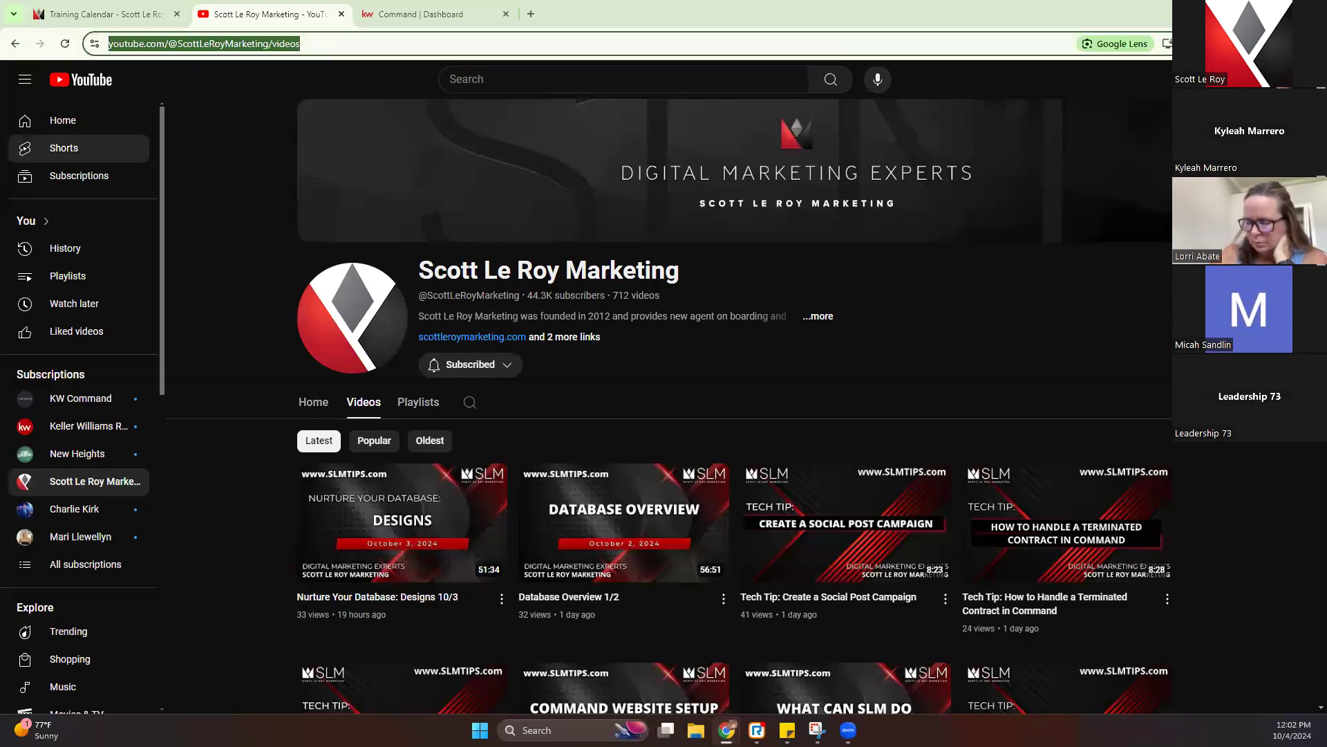
key("Escape")
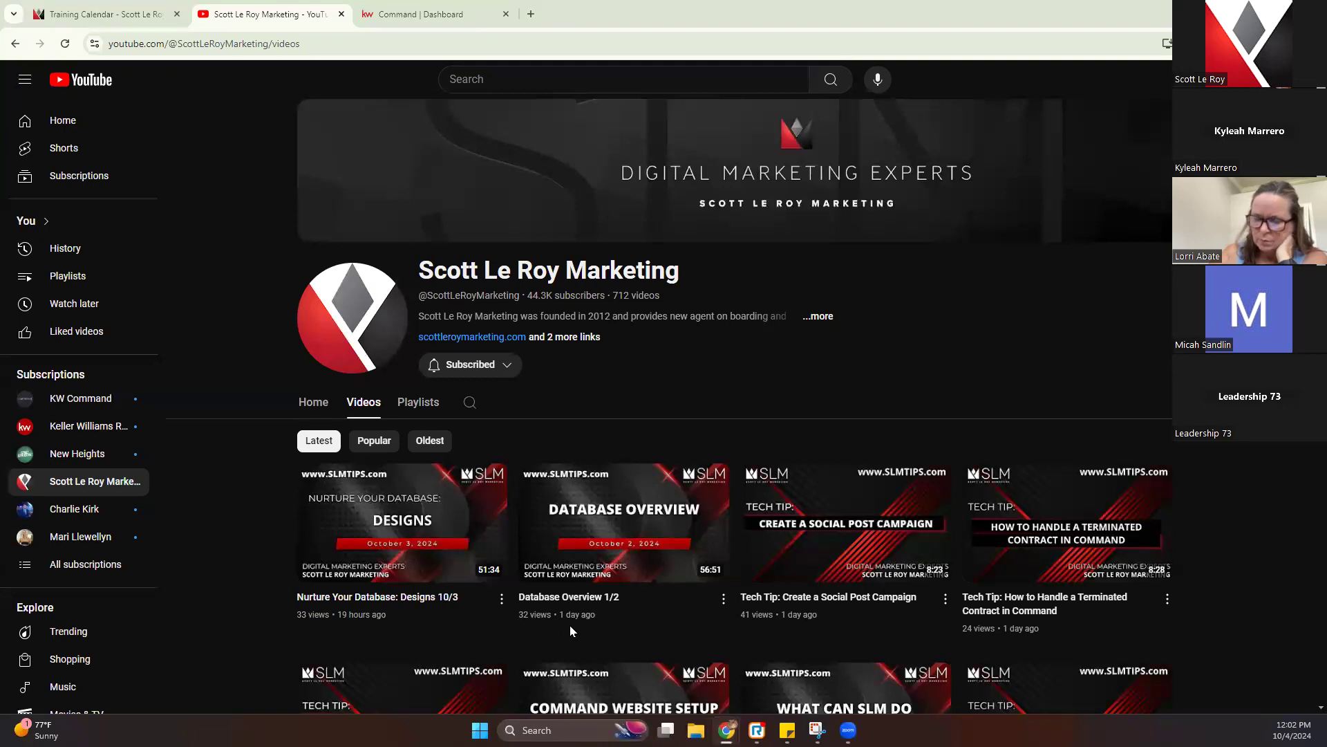
left_click(469, 405)
type("sale")
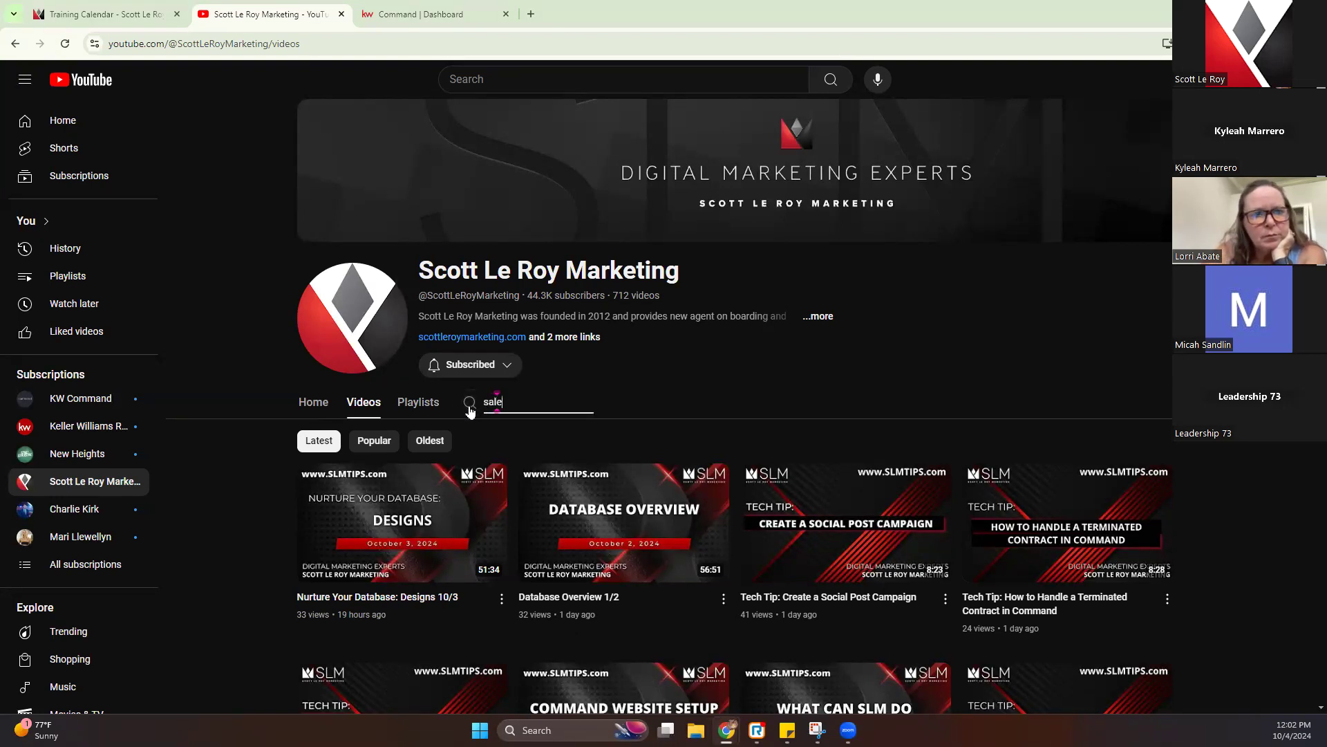
type("s pipeline")
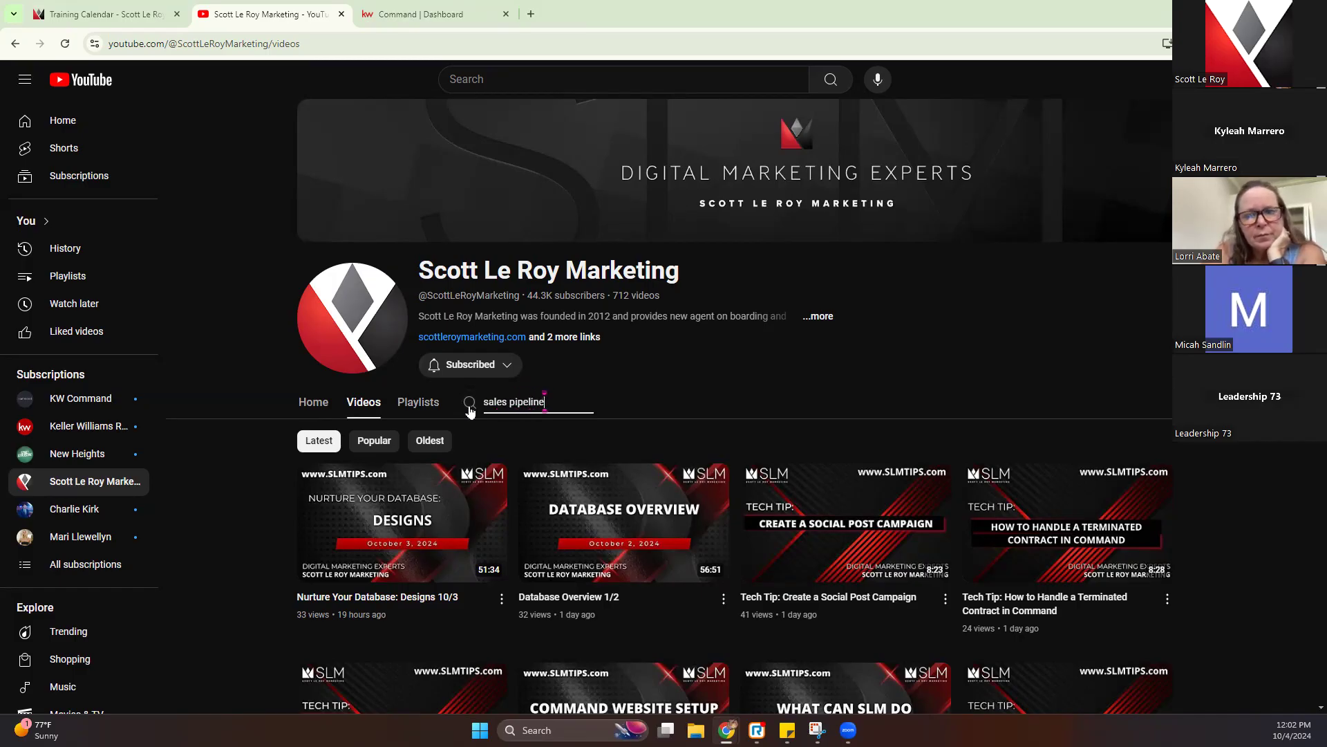
key("Return")
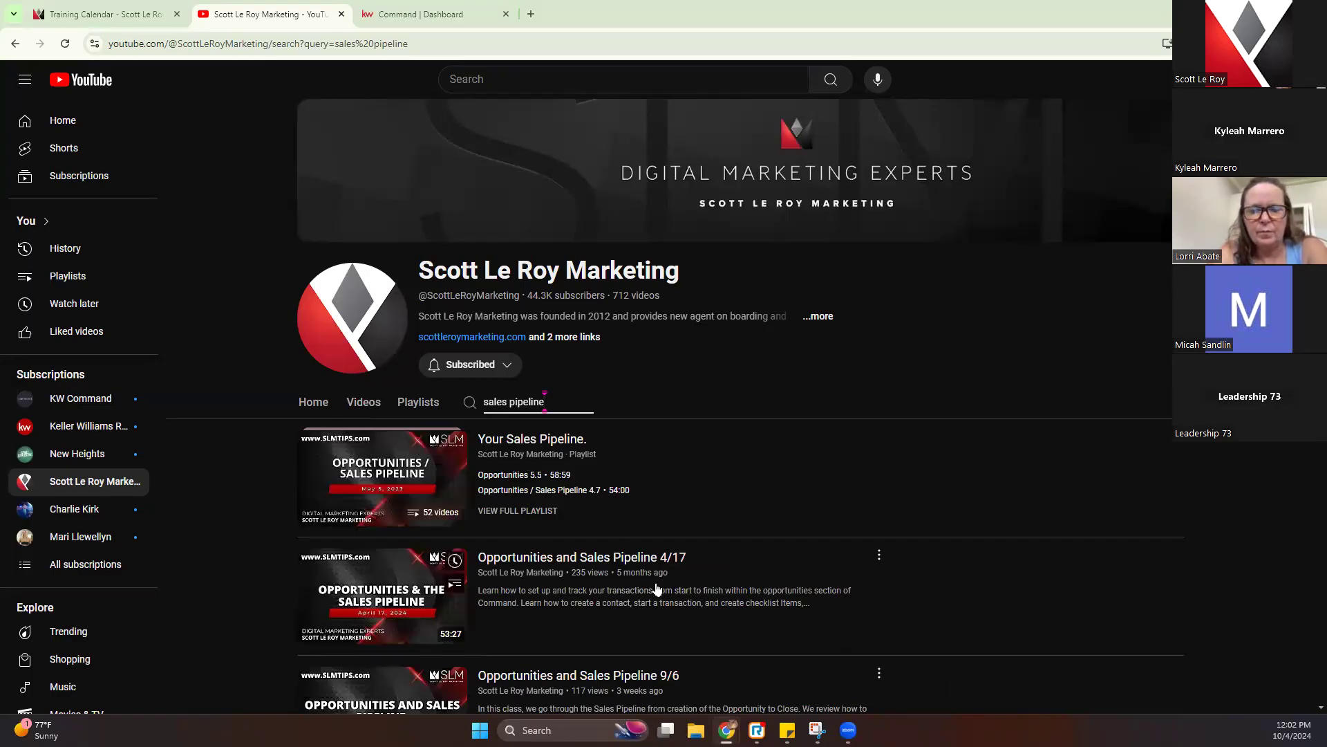
scroll(626, 609, "down", 1)
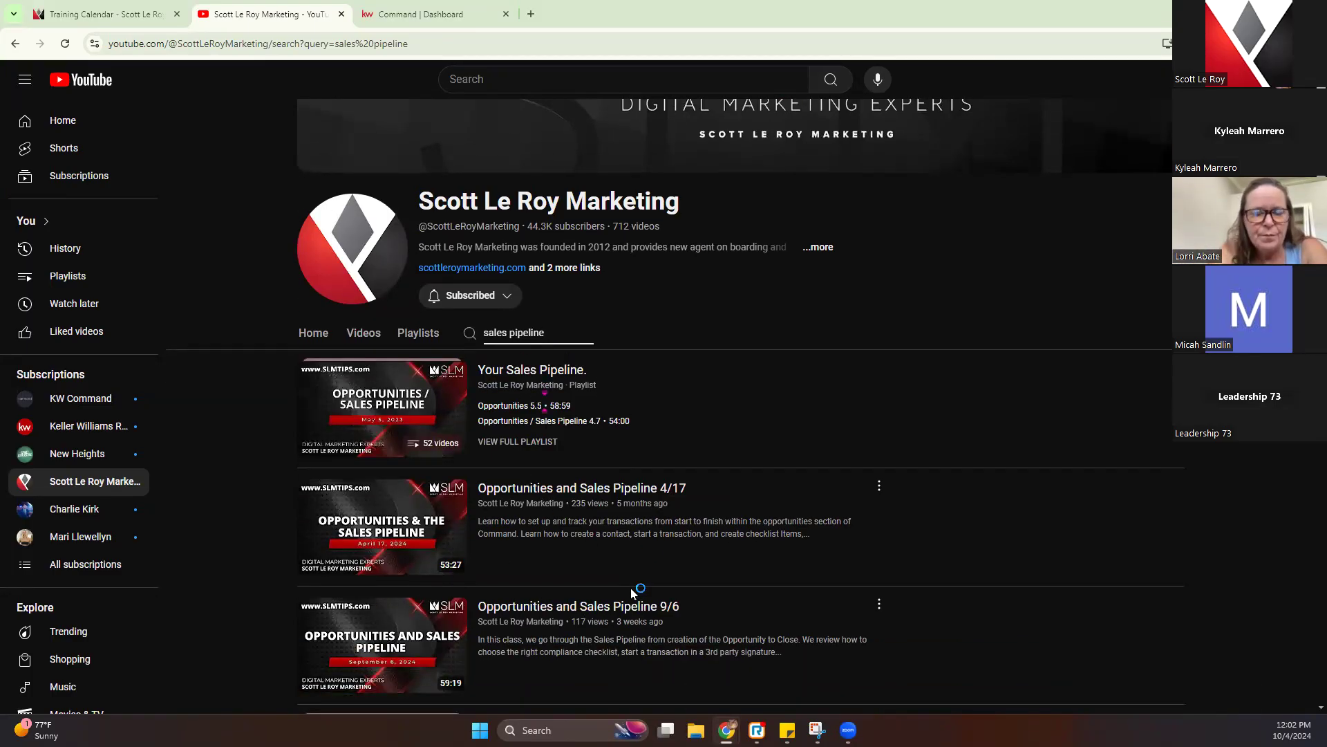
Return to the channel's full video list and look over the latest uploads.
left_click(372, 339)
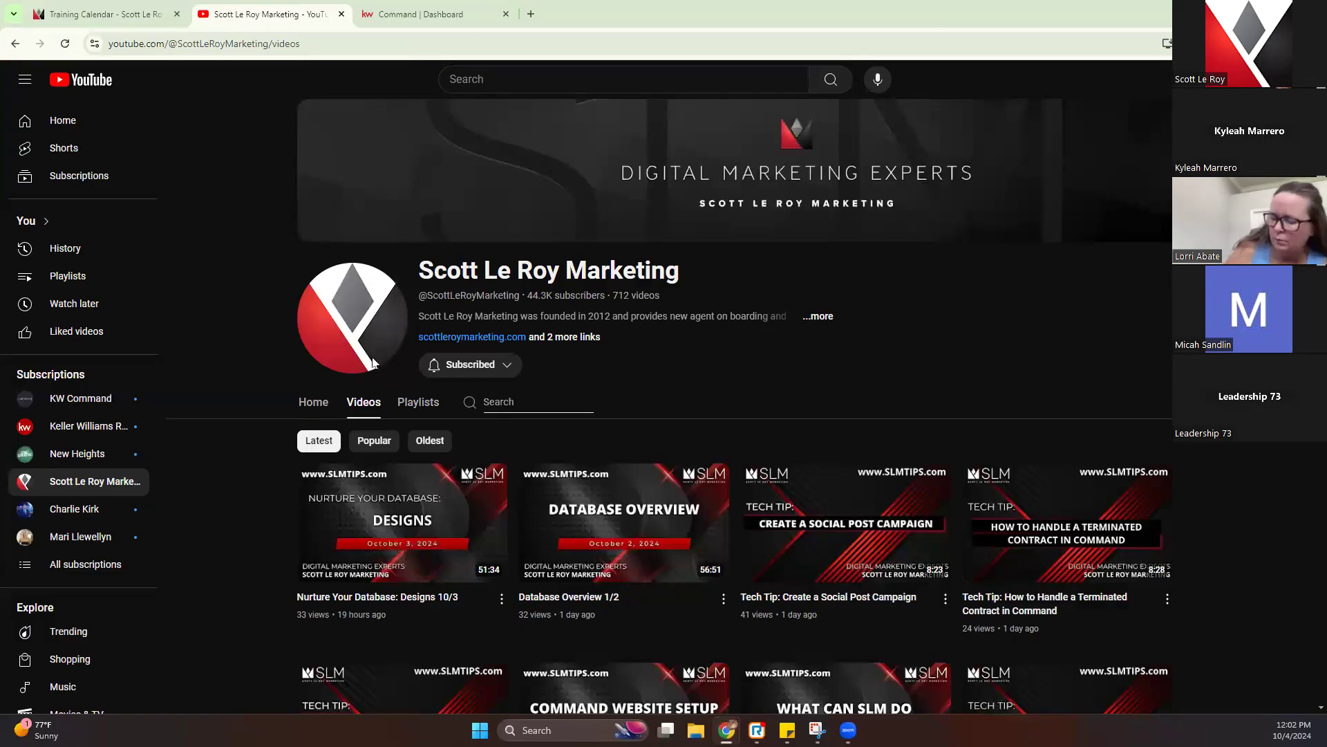
mouse_move(883, 589)
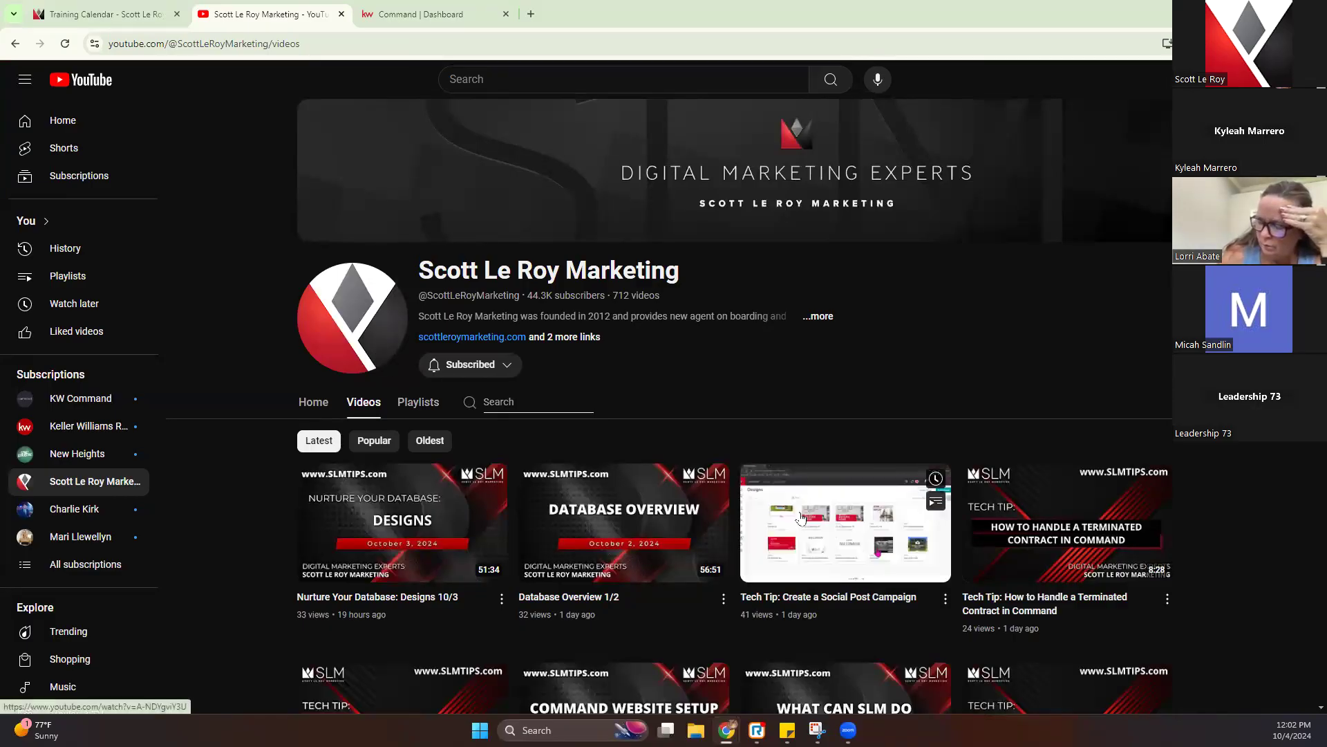
mouse_move(1096, 525)
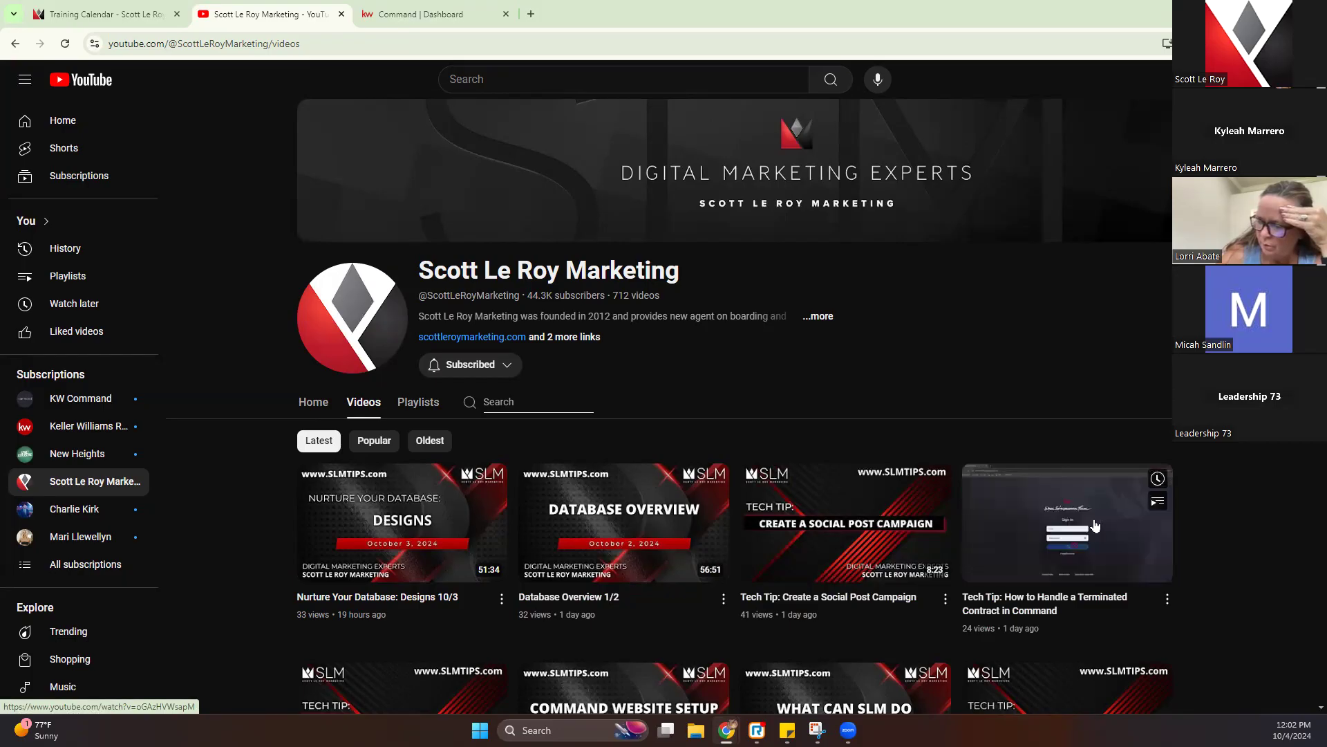
mouse_move(863, 524)
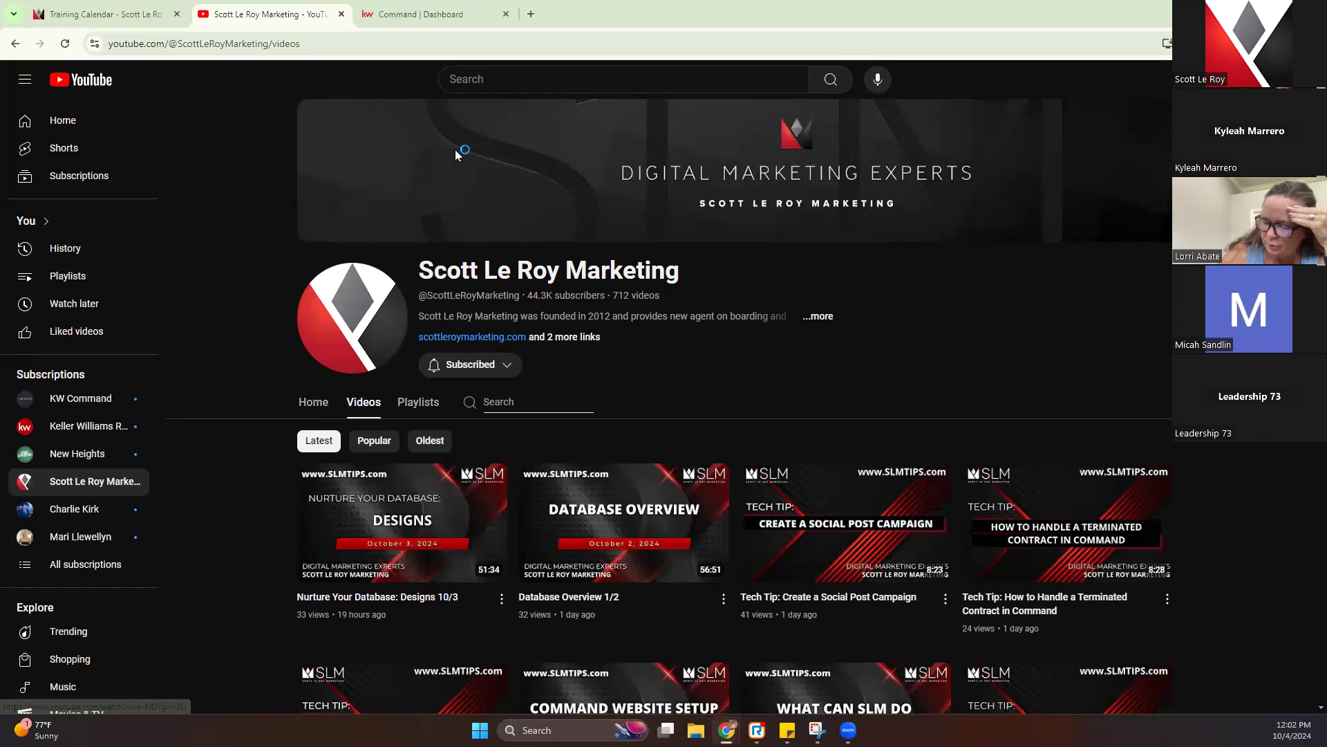
Switch to KW Command, open the account settings, and check the DocuSign connection status among the connected applications.
left_click(410, 16)
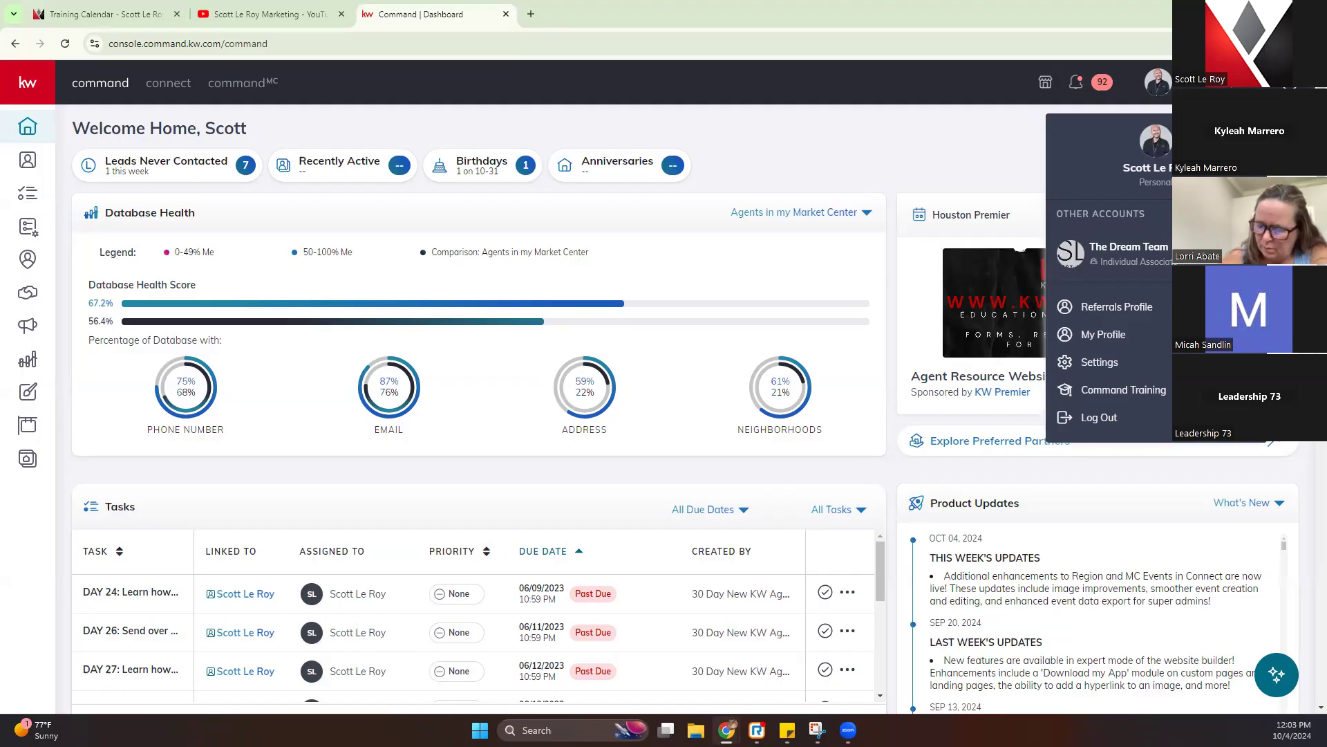
left_click(1071, 363)
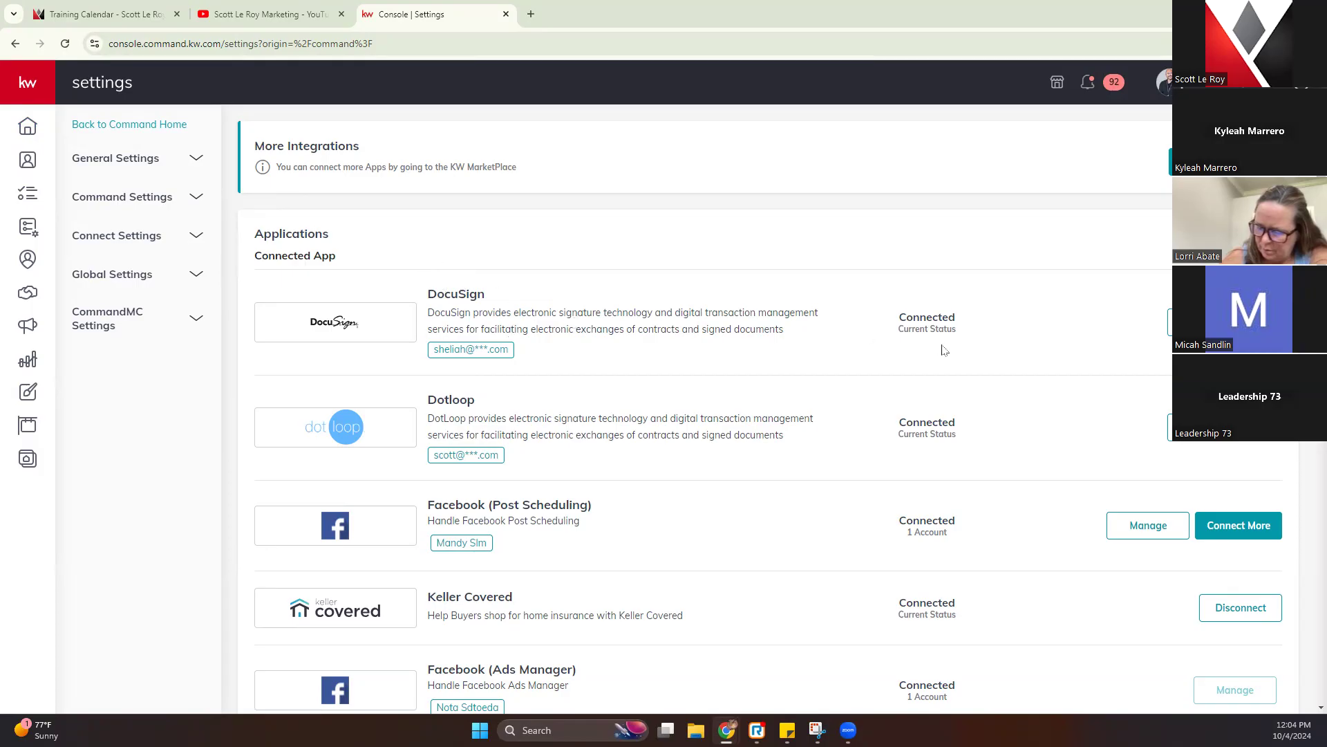
left_click_drag(897, 317, 962, 320)
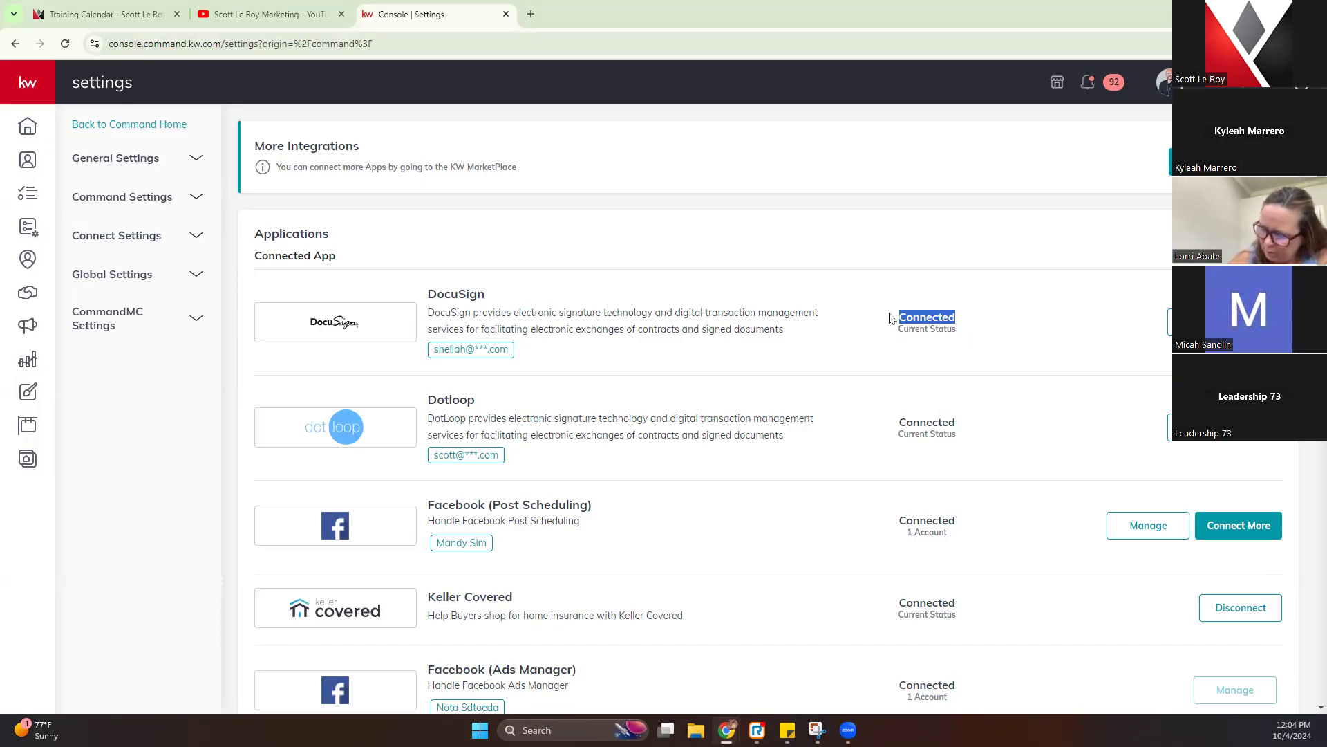
left_click(1003, 313)
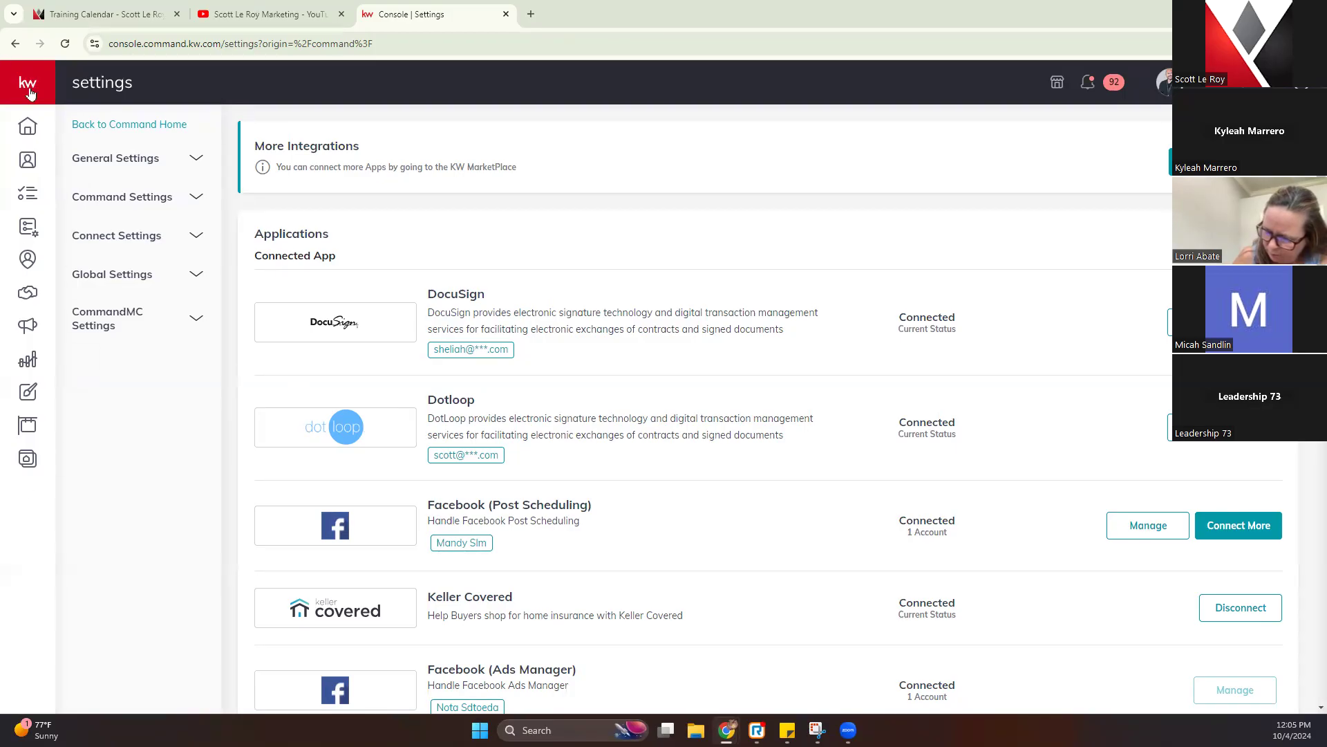
Open Opportunities and compare the All Opportunities list with the agent's own pipeline view, ending on the pipeline view.
mouse_move(30, 100)
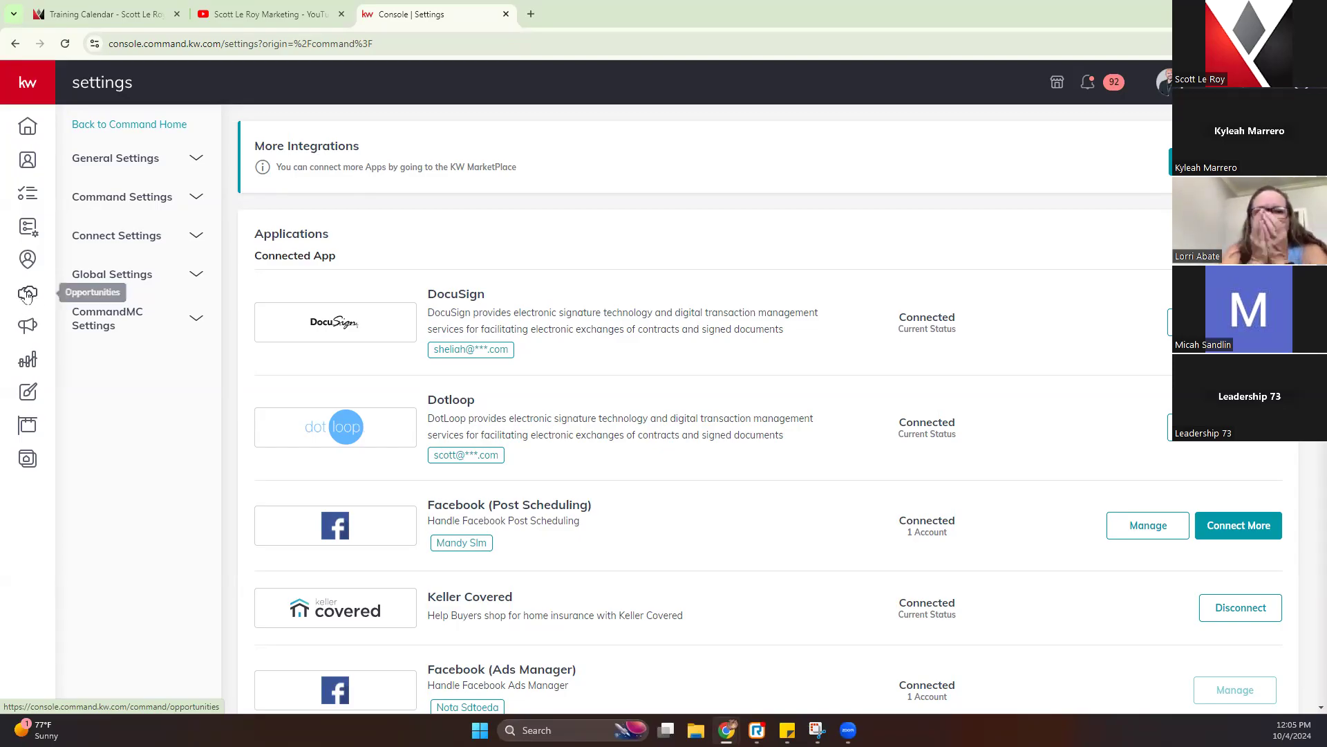
left_click(27, 295)
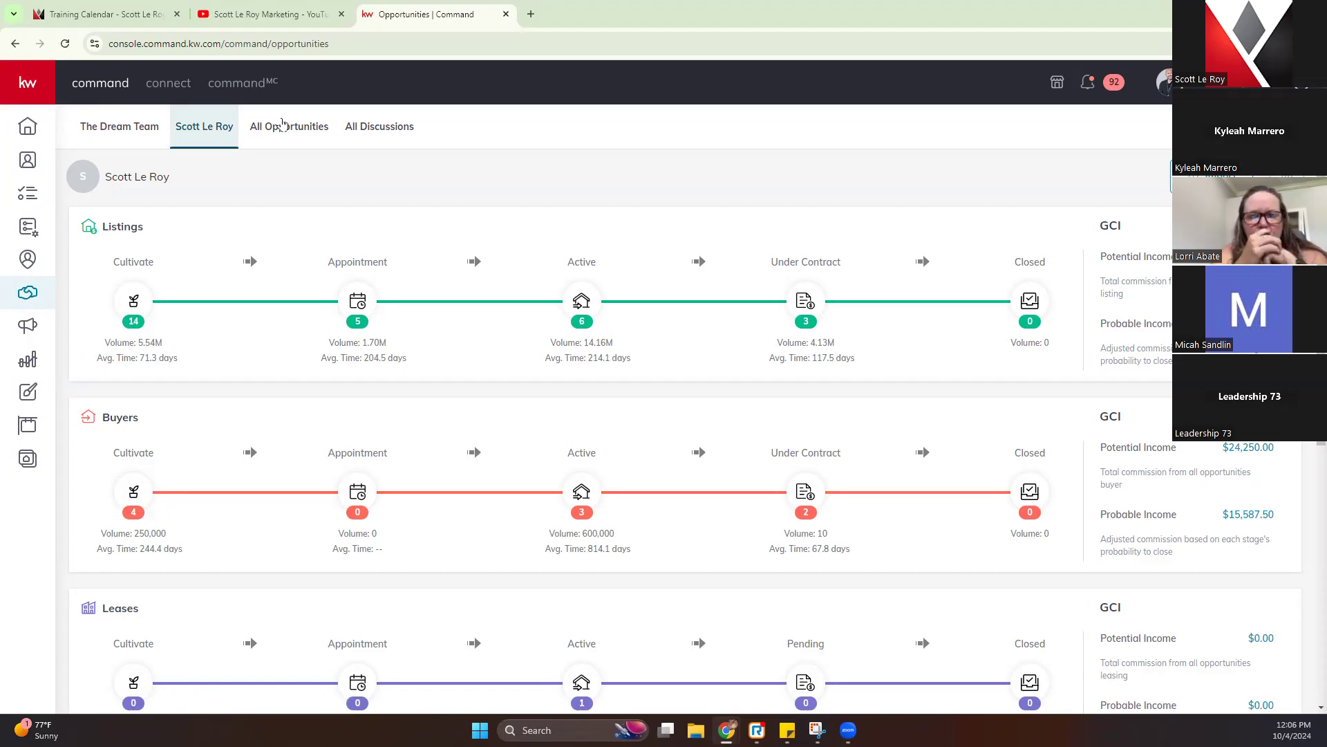
left_click(291, 125)
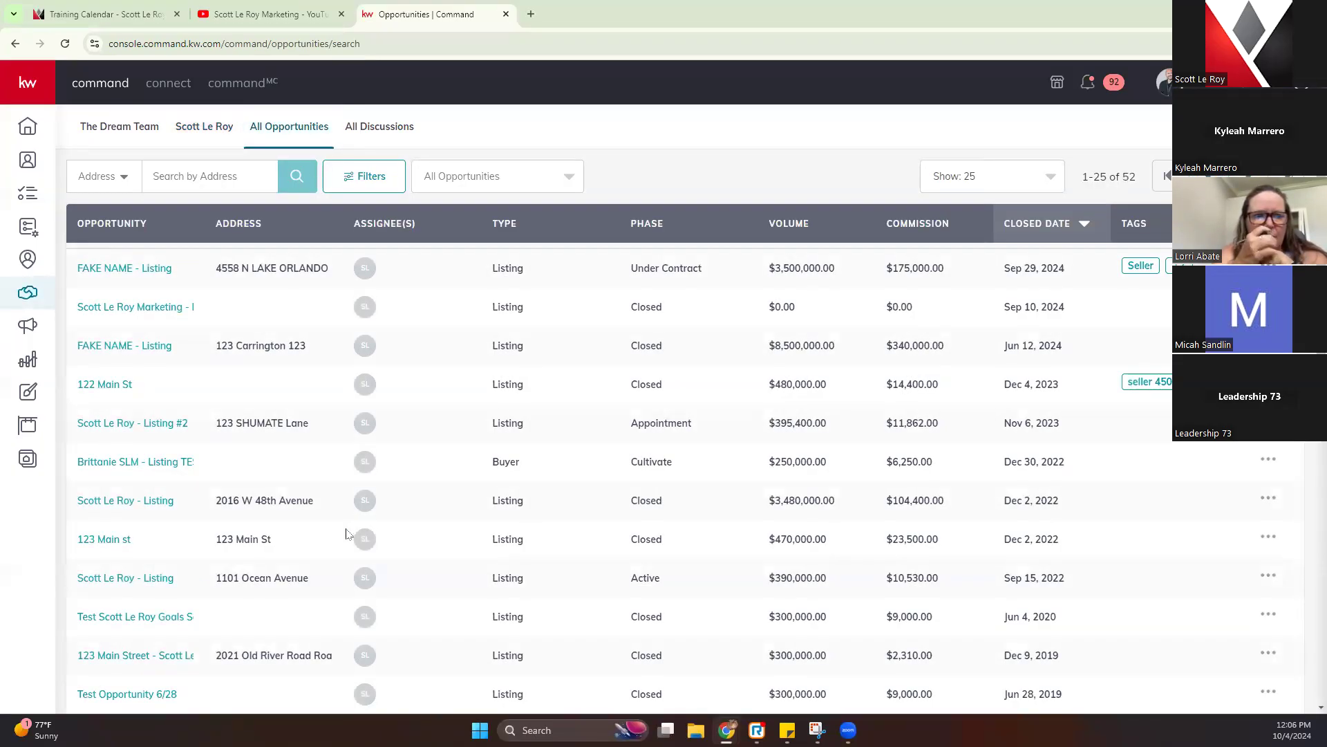
left_click(205, 127)
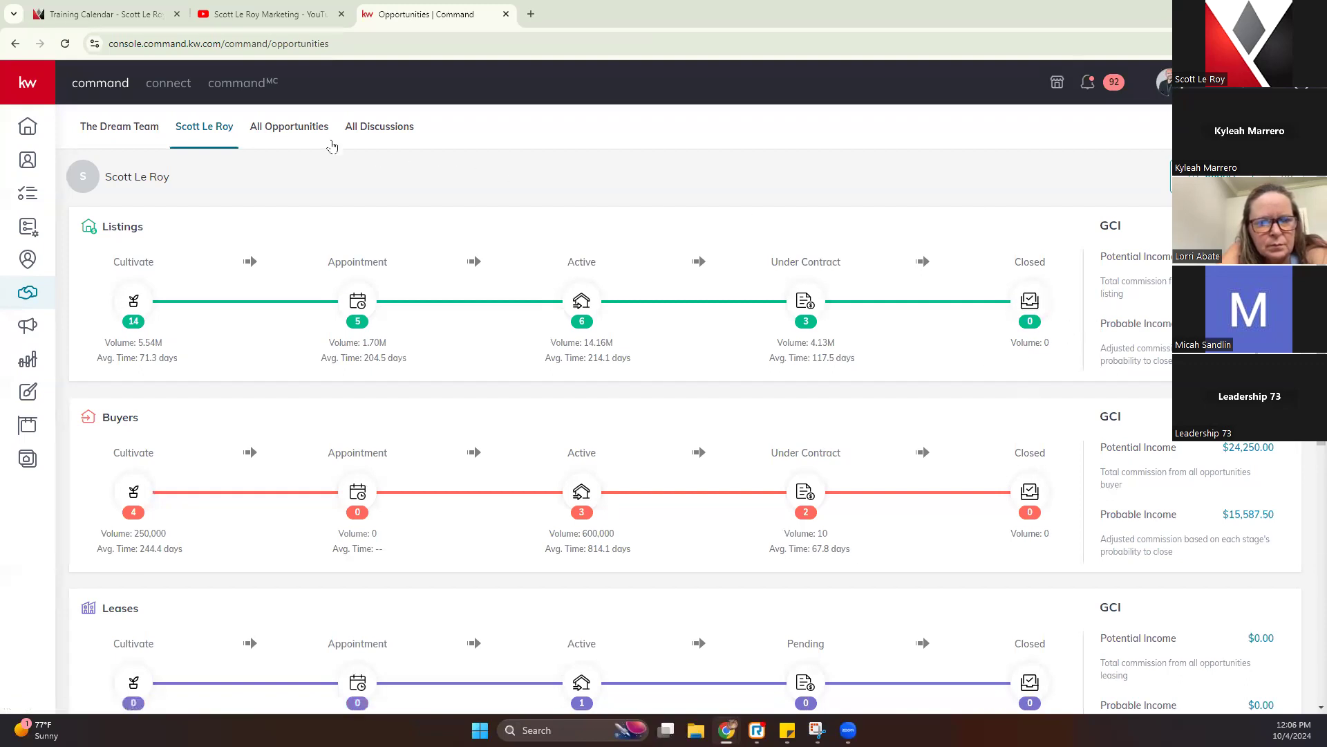
left_click(307, 135)
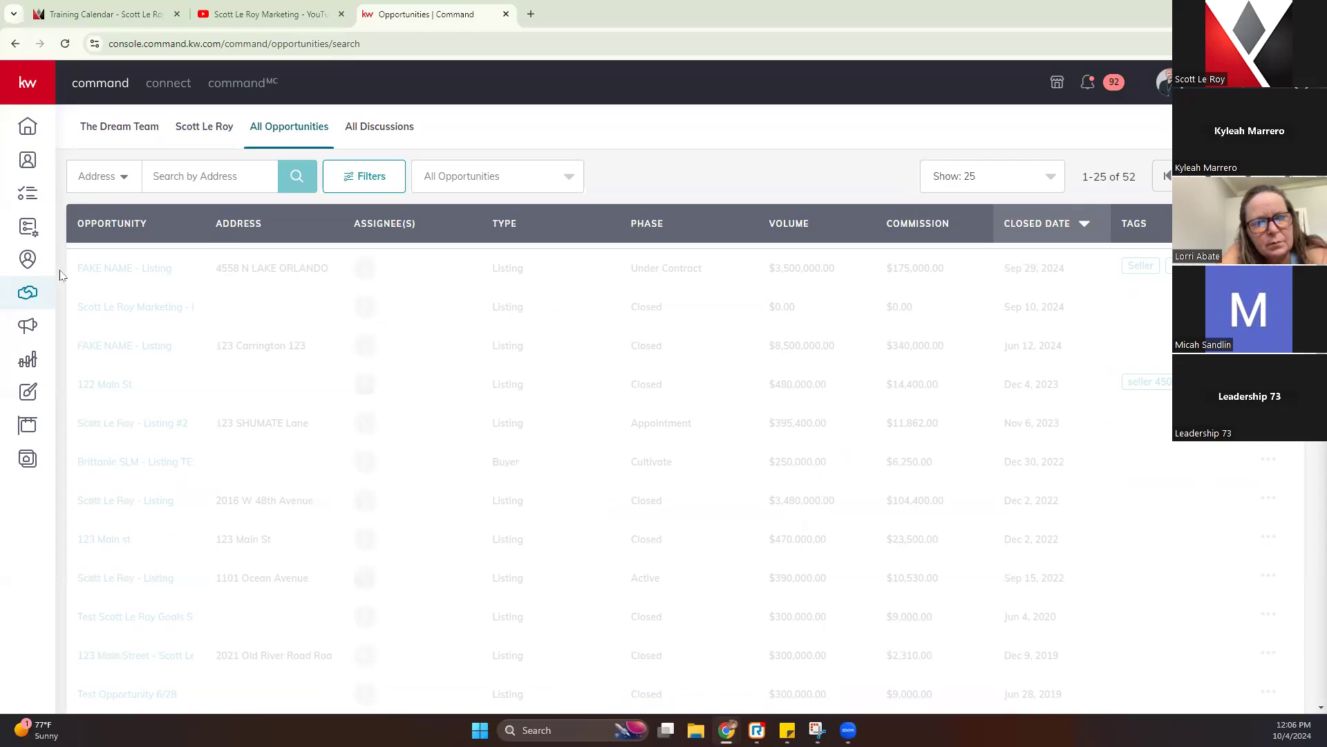
left_click(198, 134)
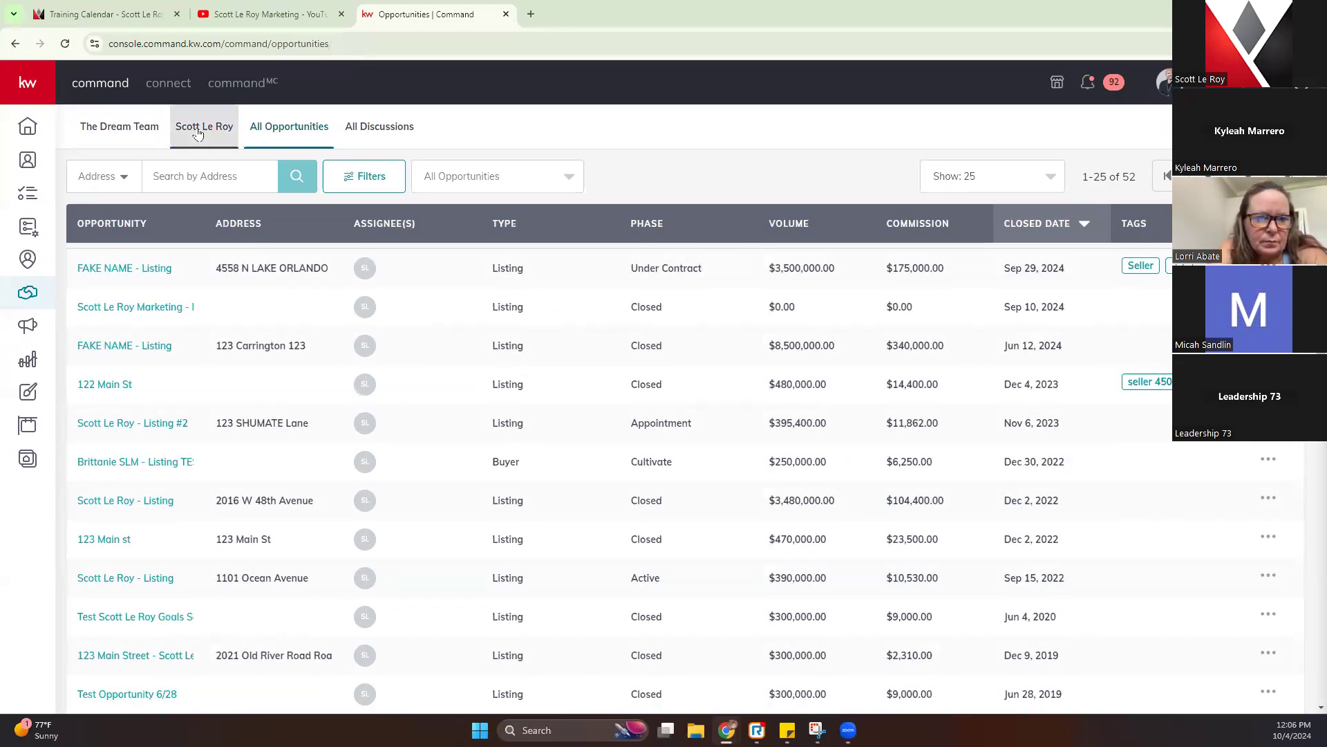
left_click(318, 133)
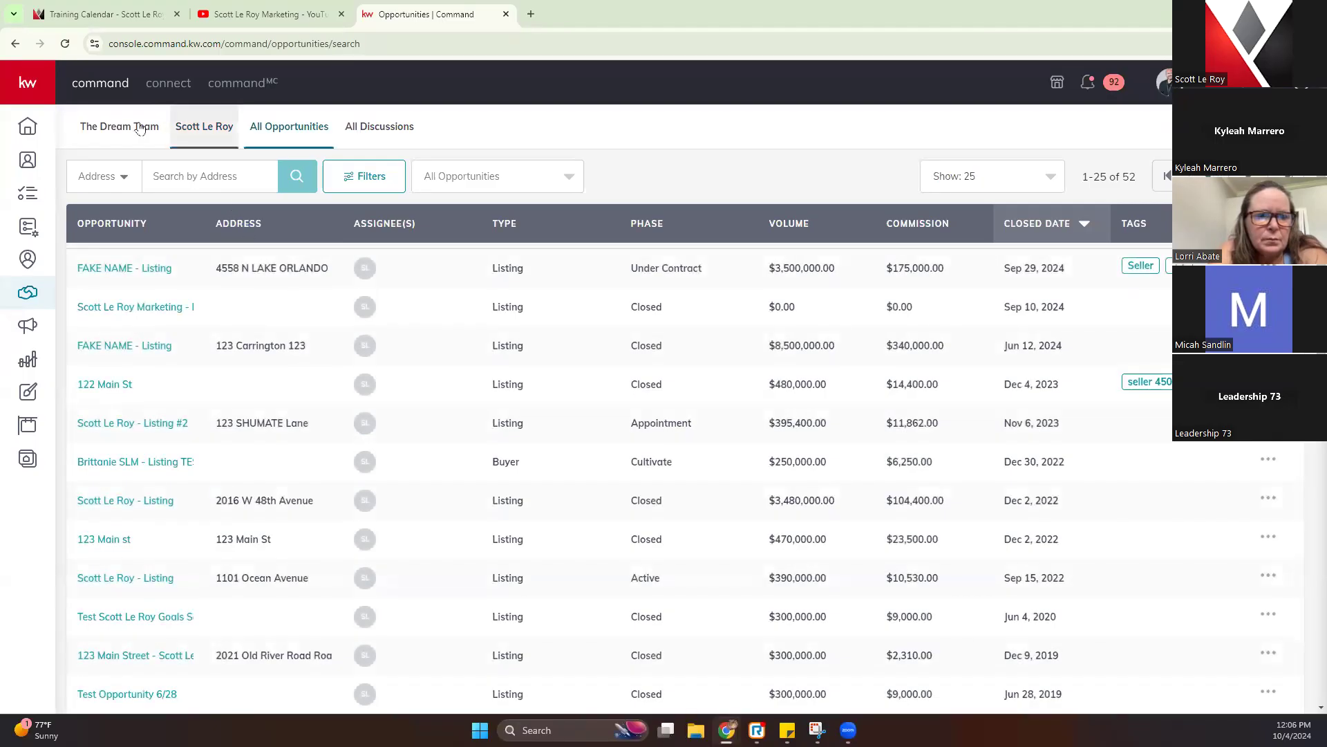
left_click(183, 133)
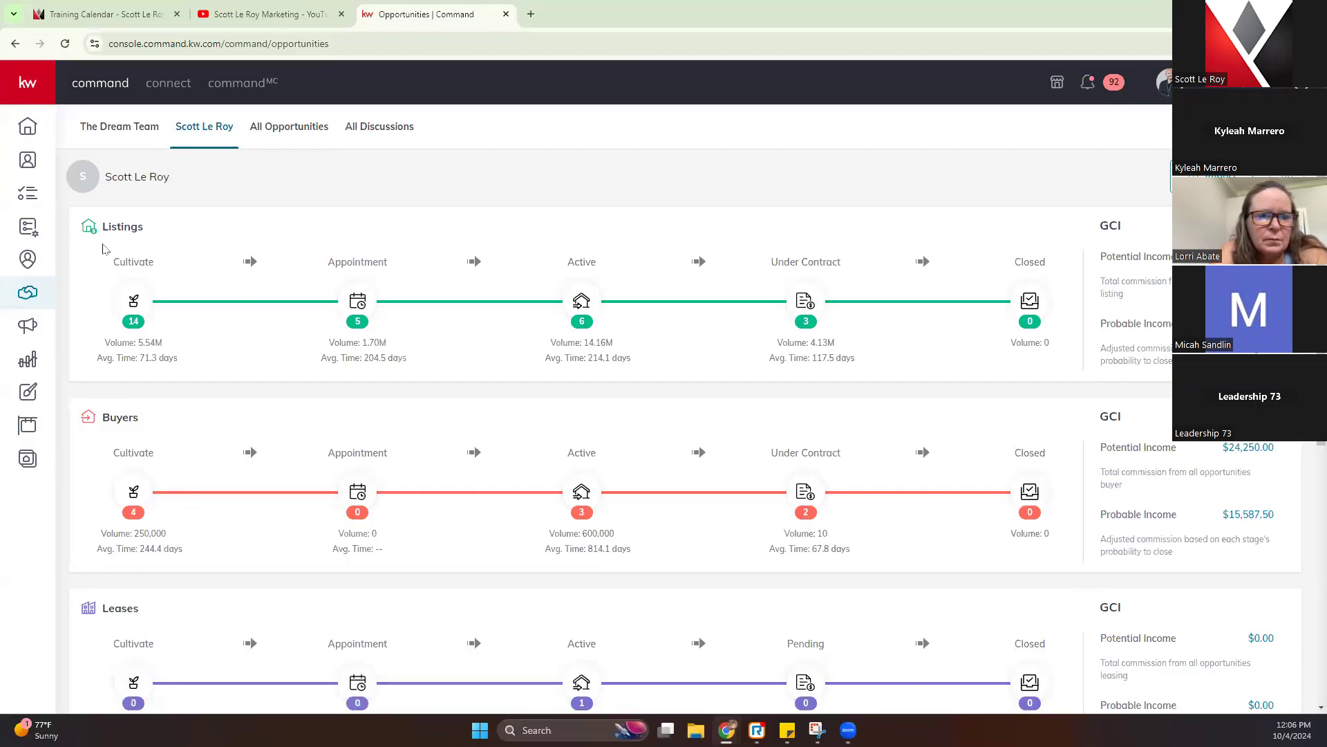
Examine the Listings, Buyers and Leases pipelines and their stages in the agent's own Opportunities view.
left_click_drag(98, 227, 148, 231)
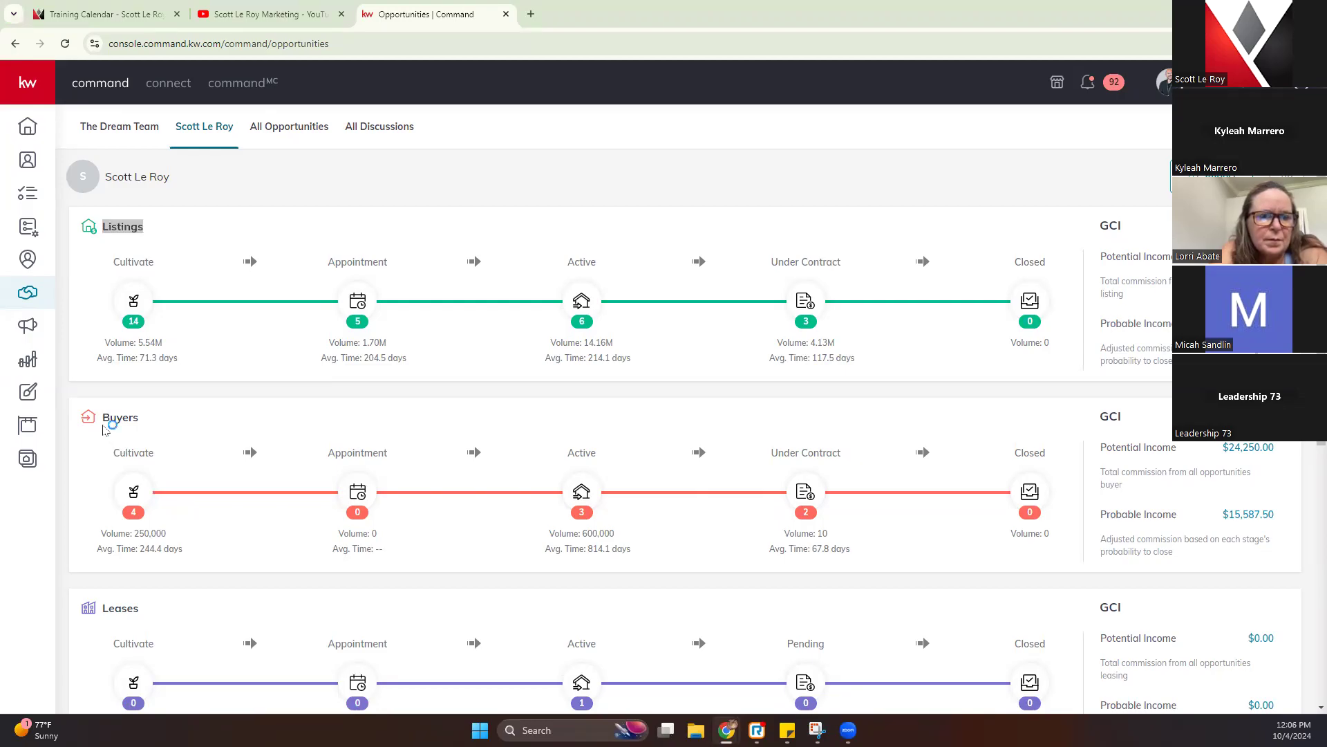
left_click_drag(103, 418, 146, 421)
scroll(170, 428, "down", 1)
scroll(172, 428, "down", 1)
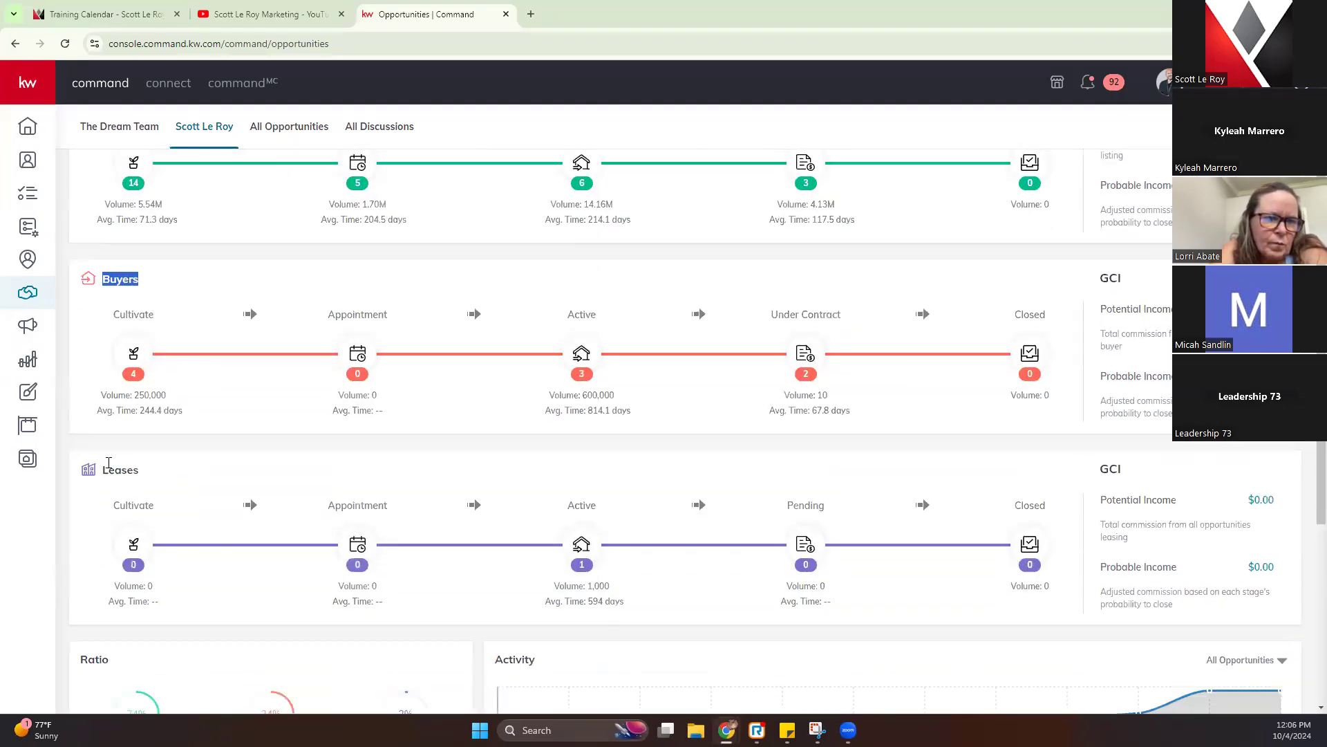
left_click_drag(105, 470, 139, 470)
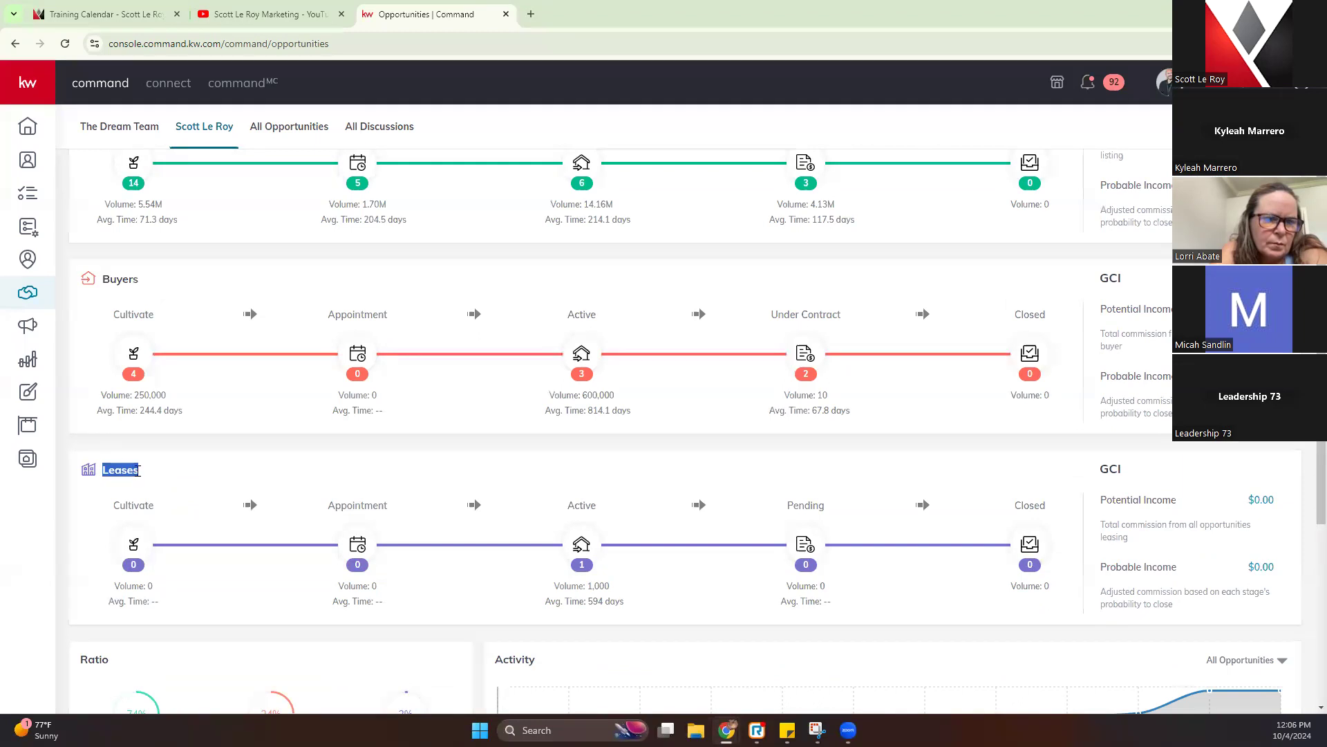
scroll(441, 477, "up", 2)
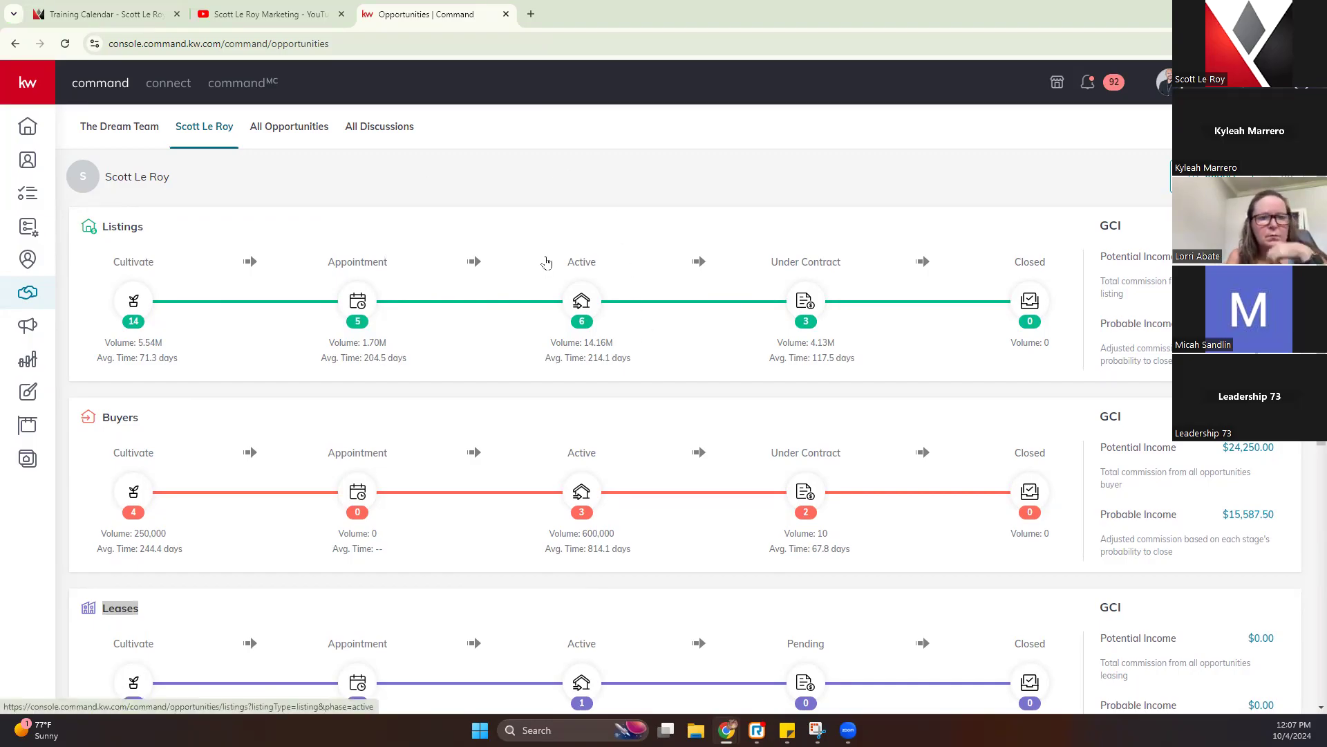
left_click(546, 263)
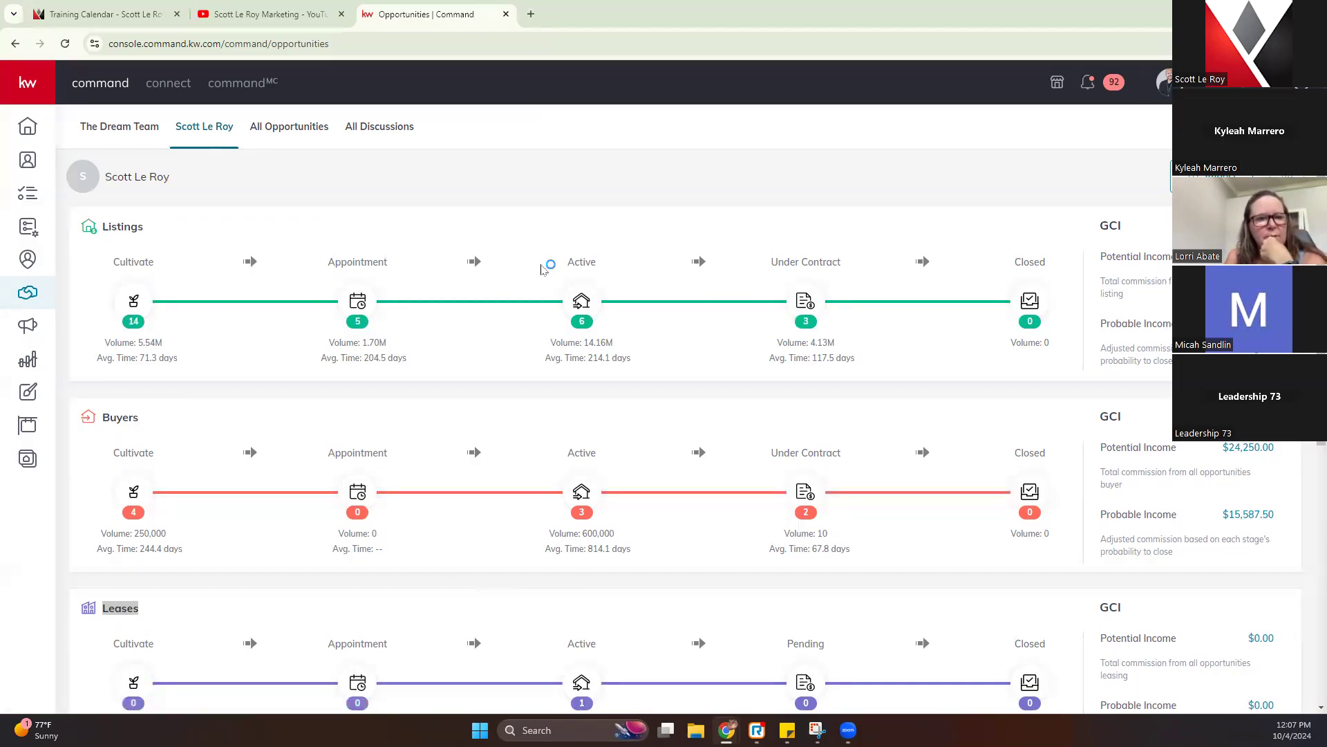
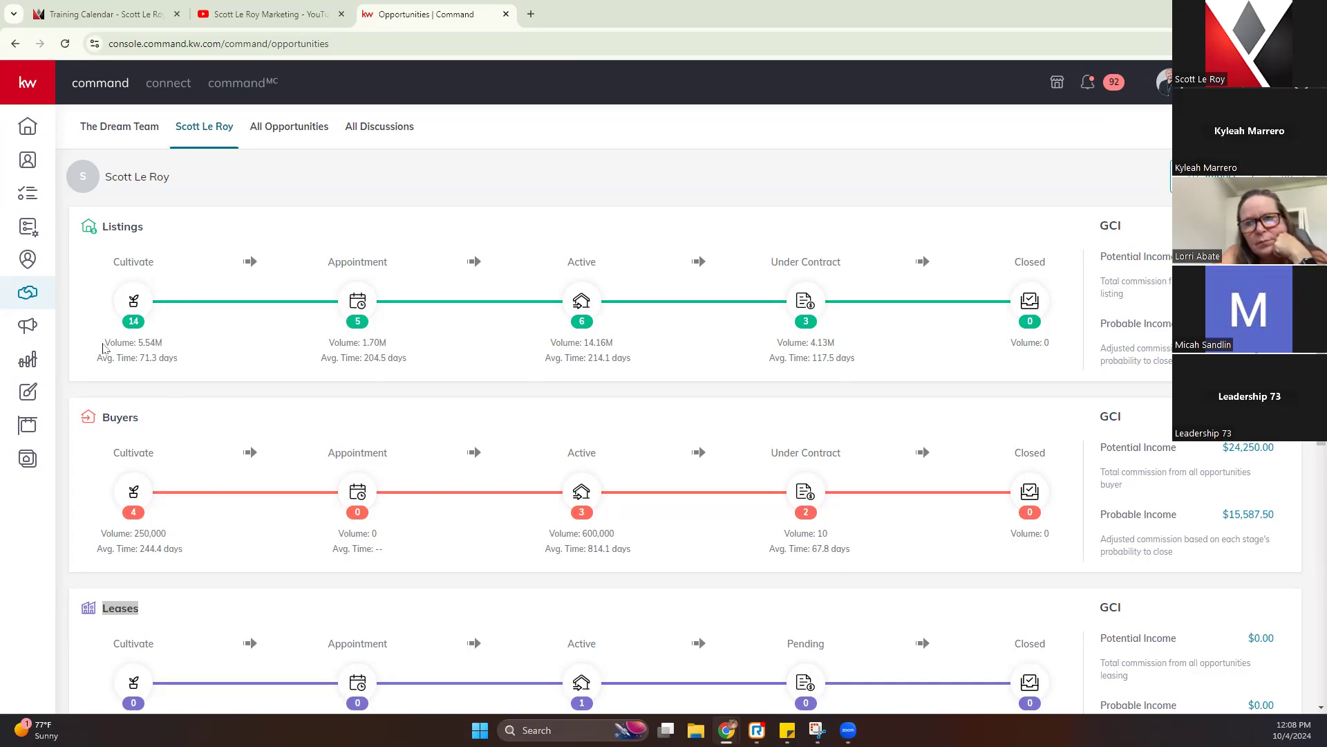
Check the volume and average time of the Listings pipeline's Cultivate stage, and the average time of the Buyers Cultivate stage.
left_click_drag(104, 344, 172, 345)
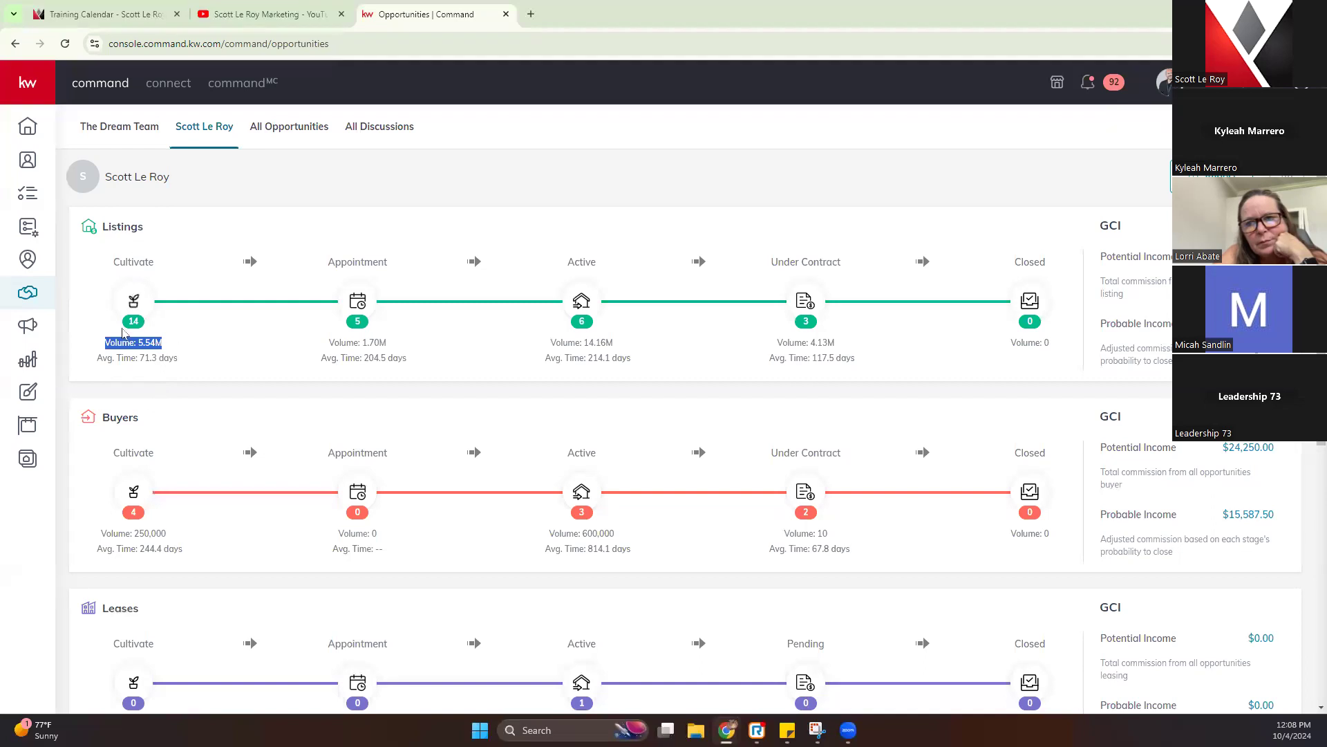
left_click(100, 360)
left_click_drag(101, 360, 184, 367)
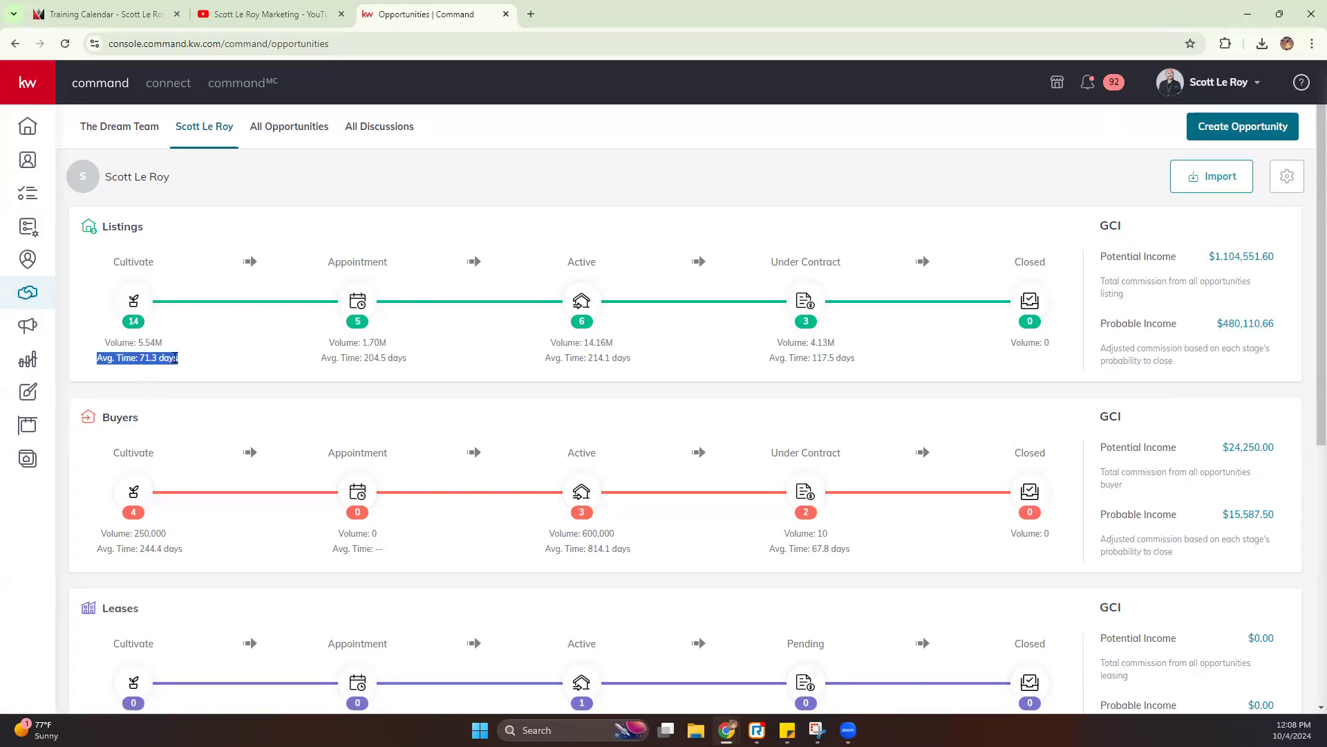
left_click_drag(139, 549, 199, 552)
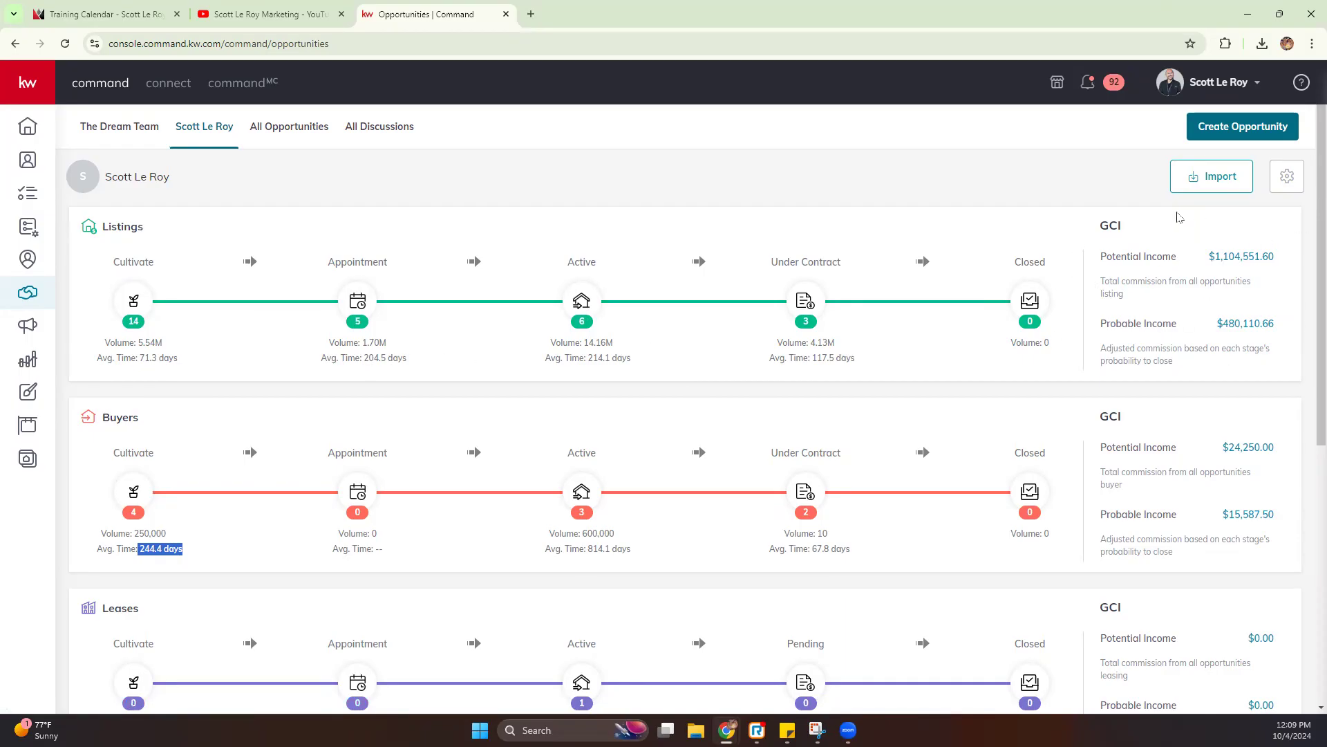
Review the GCI section of the Listings pipeline, reading its Potential Income and Probable Income entries.
double_click(1108, 226)
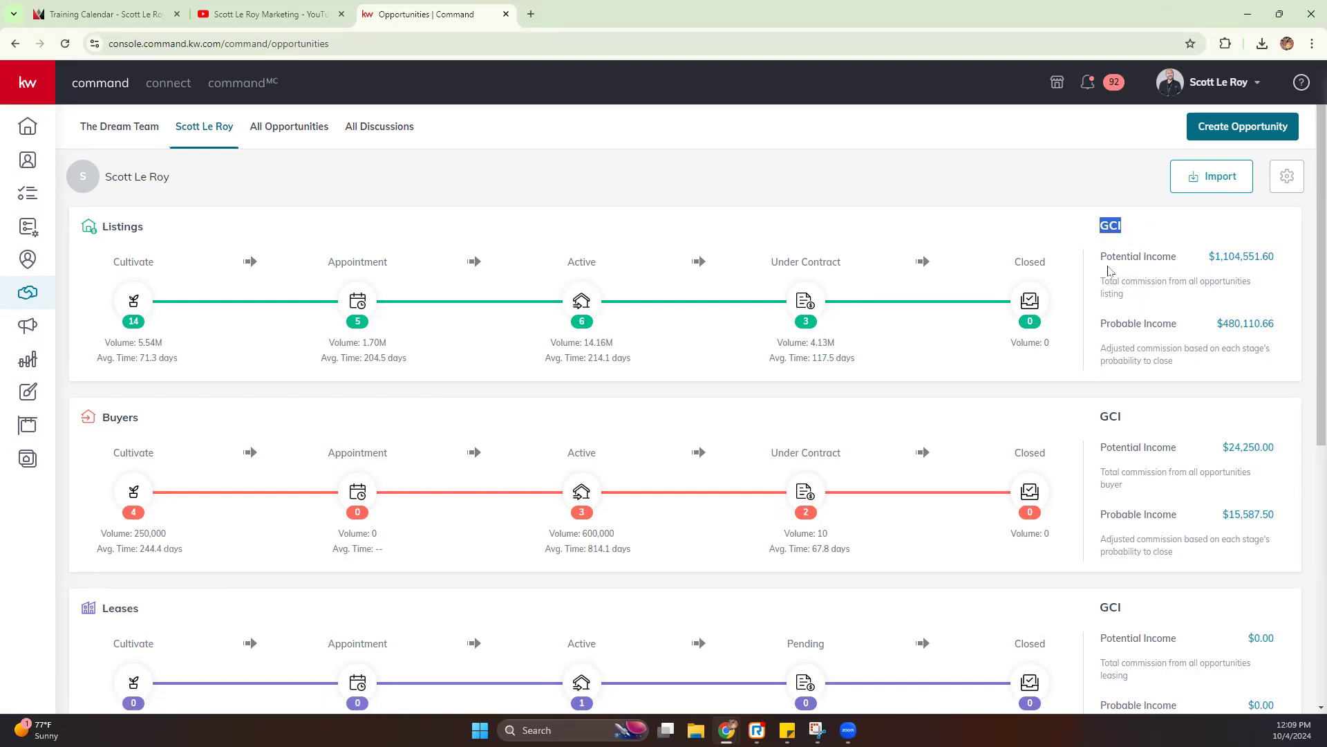
left_click_drag(1099, 257, 1177, 257)
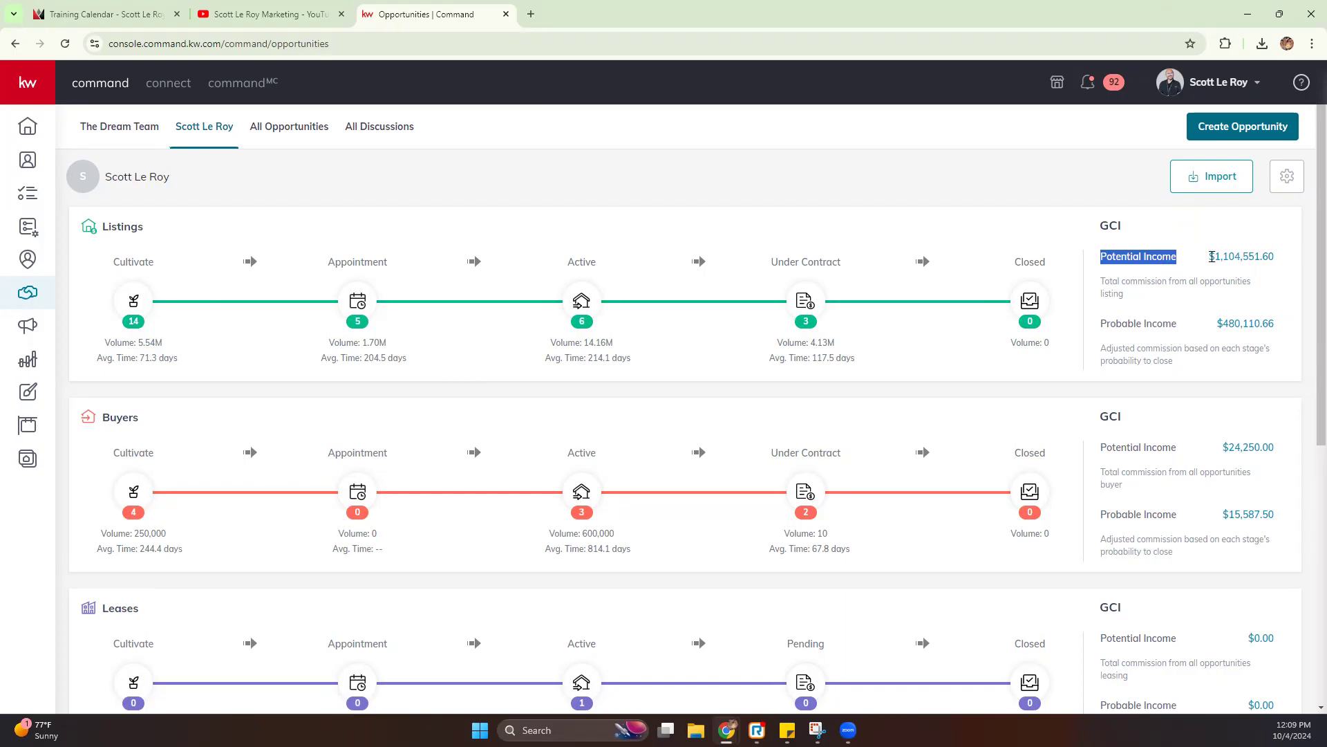
left_click_drag(1101, 324, 1187, 330)
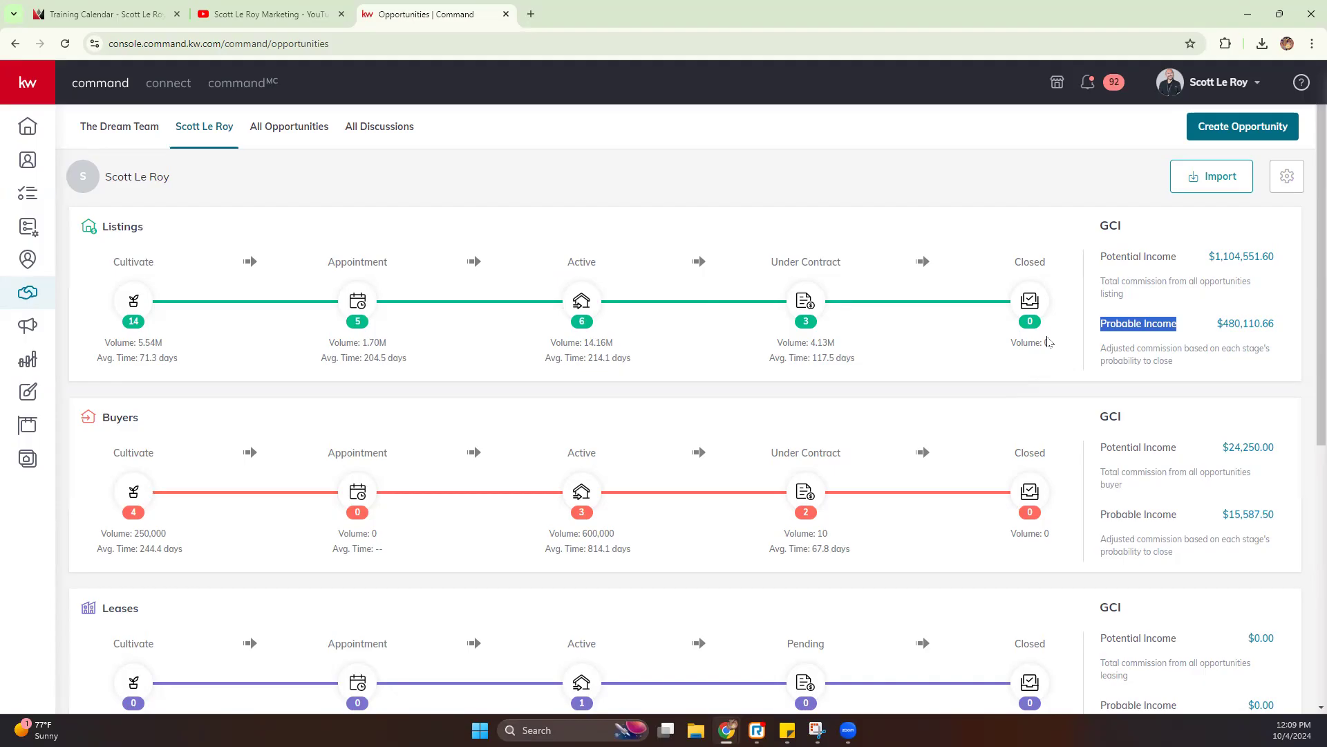
Examine the Leases pipeline, the Ratio table and the monthly points of the Activity chart.
scroll(1048, 341, "down", 1)
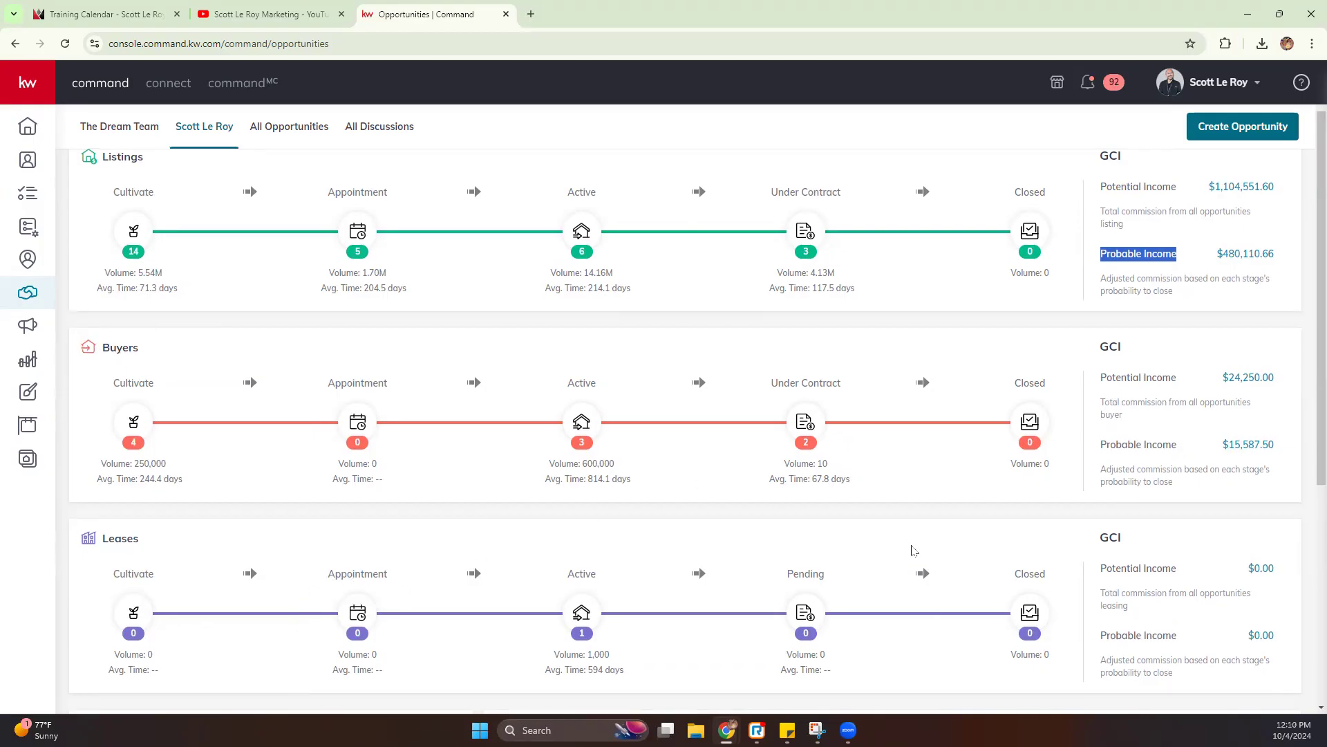
scroll(913, 550, "down", 5)
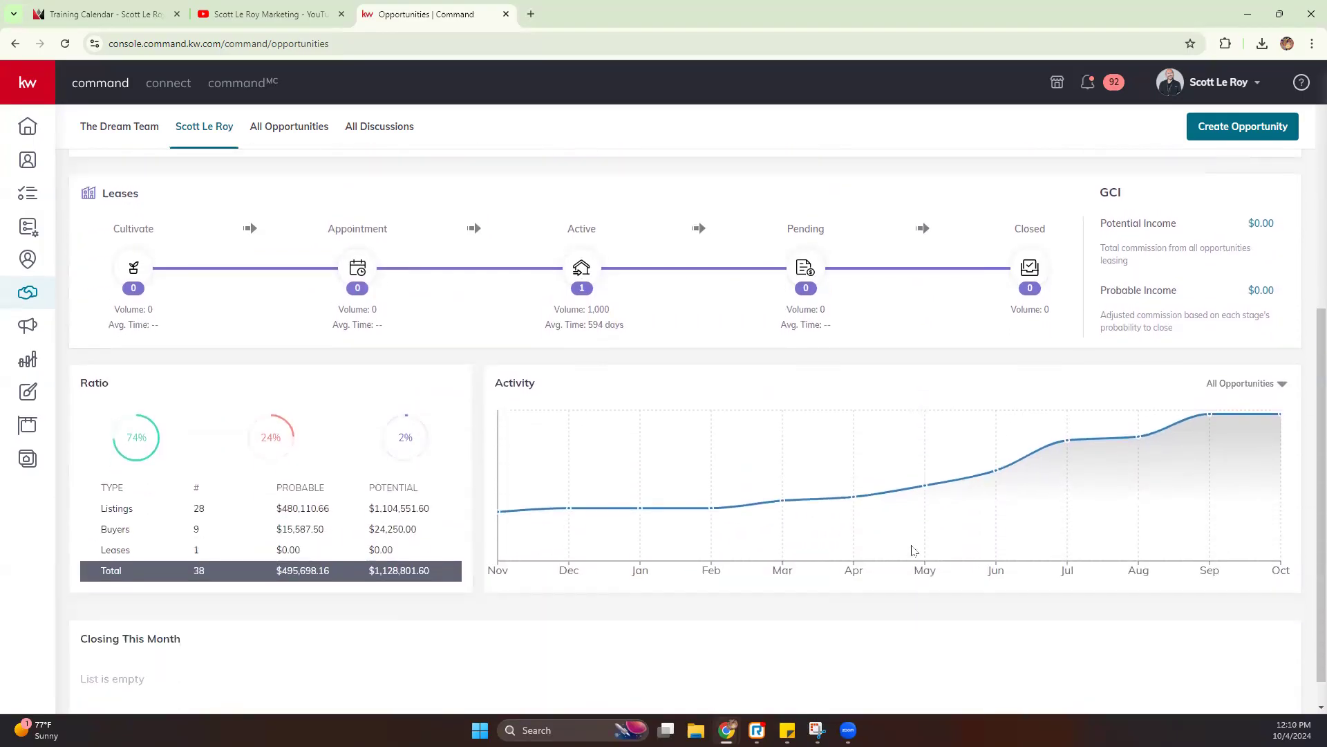
scroll(912, 550, "down", 1)
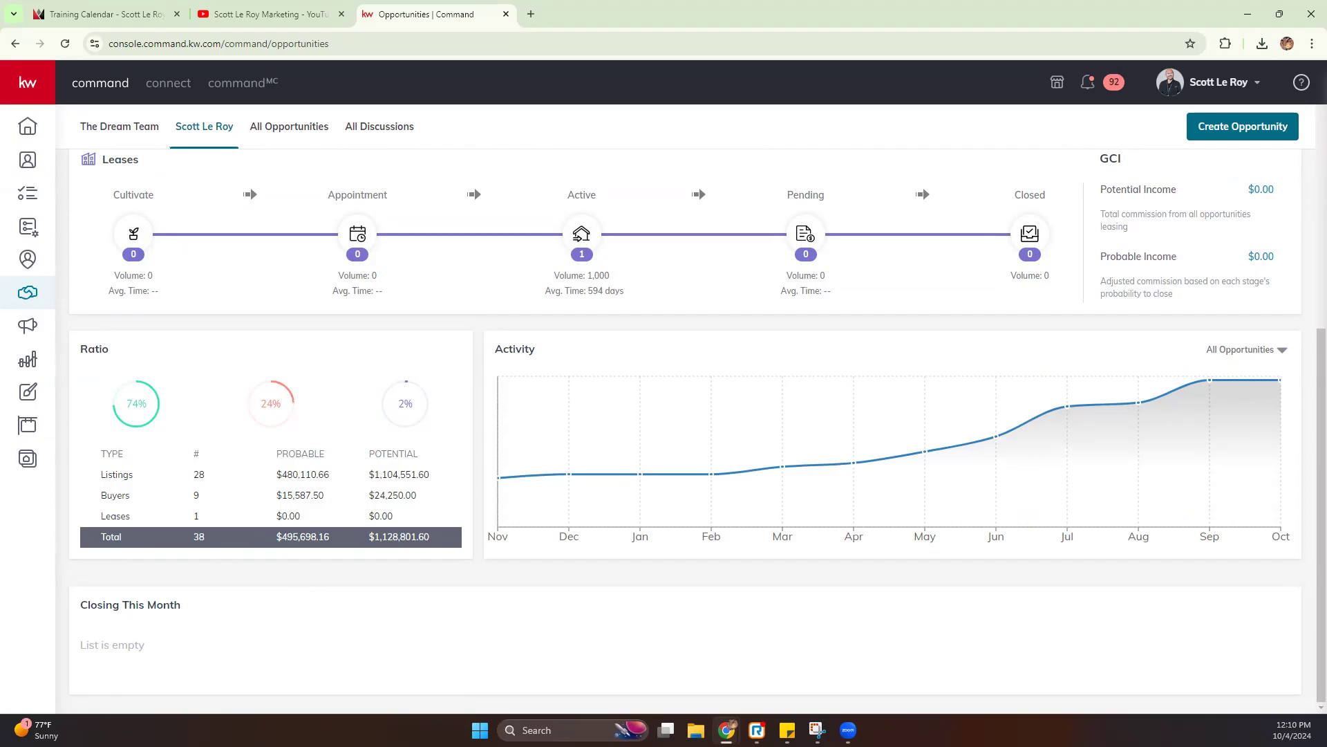
mouse_move(499, 443)
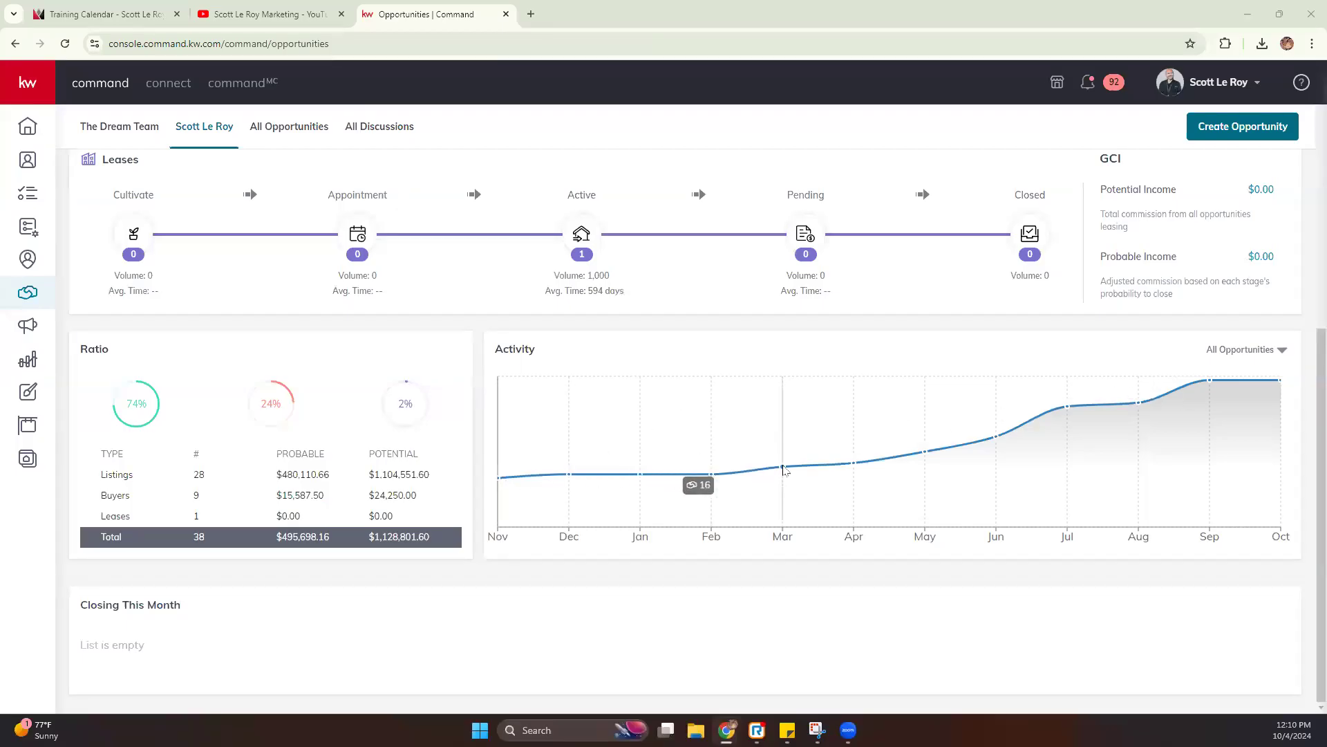
Filter the Activity chart by Listing and then by Buyer.
left_click(1236, 351)
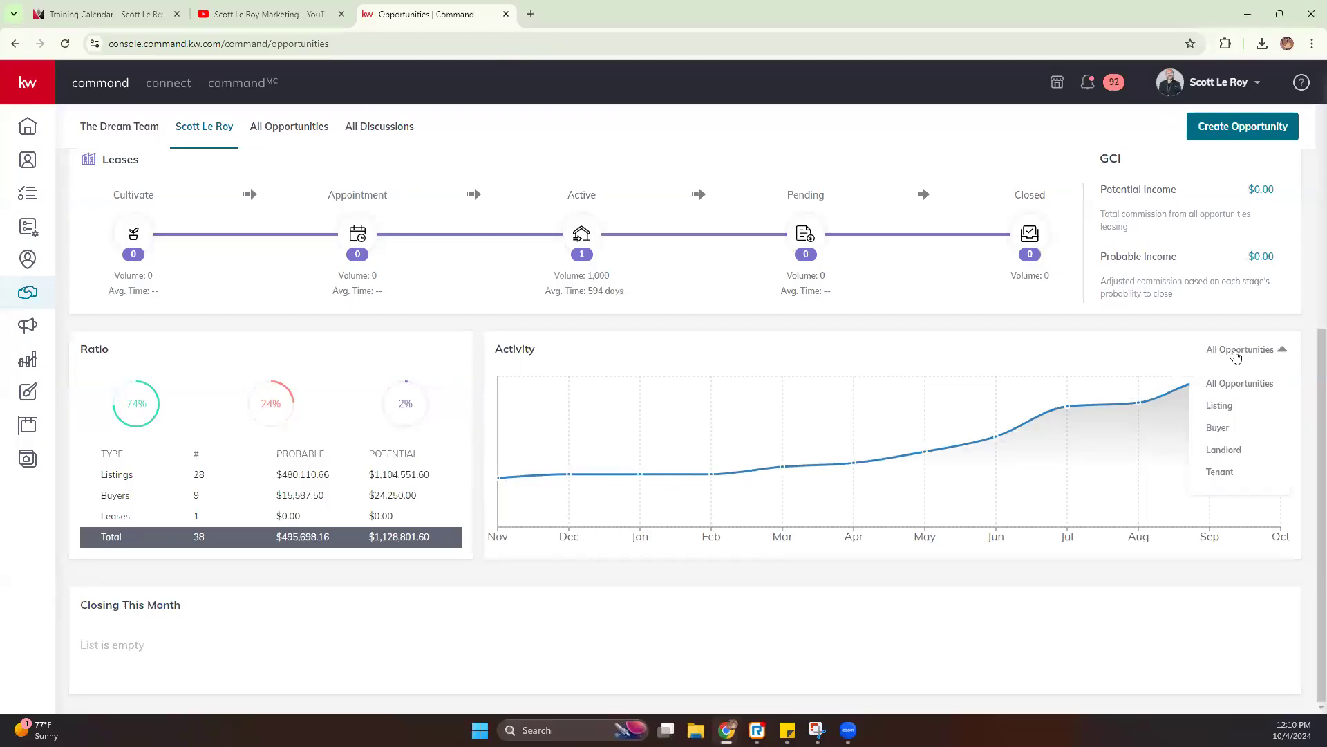
left_click(1221, 407)
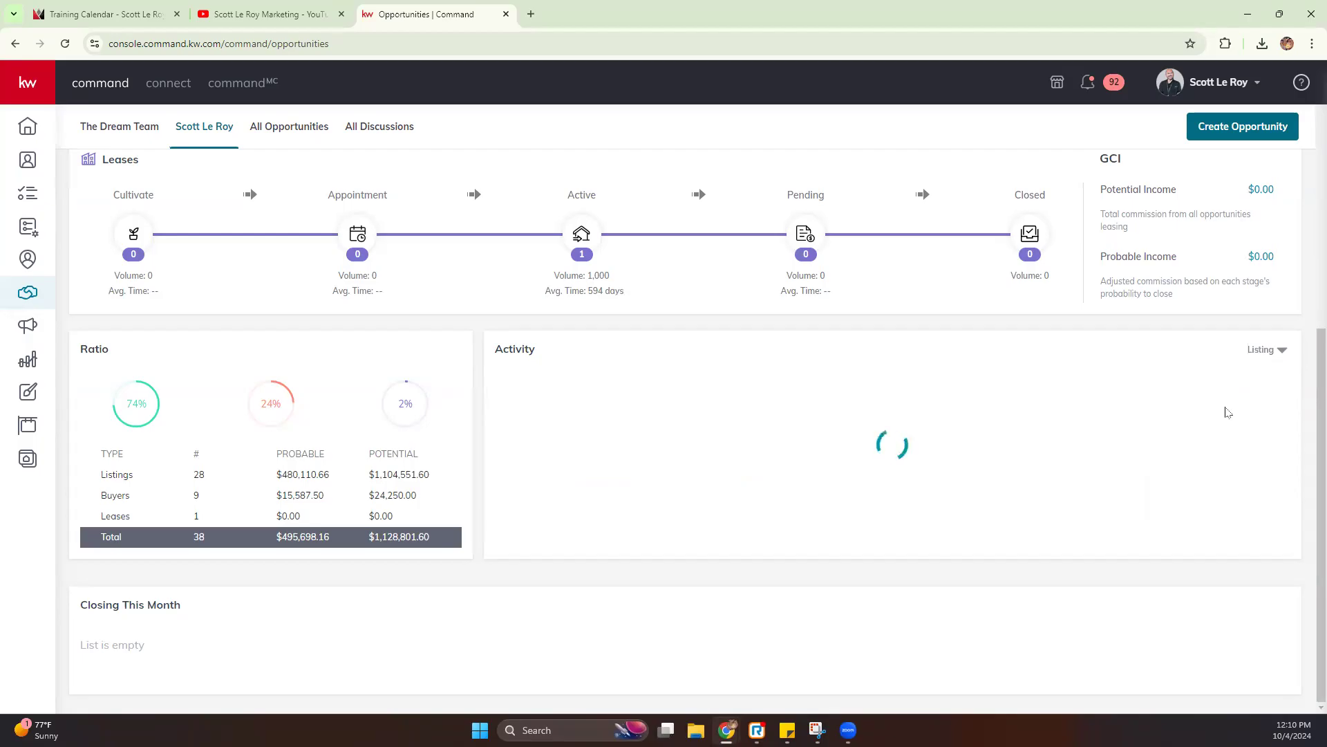
left_click(1262, 353)
left_click(1234, 429)
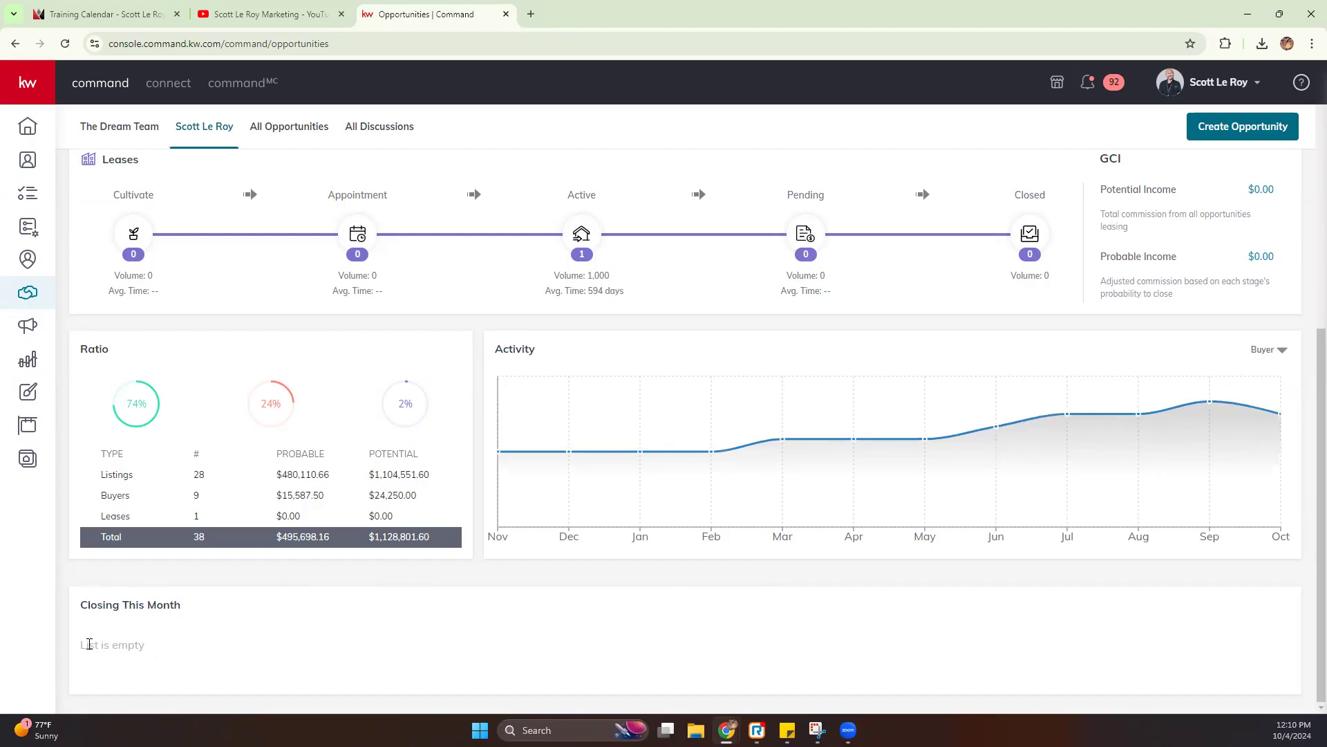
Check the Closing This Month list and return to the start of the pipeline overview.
left_click_drag(86, 644, 237, 649)
left_click(270, 646)
scroll(328, 539, "up", 6)
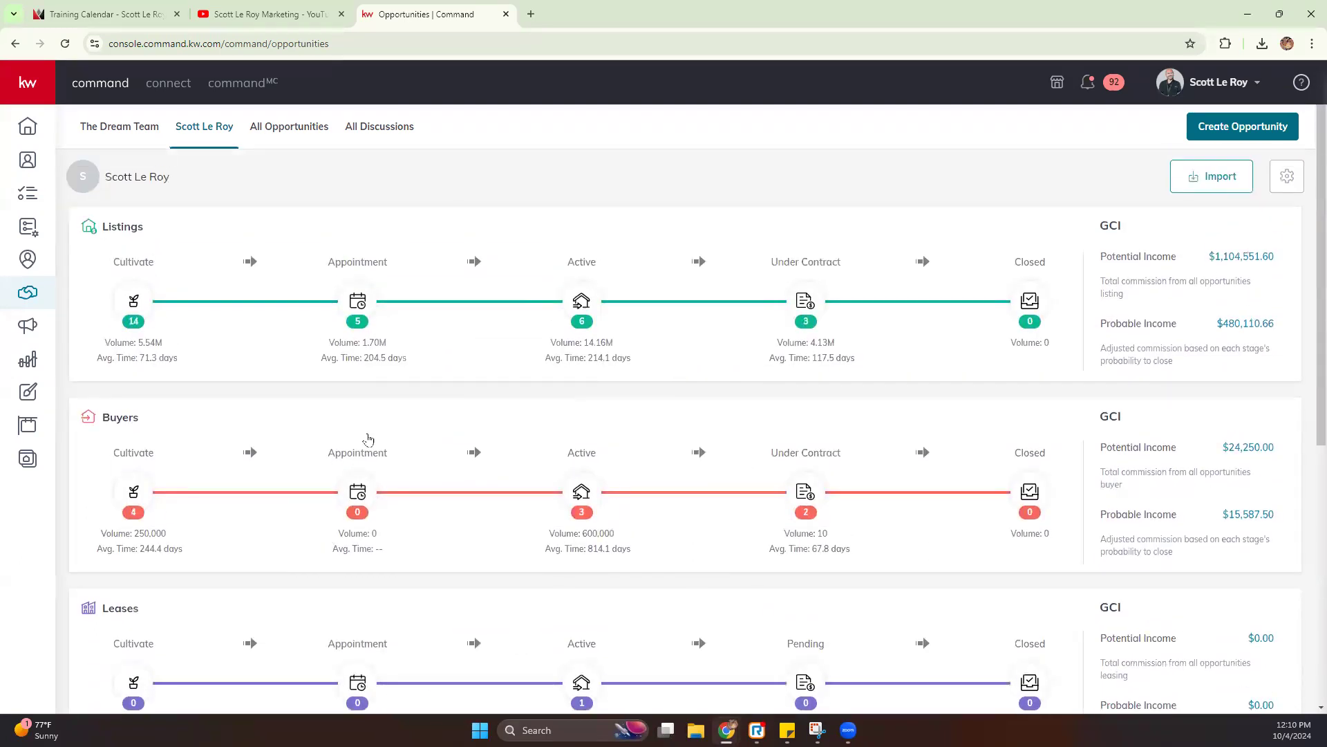
Open the All Opportunities list, browse its entries and check the Archive action's availability for the first opportunity.
left_click(308, 138)
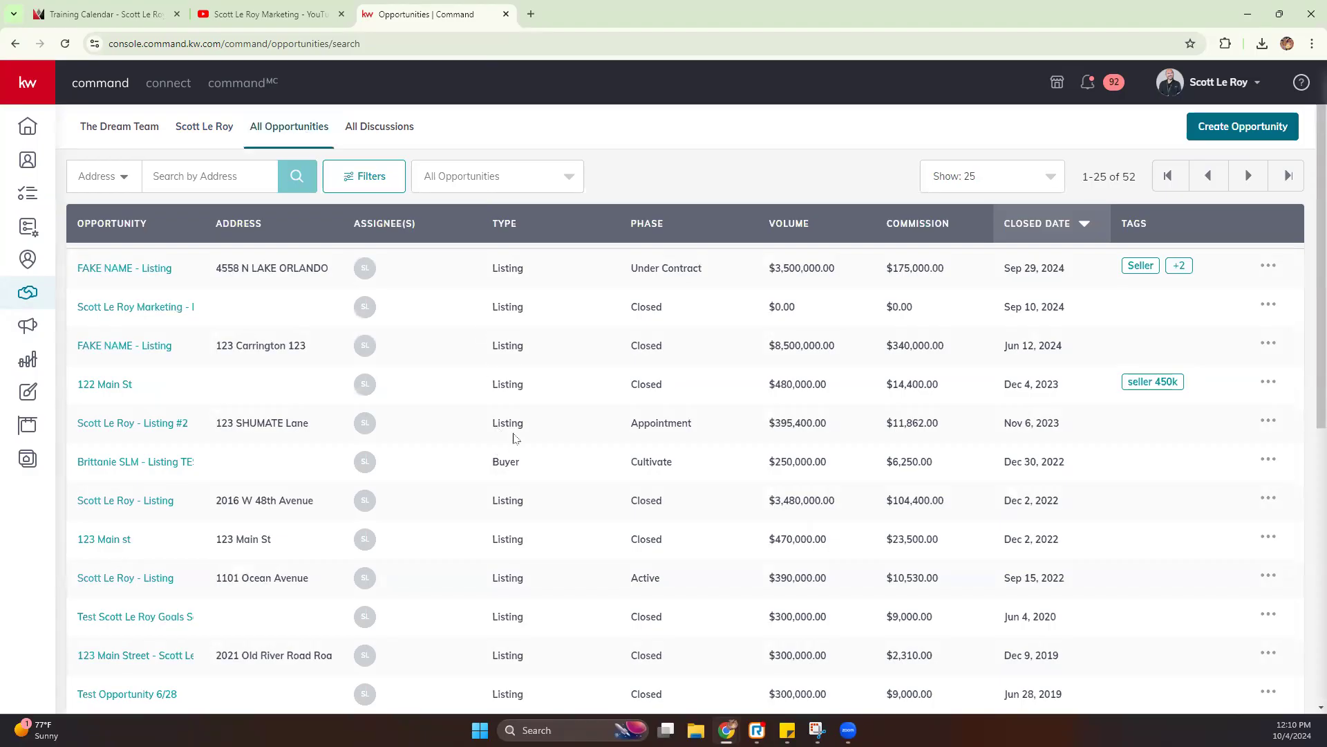
scroll(507, 513, "down", 5)
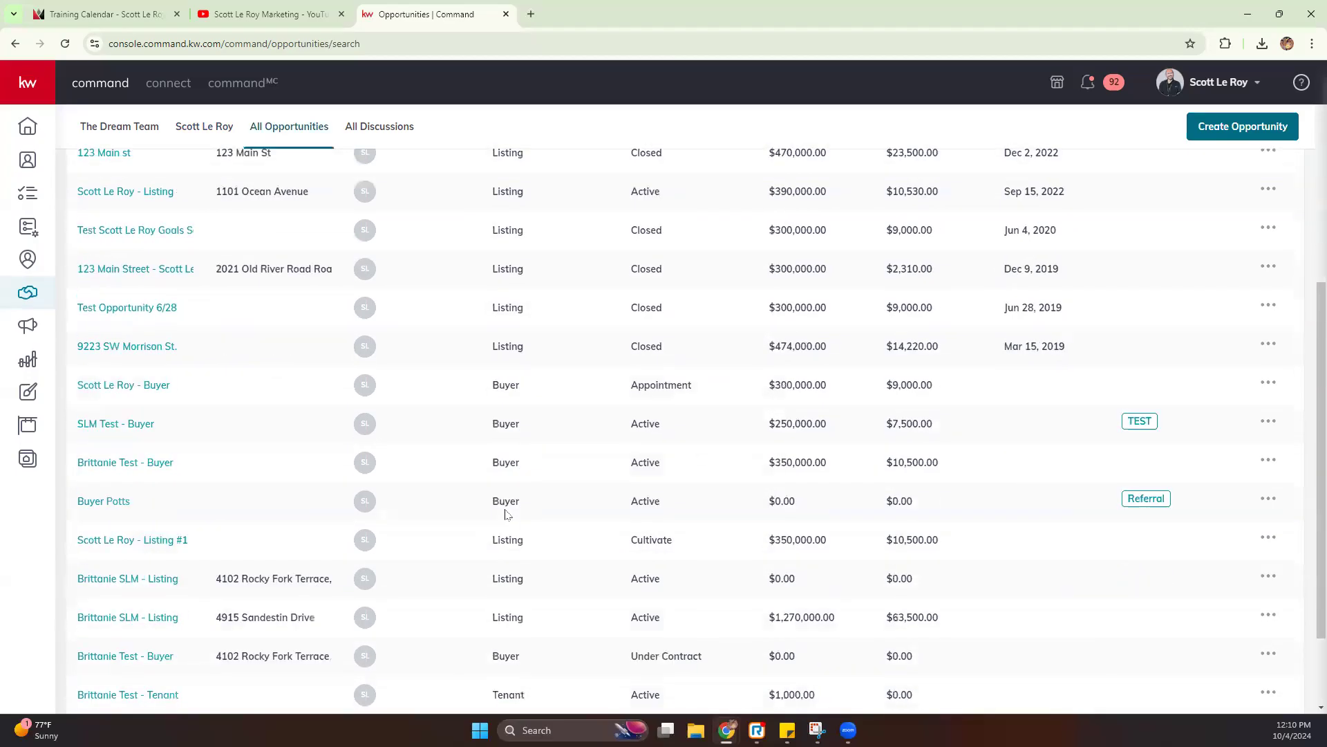
scroll(507, 512, "up", 4)
scroll(507, 511, "up", 1)
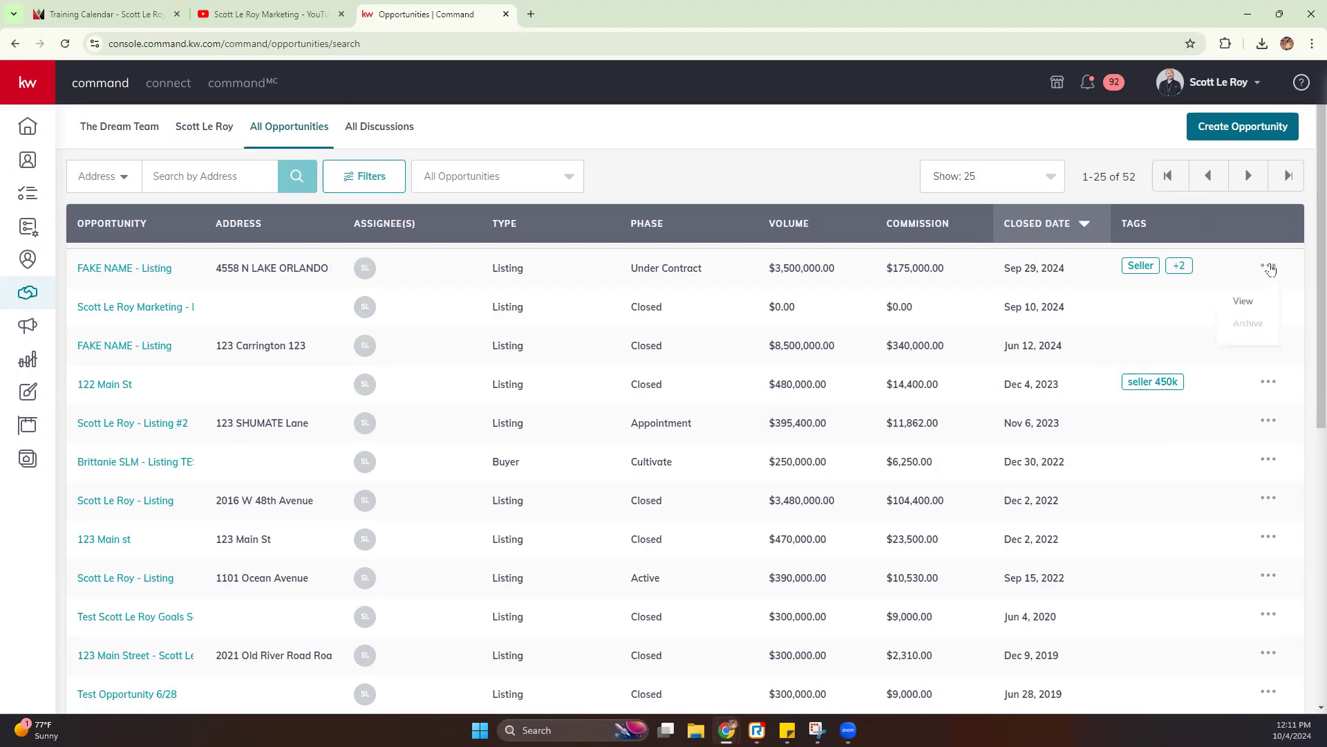
mouse_move(1245, 323)
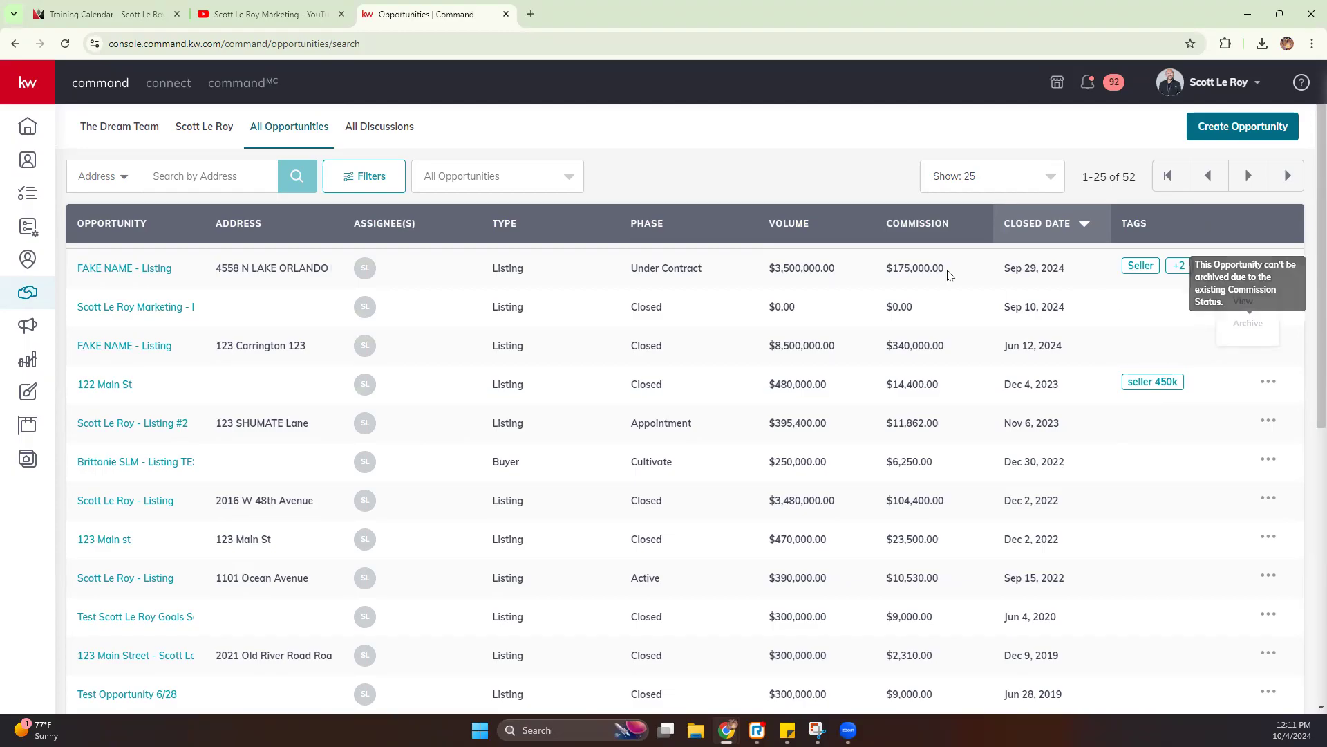
left_click(655, 189)
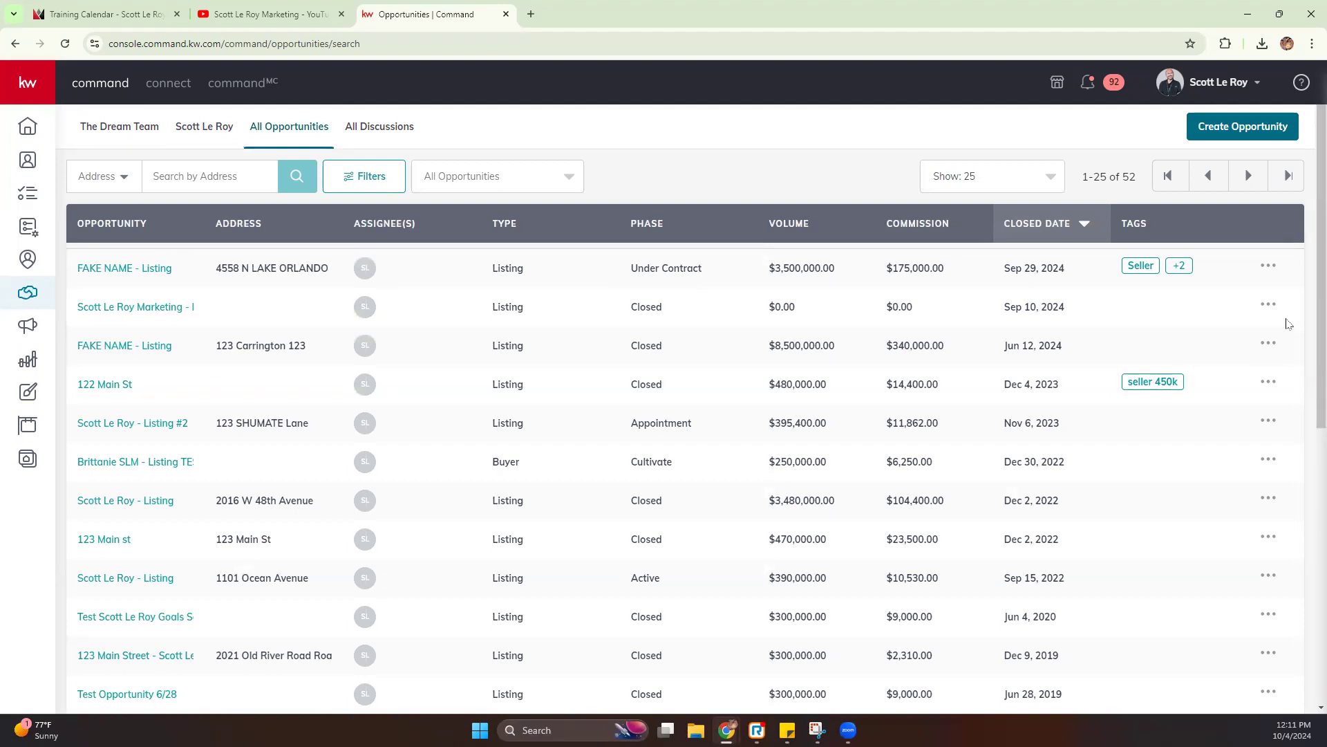
Check the row actions of the second and fourth opportunities, then look through the rest of the list.
left_click(1267, 304)
left_click(1267, 382)
left_click(723, 178)
scroll(720, 297, "down", 4)
scroll(719, 312, "up", 3)
scroll(722, 315, "up", 1)
Review the list's page-size choices and its Smartview options, keeping the current settings.
left_click(1010, 177)
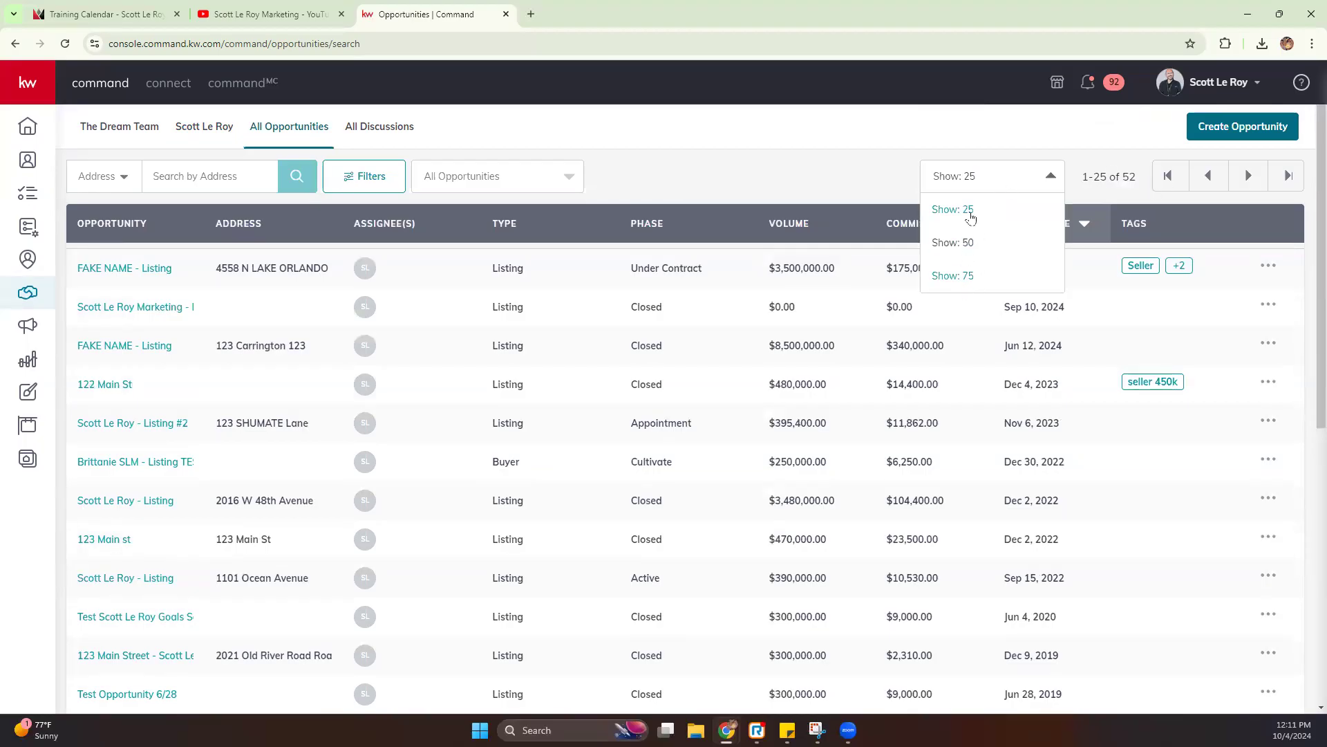
left_click(738, 168)
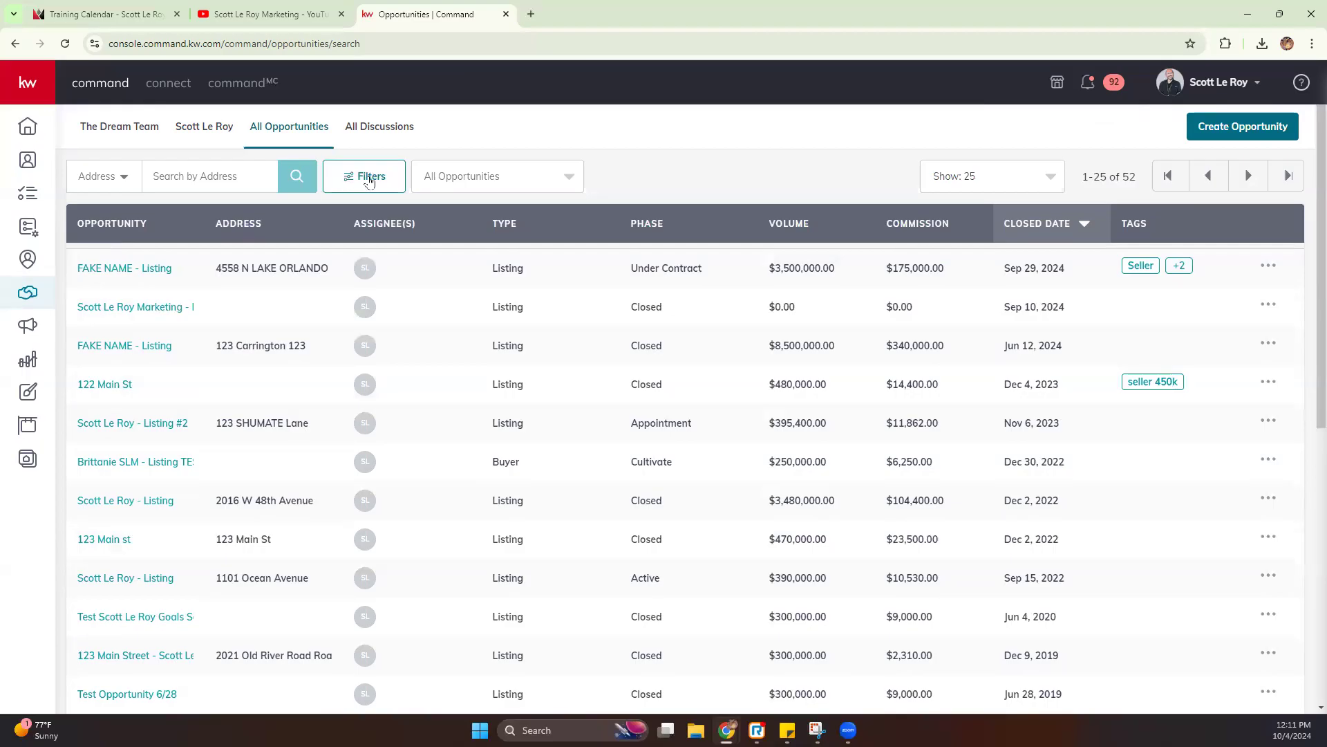
left_click(550, 182)
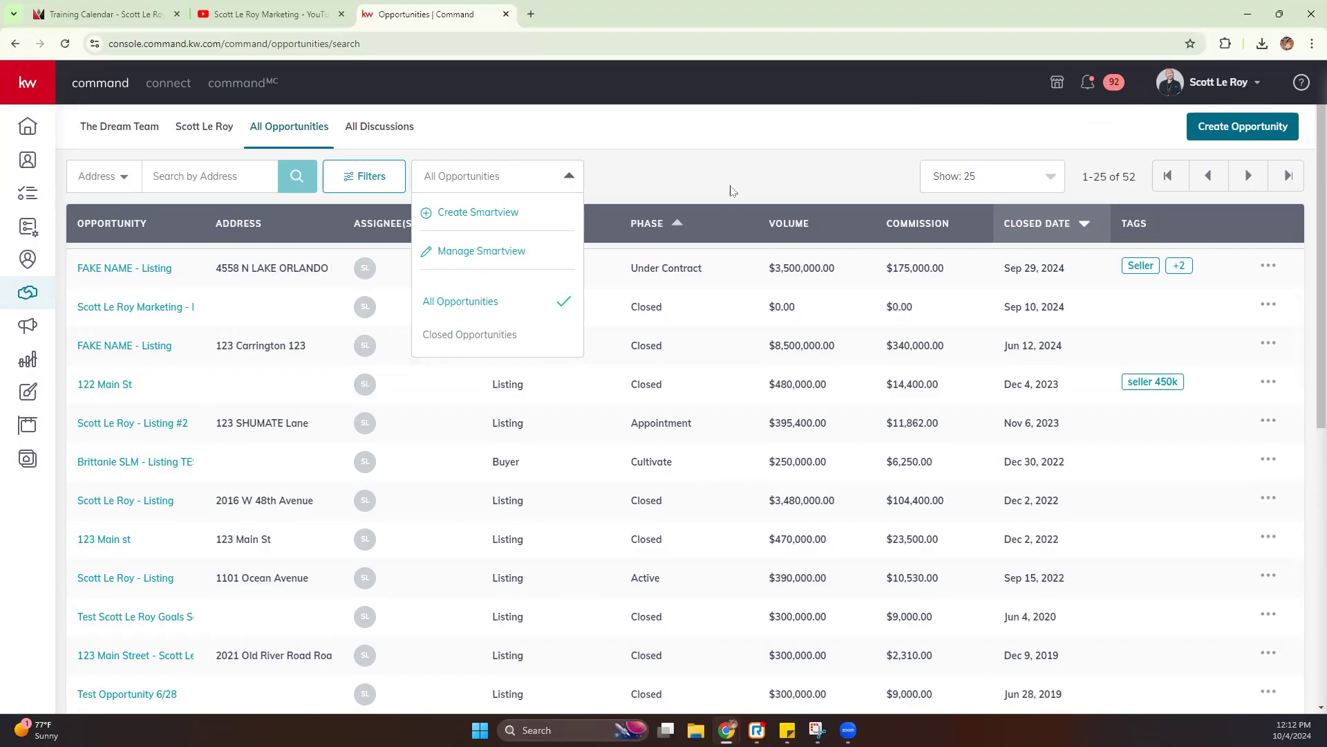
left_click(705, 184)
Return to the agent's own pipeline view and look over its pipelines and summaries.
left_click(204, 128)
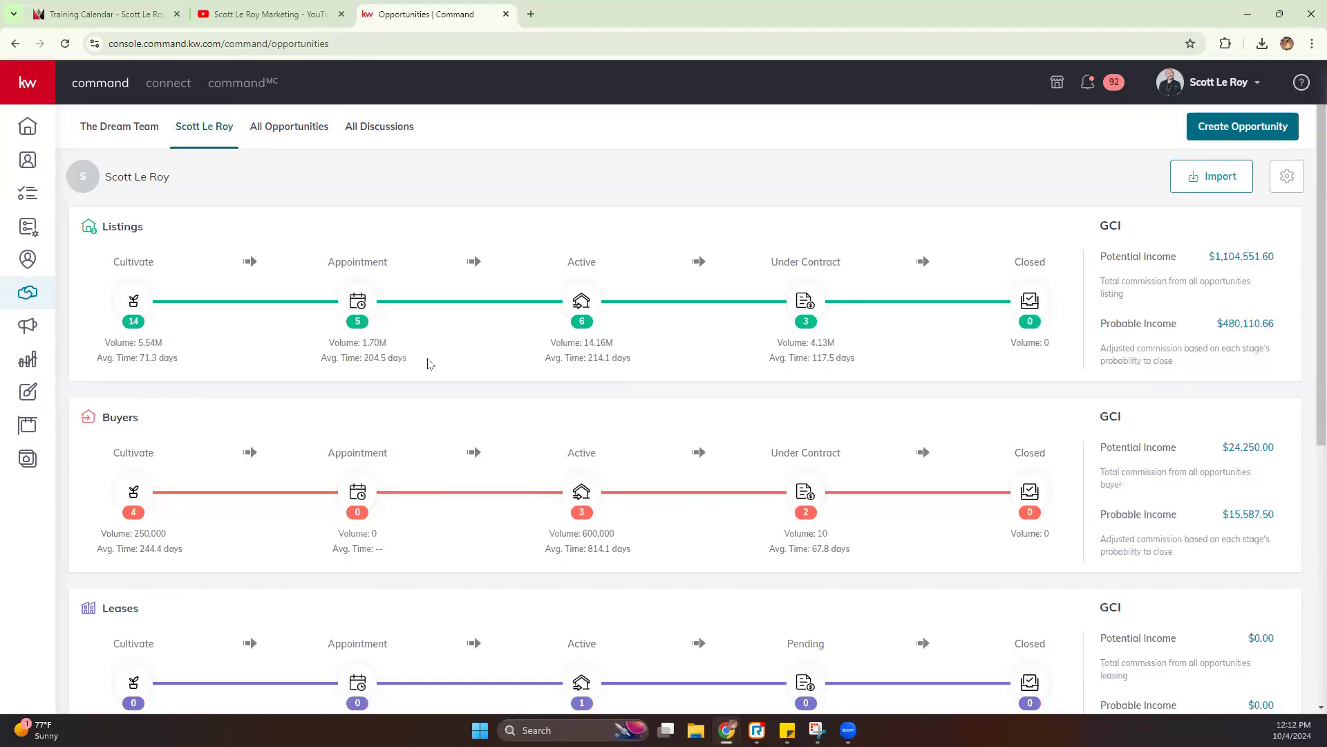
scroll(428, 365, "down", 5)
scroll(428, 365, "up", 5)
Start a new opportunity and set its type to Listing.
left_click(1229, 133)
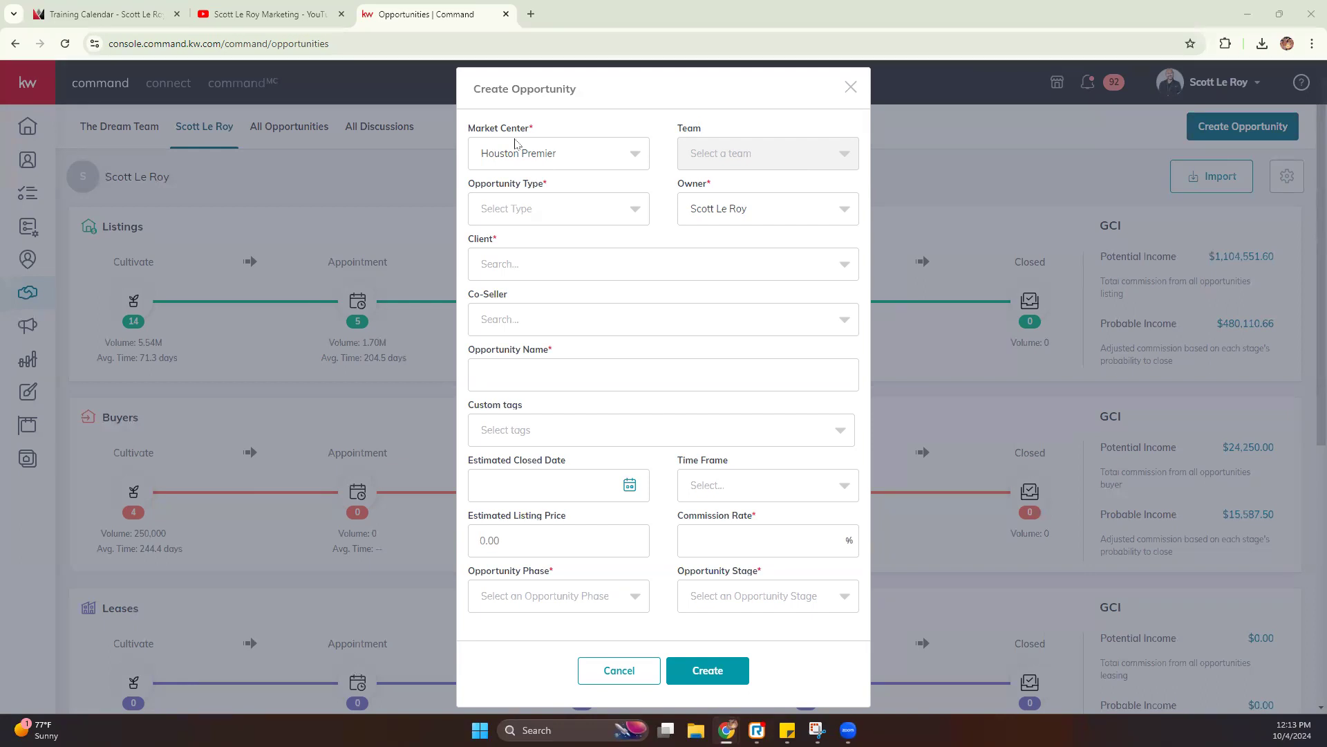
left_click(523, 211)
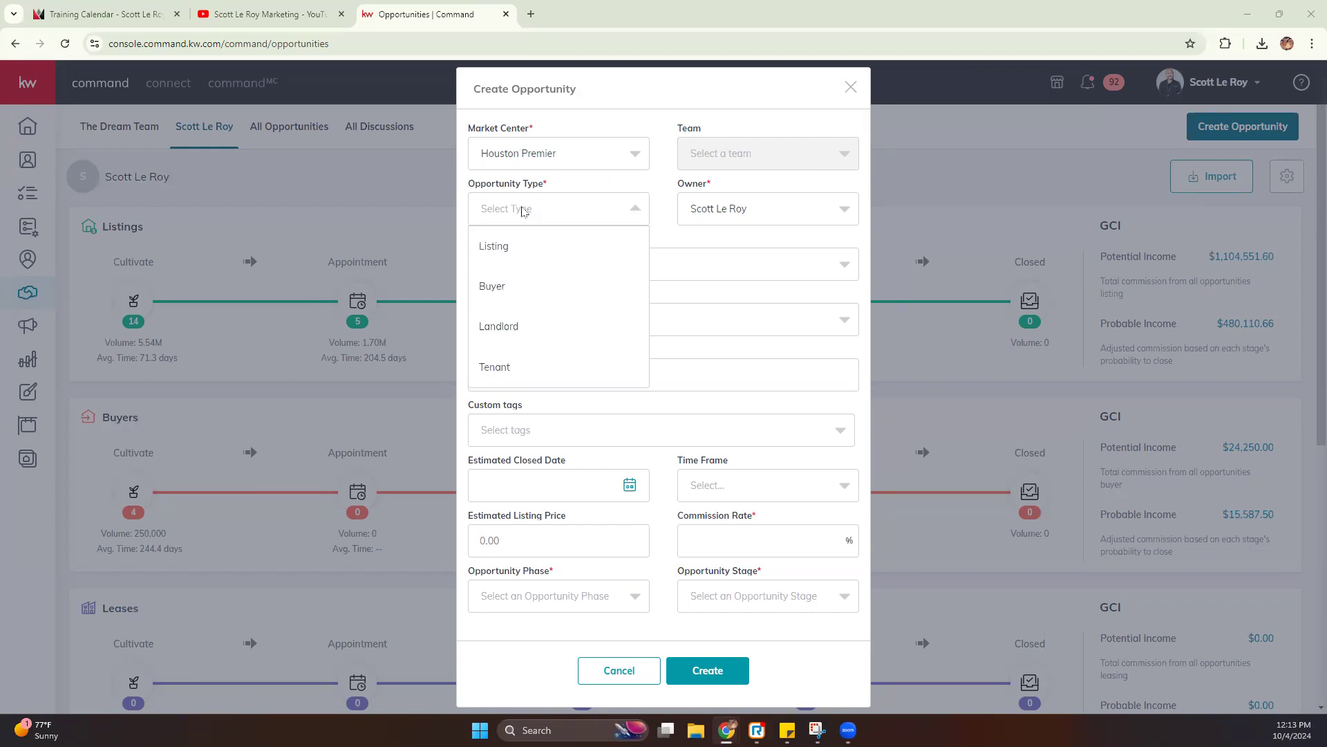
left_click(495, 247)
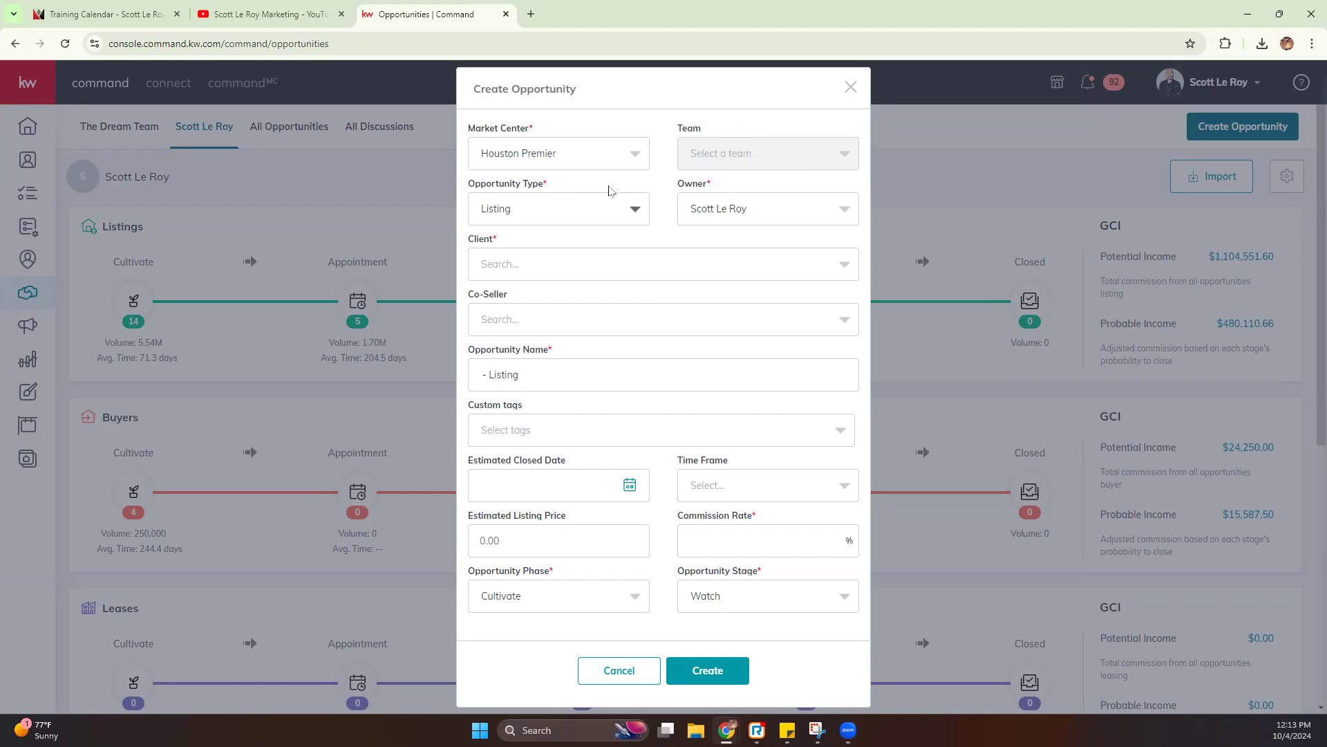
Search the existing contacts for "fake" in the Client field, then clear the search.
left_click(592, 264)
left_click(509, 265)
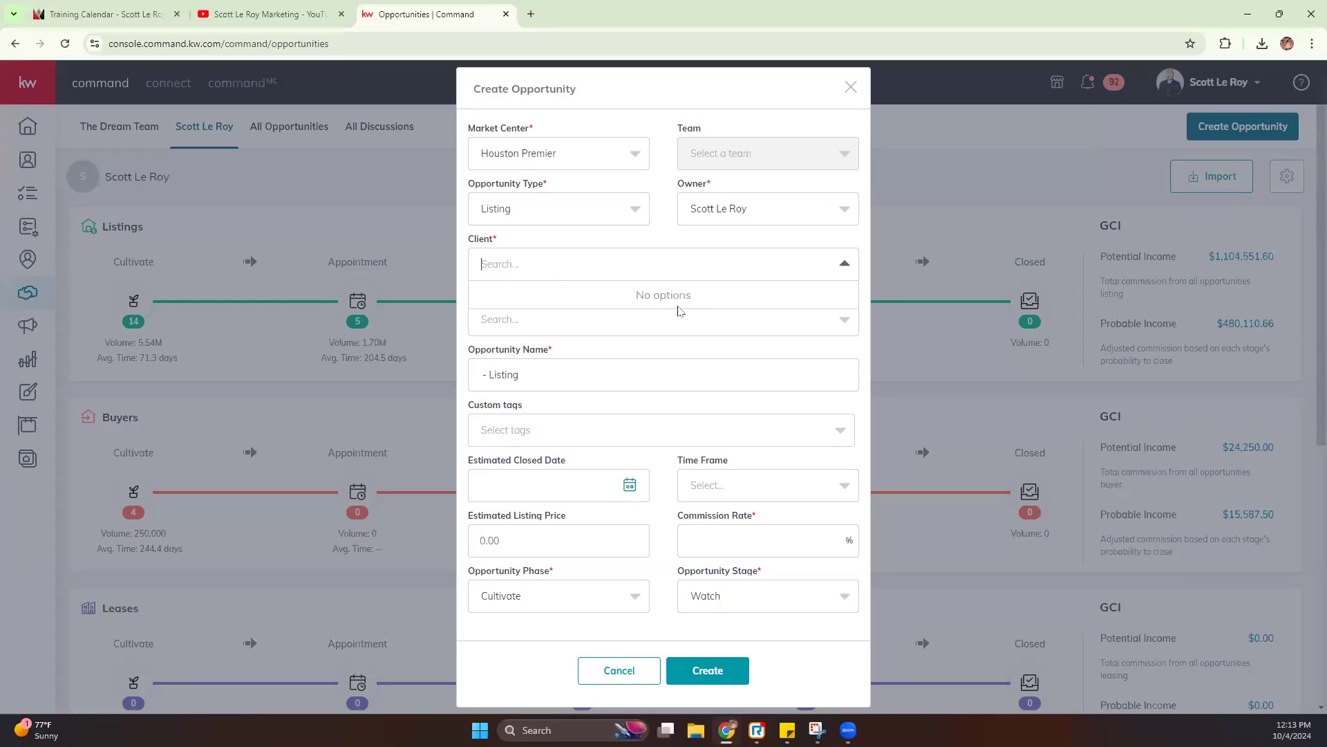
type("fake")
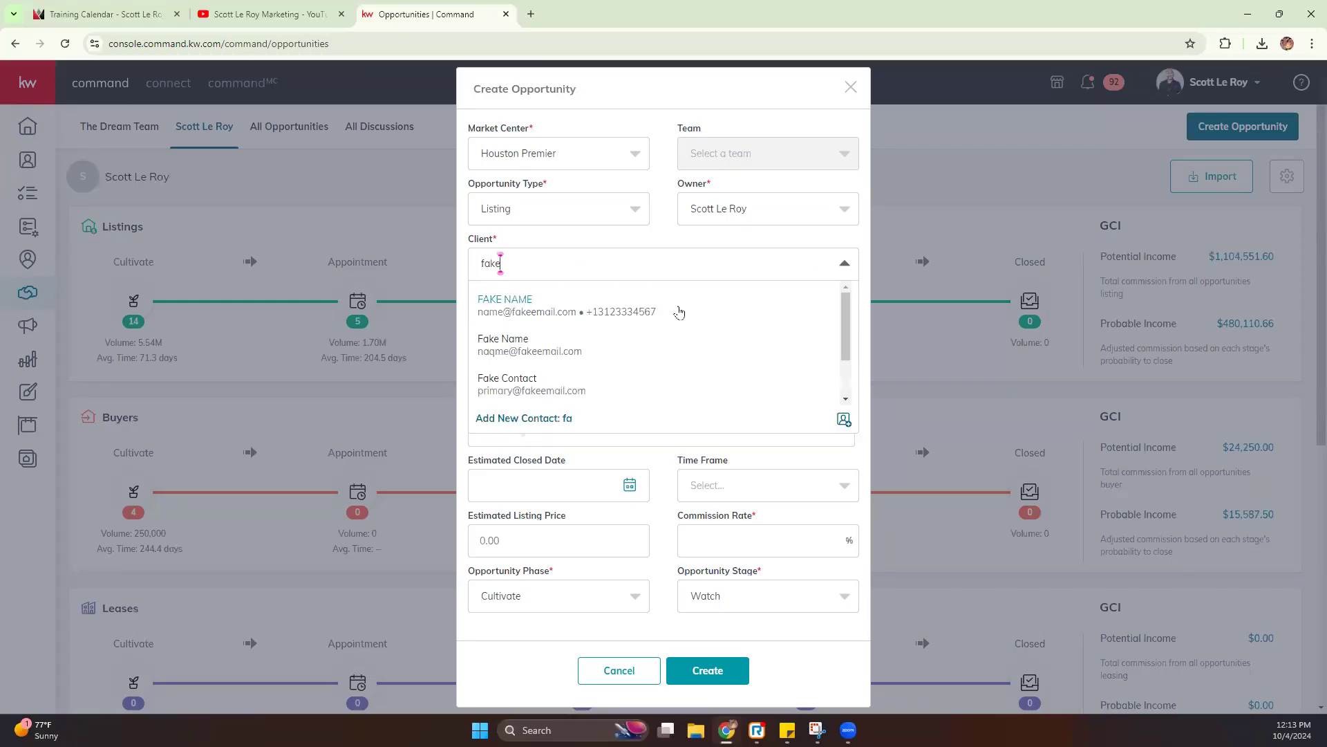
left_click(551, 266)
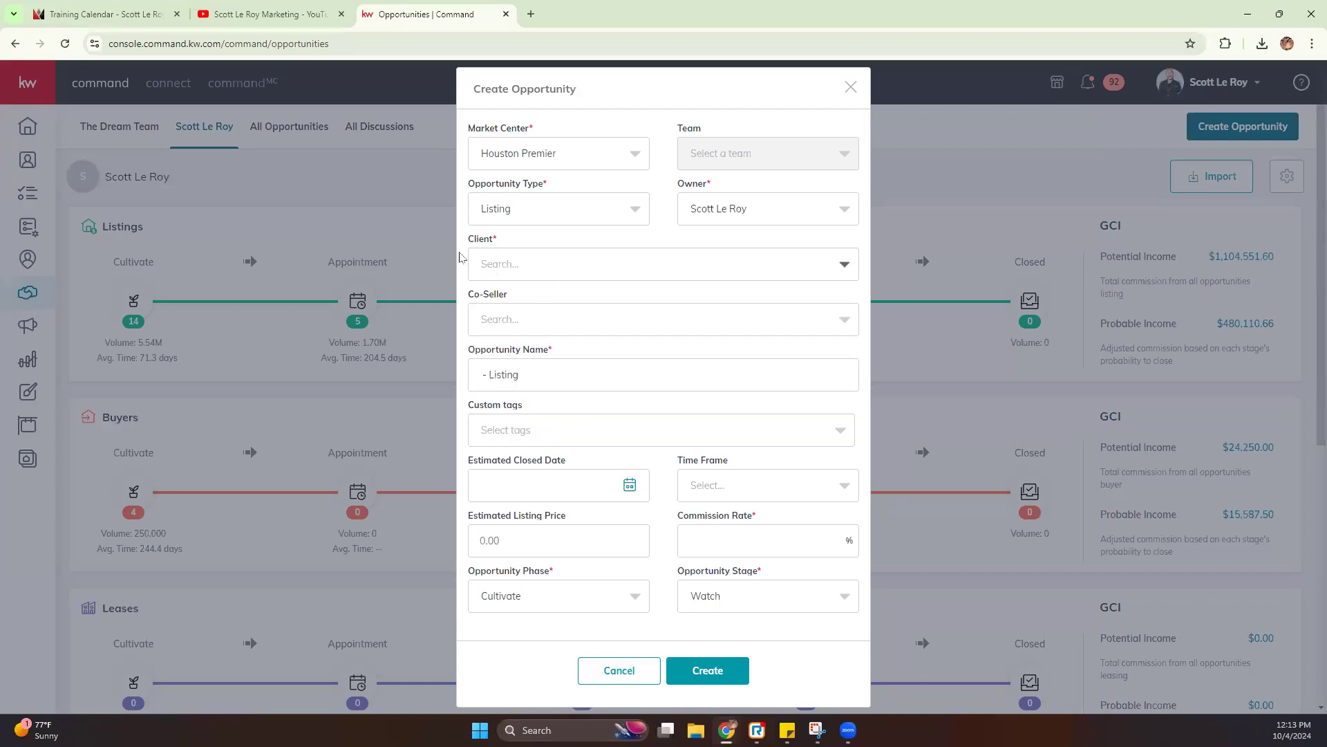
Add "SLM Class" as a new contact for the opportunity's client.
left_click(526, 263)
type("SLM Class")
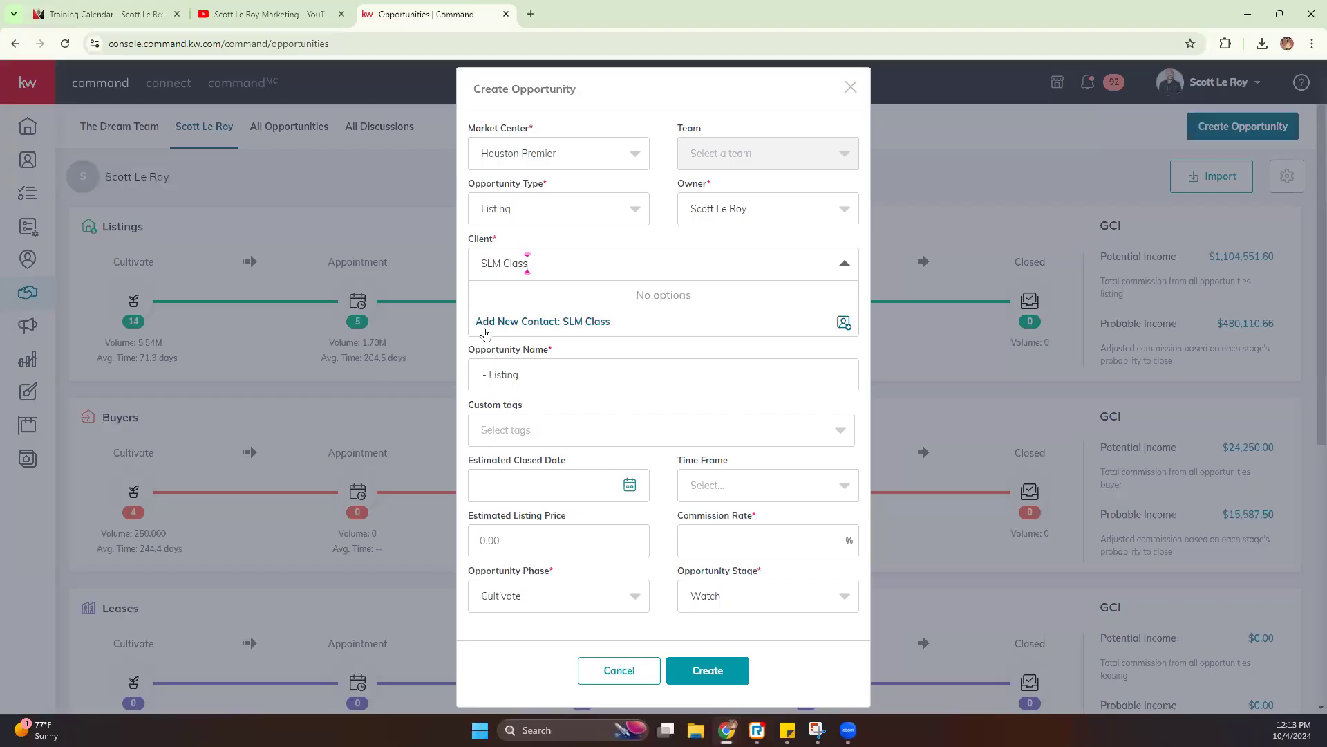
left_click(584, 320)
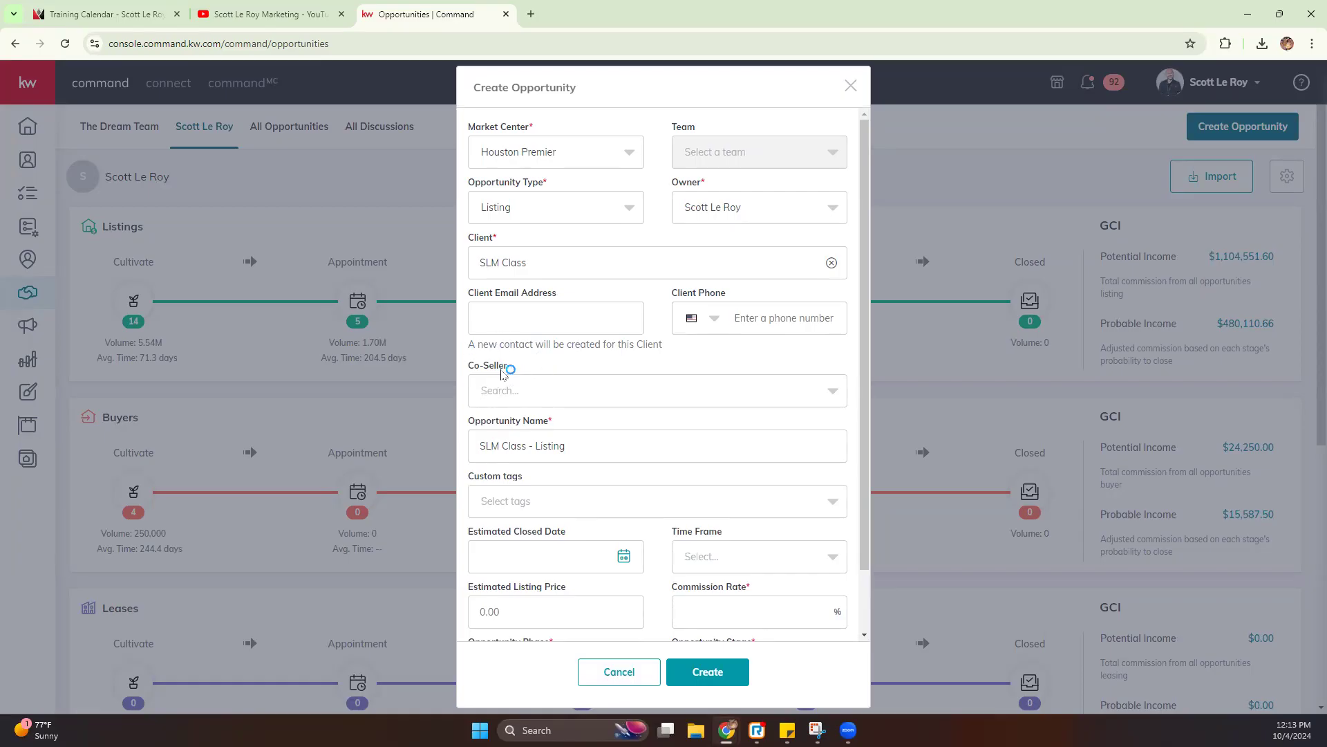
Append "- 123 Main St" to the opportunity name.
scroll(512, 371, "down", 2)
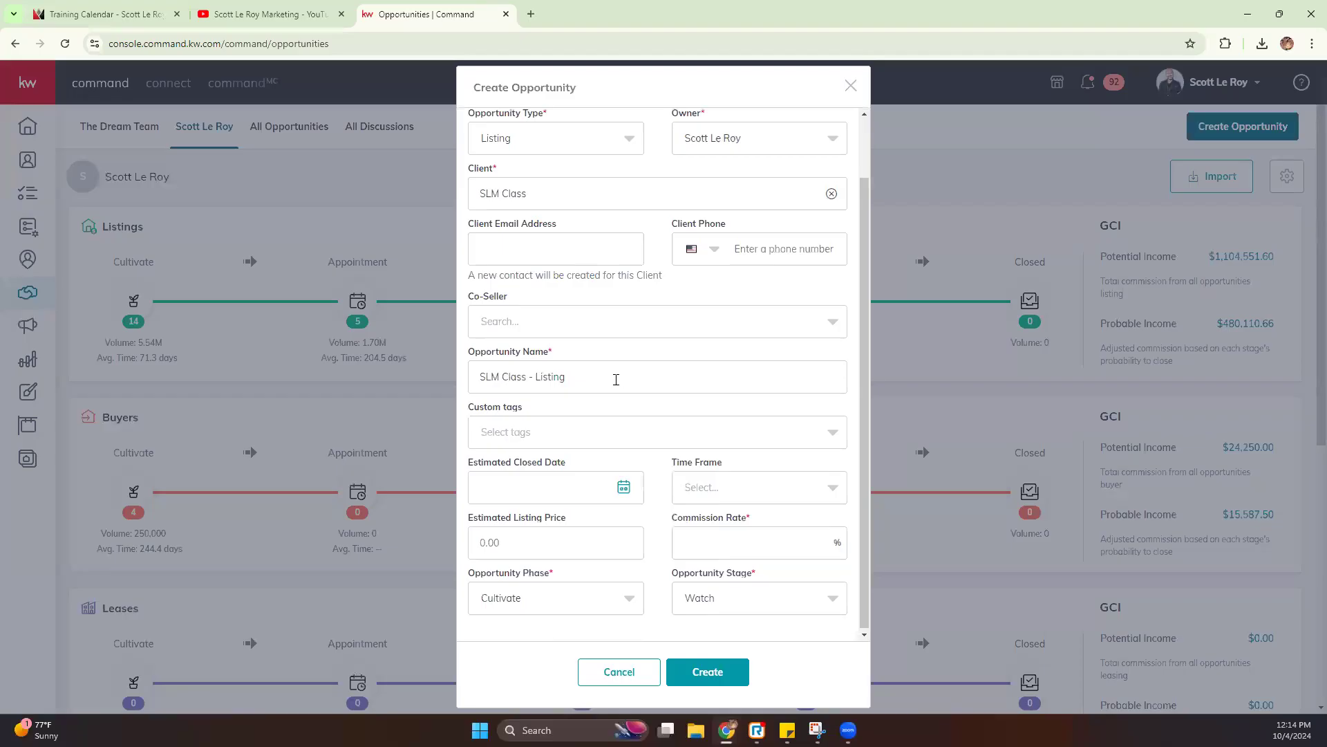
left_click(591, 381)
type("- 123 Main St")
Look through the existing custom tags, then create and assign a new tag named "Class".
left_click(558, 431)
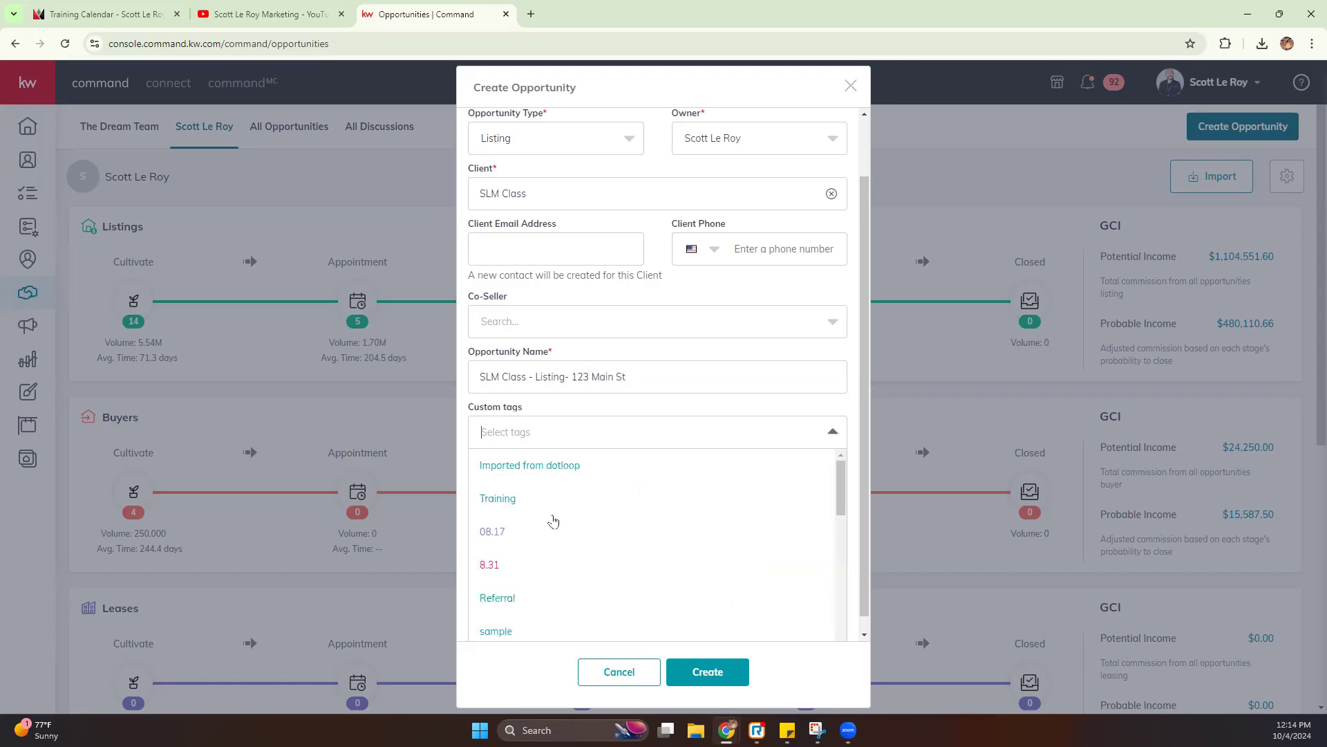
scroll(512, 498, "down", 1)
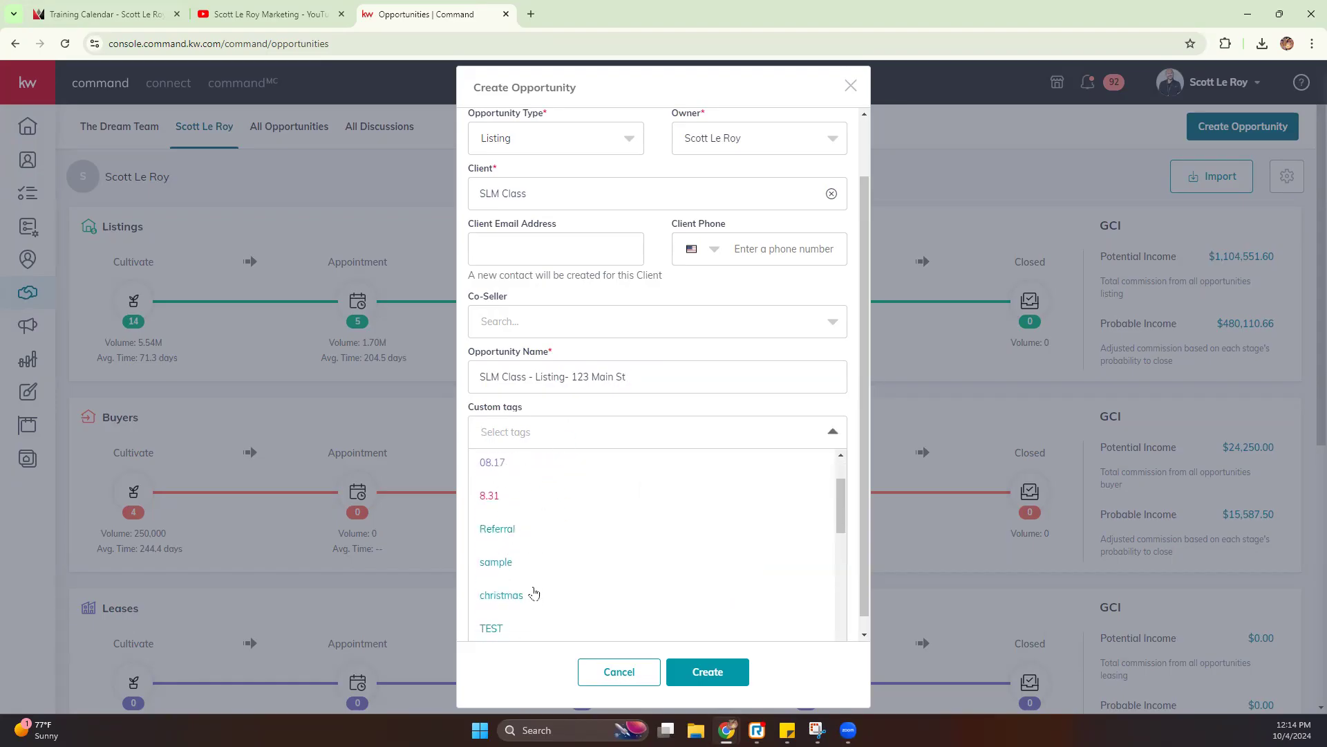
scroll(536, 560, "up", 1)
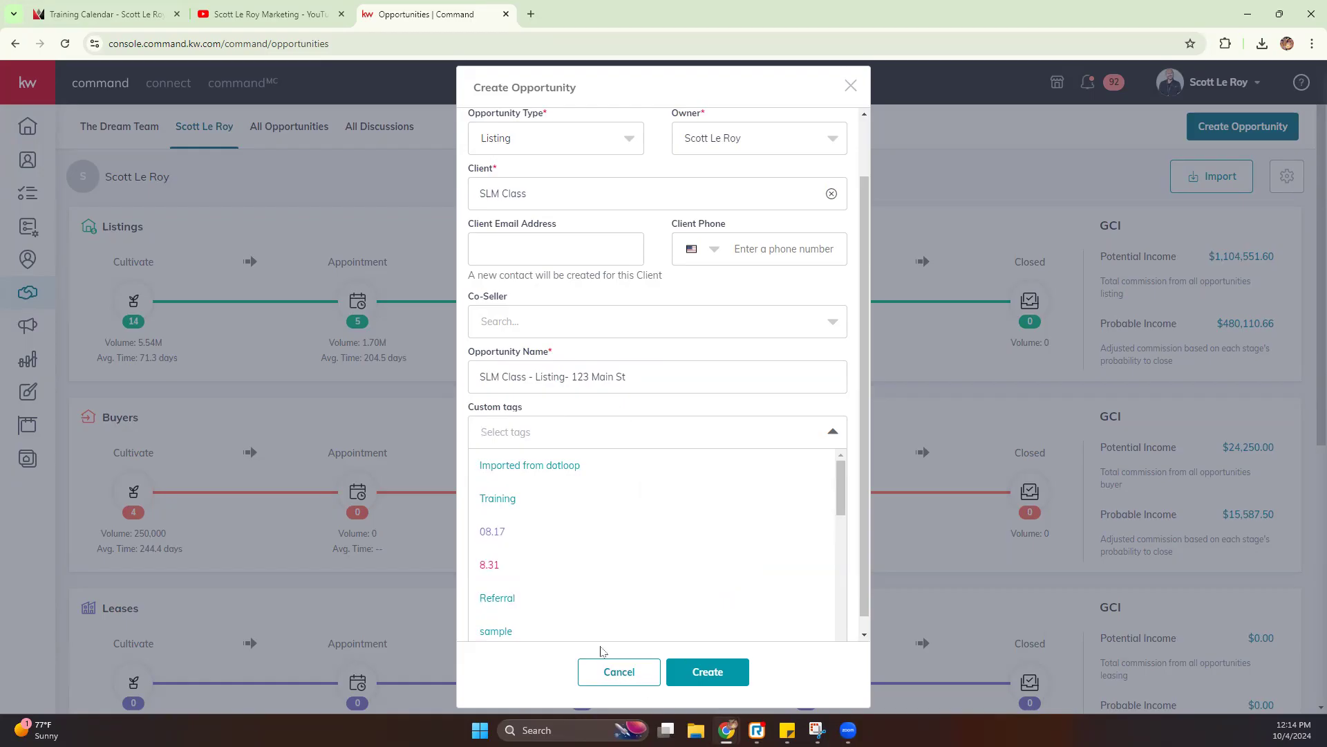
scroll(619, 566, "down", 8)
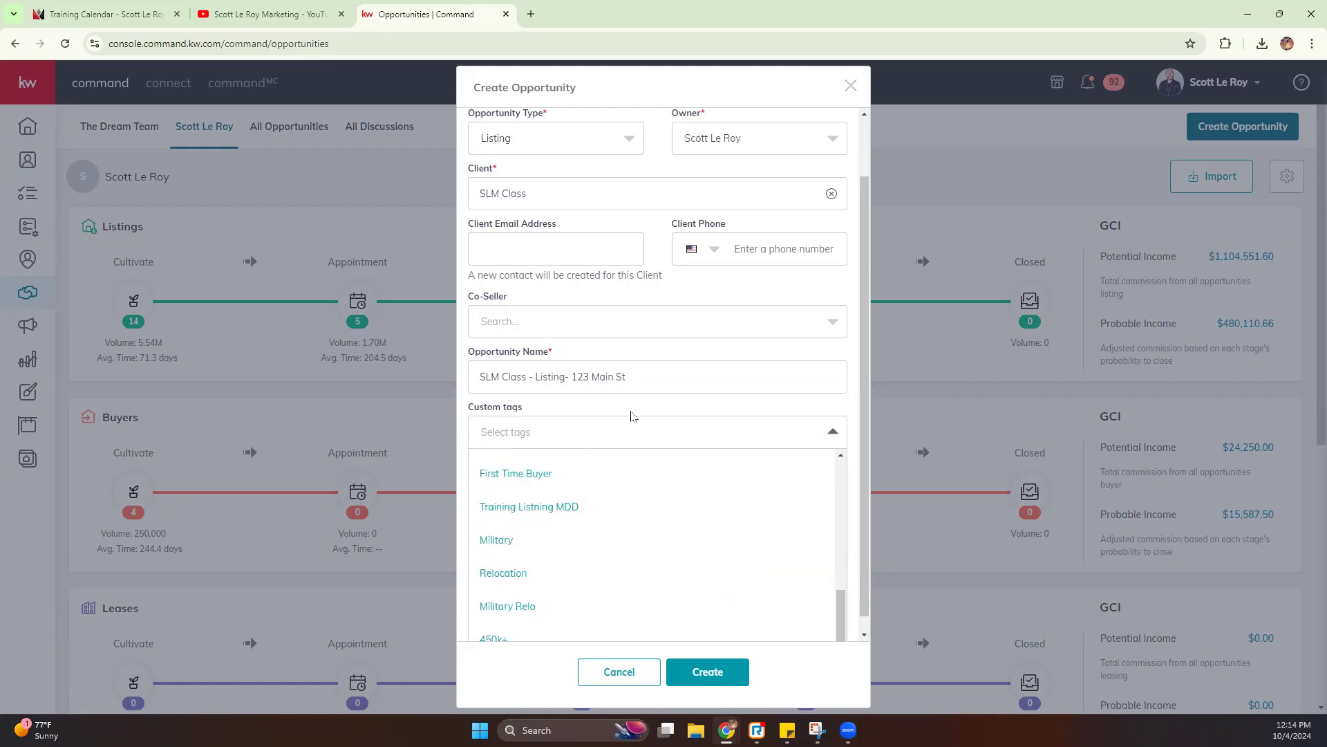
type("Class")
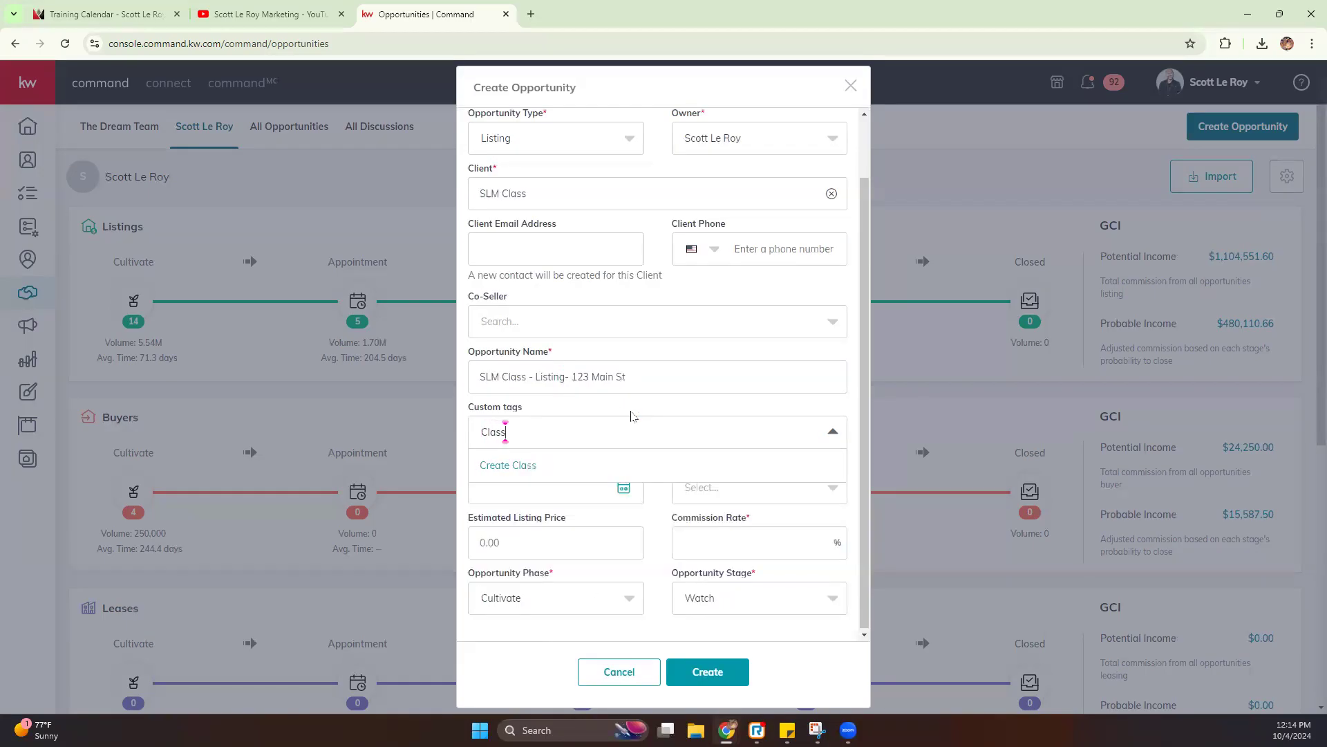
left_click(529, 470)
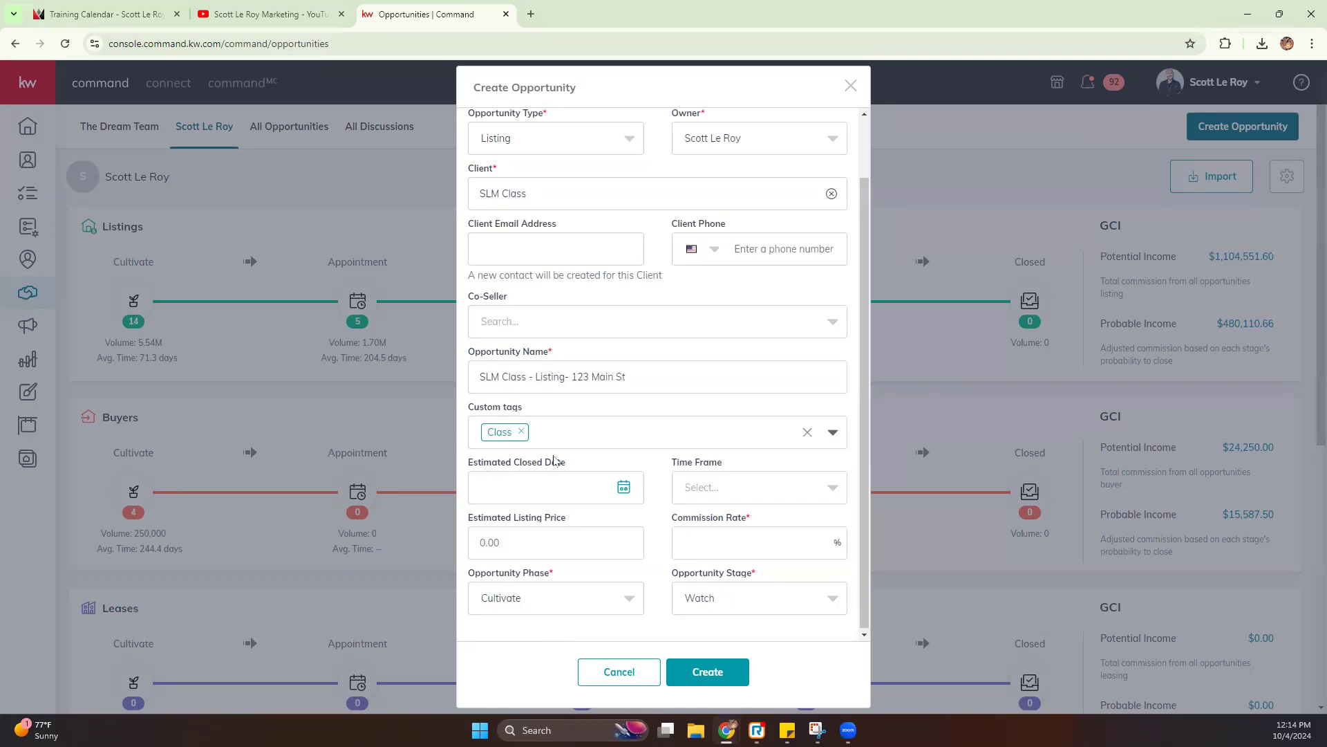
Leave the time frame unset and enter a commission rate of 6%.
left_click(702, 486)
left_click(666, 468)
type("6")
Review the Opportunity Phase and Opportunity Stage choices, keeping Cultivate and Watch.
left_click(556, 598)
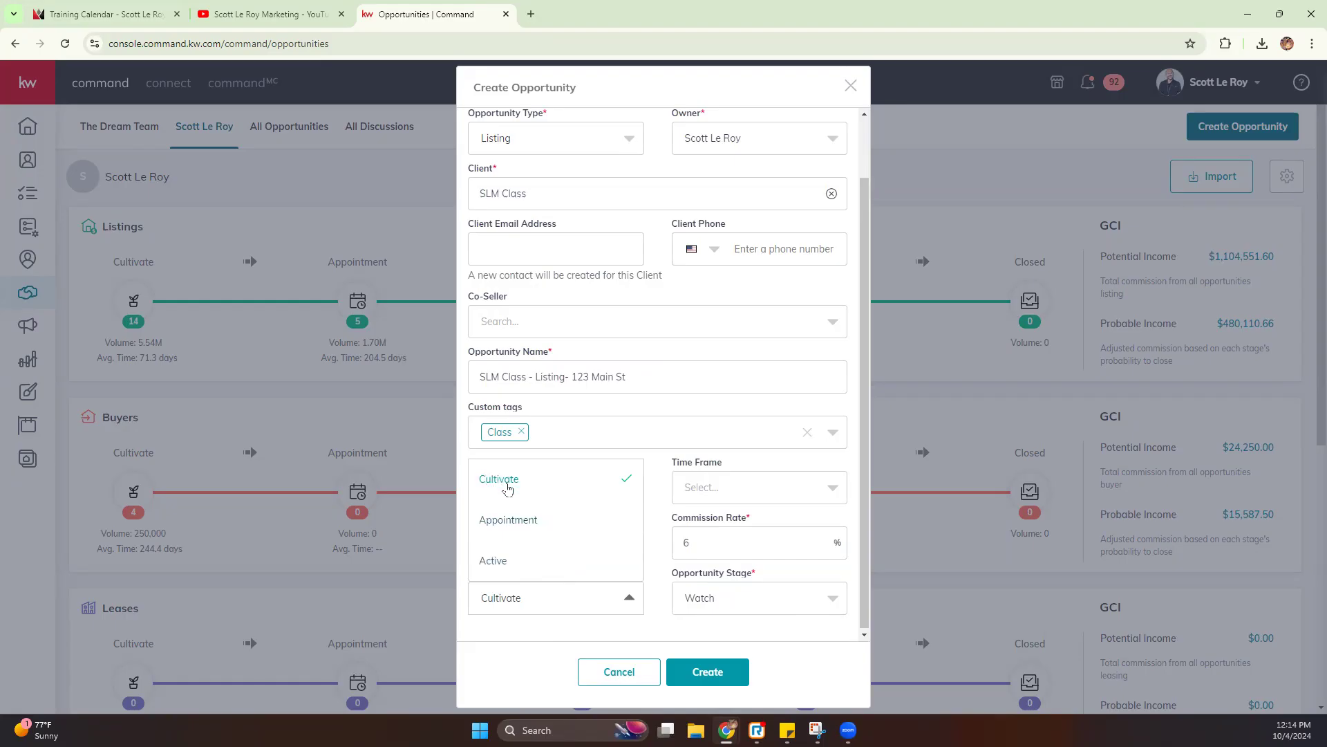
left_click(584, 598)
left_click(744, 609)
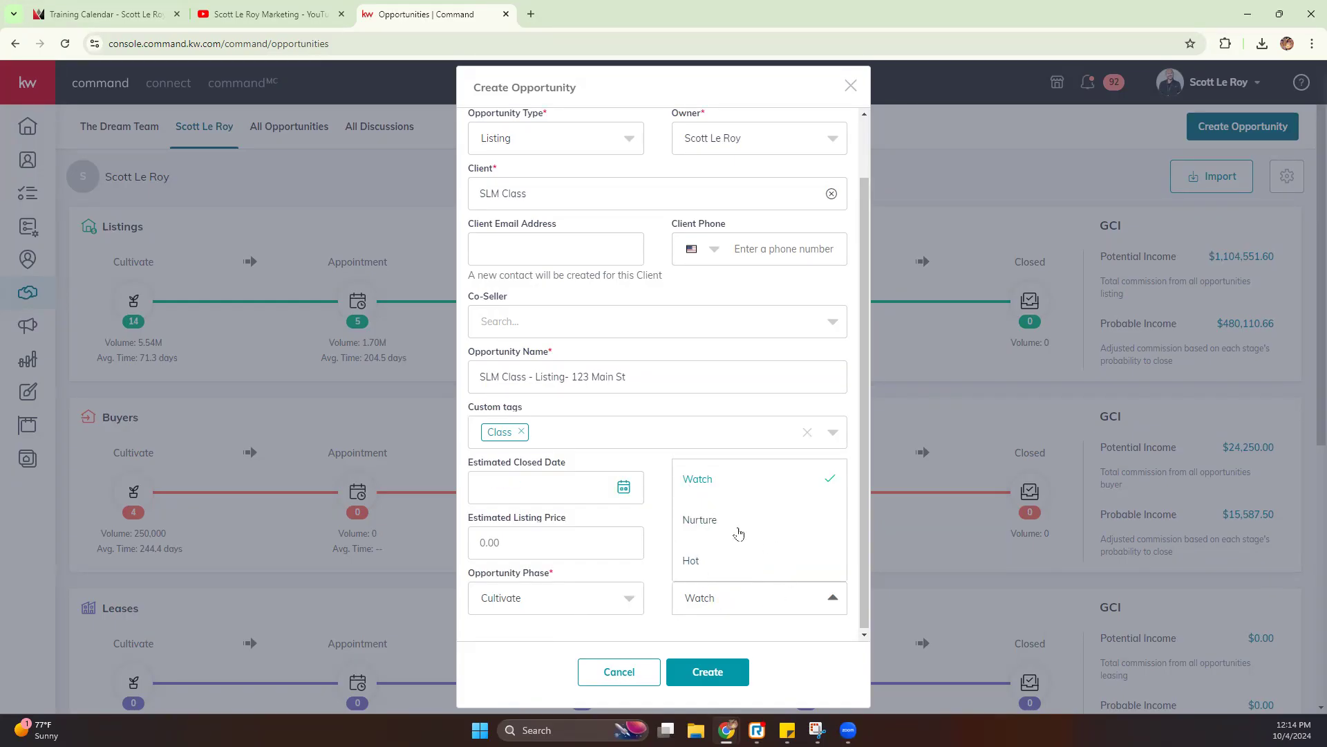
left_click(724, 599)
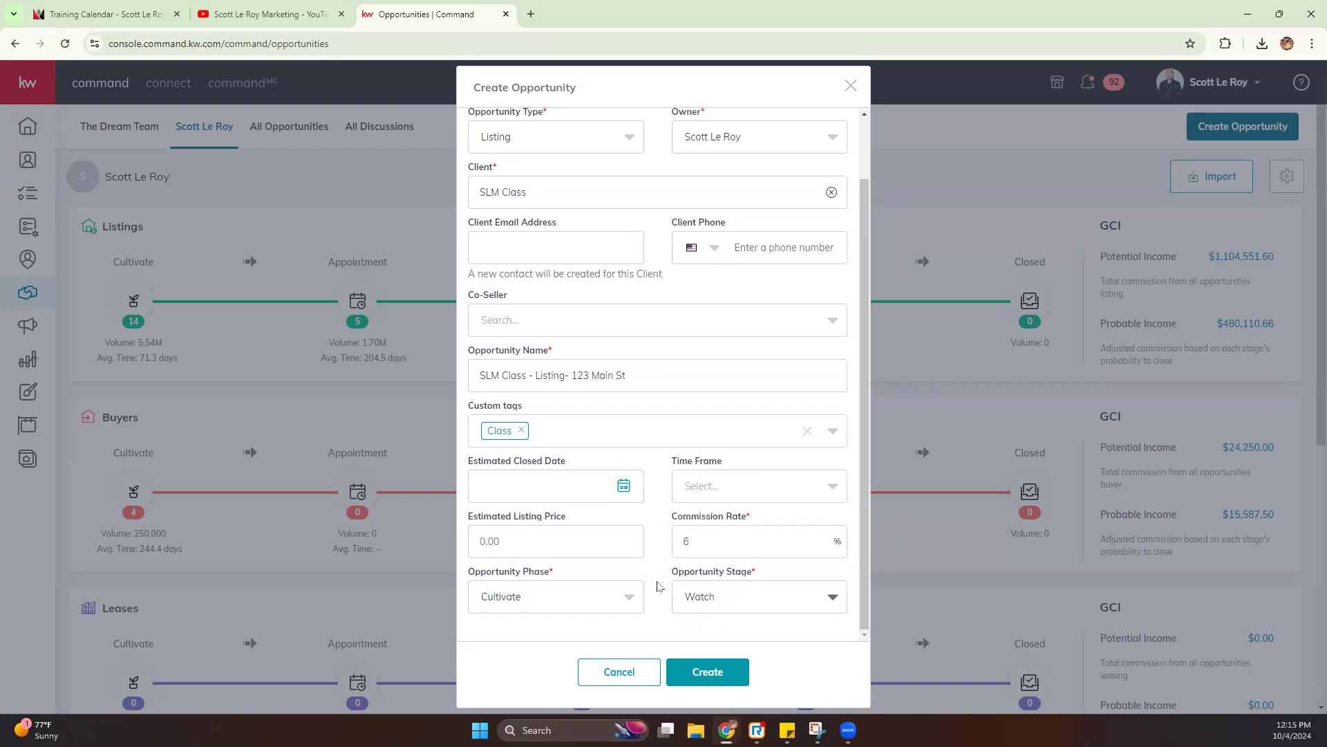
Check the completed form and create the listing opportunity.
scroll(584, 337, "up", 2)
scroll(605, 266, "down", 2)
left_click(698, 668)
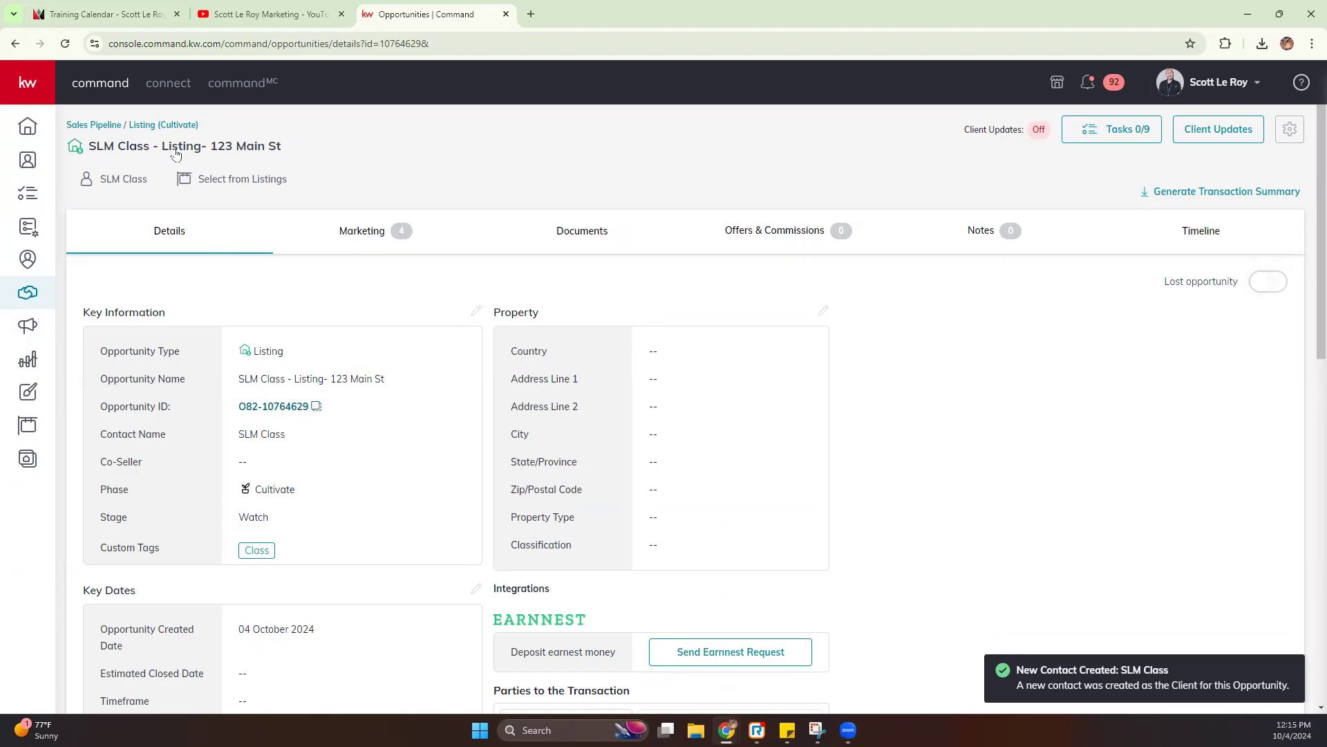
Return to the sales pipeline overview and open the Cultivate phase of Listings.
left_click(150, 127)
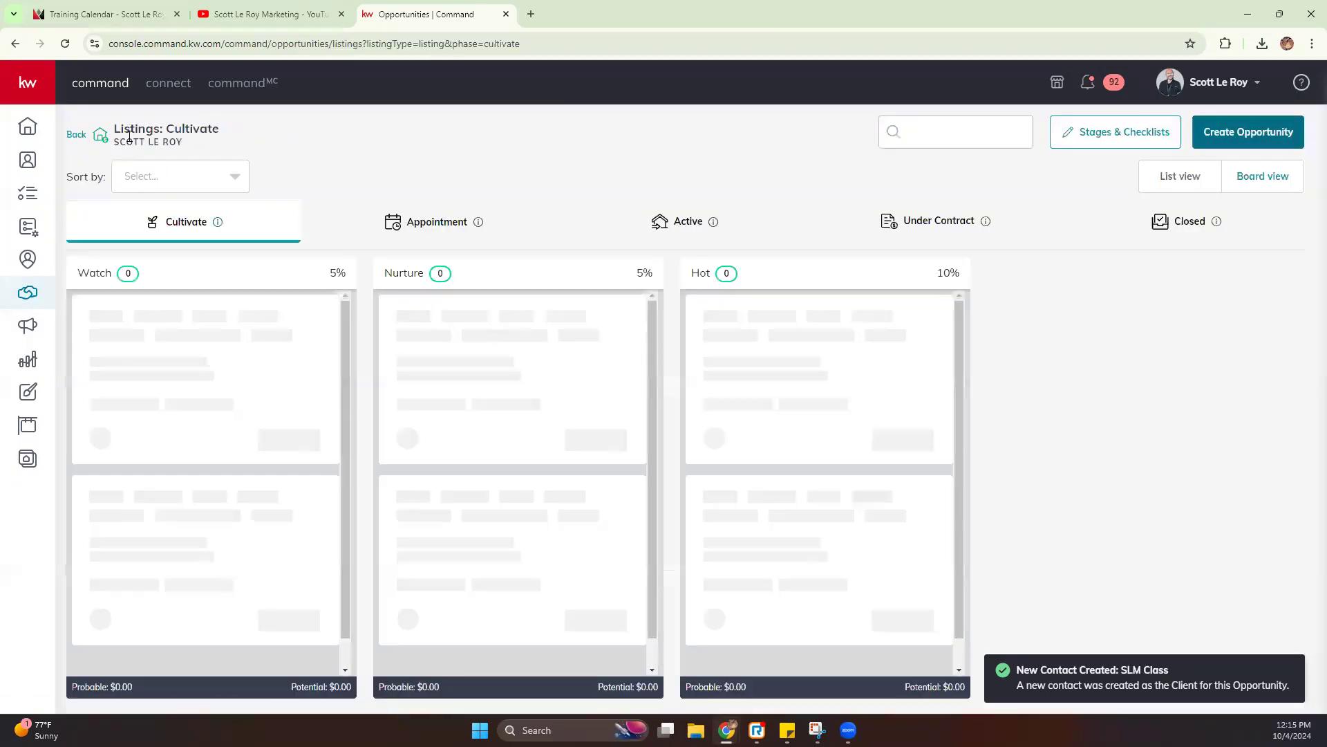
left_click(84, 139)
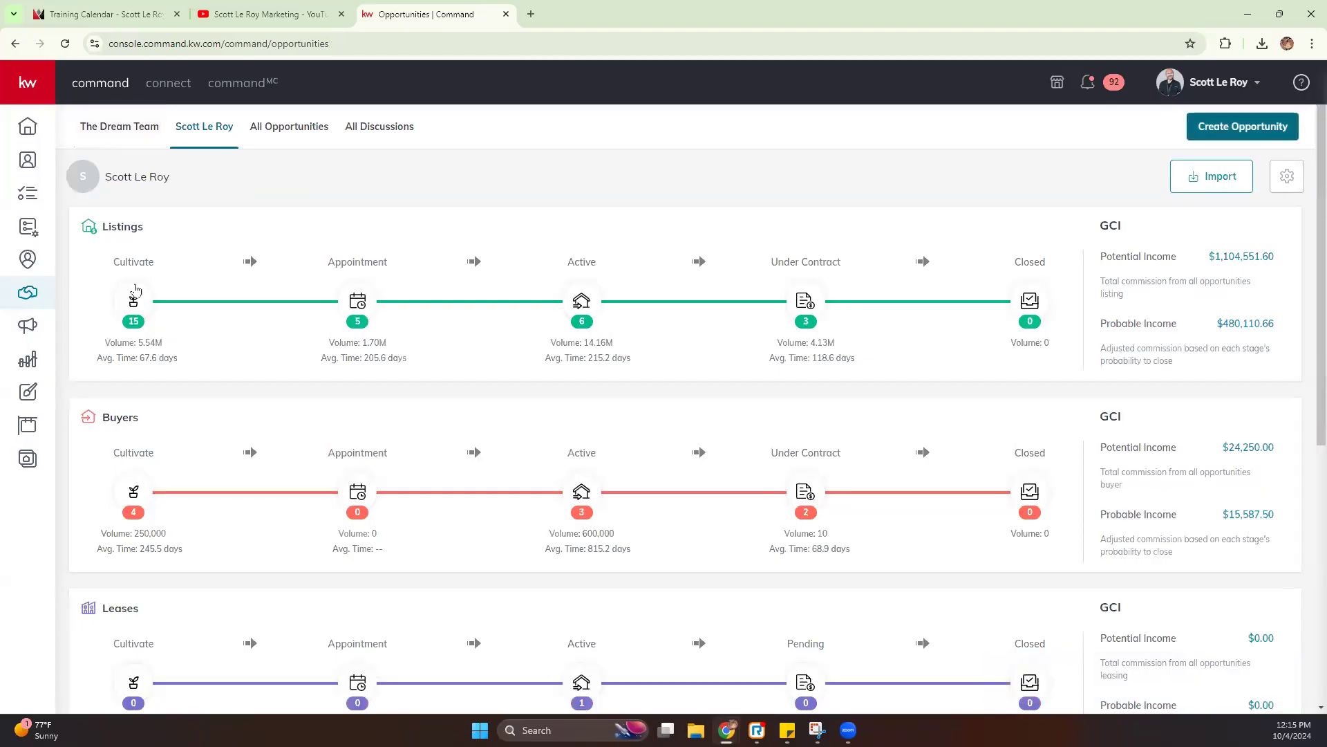
left_click(134, 321)
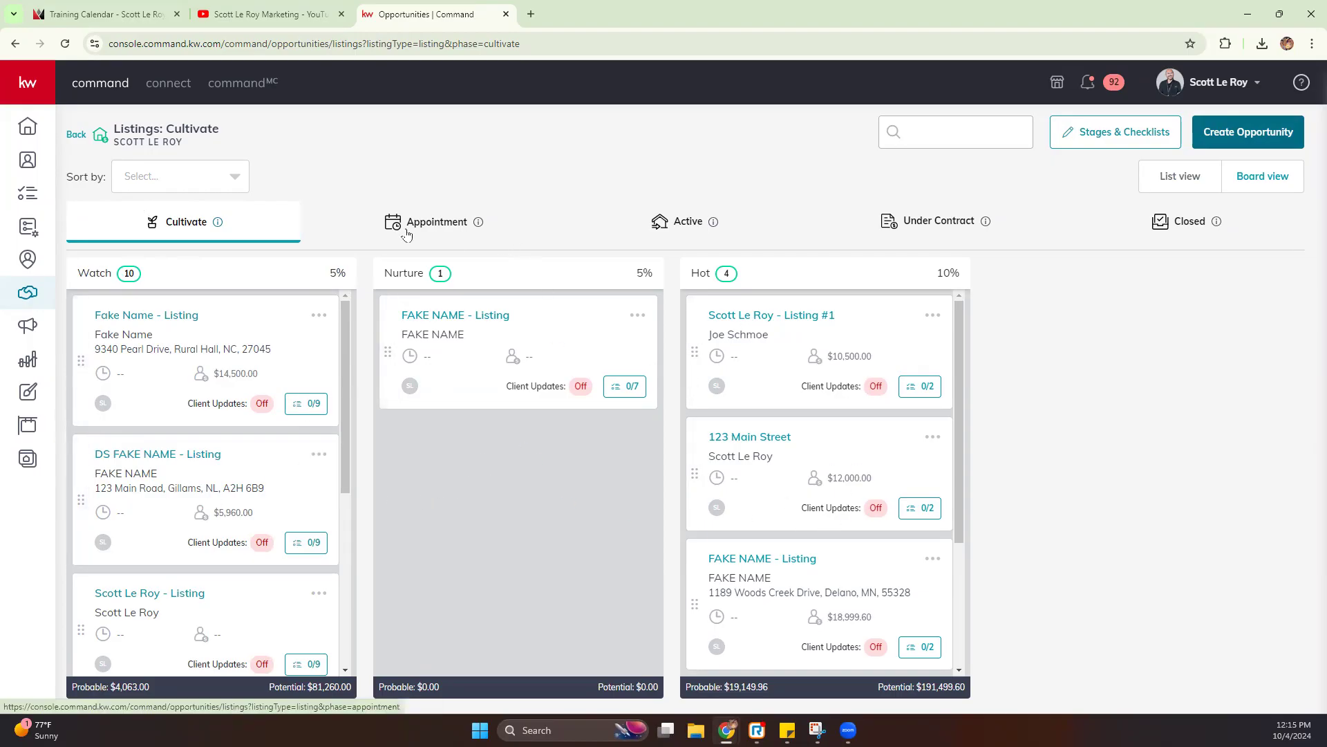
Find the "SLM Class - Listing- 123 Main St" card in Watch and move it to the Nurture stage.
scroll(226, 433, "down", 6)
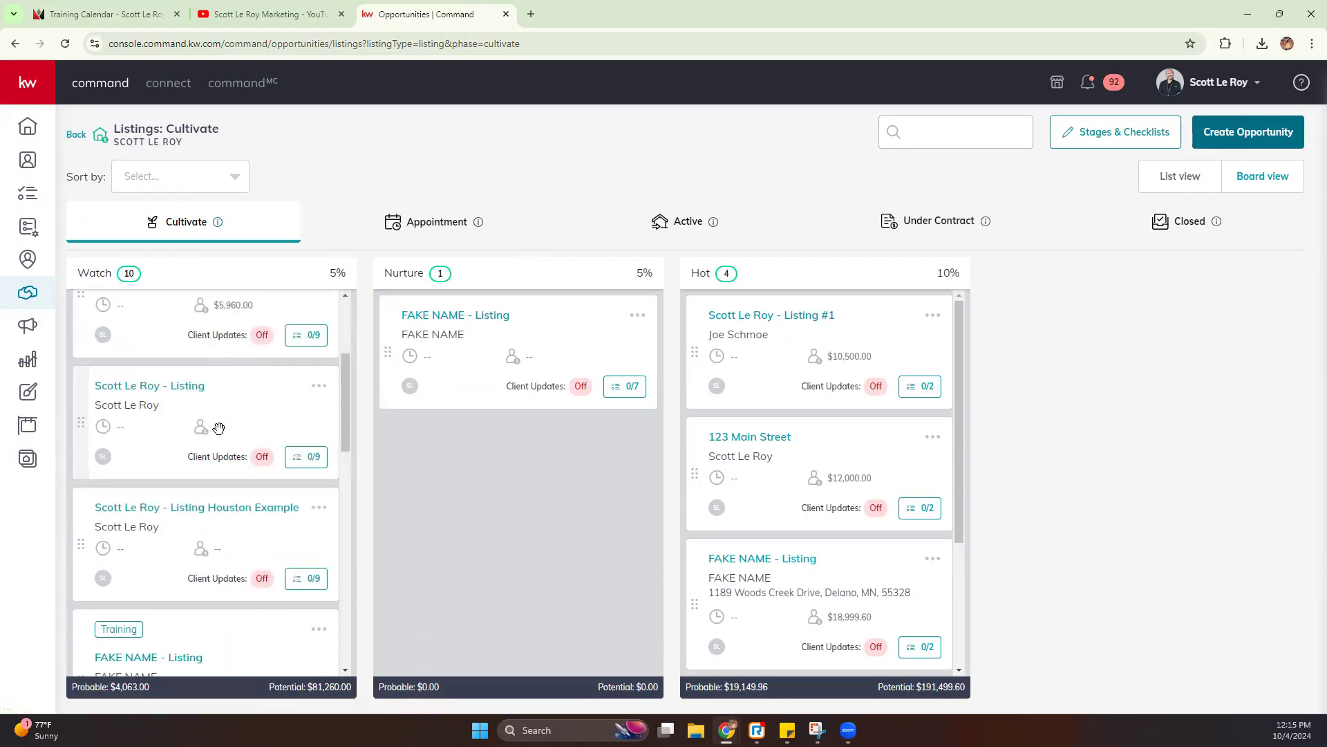
scroll(219, 429, "down", 12)
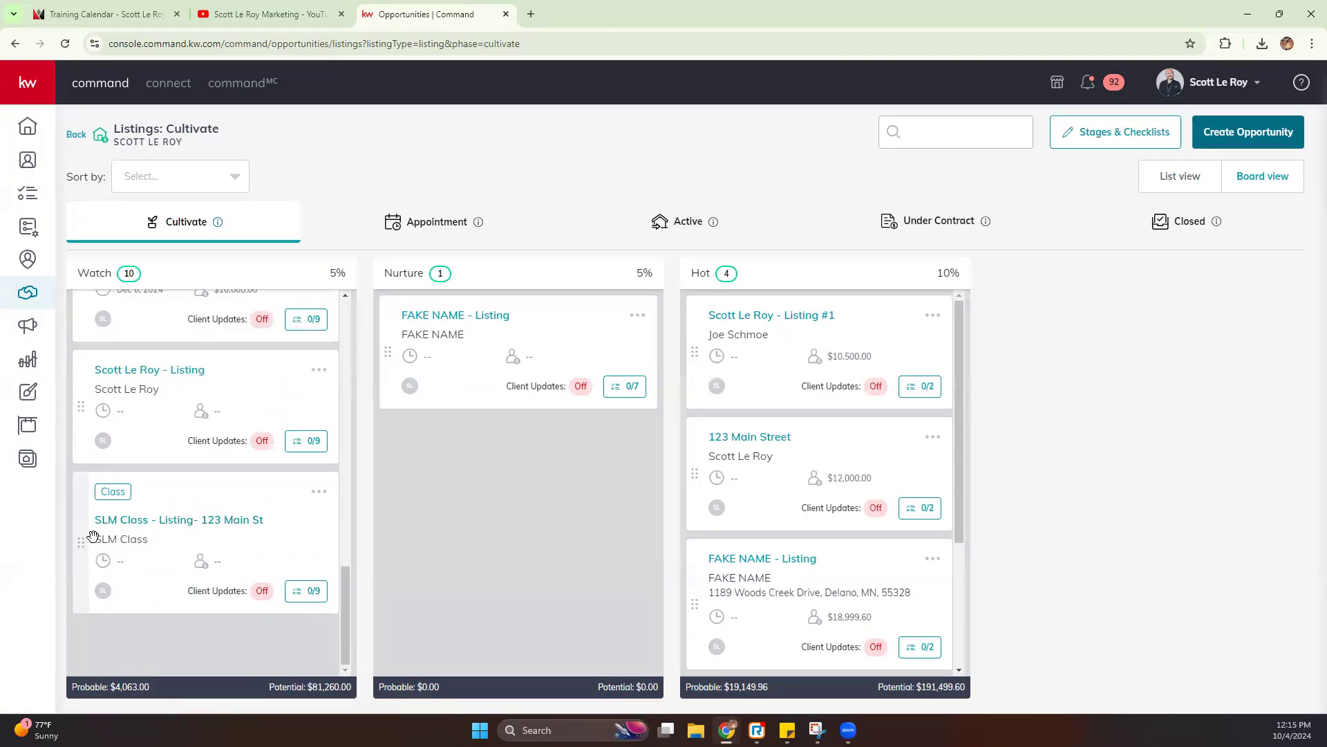
left_click_drag(92, 539, 427, 552)
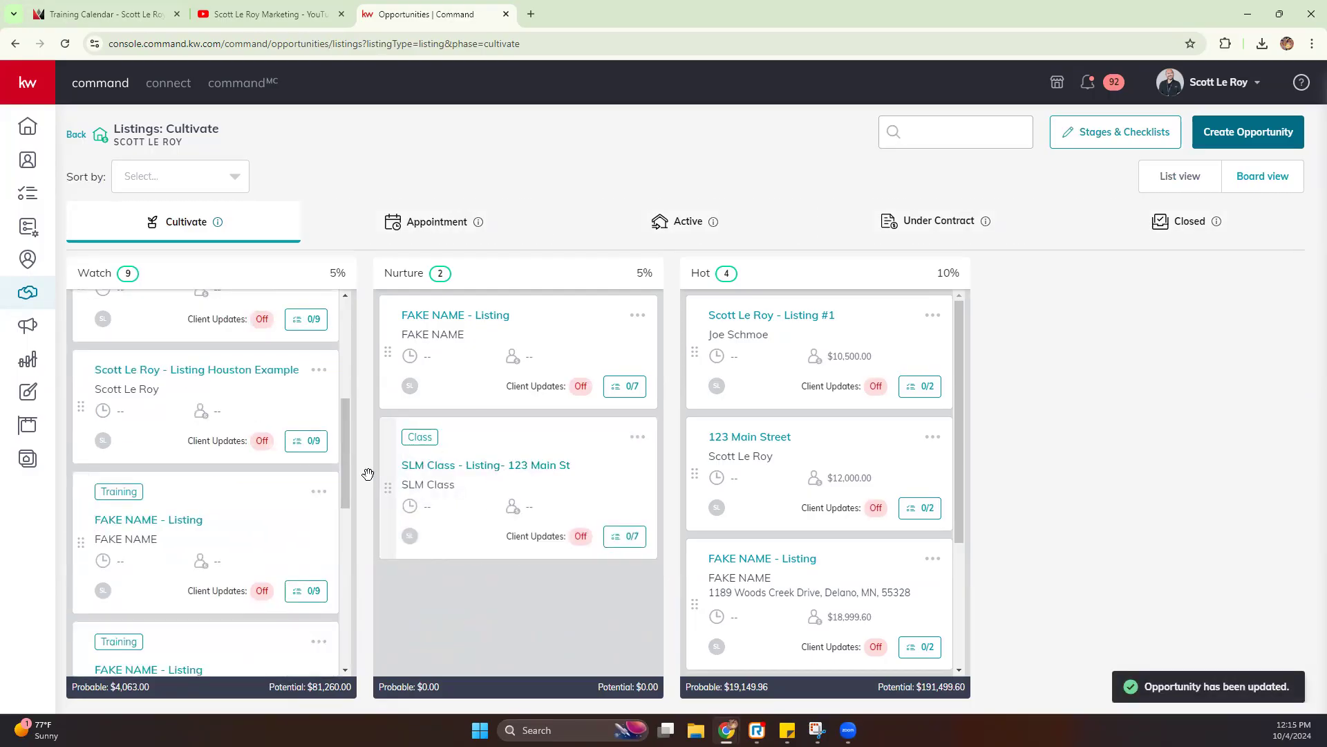
Review the SLM Class opportunity's task checklist, then move its card from Nurture to the Hot stage.
left_click(625, 540)
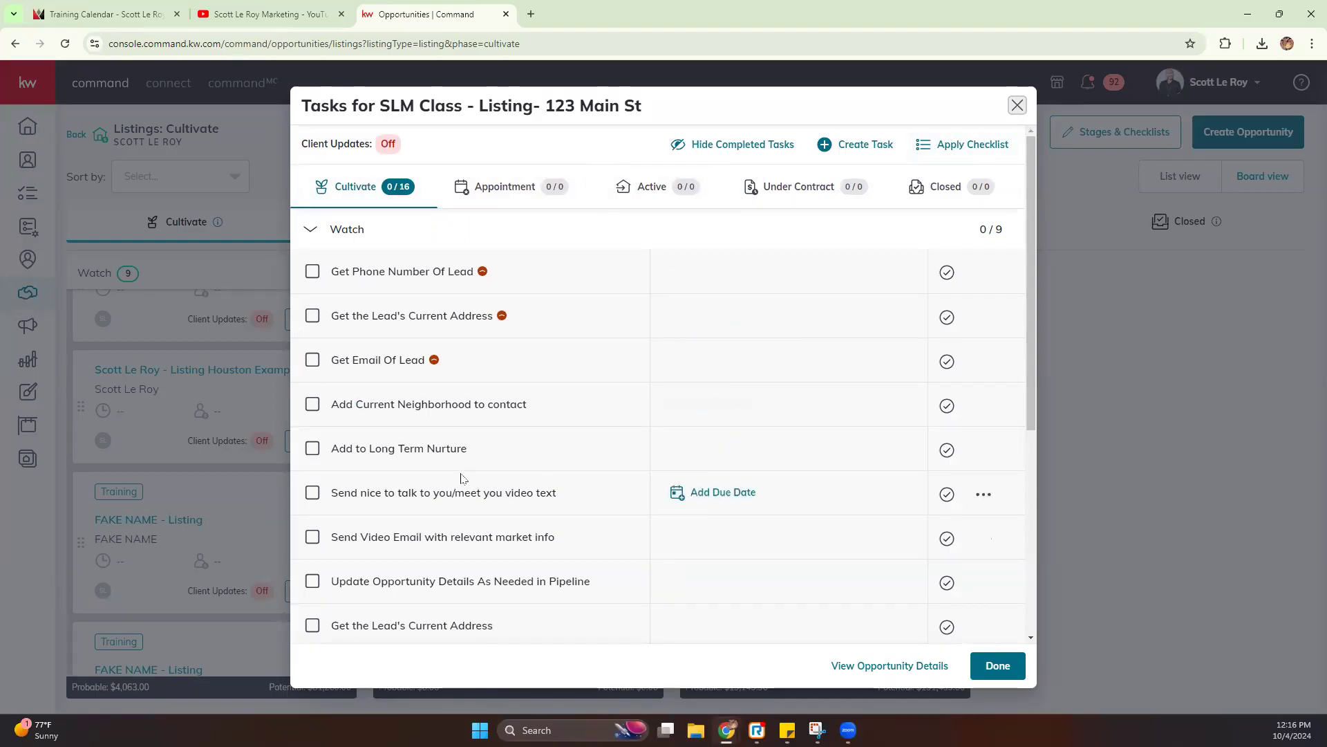
left_click(1017, 105)
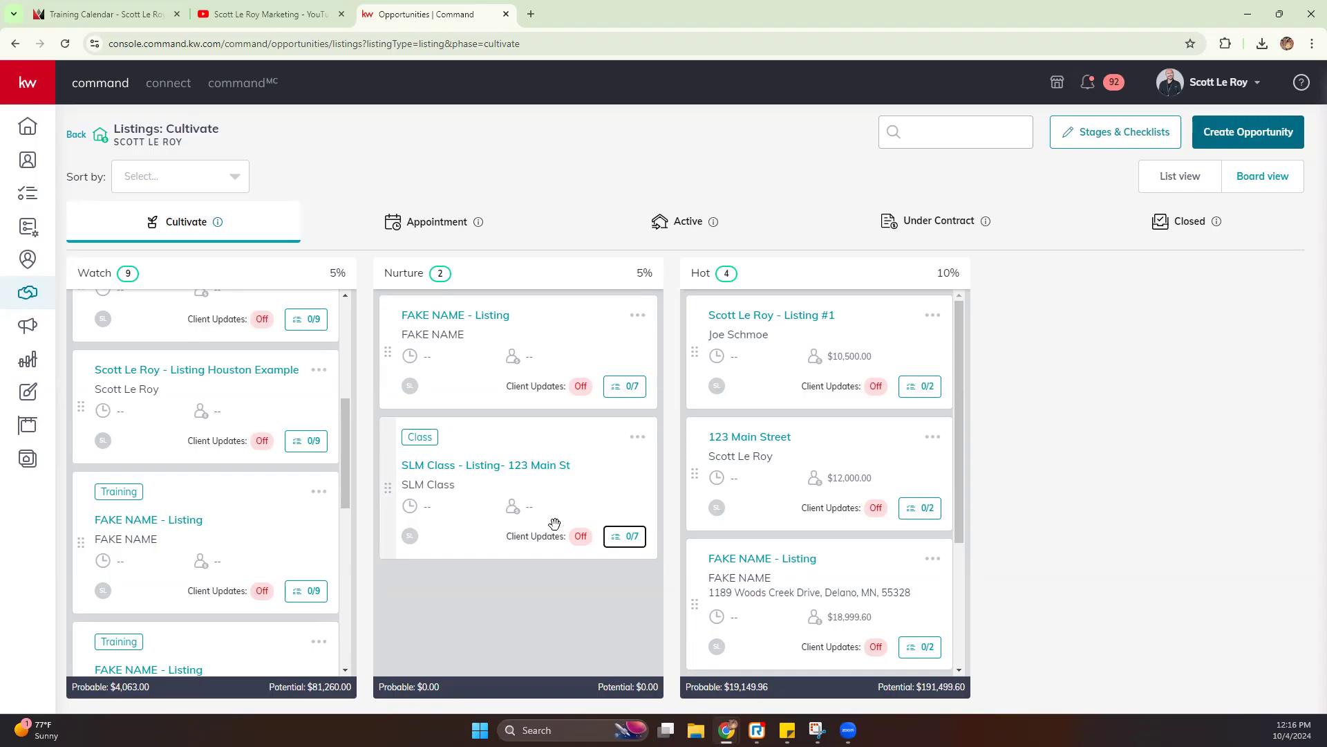
left_click_drag(408, 476, 665, 476)
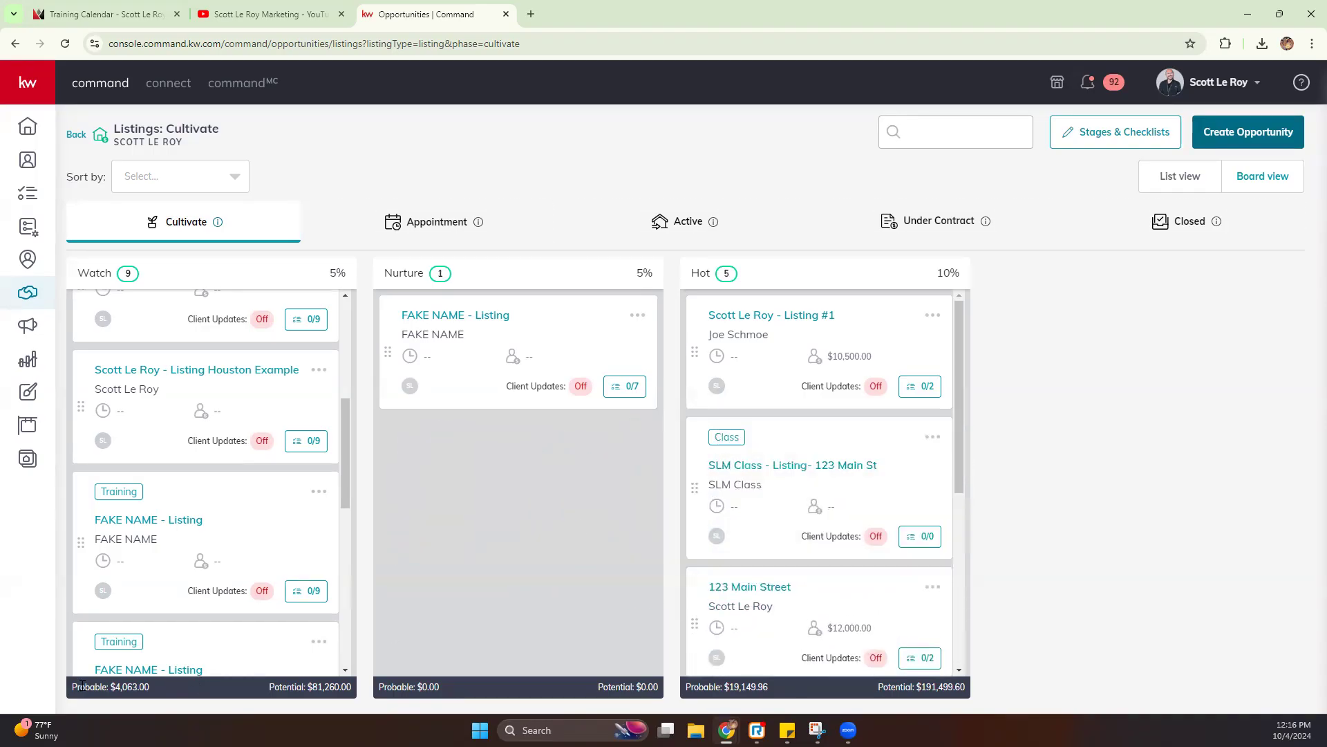
left_click_drag(148, 686, 374, 703)
left_click(535, 600)
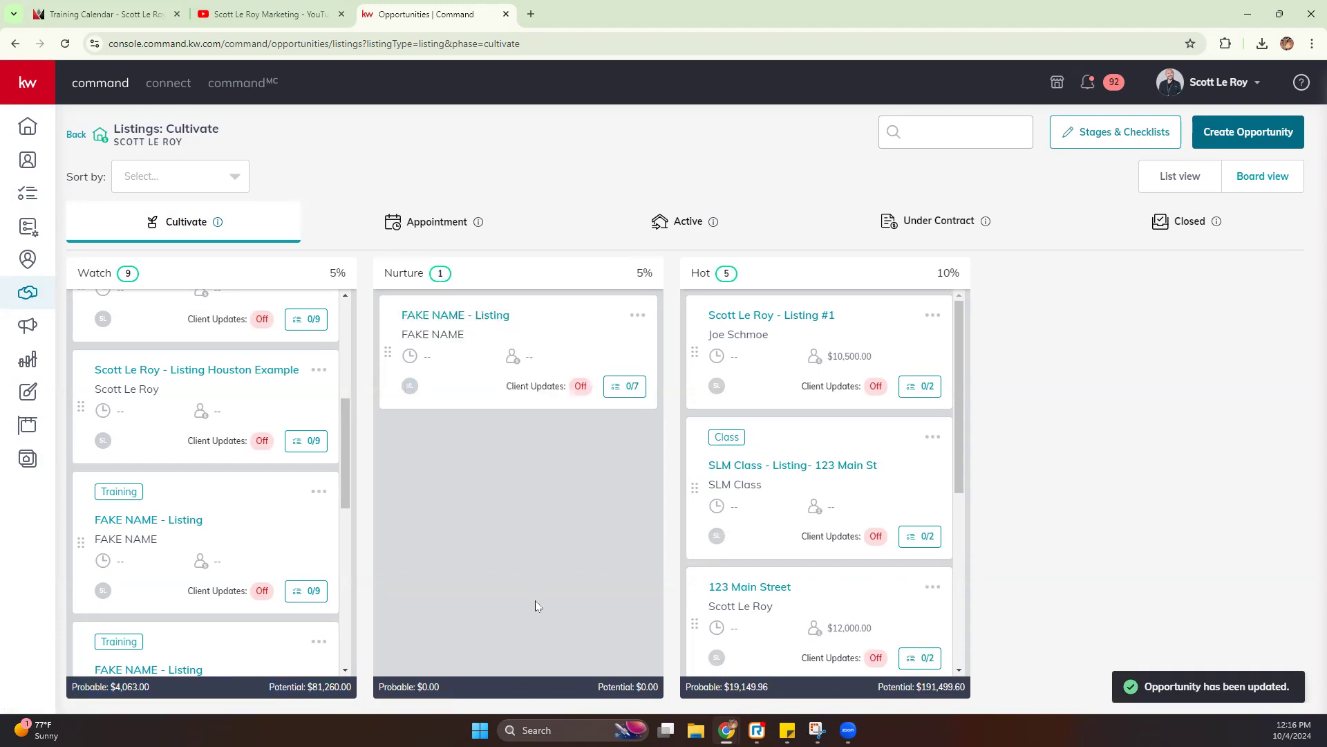
Move the SLM Class opportunity from Hot to the Appointment phase and open that phase's board.
scroll(820, 628, "down", 1)
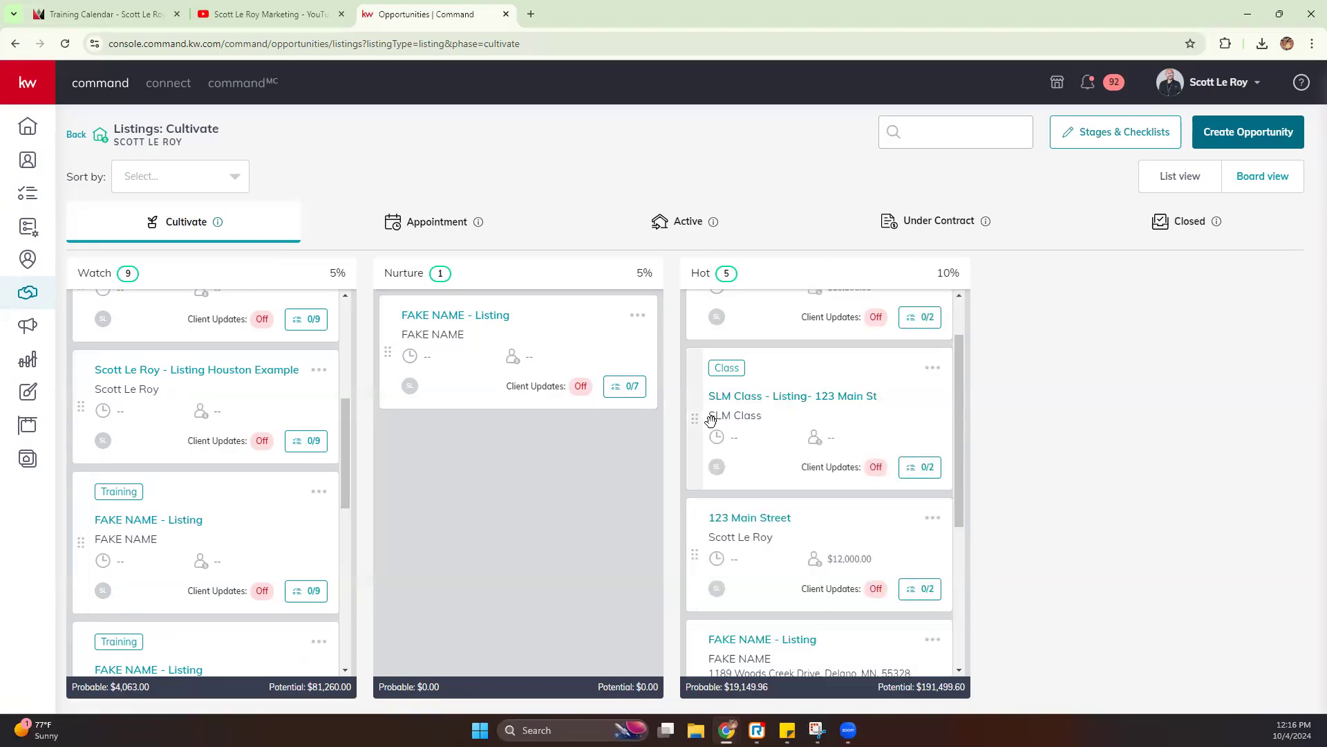
left_click_drag(710, 420, 377, 228)
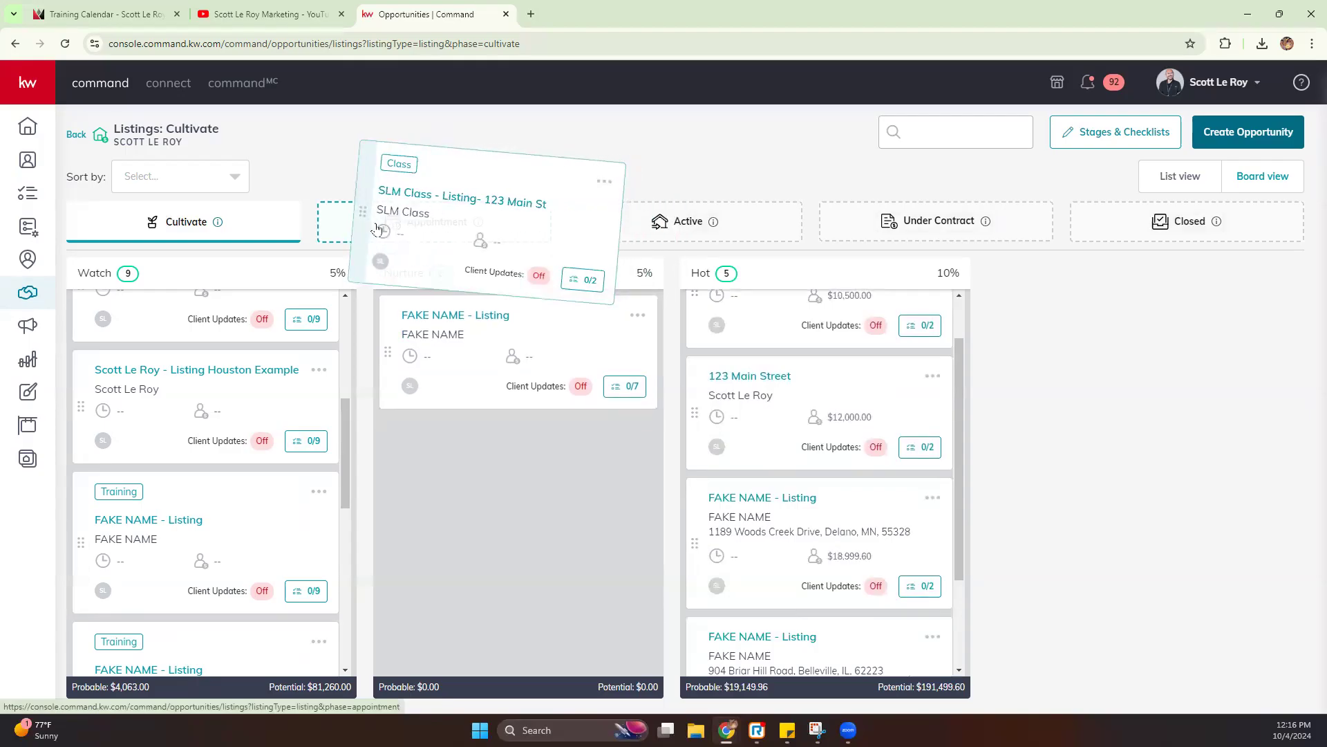
left_click_drag(377, 228, 377, 228)
left_click(401, 225)
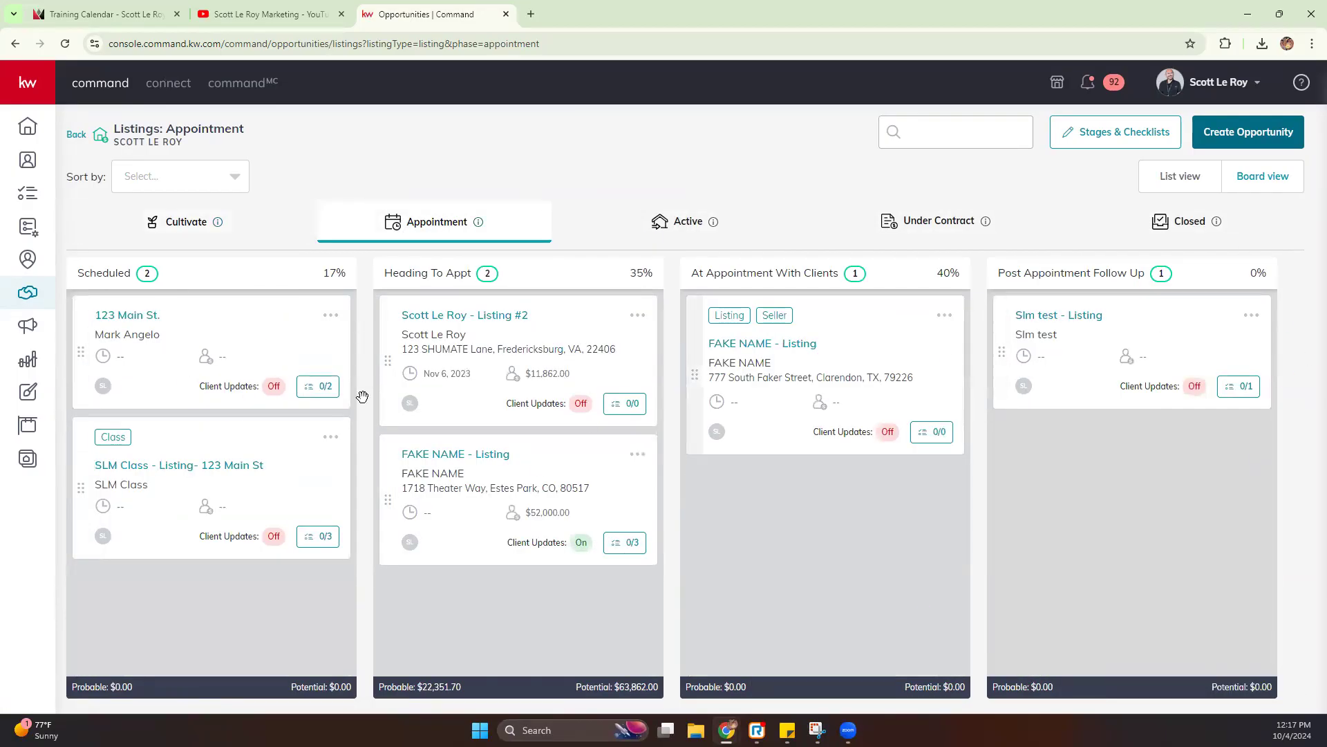
Open the SLM Class opportunity and examine its key information, property, key dates, seller worksheet, financial information and ownership details.
left_click(137, 473)
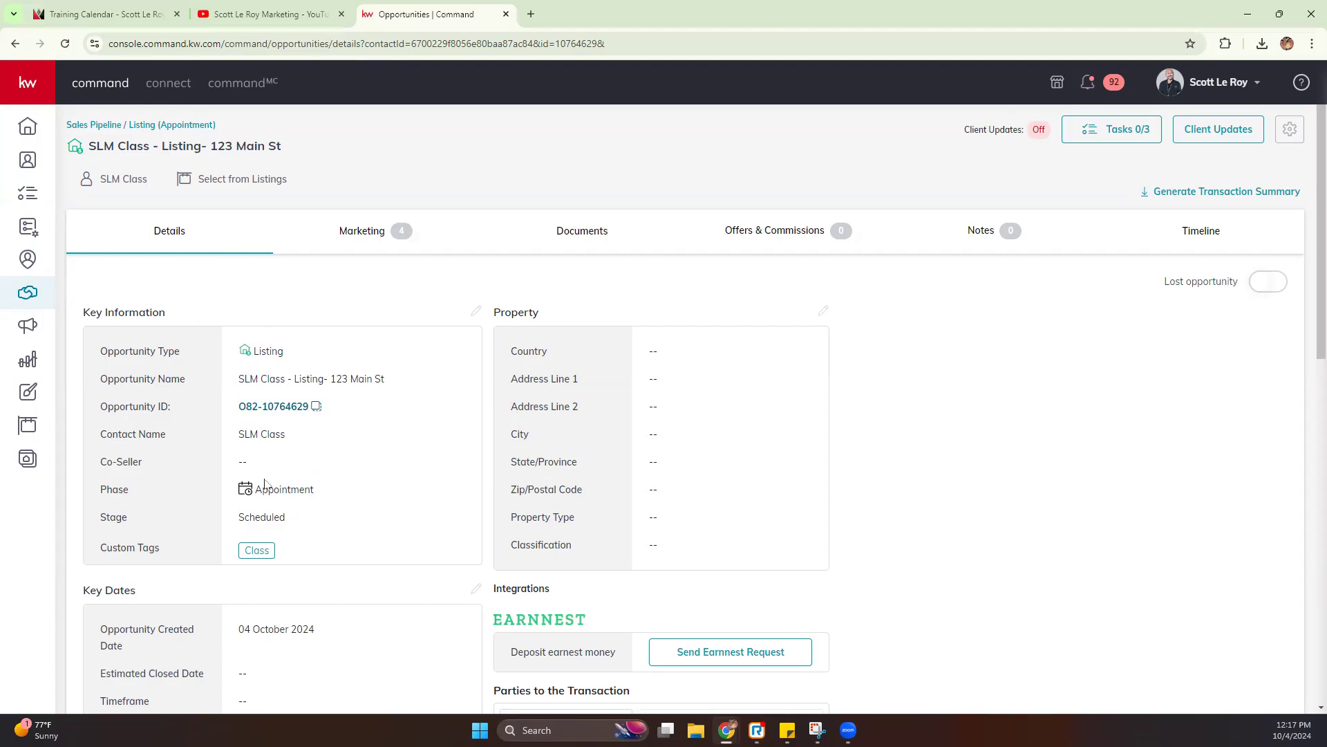
left_click_drag(280, 379, 382, 378)
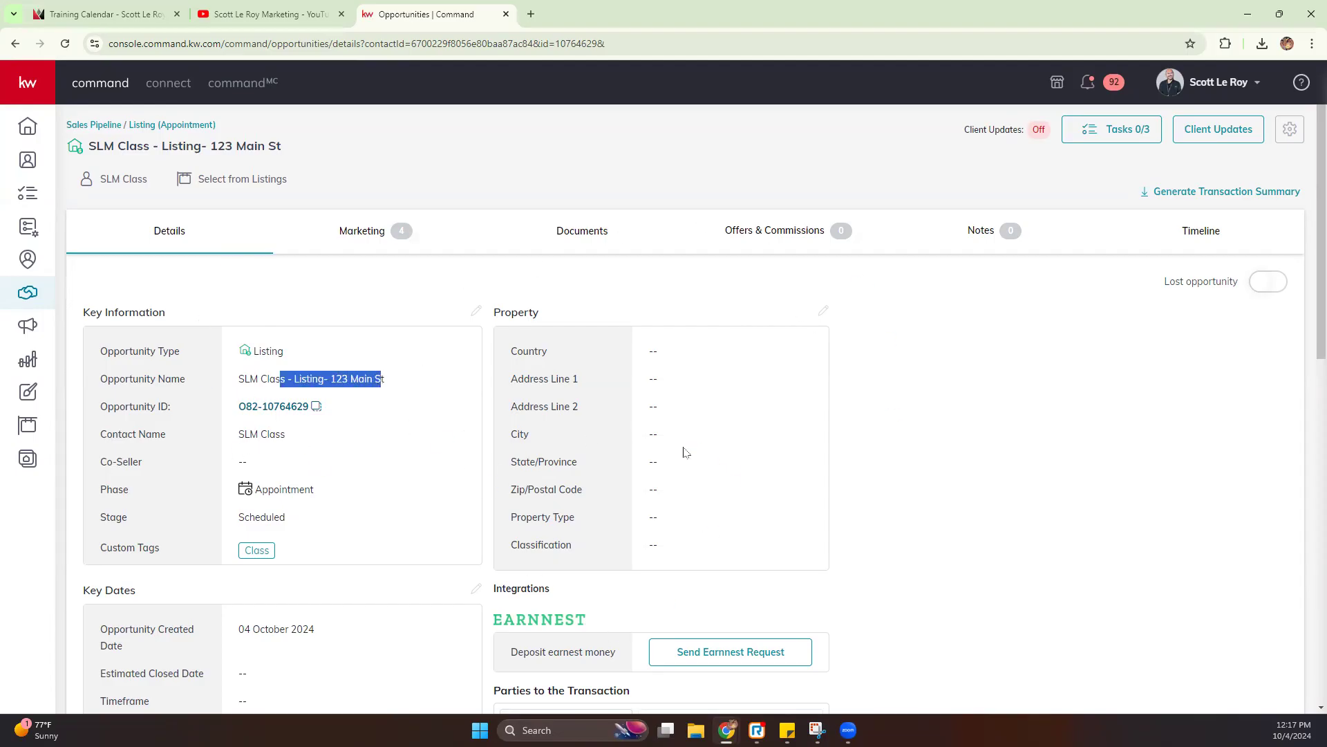
scroll(685, 453, "down", 2)
scroll(285, 538, "down", 2)
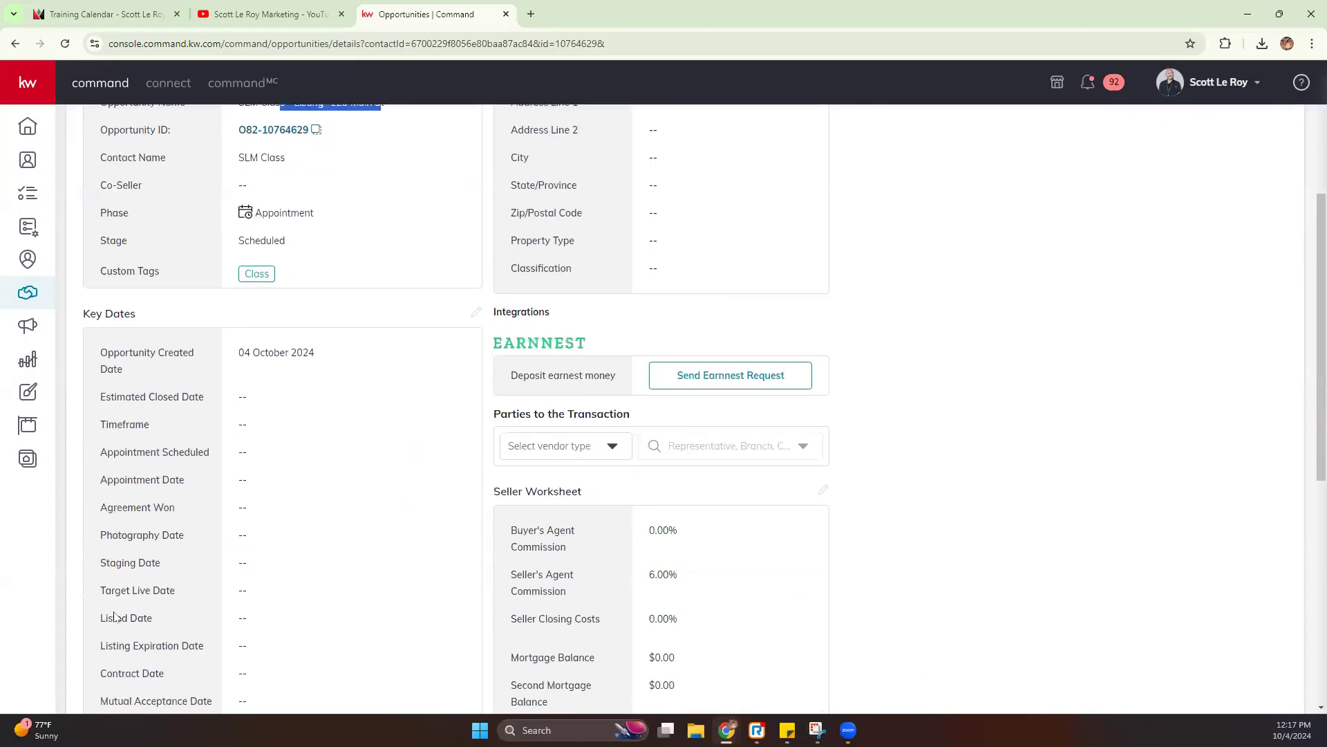
scroll(114, 619, "down", 4)
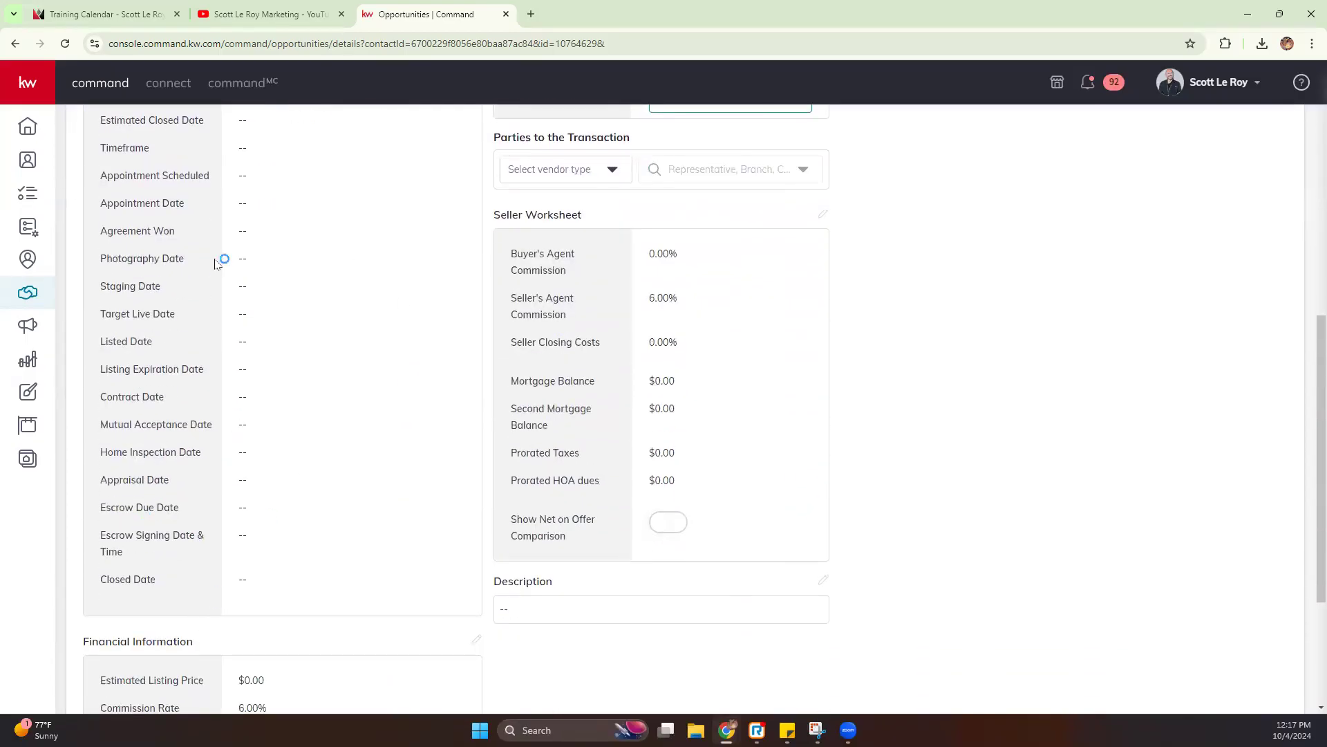
scroll(172, 206, "up", 2)
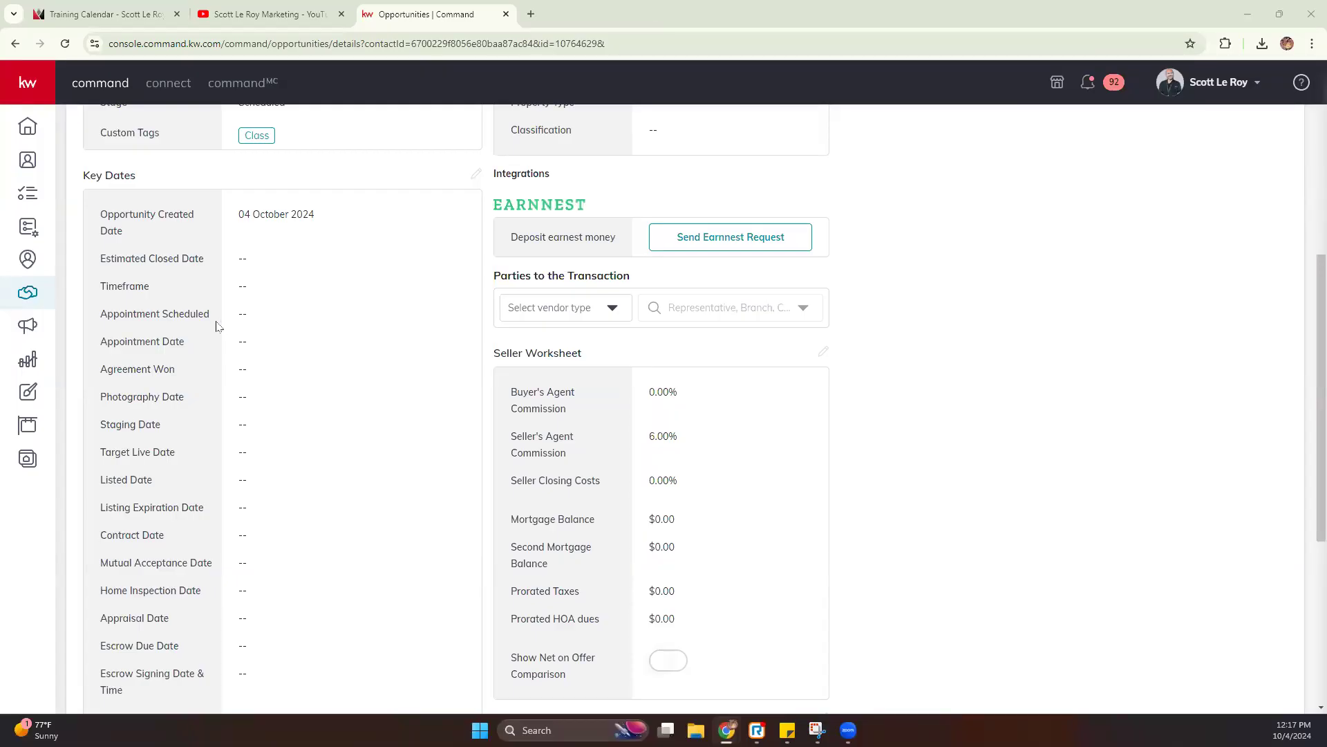
scroll(255, 488, "down", 2)
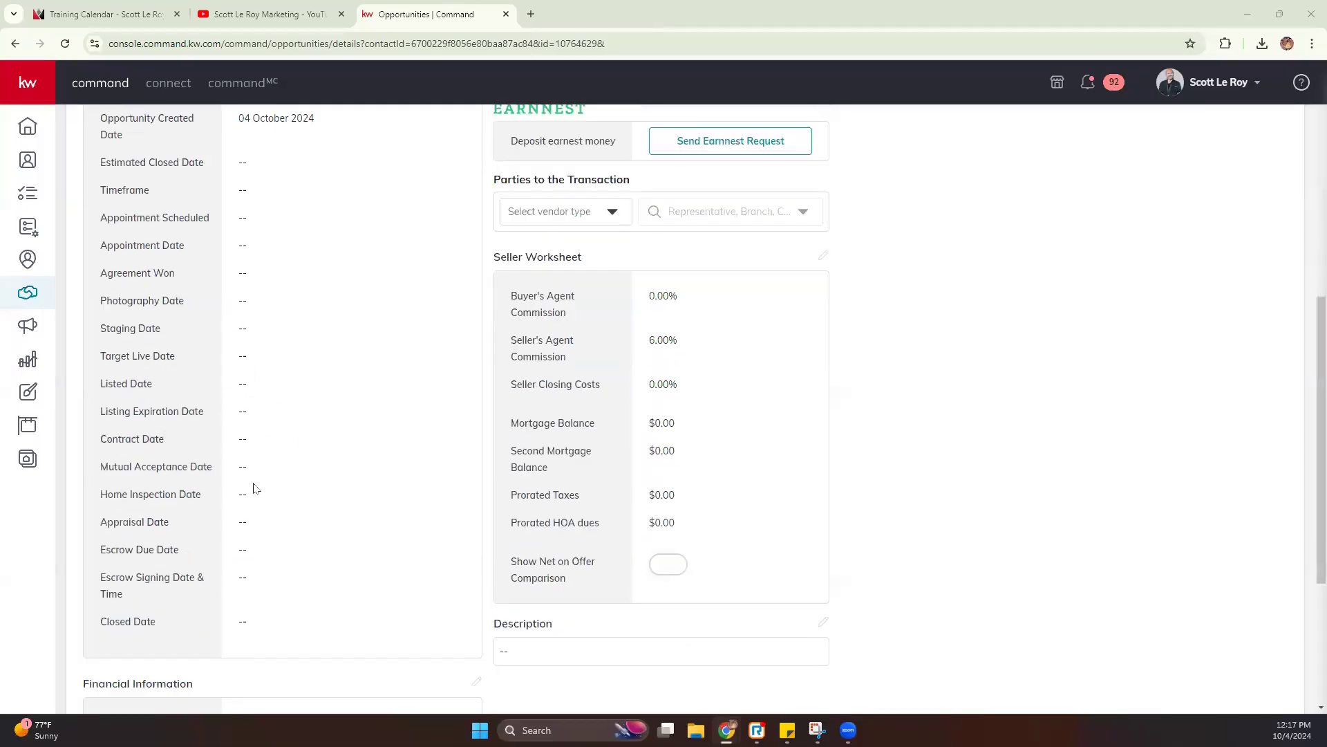
scroll(255, 489, "down", 3)
scroll(255, 489, "up", 2)
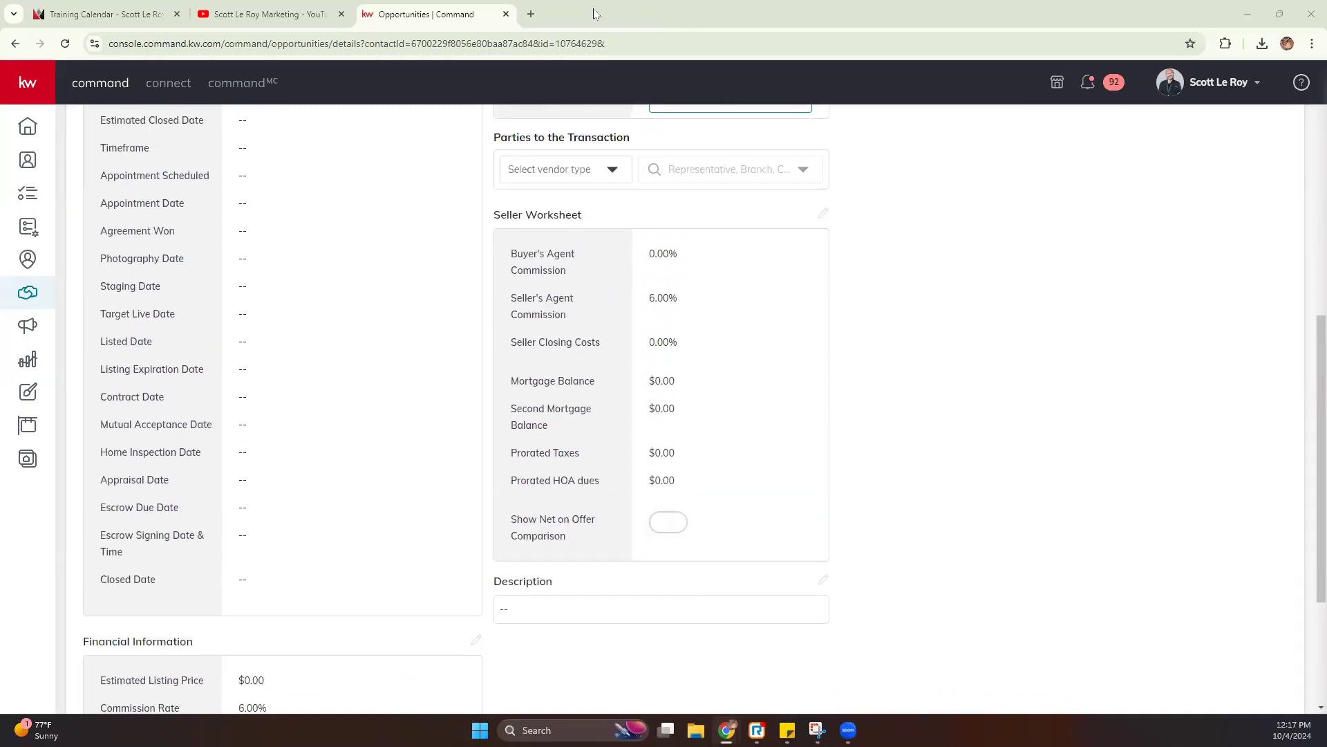
scroll(356, 566, "down", 2)
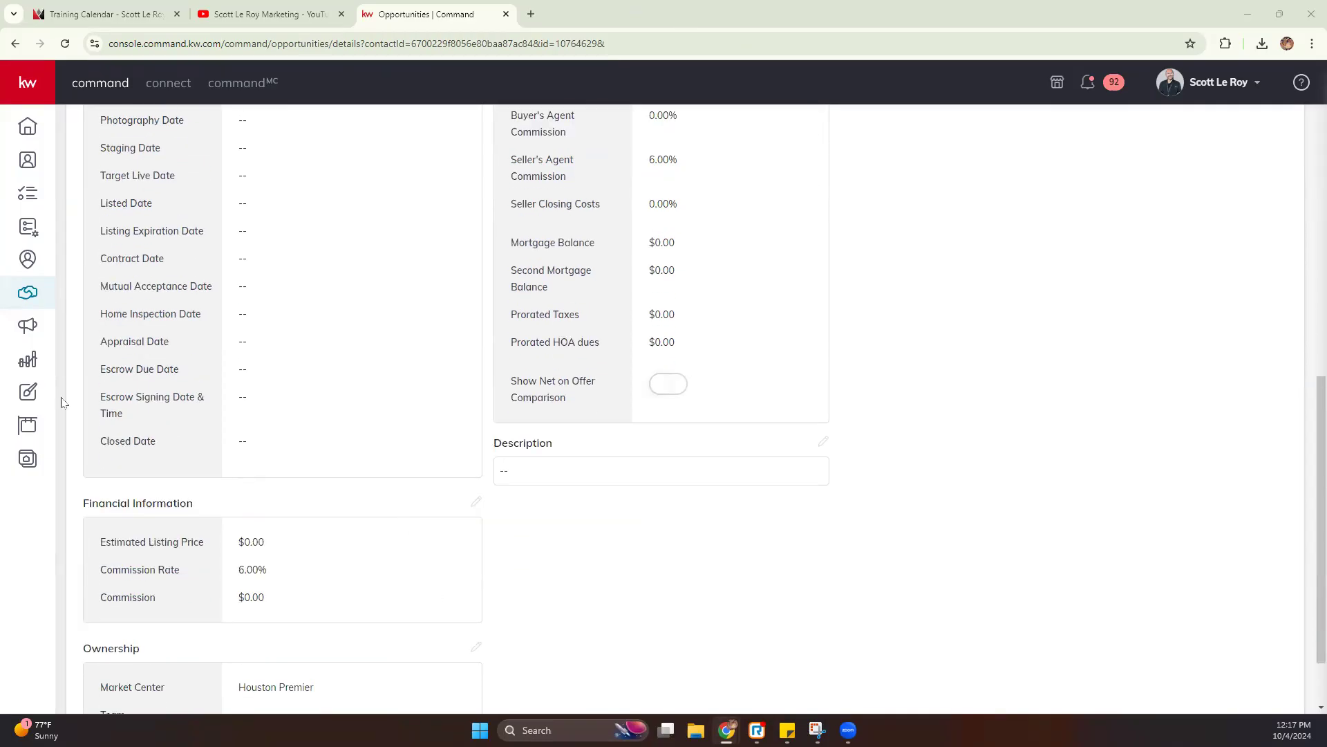
scroll(203, 563, "down", 2)
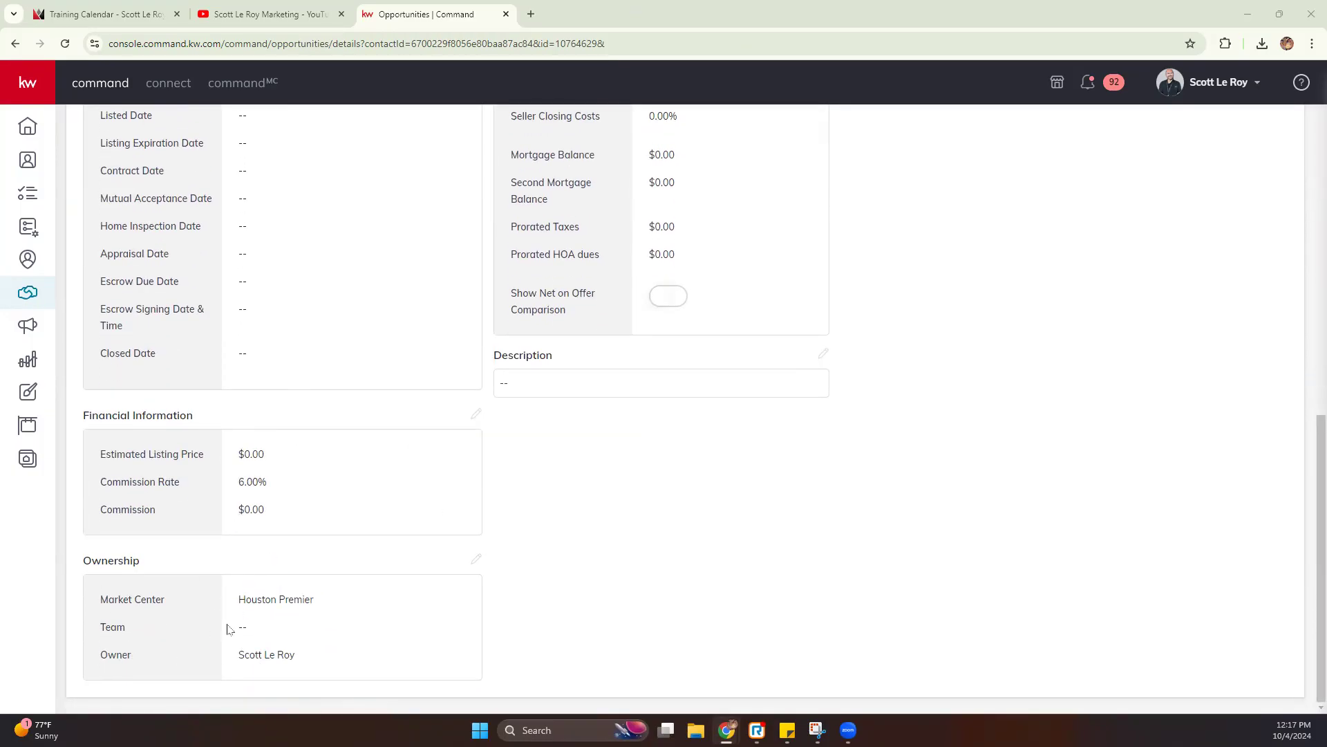
scroll(260, 614, "up", 9)
scroll(261, 599, "down", 5)
scroll(265, 601, "down", 4)
scroll(282, 625, "up", 10)
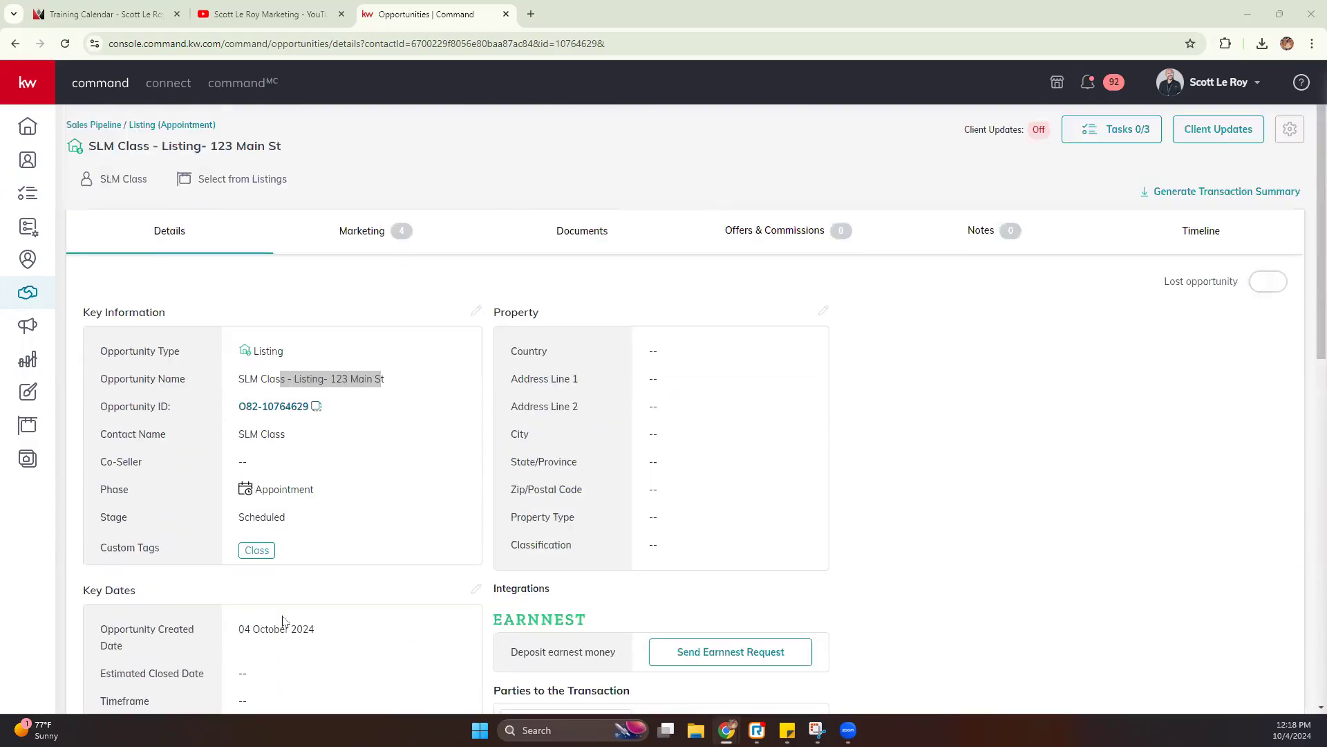
View the opportunity's recommended marketing designs, then open the listing selection and set it to show All Listings.
left_click(377, 233)
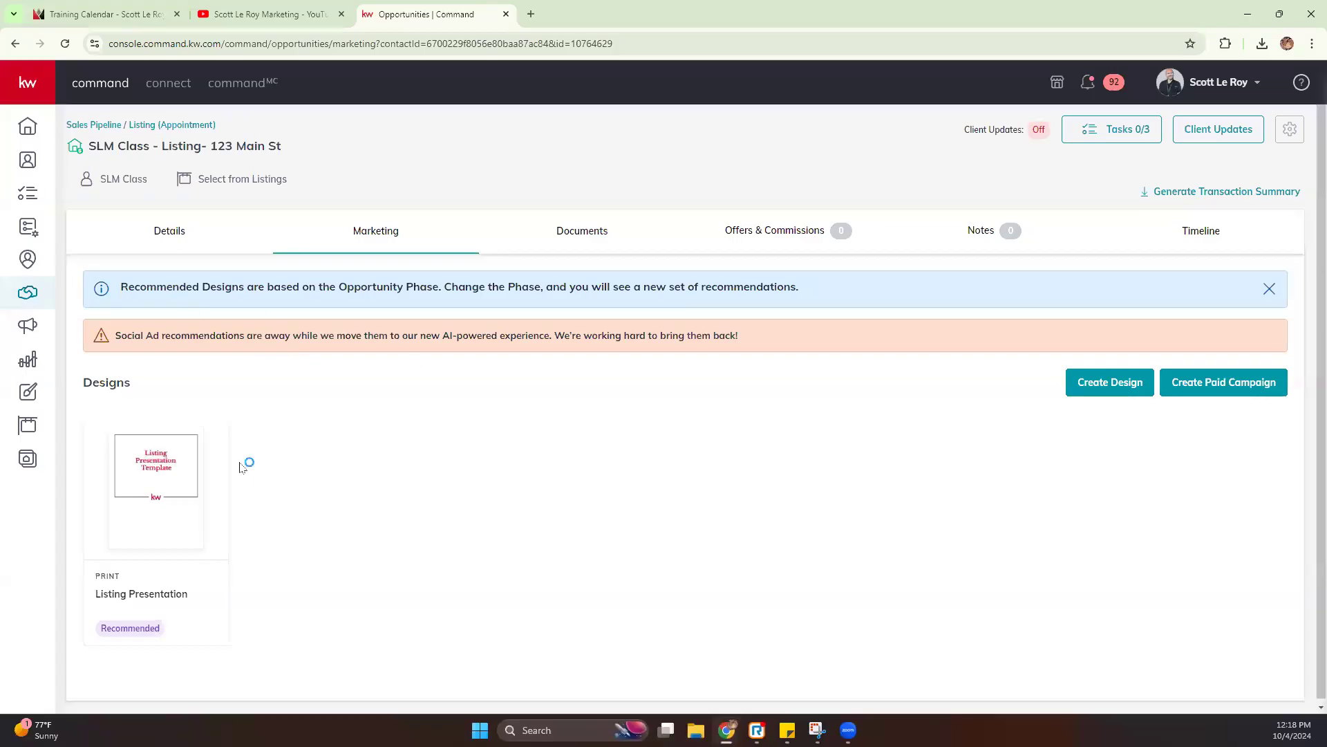
left_click(227, 178)
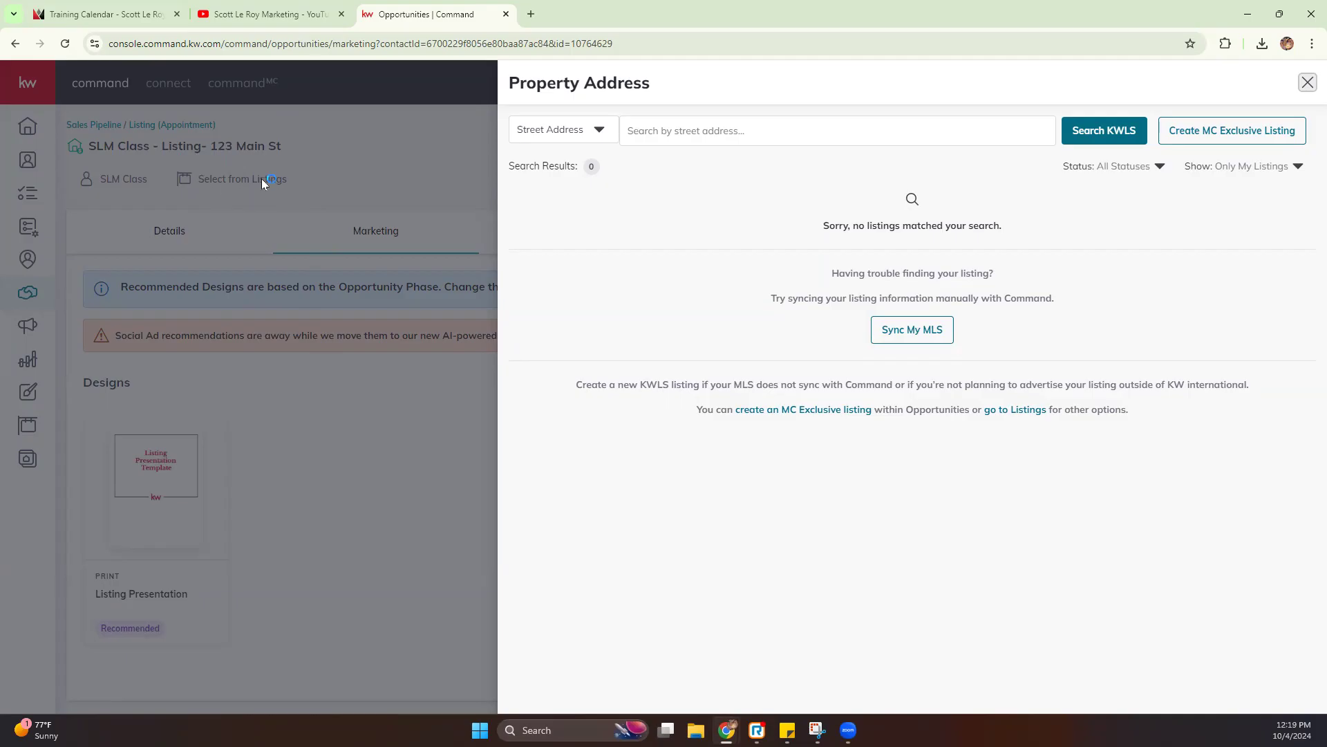
left_click(600, 129)
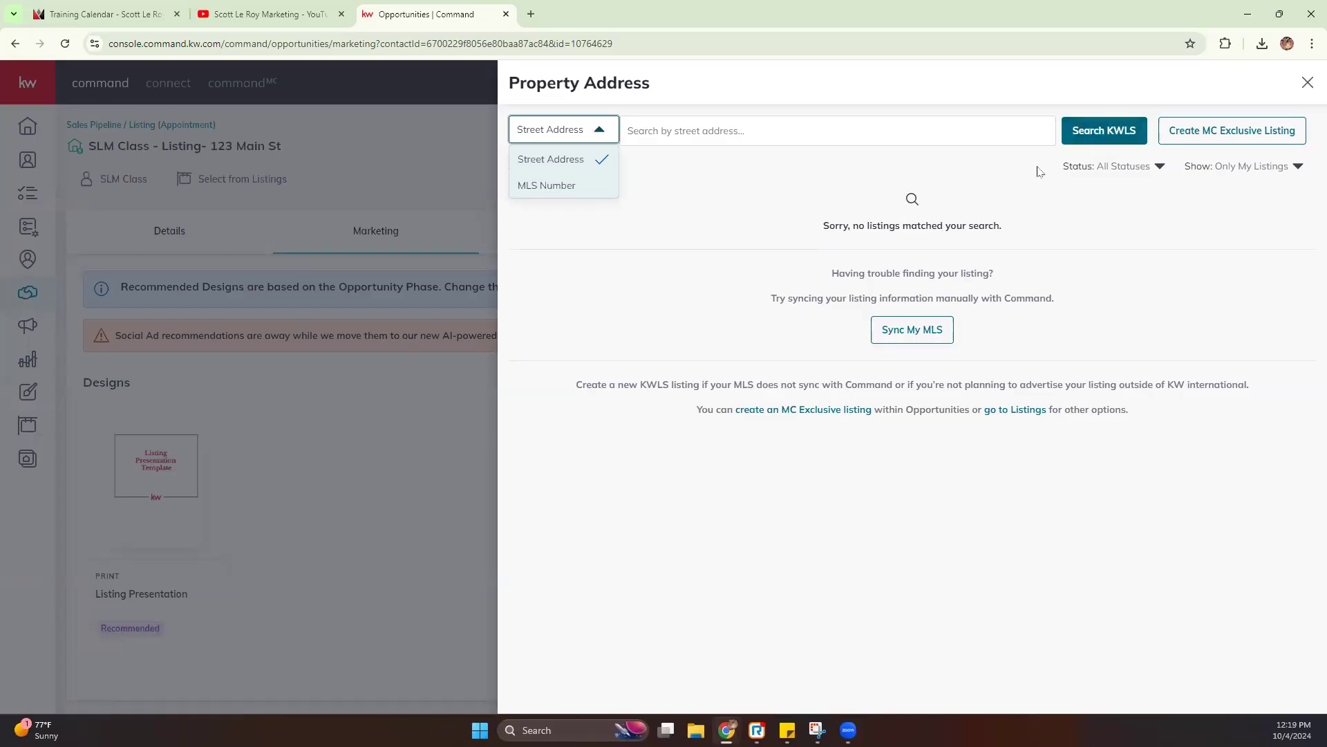
left_click(1234, 172)
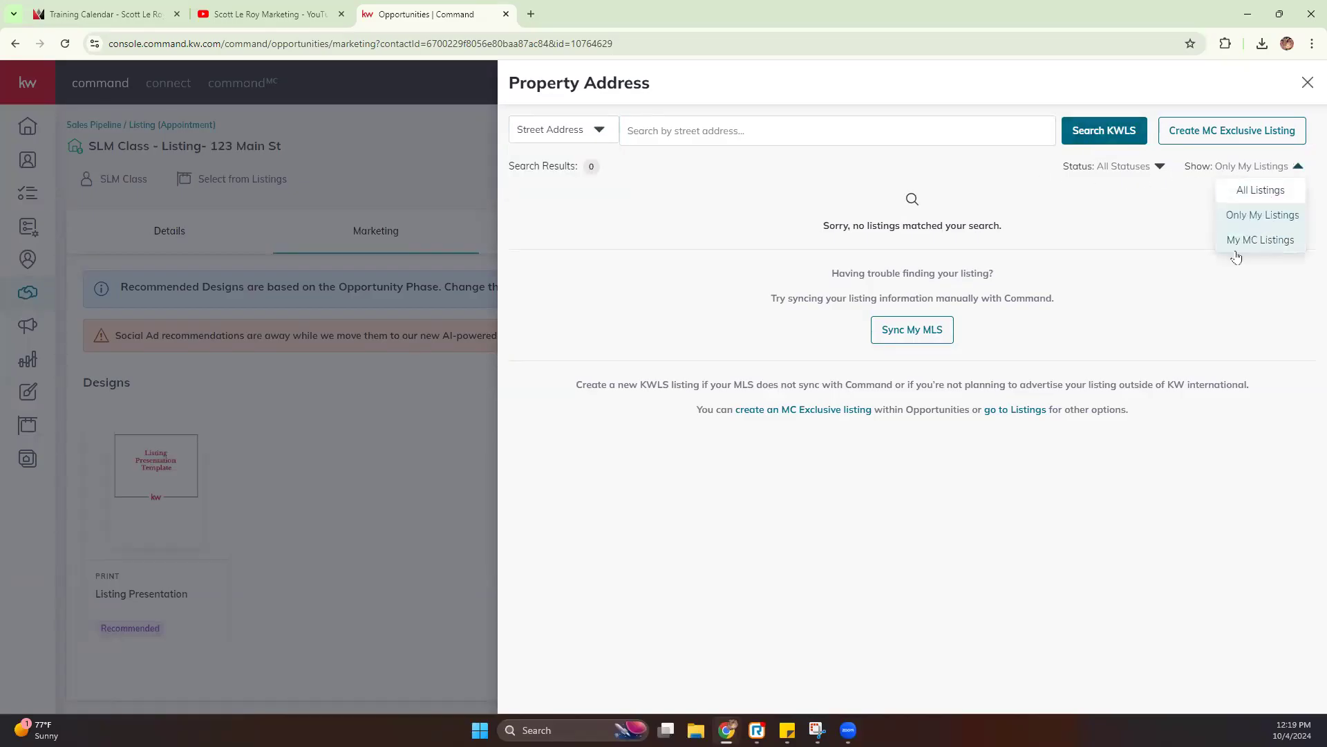
left_click(1275, 197)
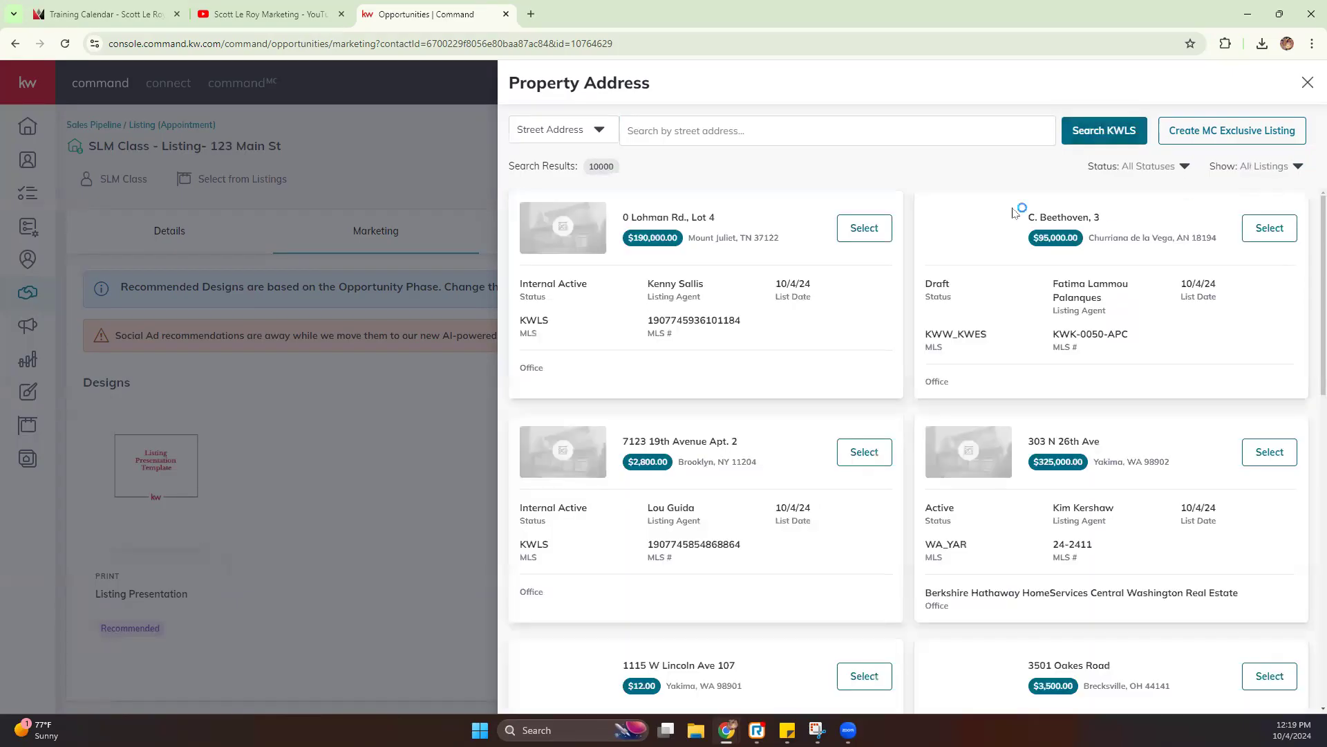
Search the listings by street address for "123 main" and attach the Lawrenceburg, KY listing to the opportunity.
left_click(647, 130)
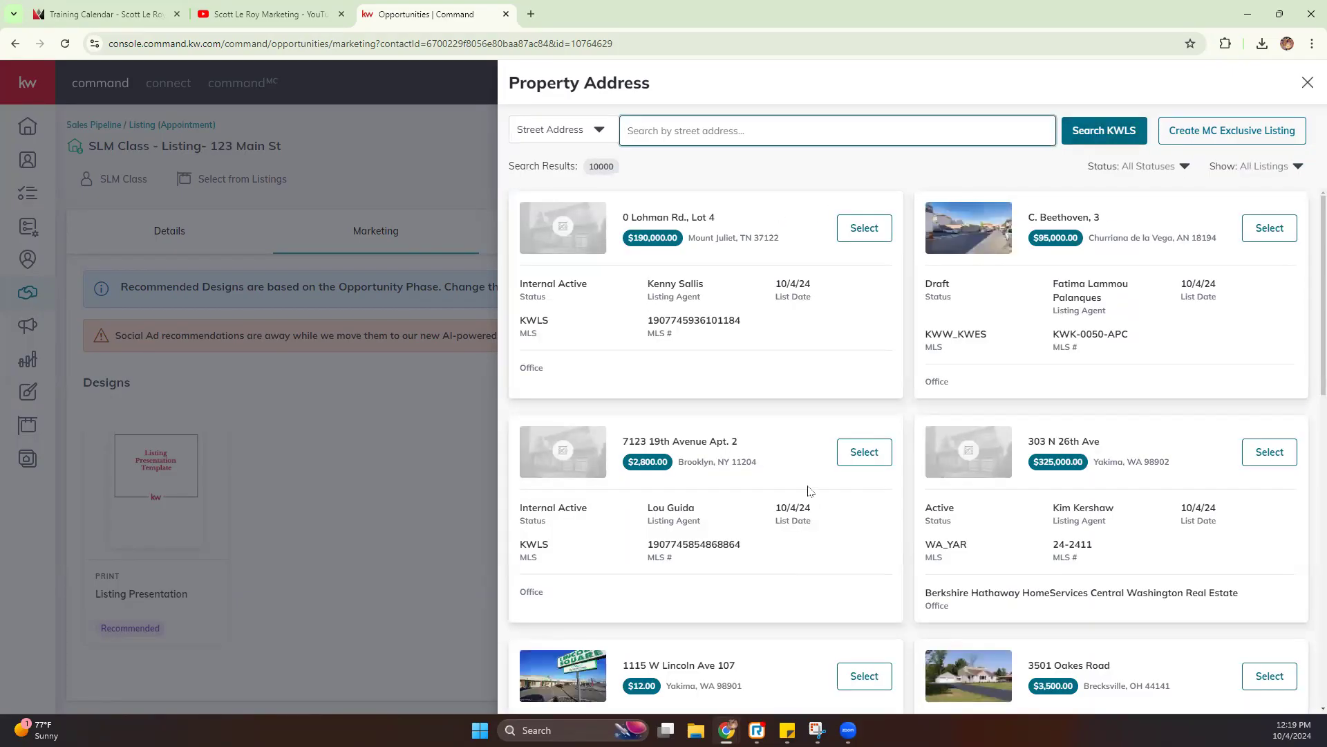
type("123 main")
key("Return")
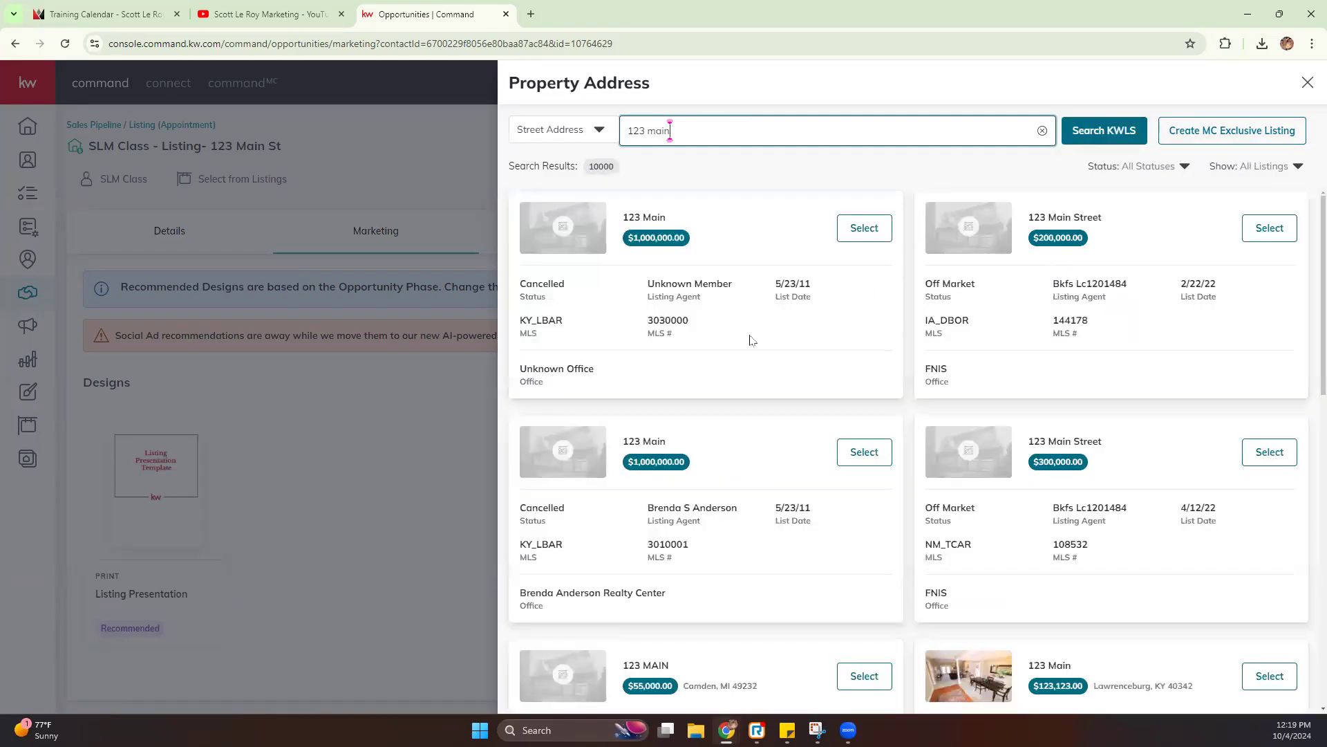
scroll(752, 340, "down", 2)
left_click(1272, 538)
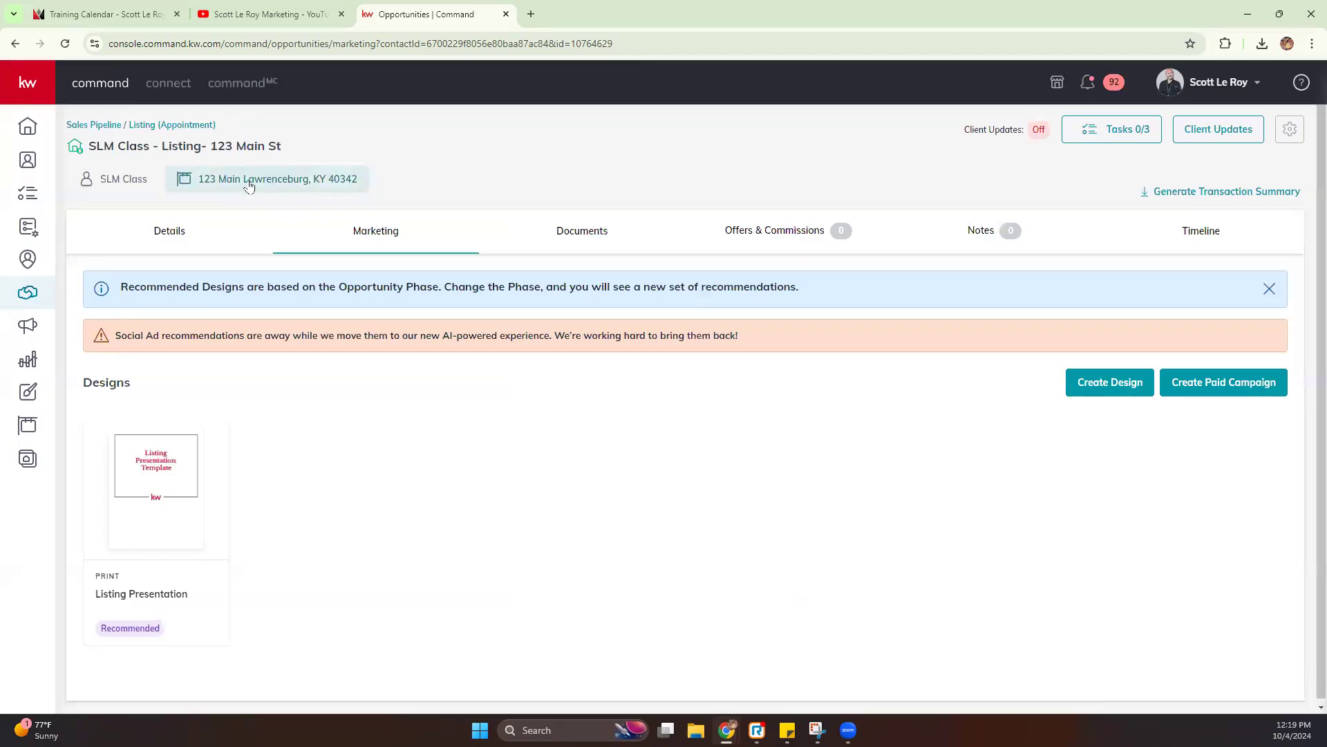
Check the opportunity's property details and marketing designs, then open its Documents section.
left_click(210, 222)
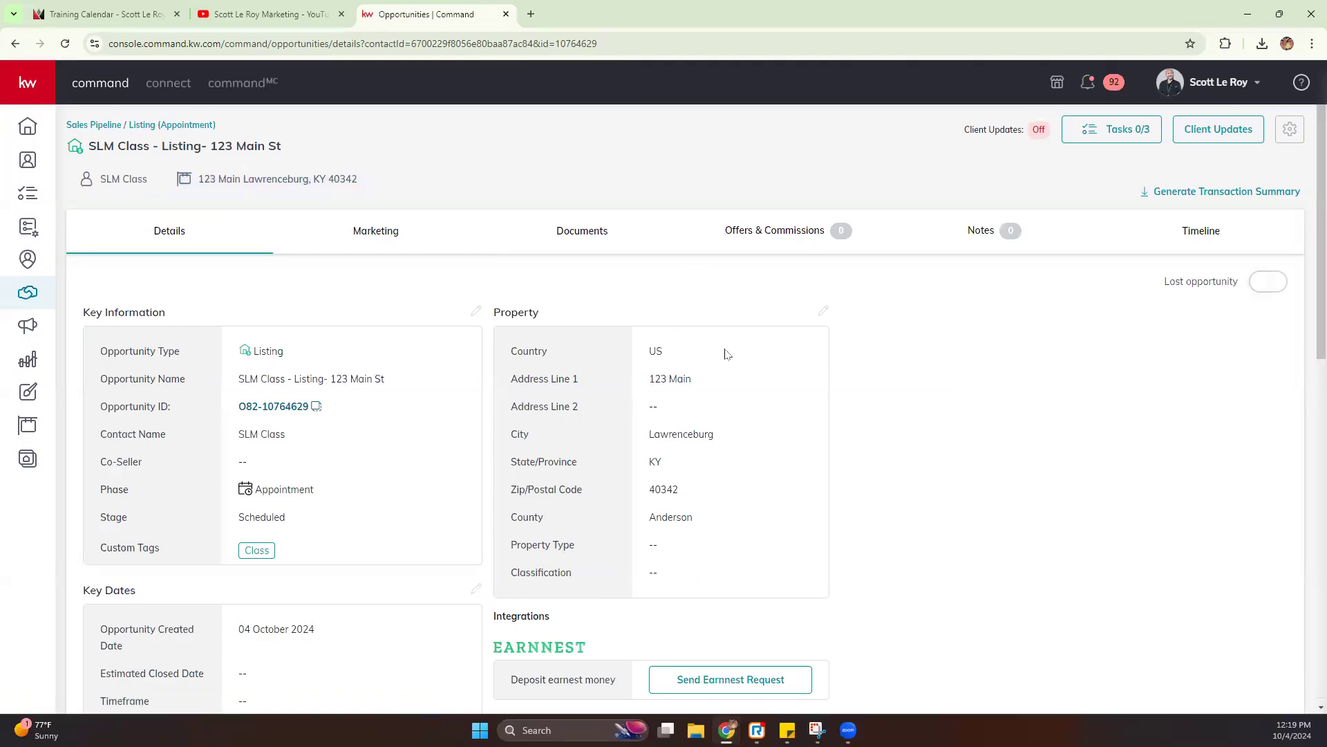
left_click(371, 235)
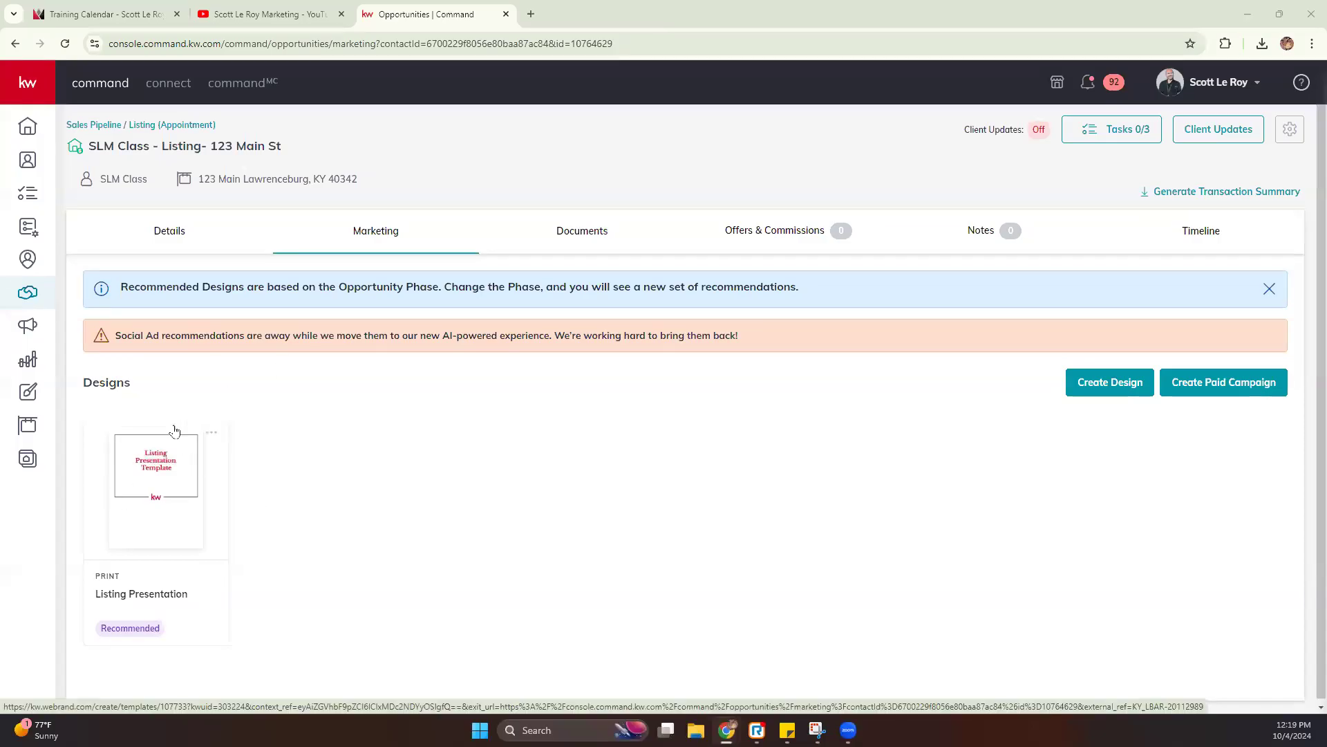
left_click(602, 233)
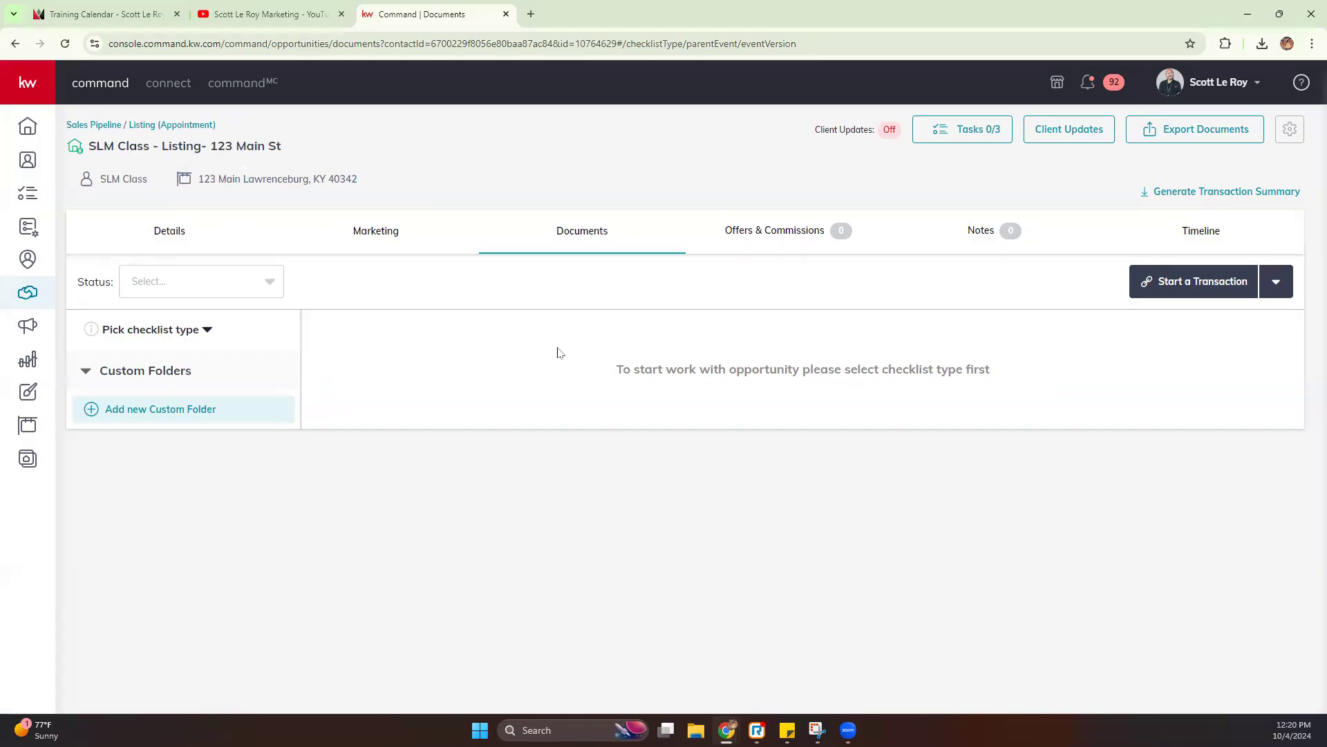
Check the document status filter options and set the opportunity's checklist type to Residential-Listing.
left_click(273, 289)
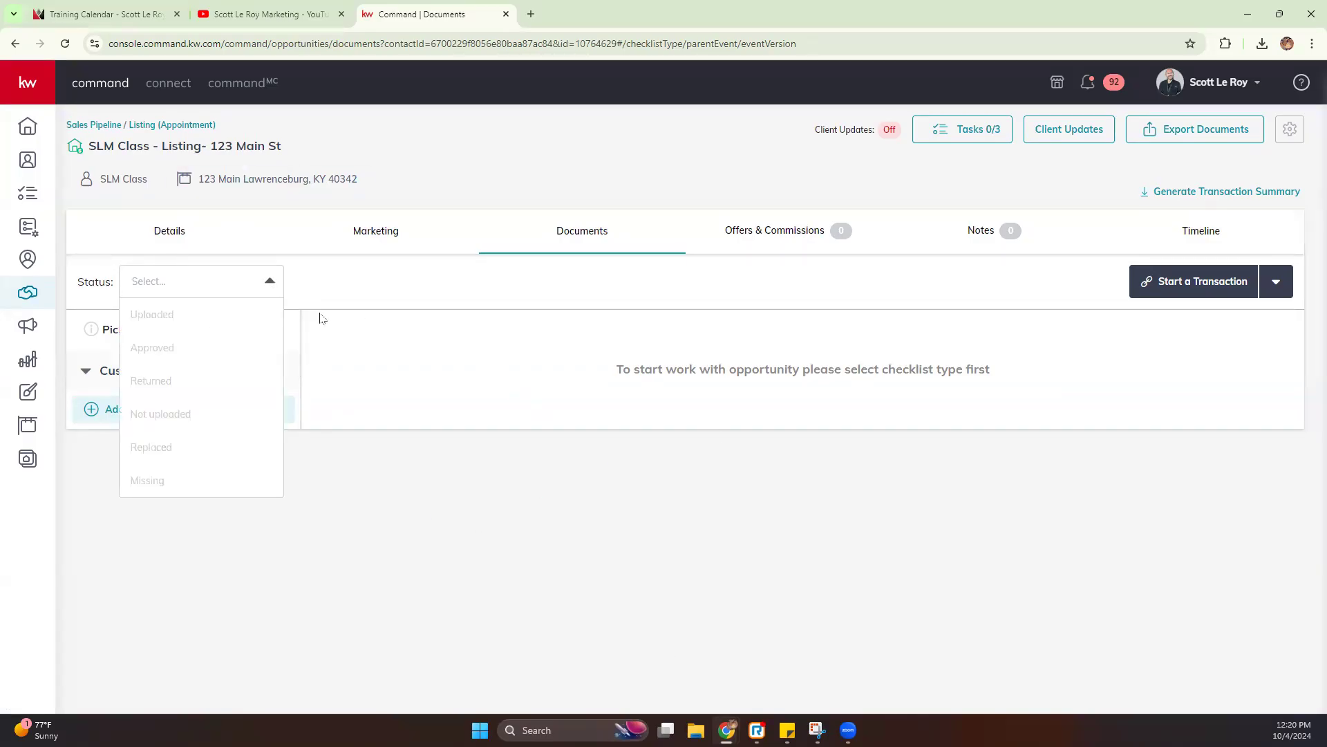
left_click(382, 287)
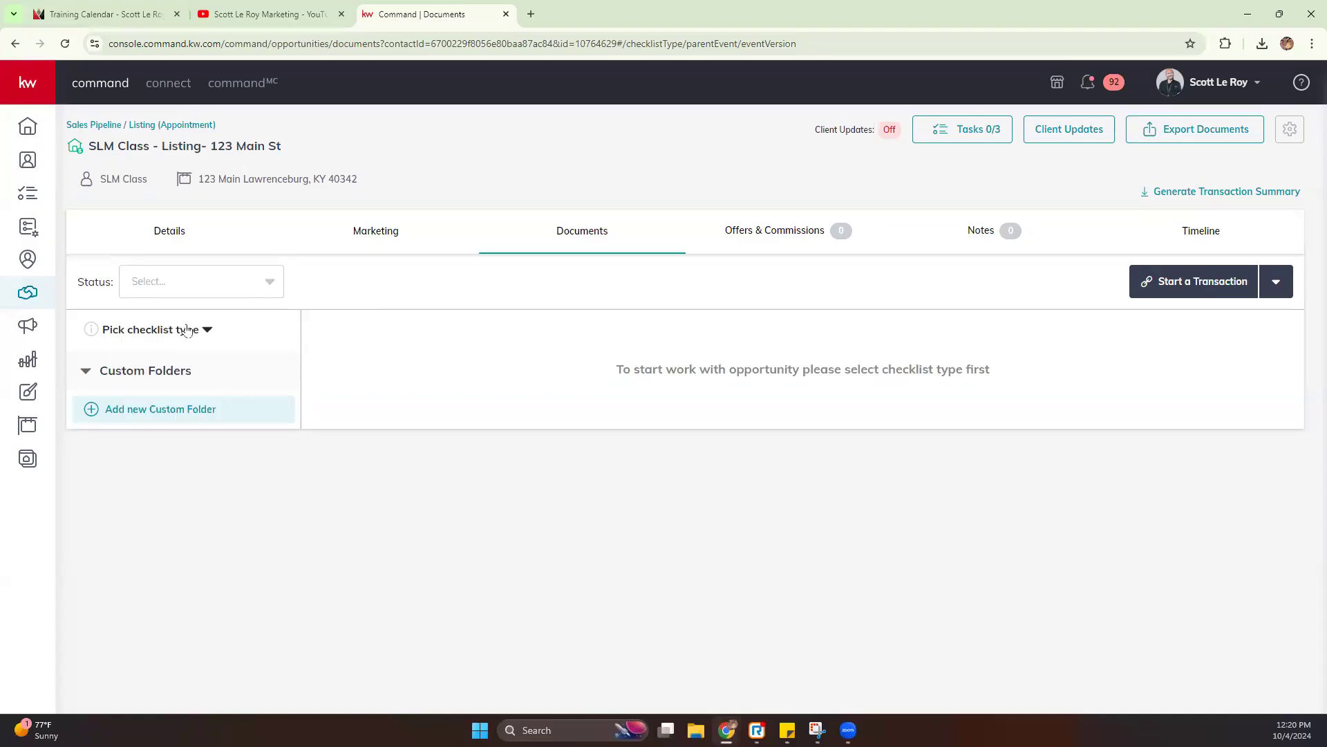
left_click(197, 331)
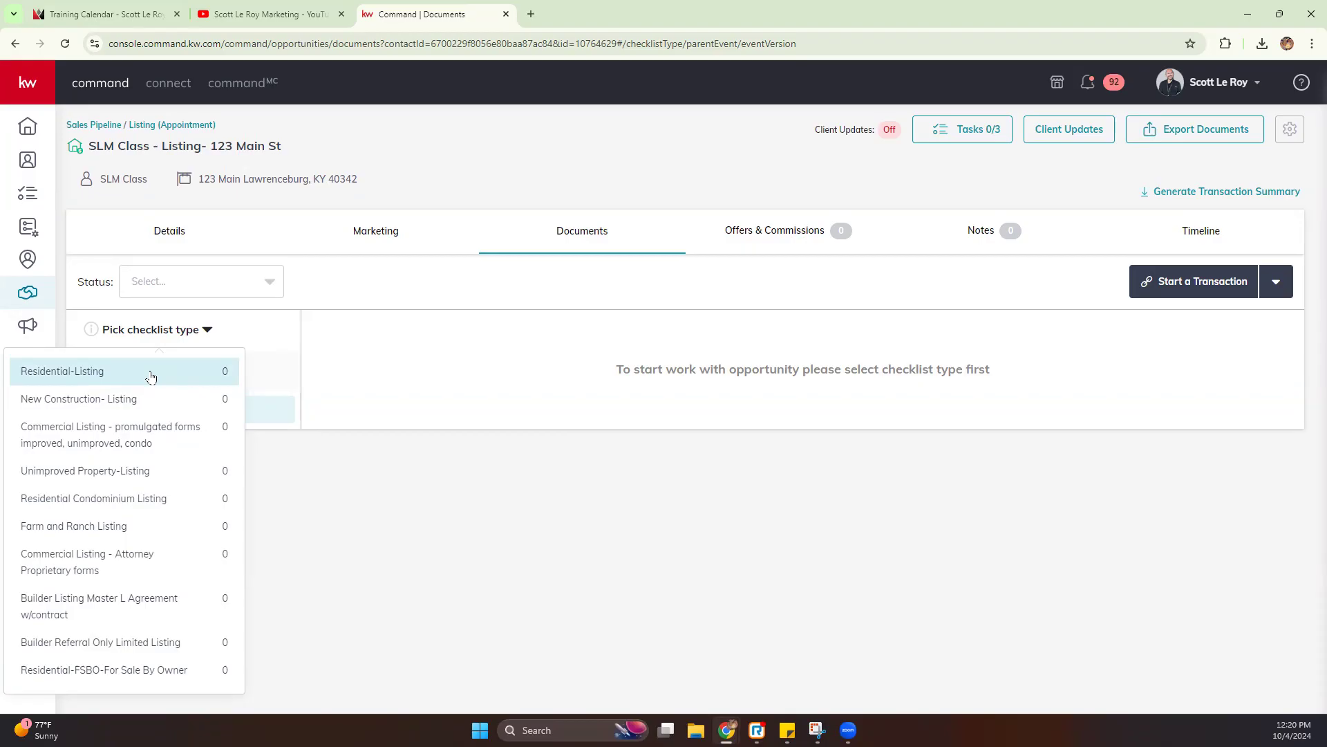
left_click(80, 377)
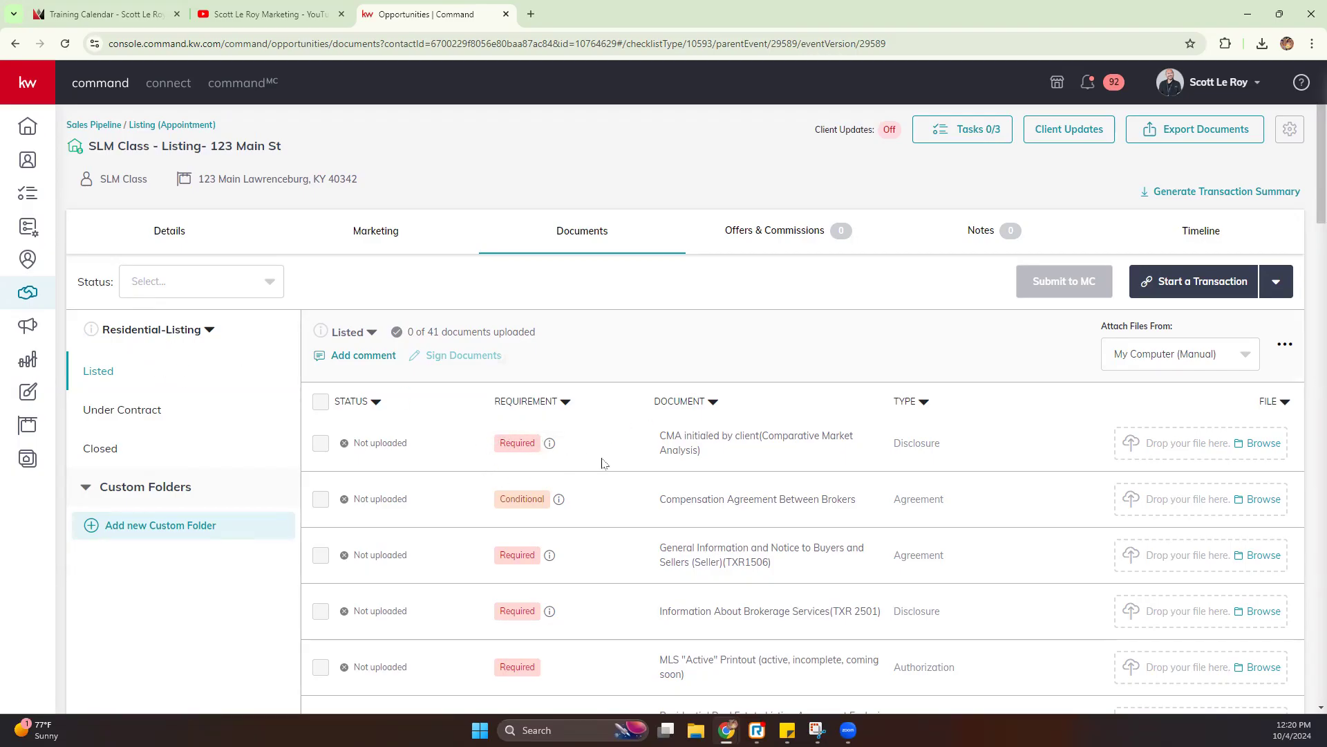
Examine the checklist's required, conditional and optional documents for the Listed, Under Contract and Closed stages, ending back on Listed.
scroll(569, 501, "down", 8)
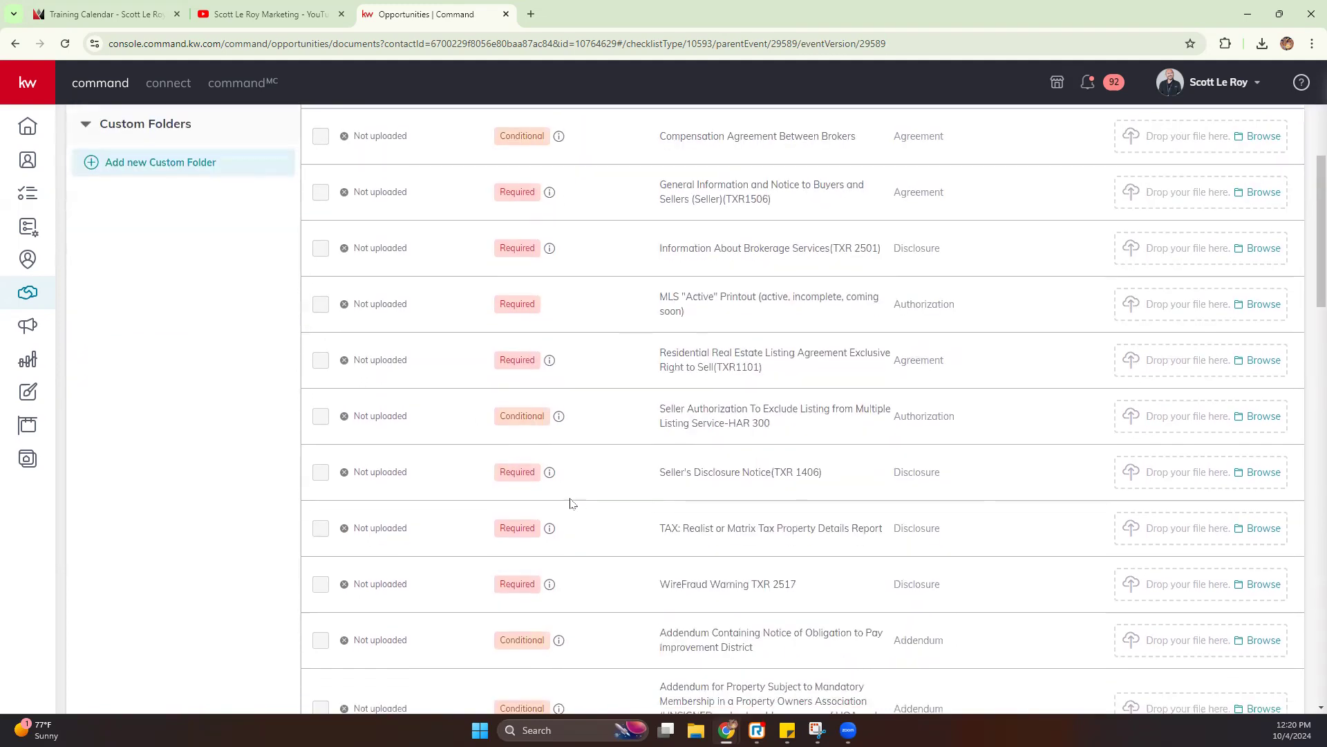
scroll(569, 503, "down", 7)
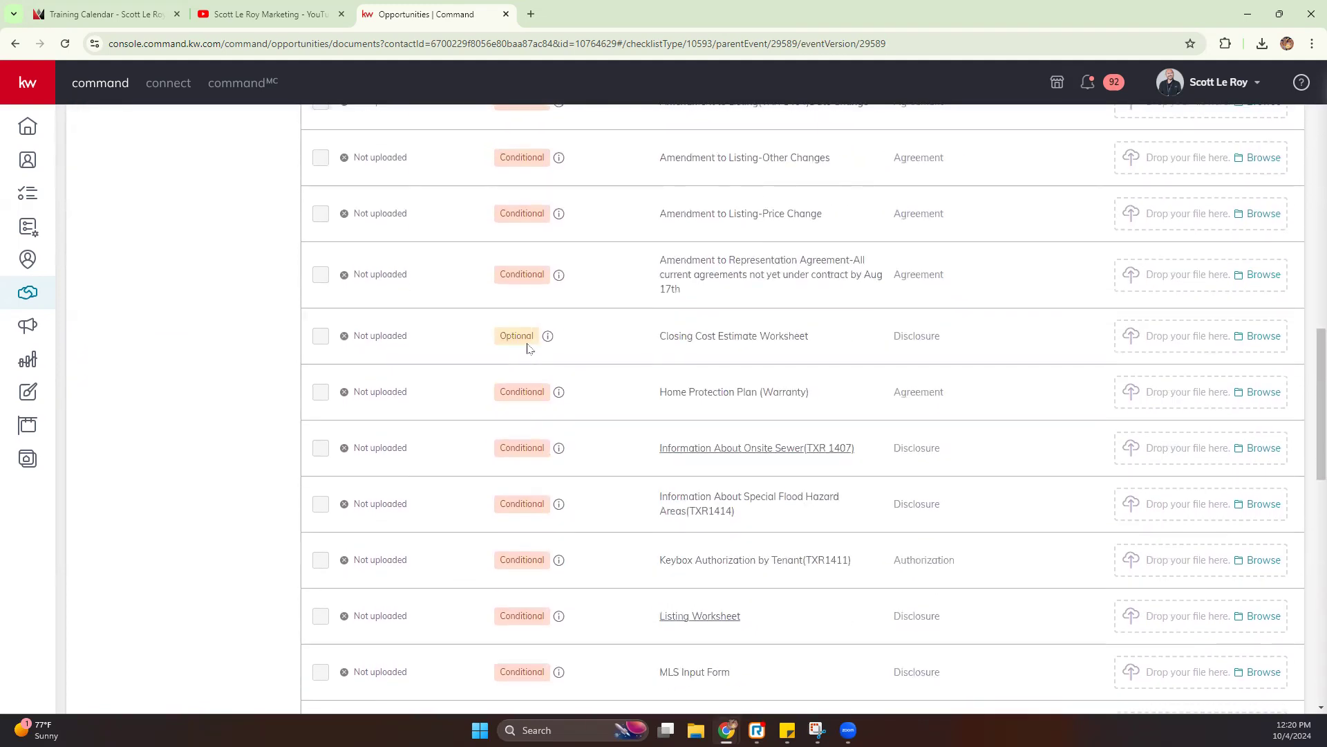
scroll(509, 410, "up", 6)
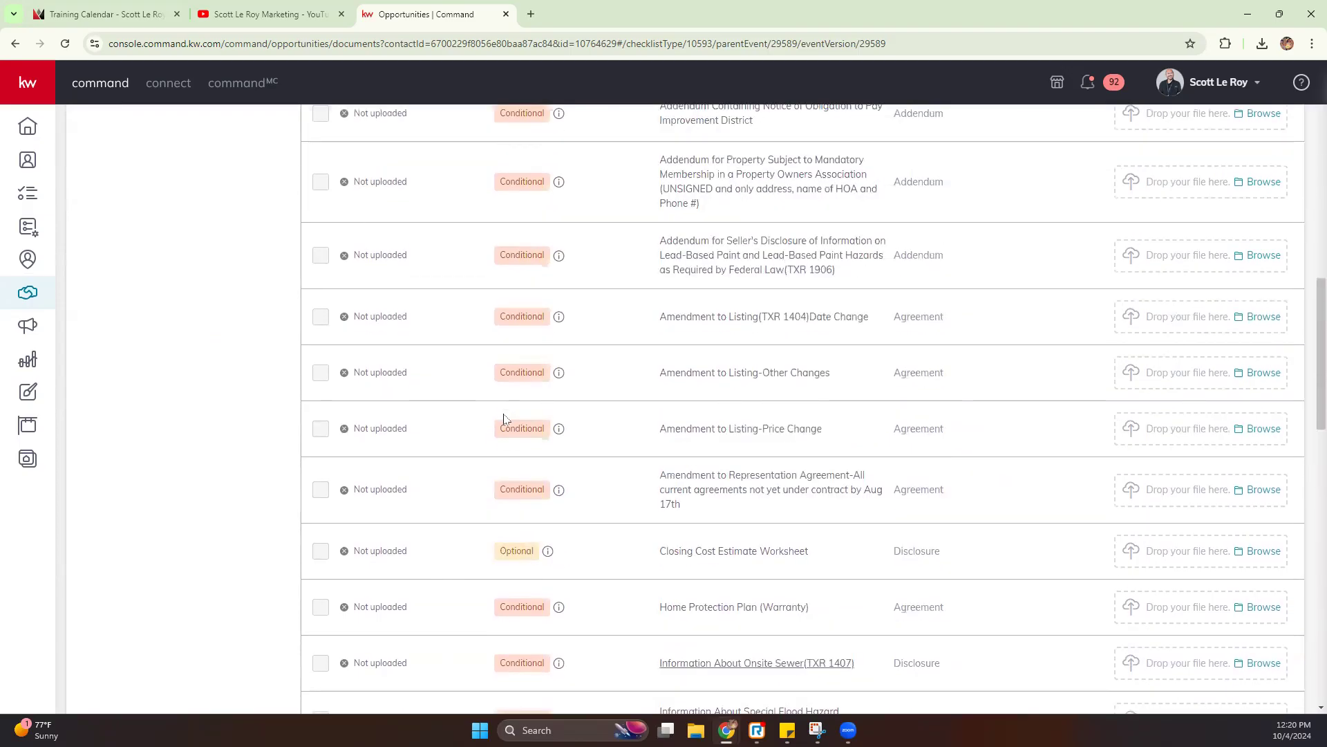
scroll(503, 418, "up", 8)
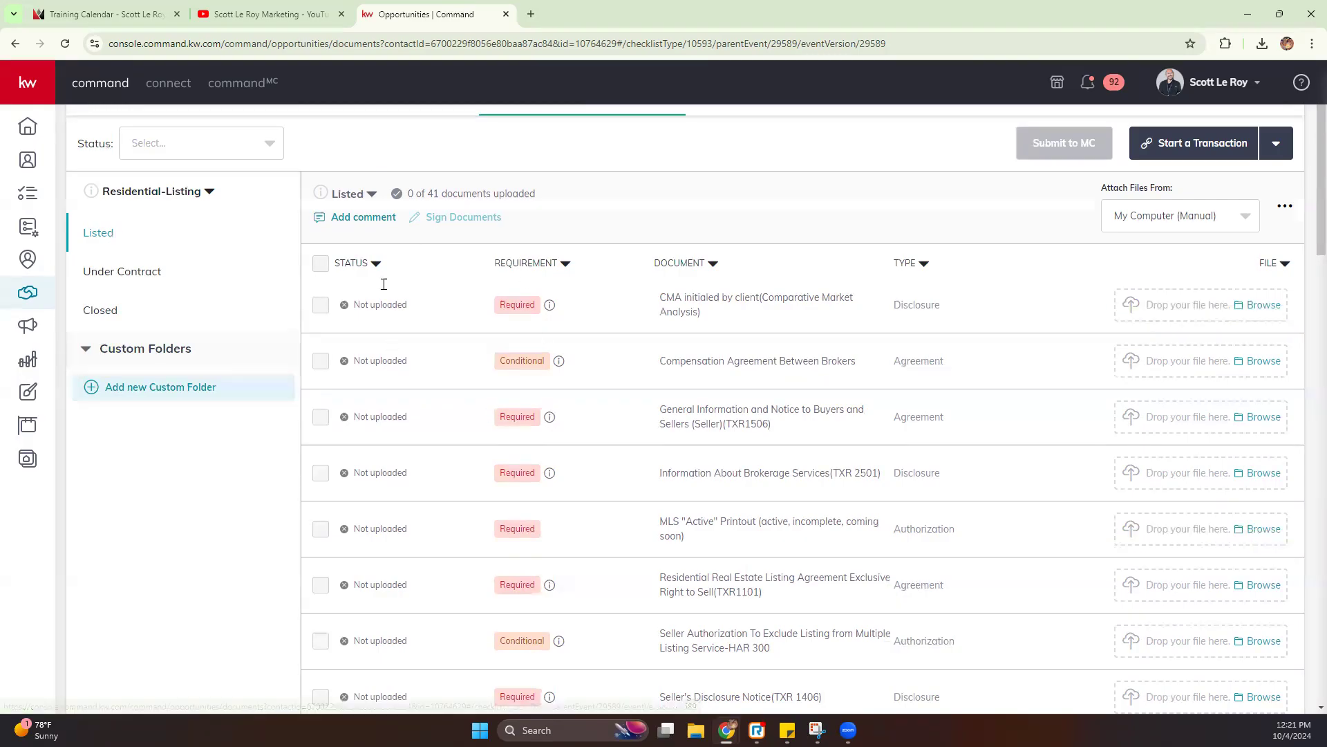
left_click(138, 272)
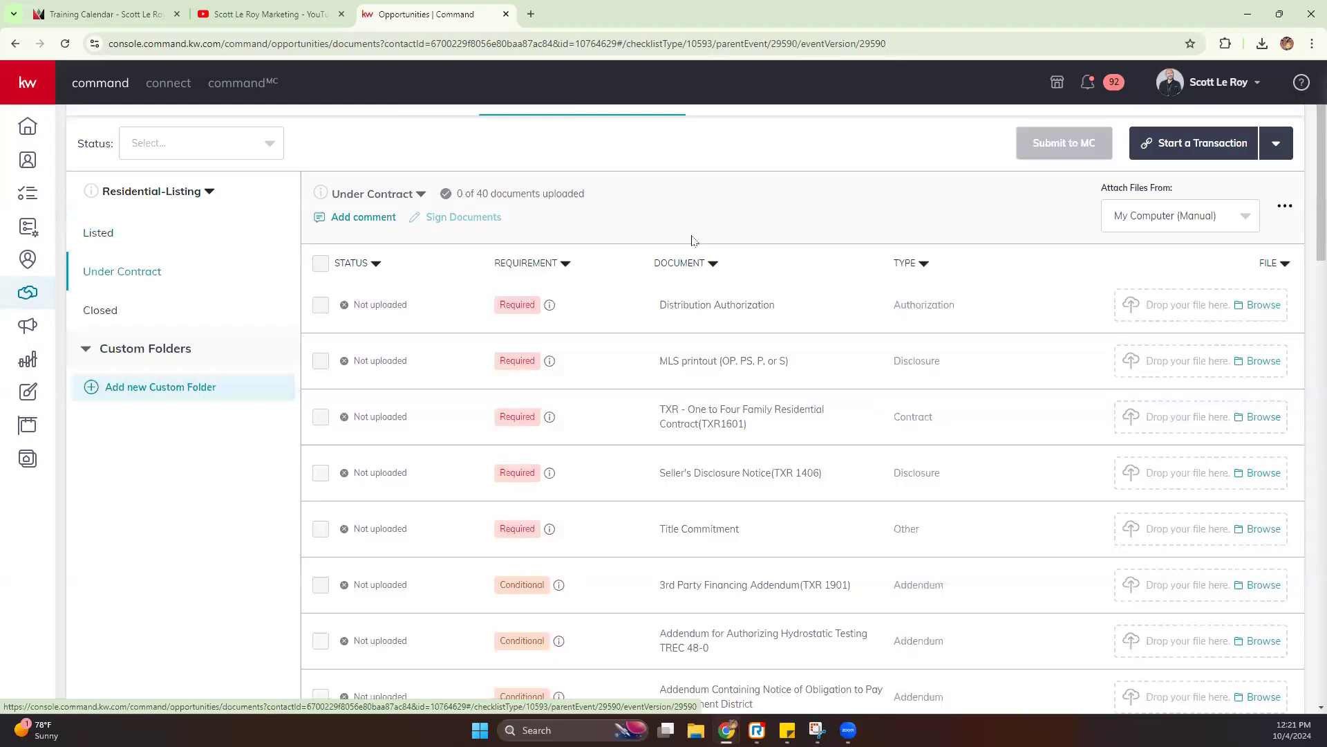
left_click(97, 310)
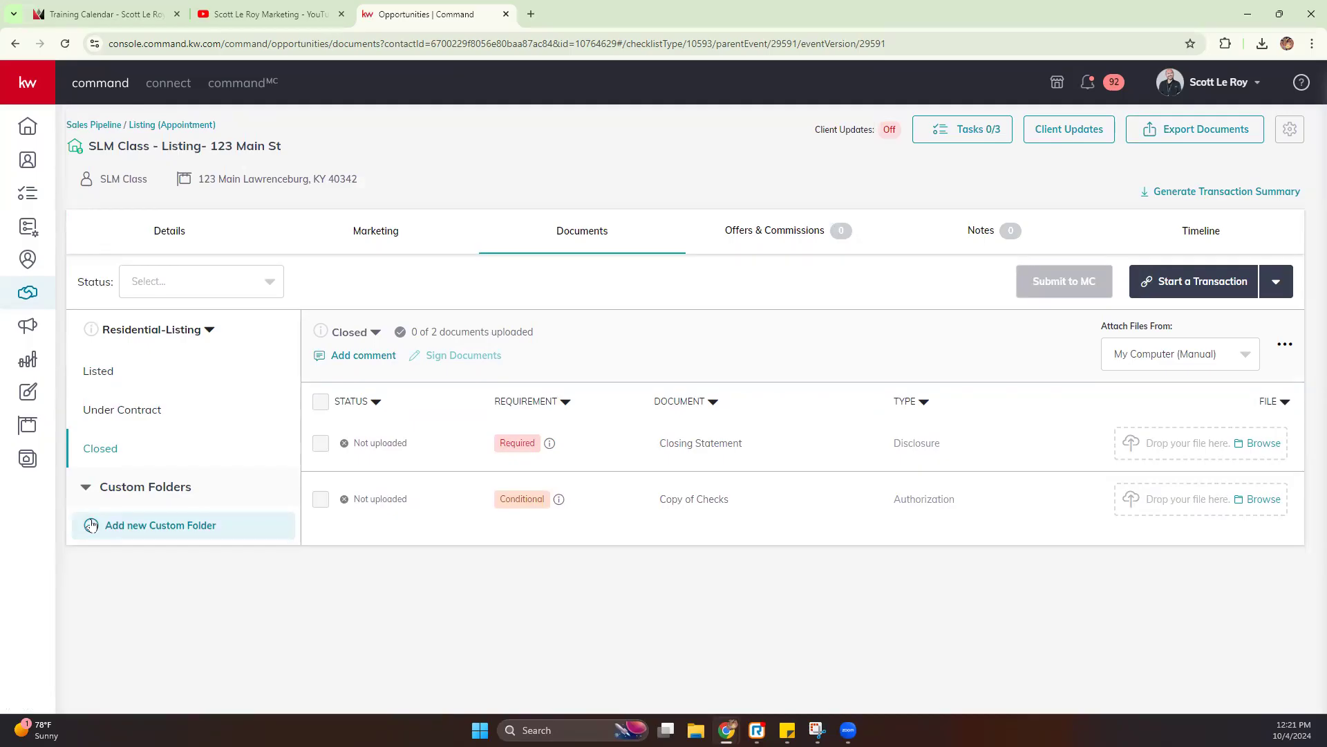
left_click(101, 372)
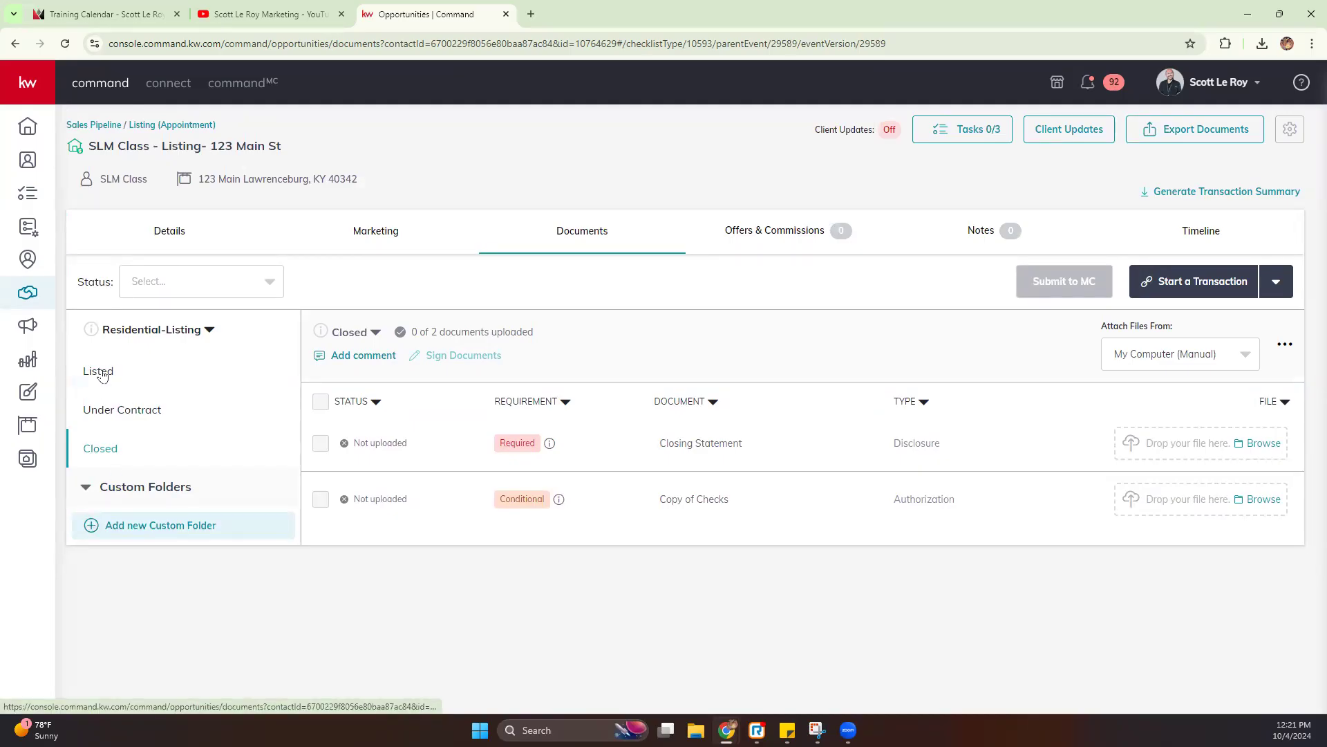
Add a custom document folder named "Custom" to the opportunity and open it.
left_click(124, 528)
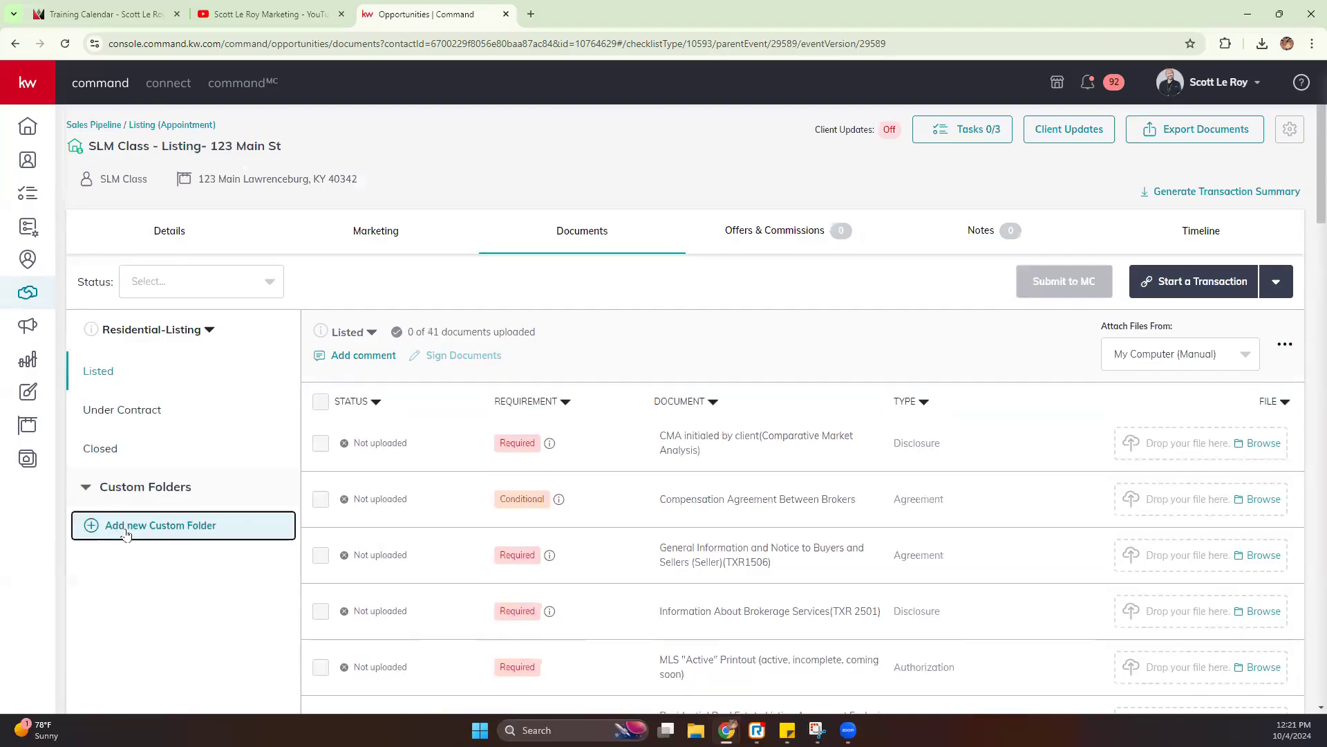
left_click(610, 381)
type("Custom")
left_click(723, 451)
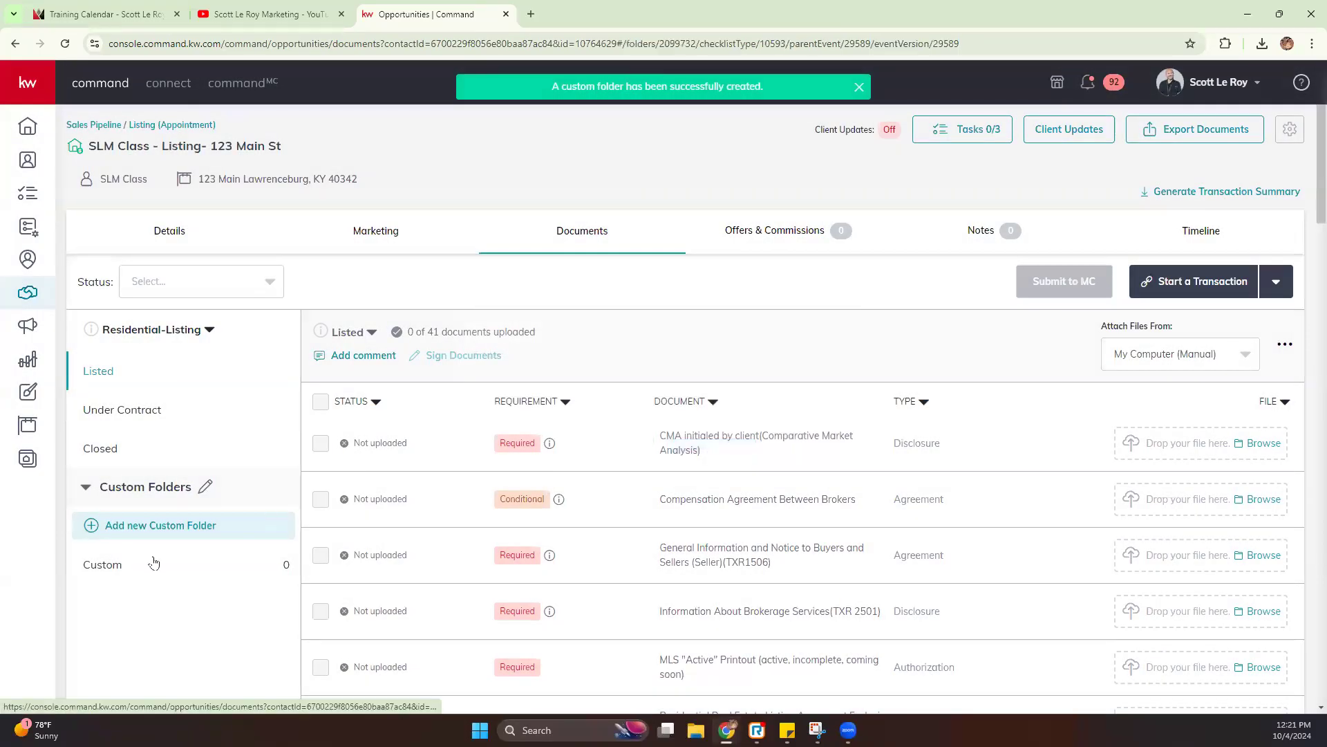
left_click(153, 562)
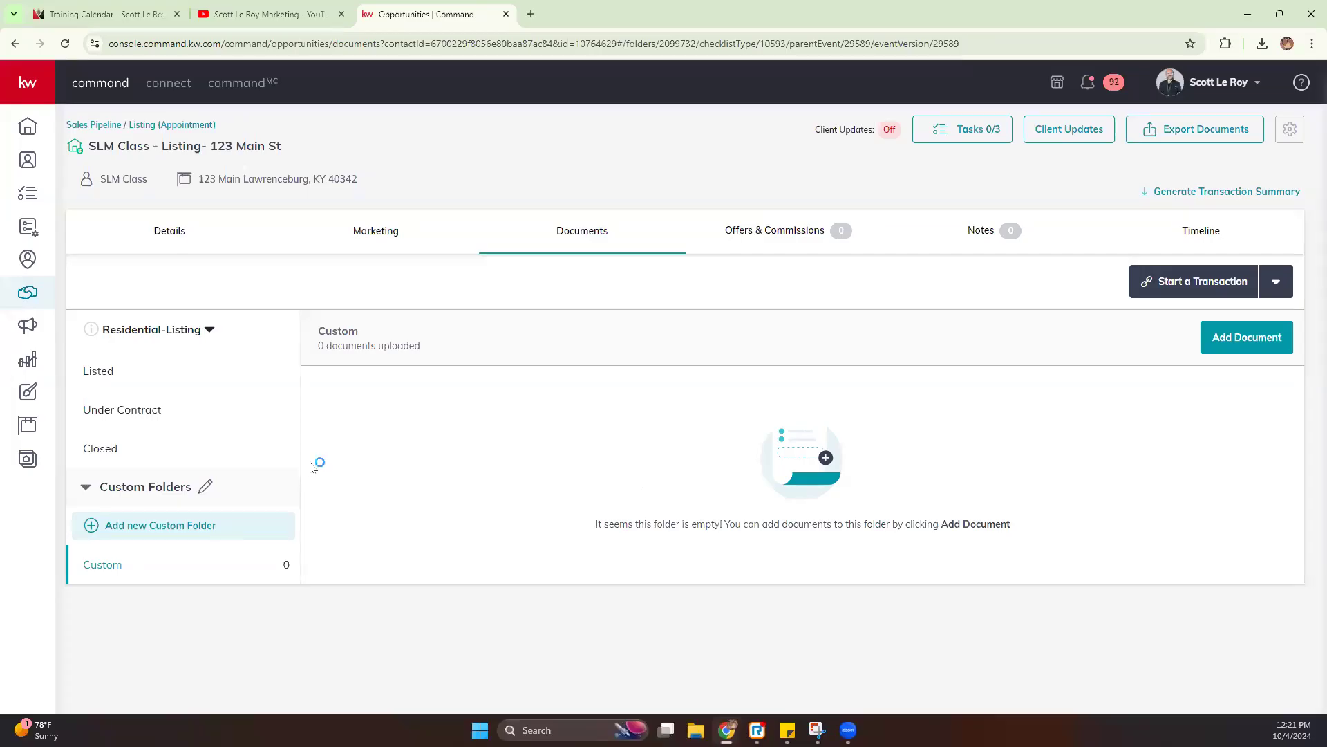
Return to the Listed documents and start a transaction for the opportunity through DocuSign.
left_click(109, 372)
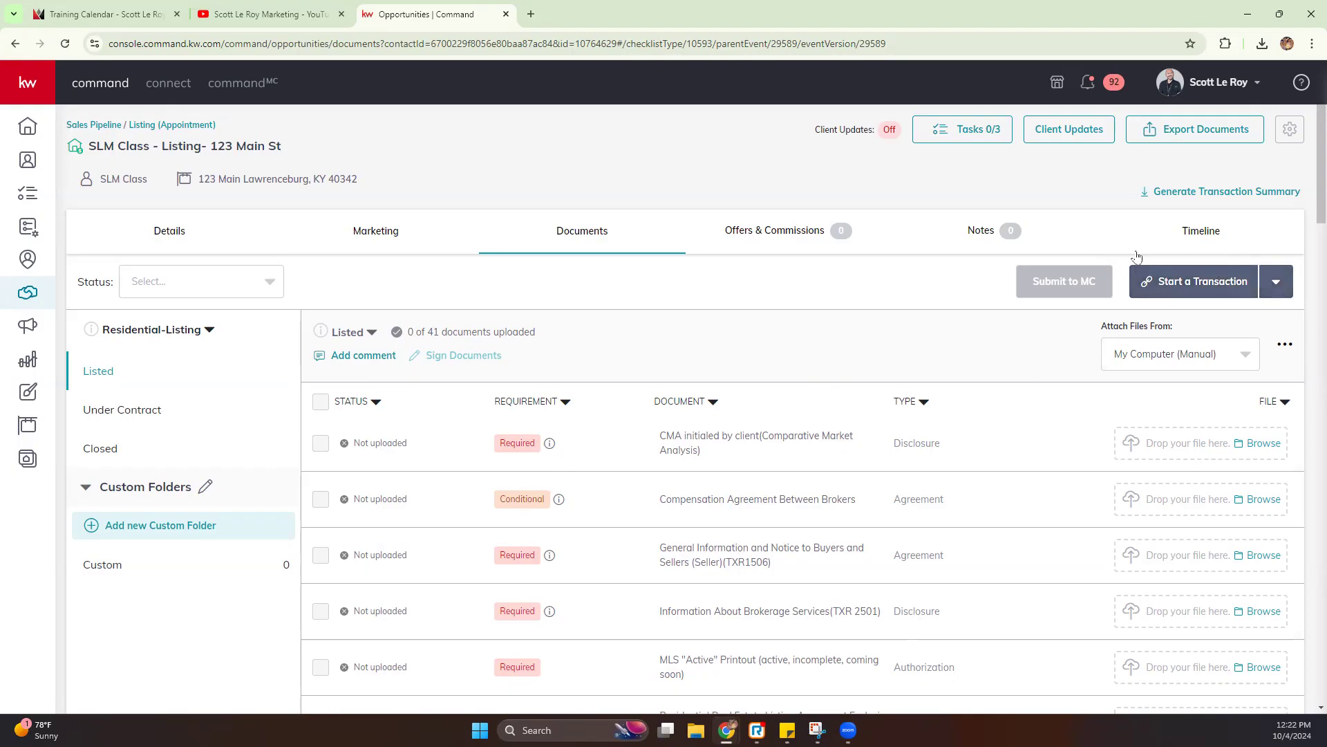
left_click(1279, 284)
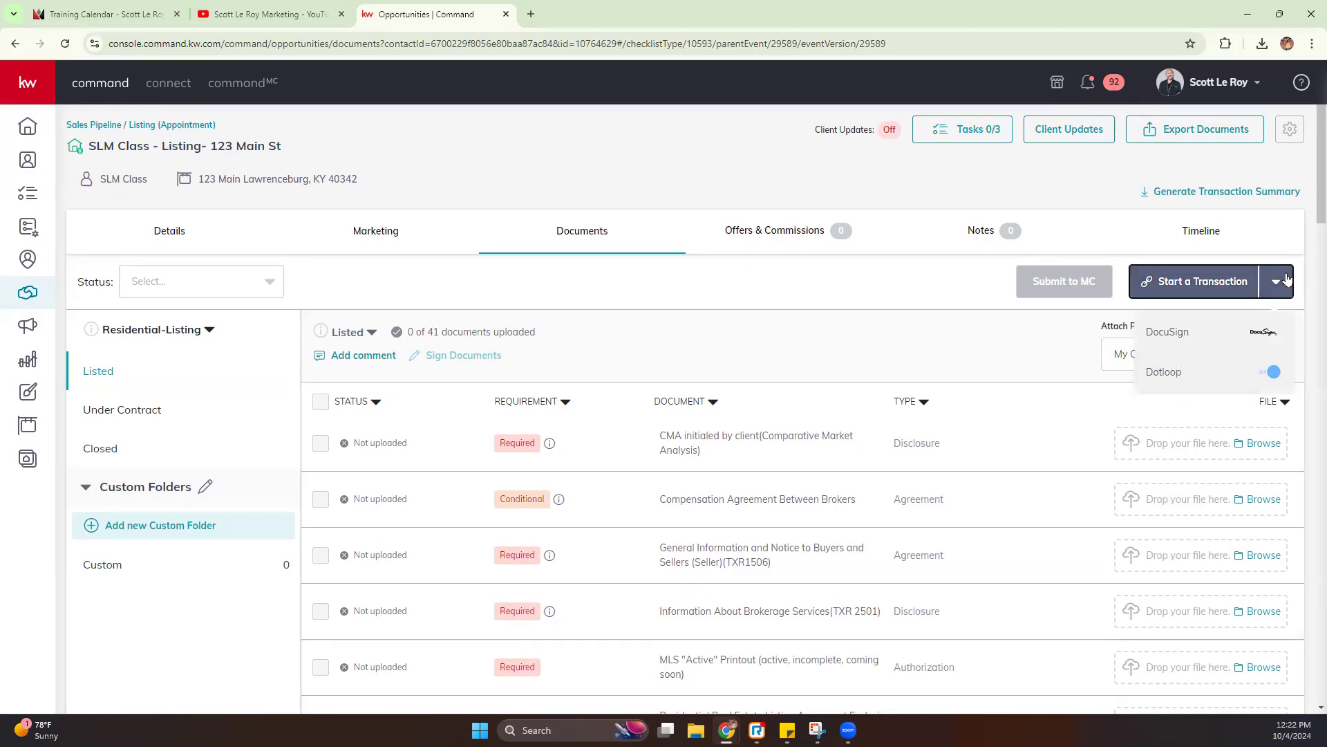
left_click(1206, 285)
left_click(1206, 284)
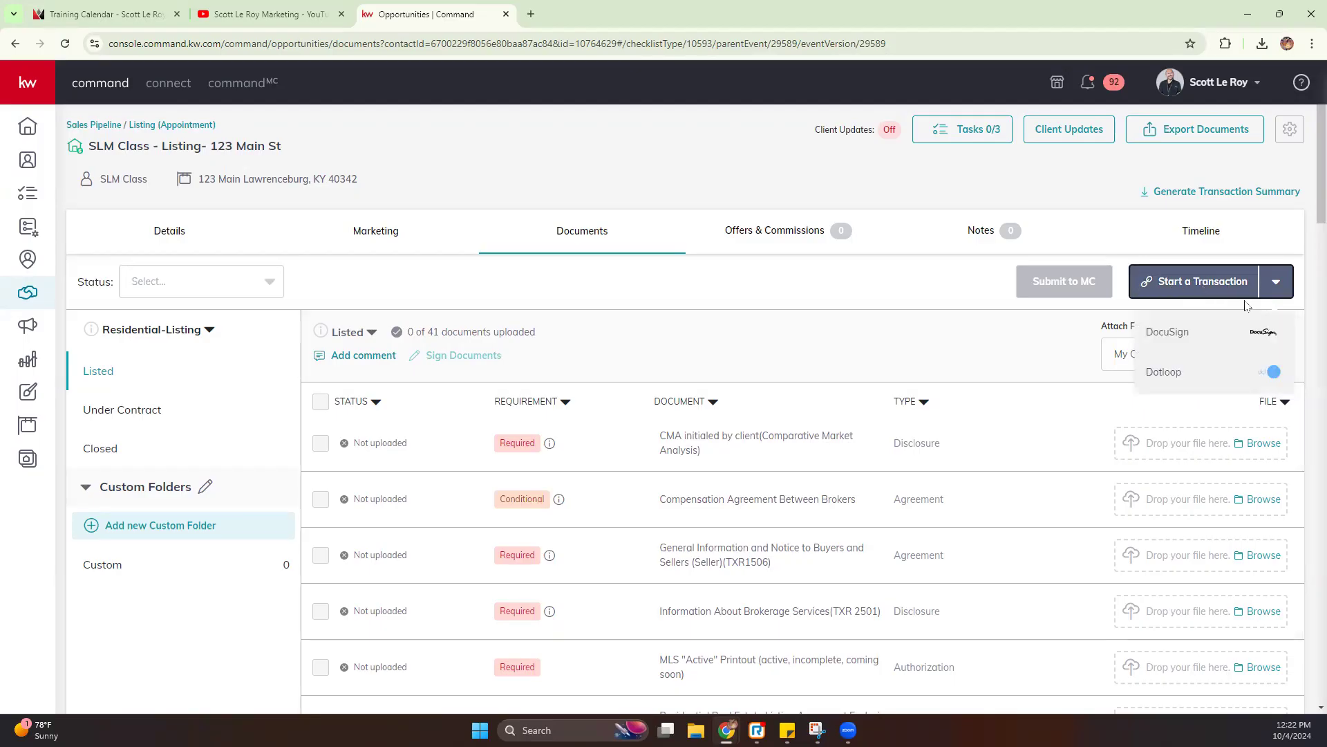
left_click(1166, 333)
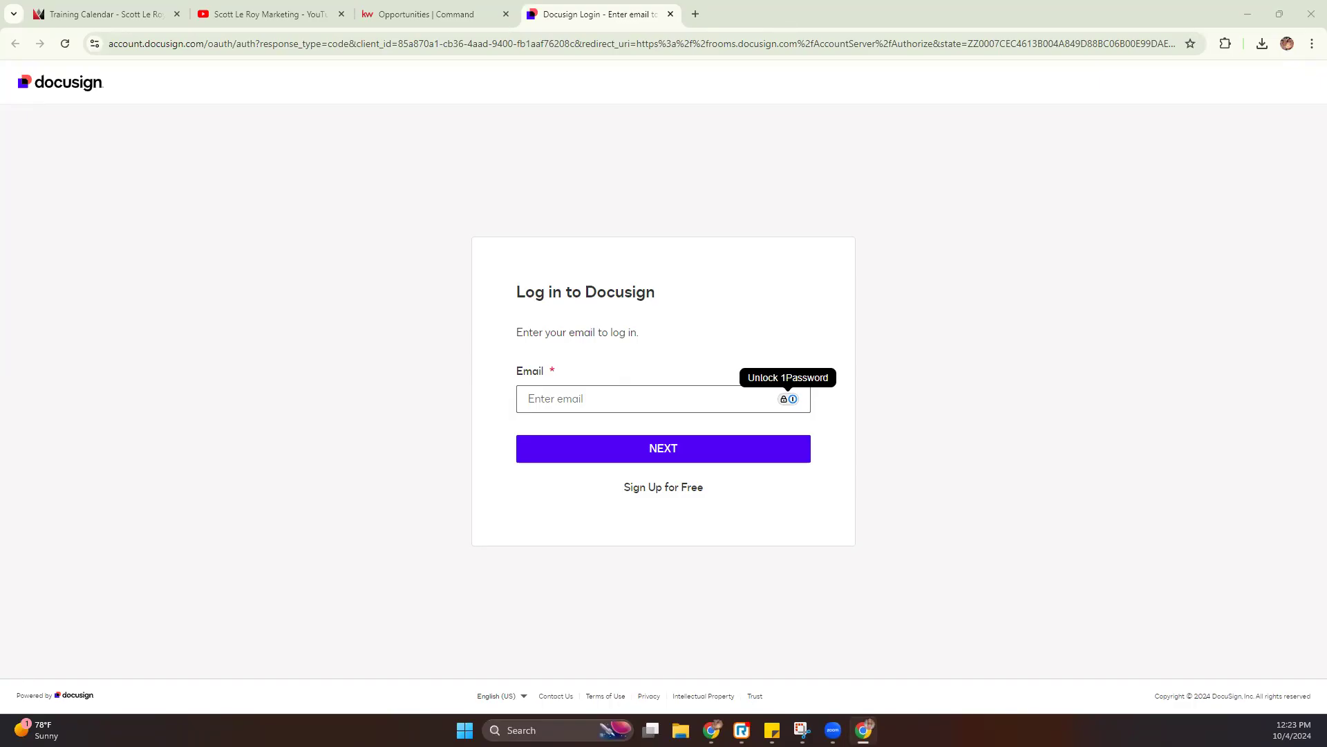
Switch to the other account's Command window, maximize it, and open the Documents section of the "minnie - Listing" opportunity.
key("alt+Tab")
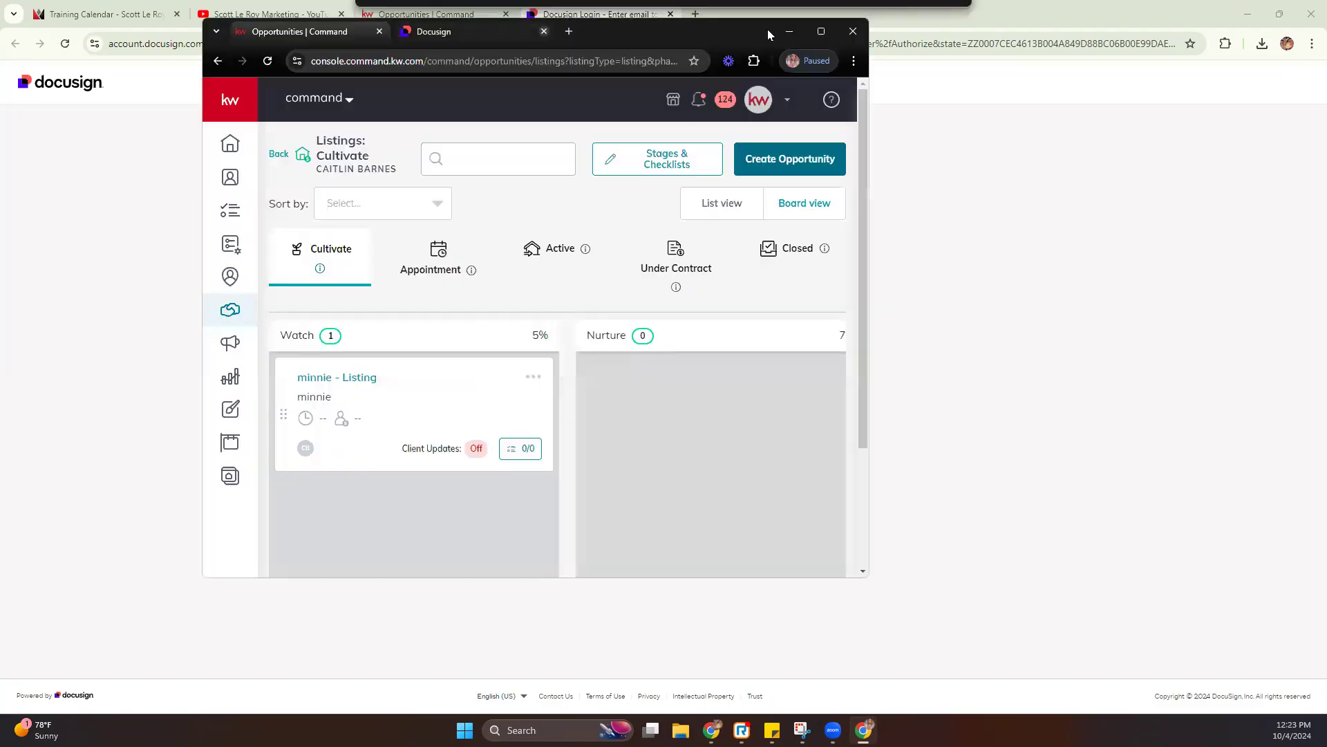
left_click(824, 33)
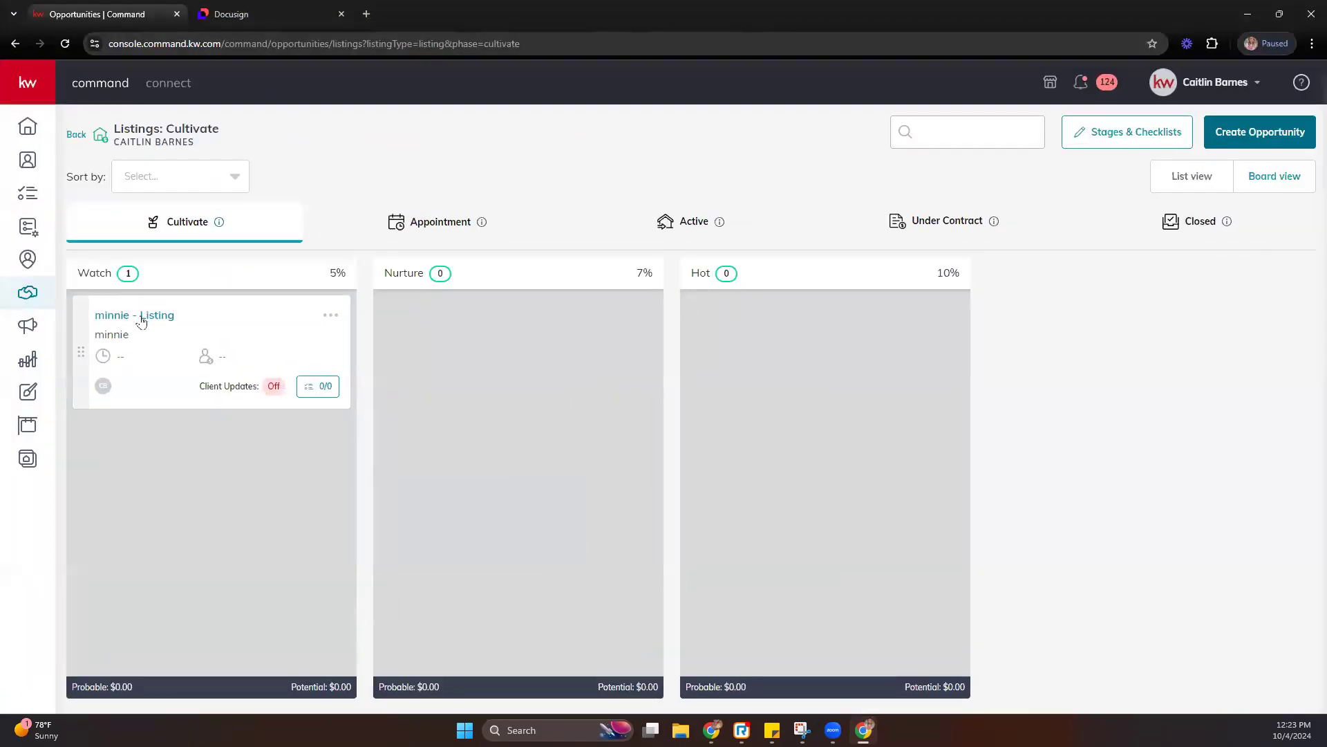
left_click(139, 316)
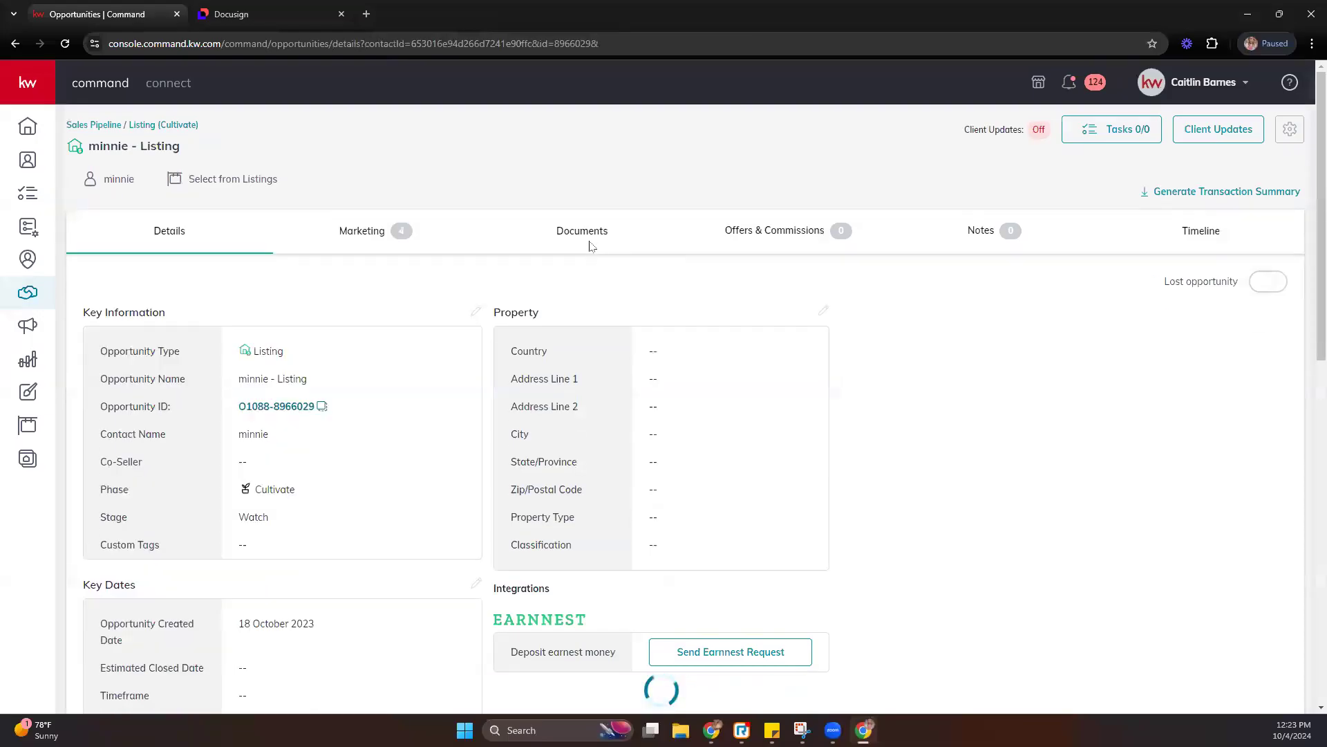
left_click(587, 232)
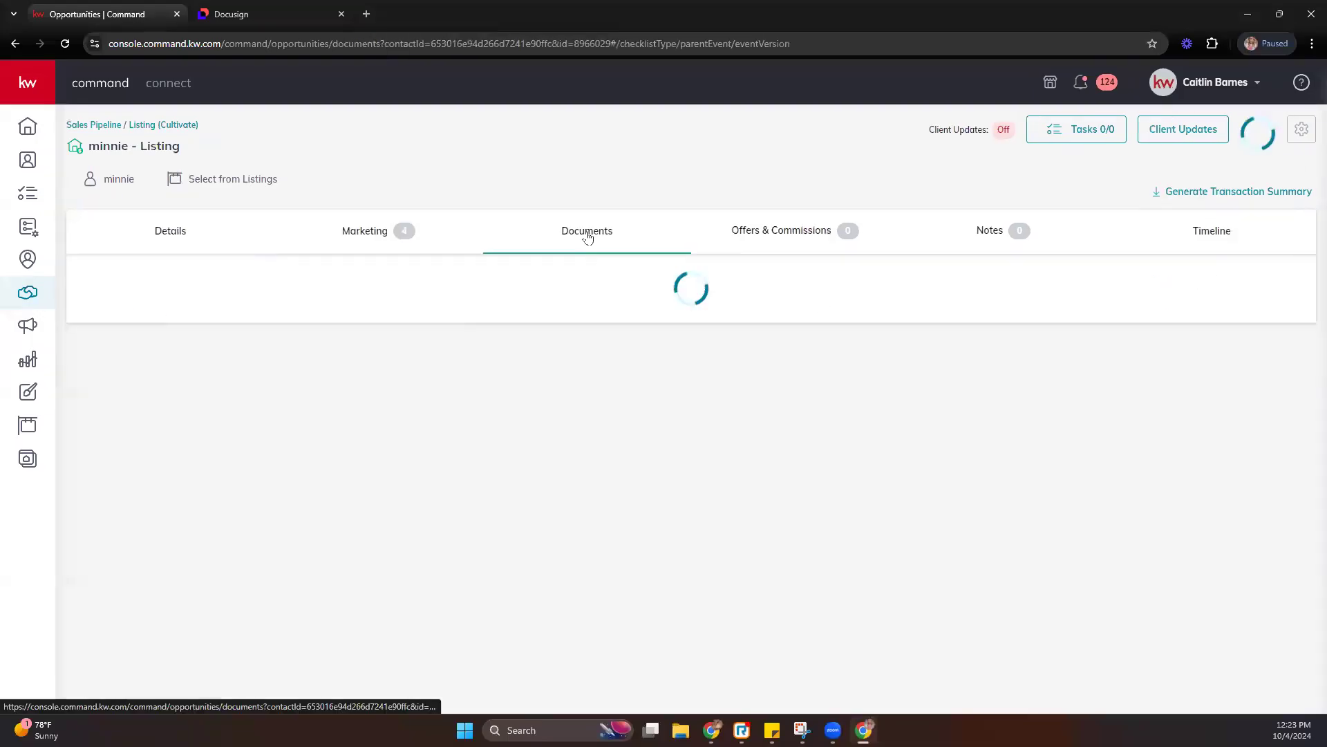
left_click(246, 10)
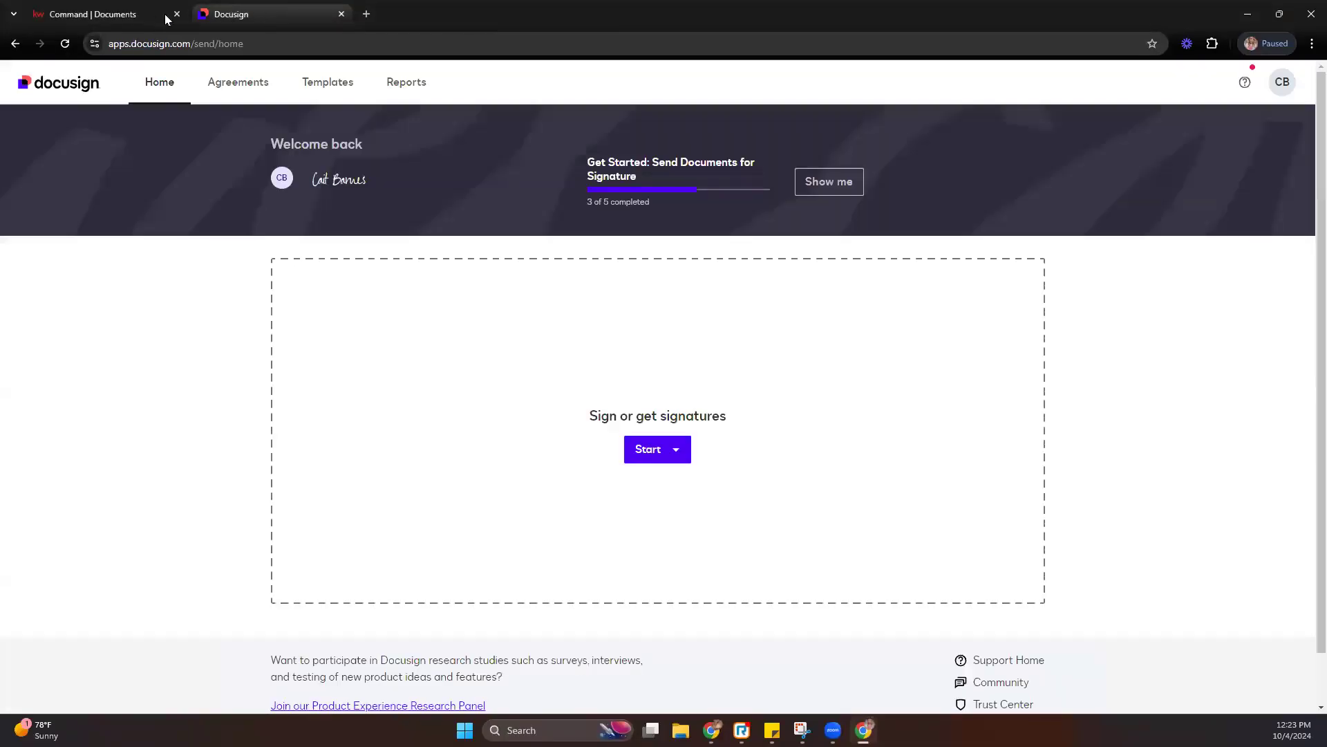
left_click(102, 14)
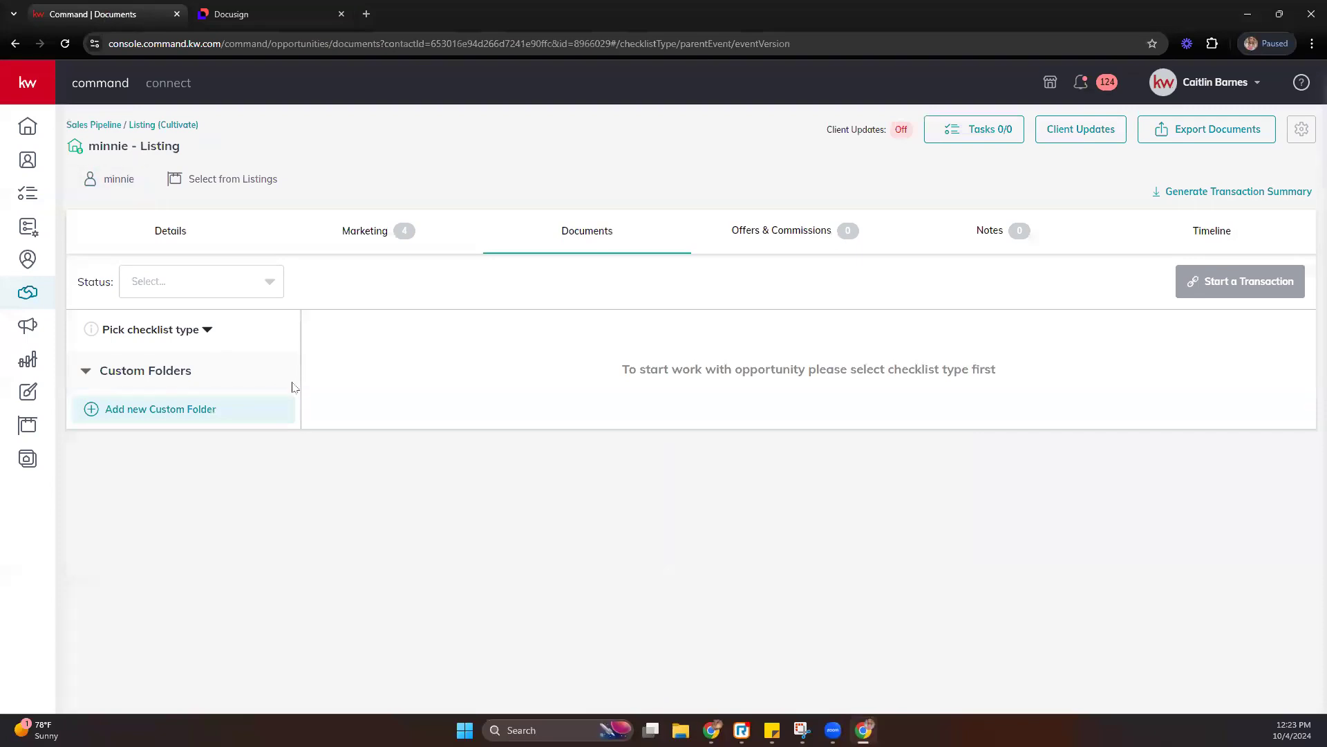
Set the minnie listing's checklist type to Illinois Residential Listing and check the account settings for connected document providers.
left_click(196, 334)
left_click(164, 384)
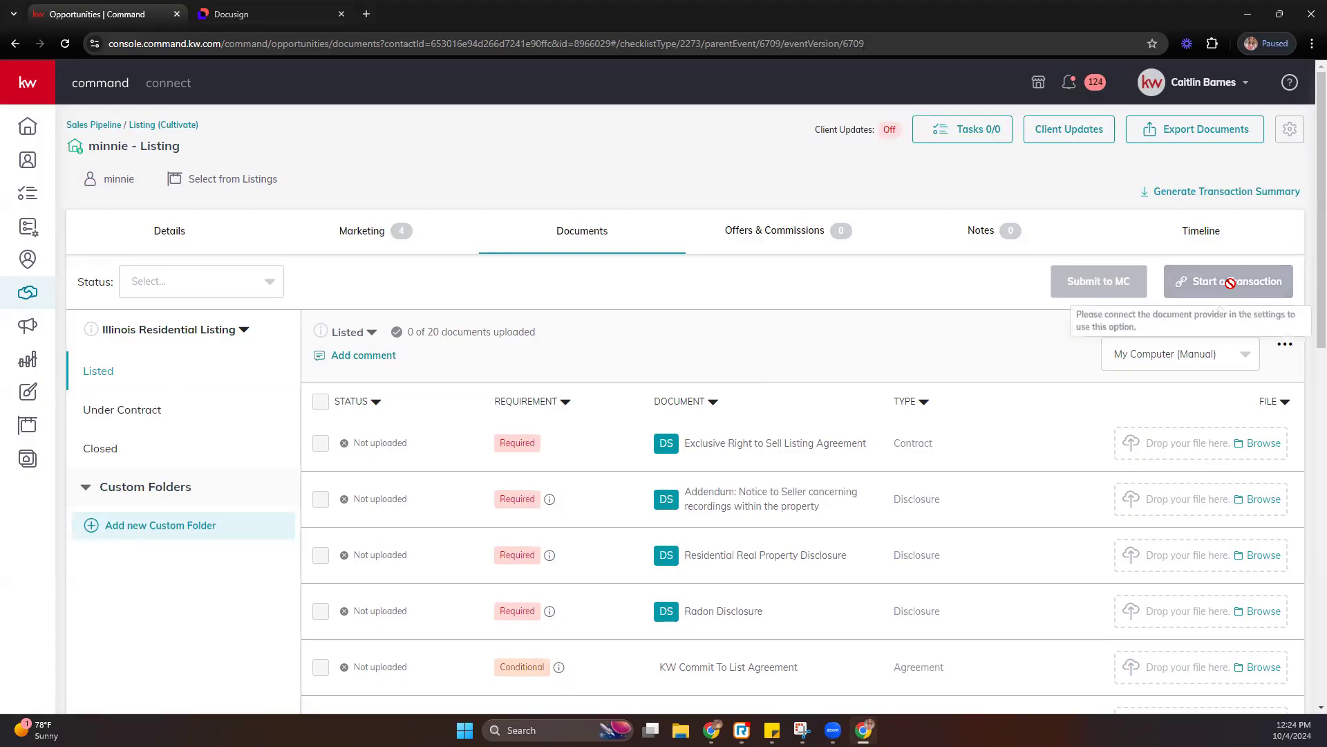
left_click(1241, 80)
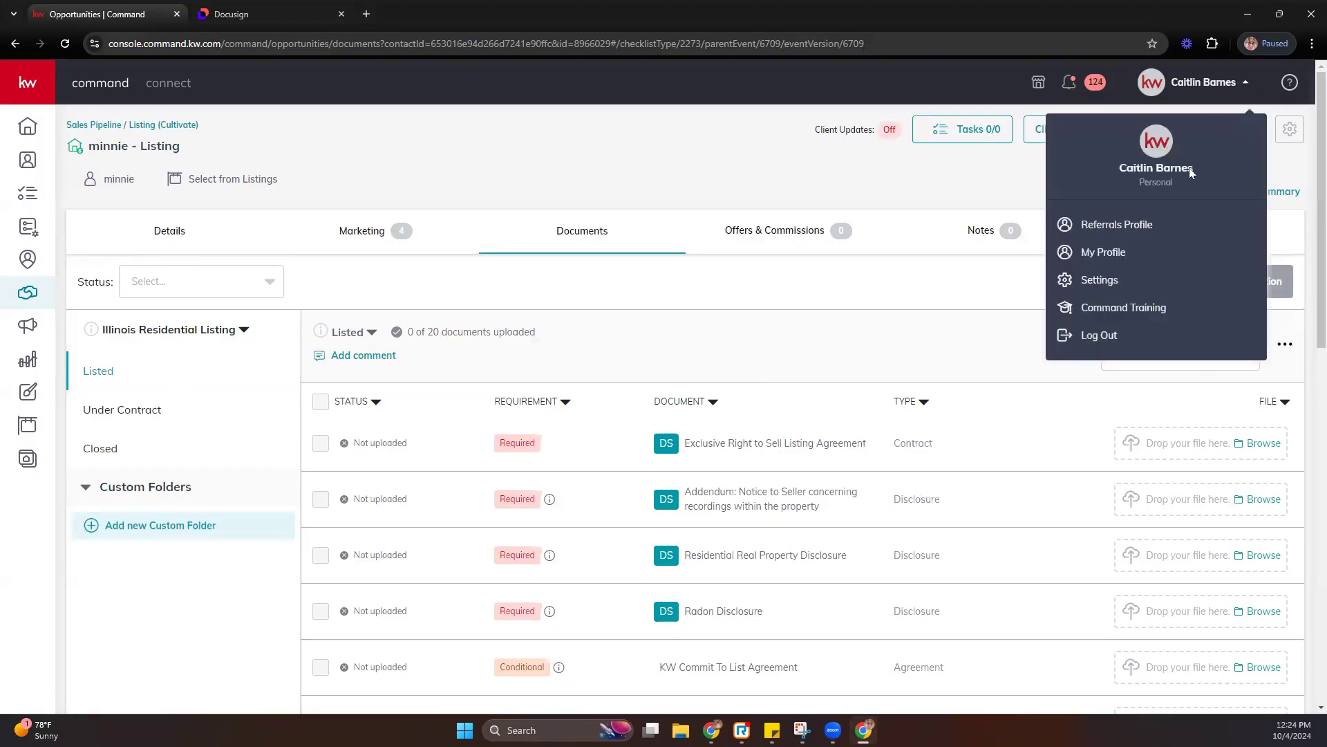
left_click(1112, 283)
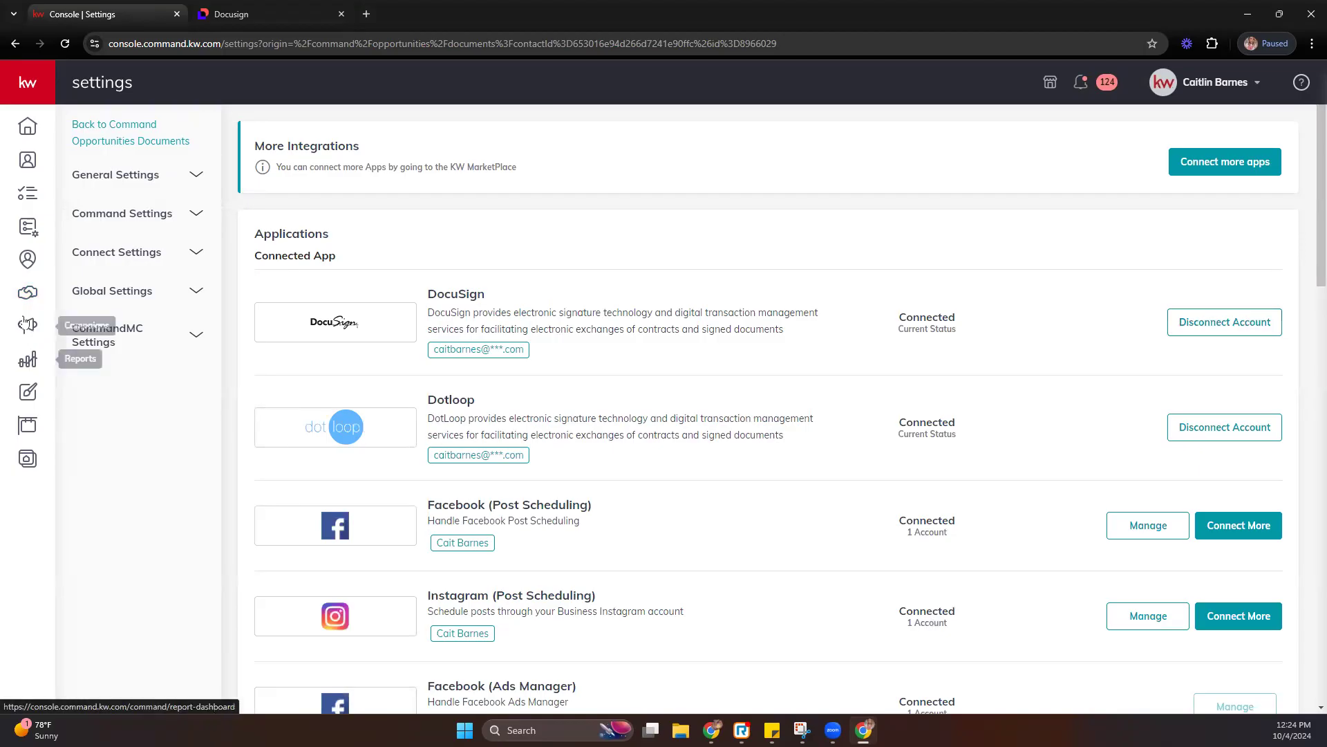
Open the "Mickey Mouse - Listing" opportunity from the Active listings phase and go to its Documents section.
left_click(18, 287)
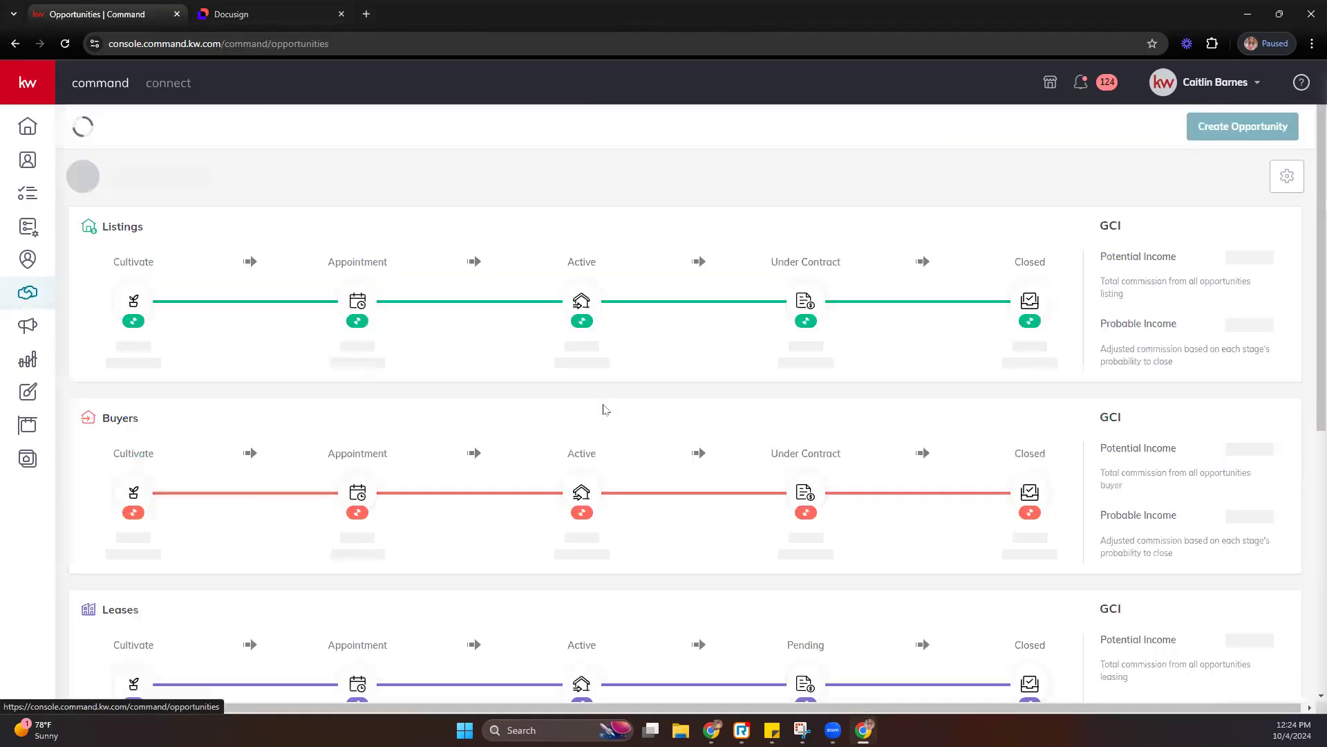
left_click(573, 302)
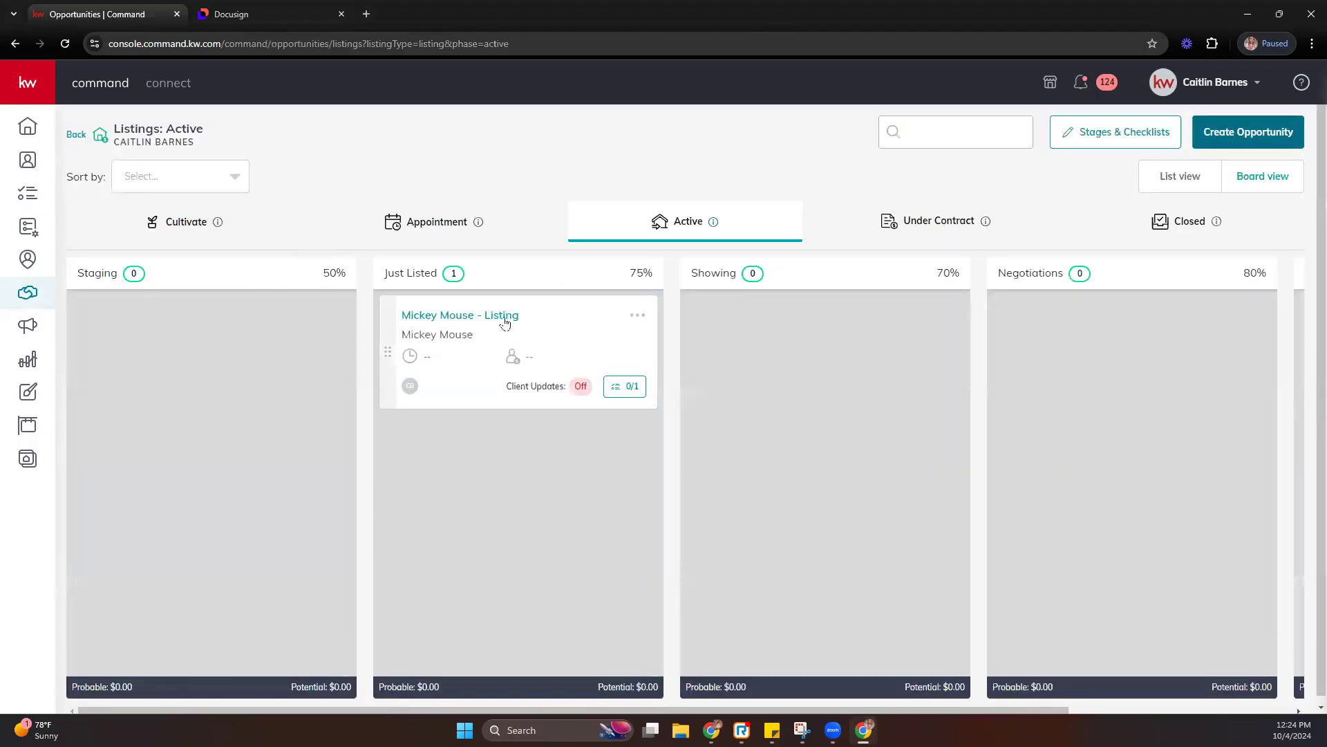
left_click(504, 318)
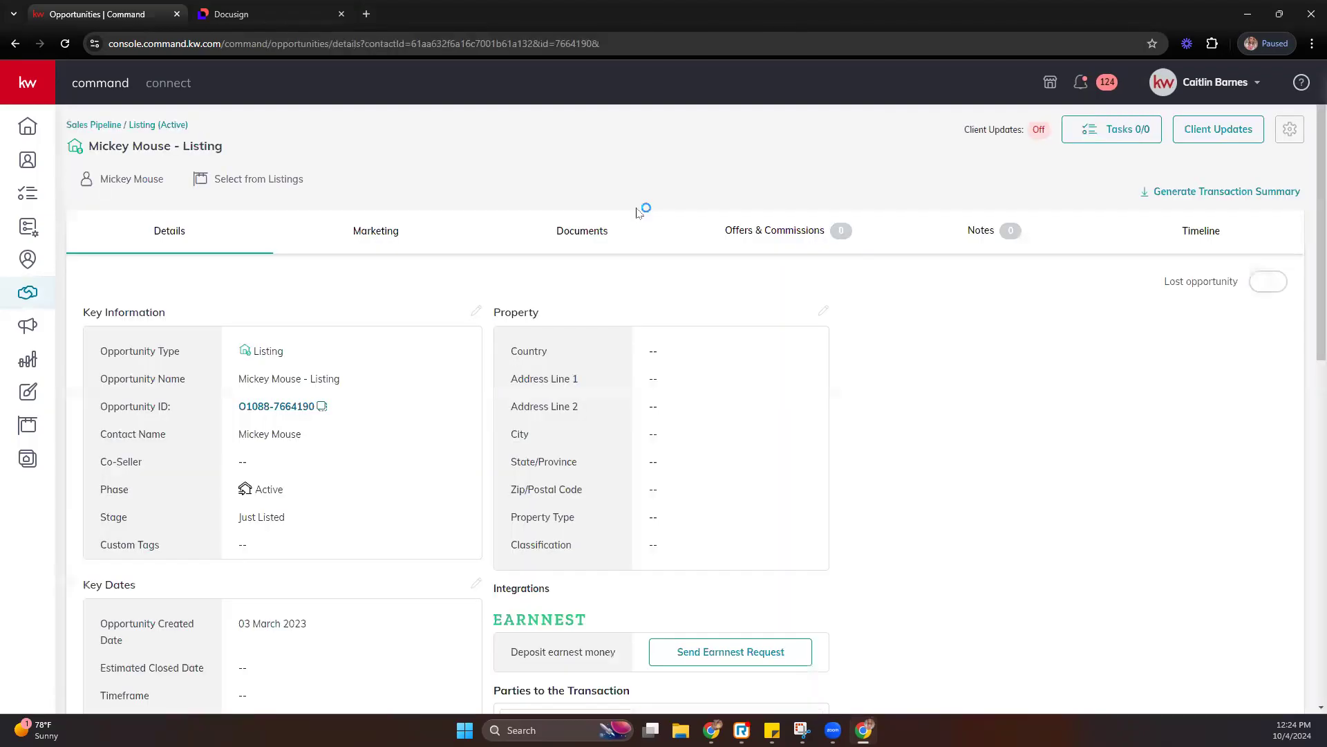
left_click(592, 232)
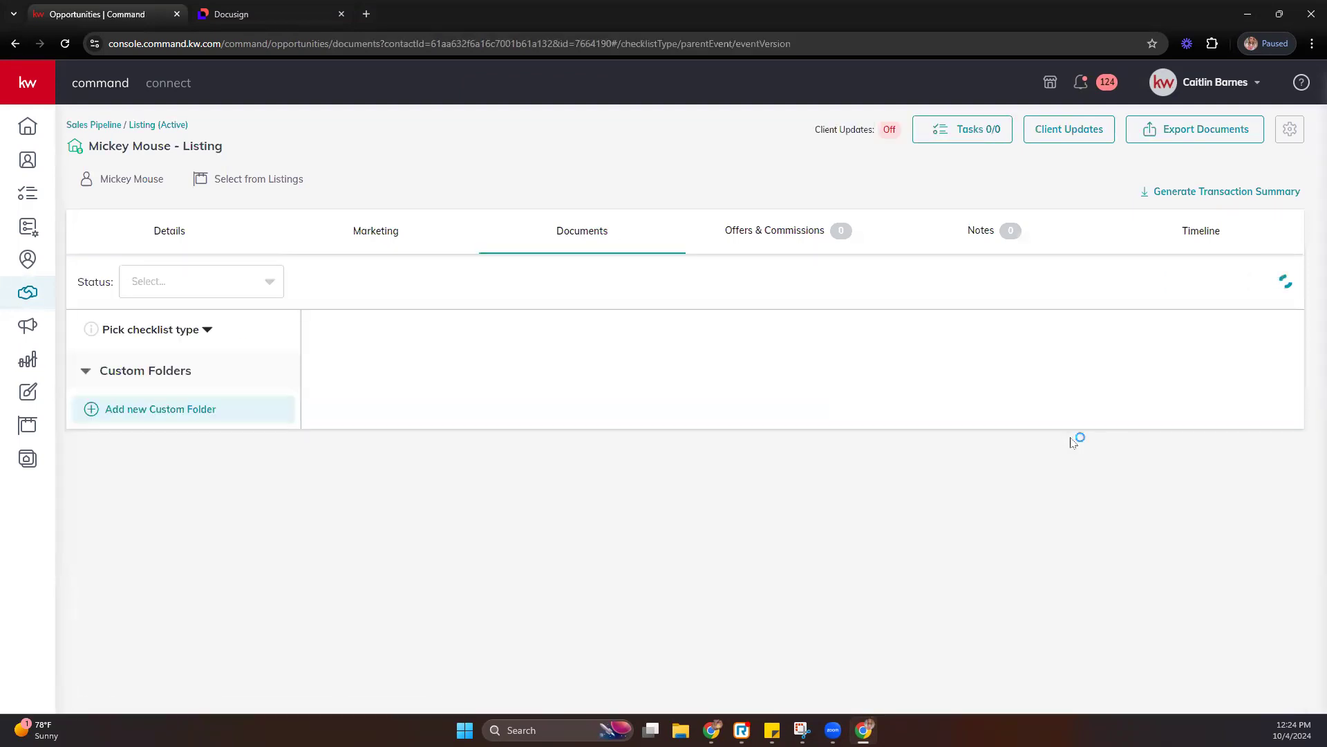
Apply the Illinois Residential Listing checklist to the Mickey Mouse listing and start a DocuSign transaction to view its room documents.
left_click(1276, 281)
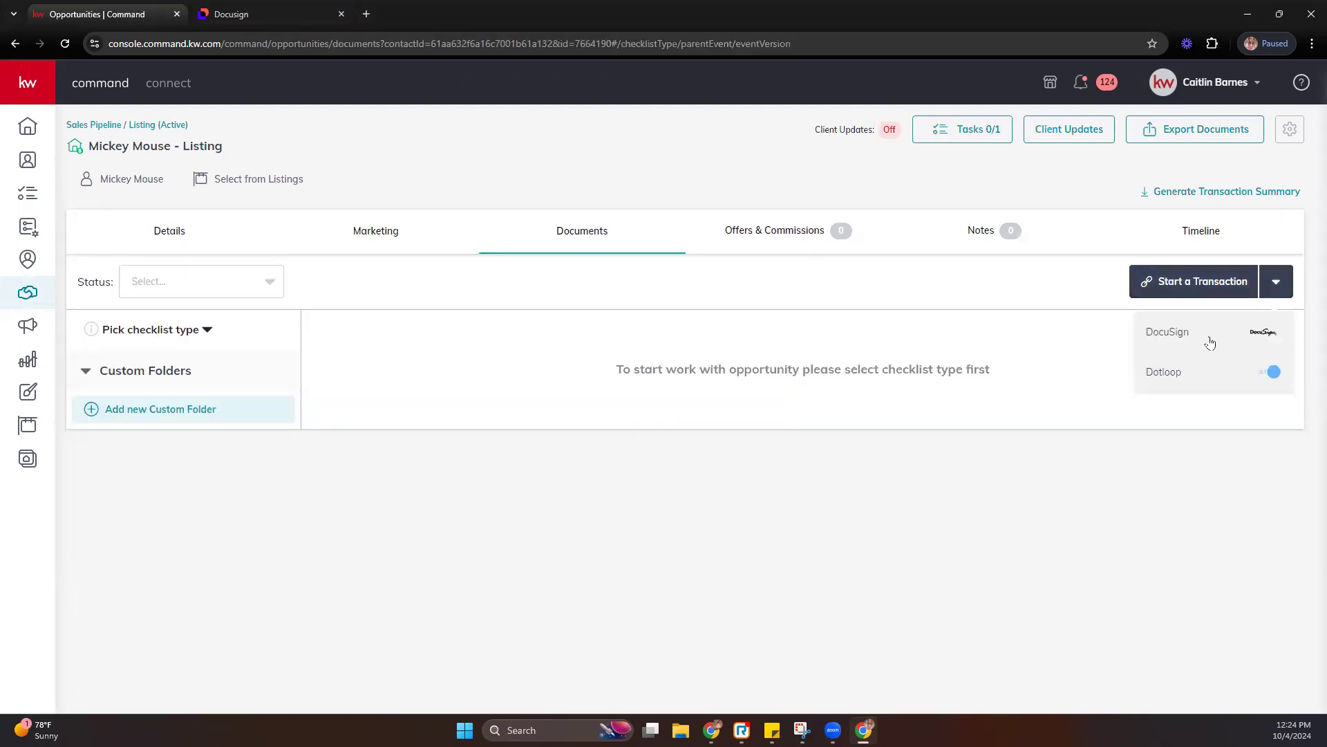
left_click(1208, 333)
left_click(190, 289)
left_click(110, 337)
left_click(114, 333)
left_click(149, 377)
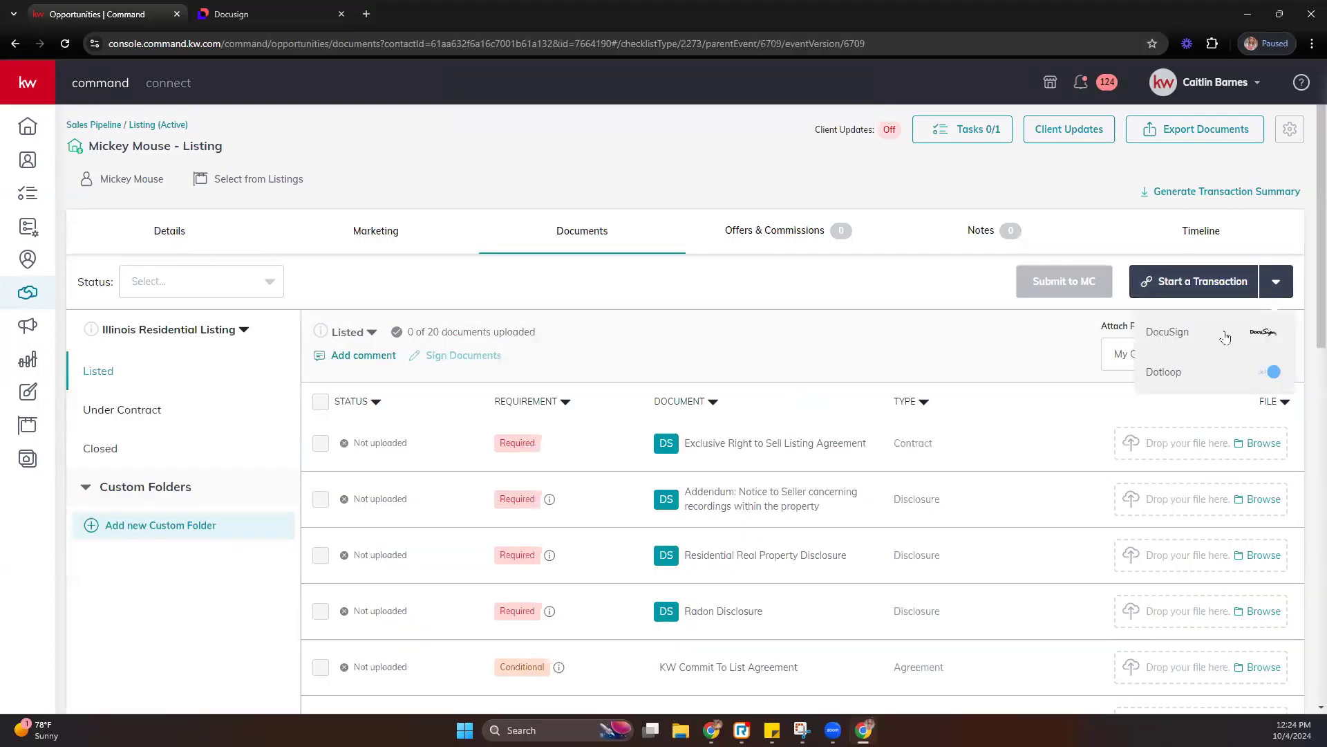
left_click(1222, 332)
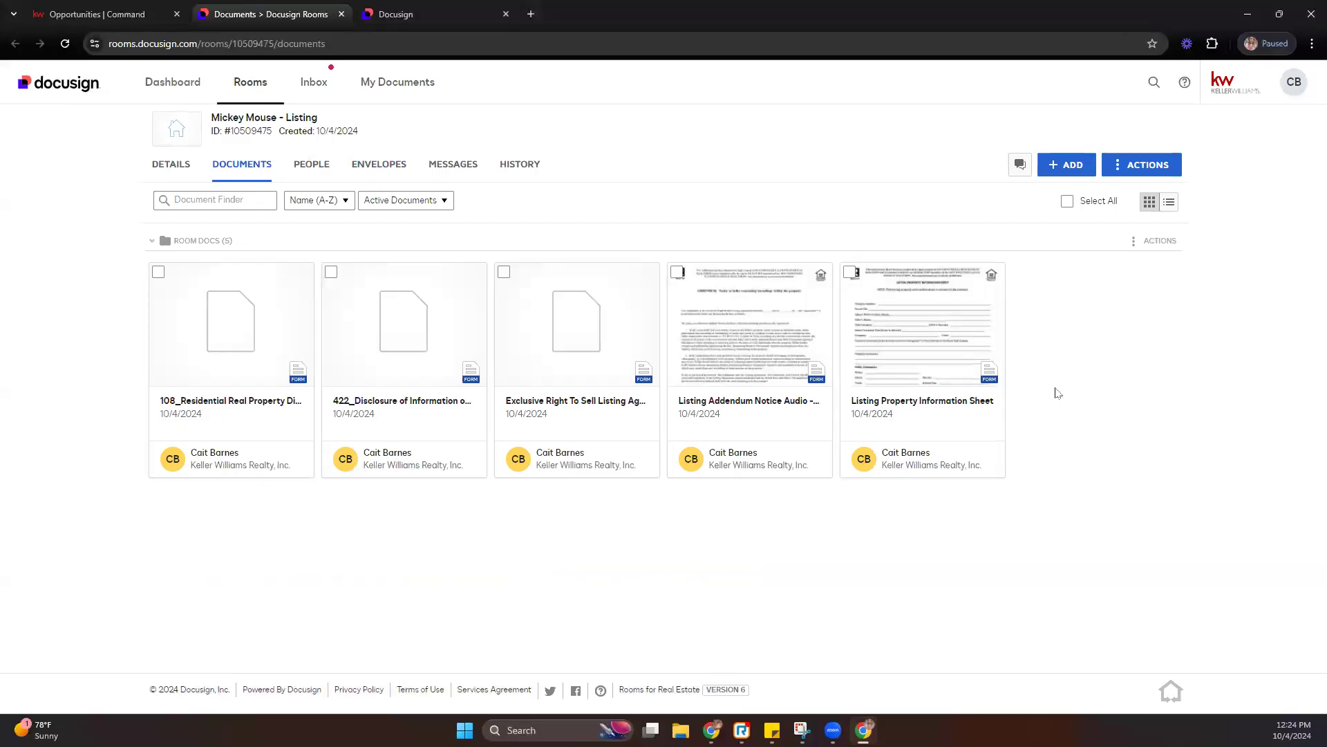
left_click(211, 164)
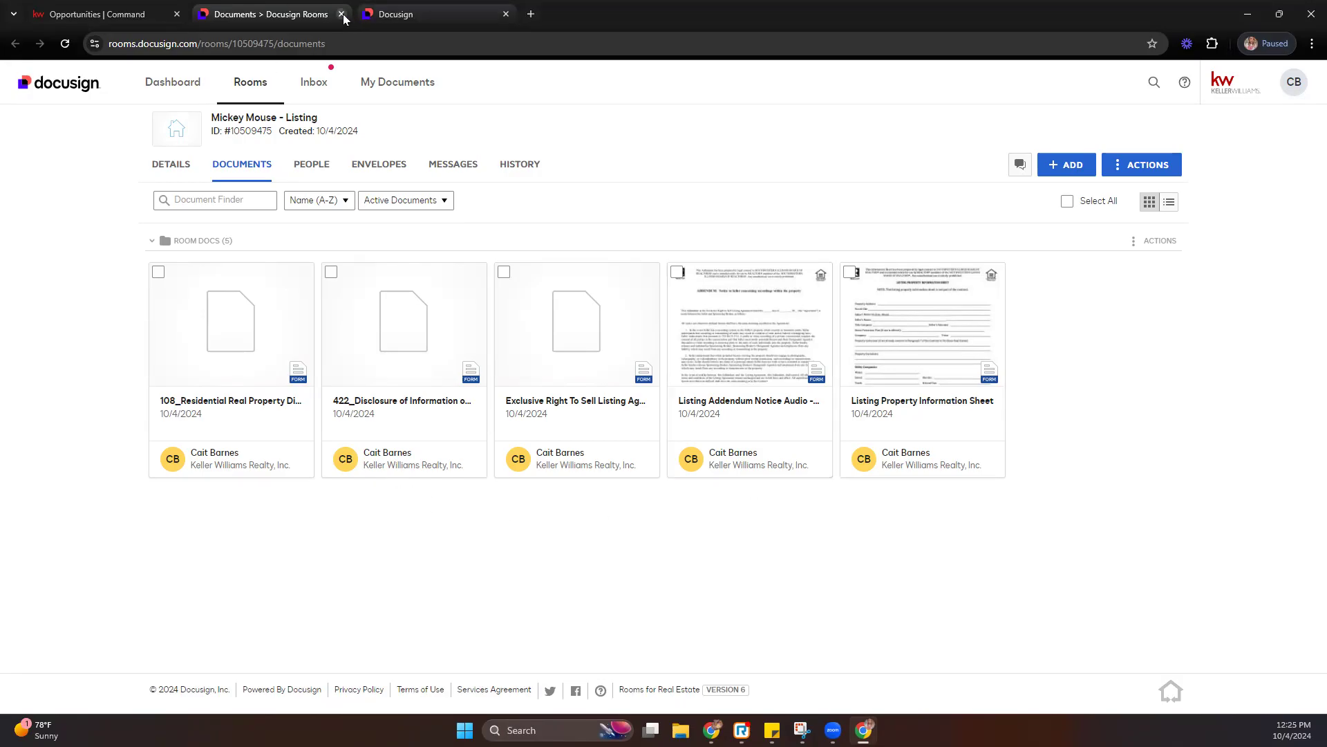
Return to the SLM Class listing's documents and check its DocuSign transaction, closing the DocuSign login pages.
left_click(1246, 8)
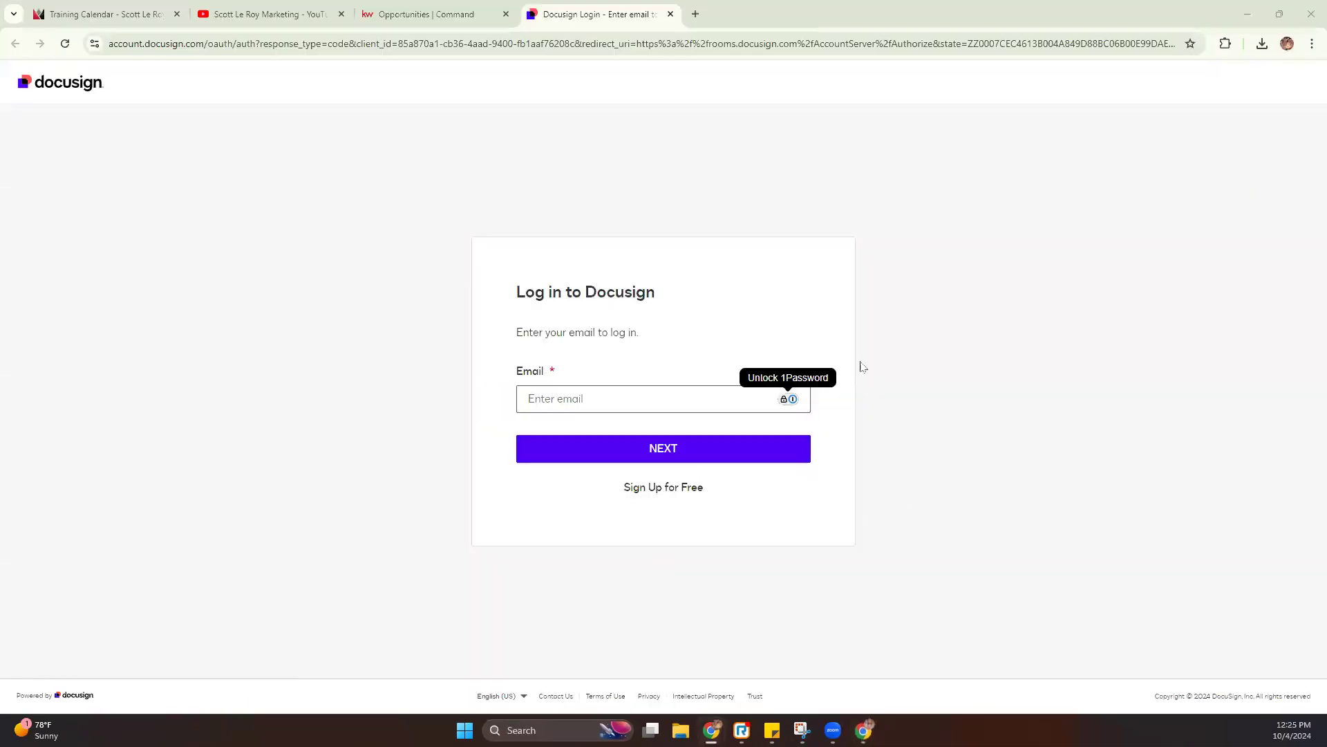
left_click(449, 14)
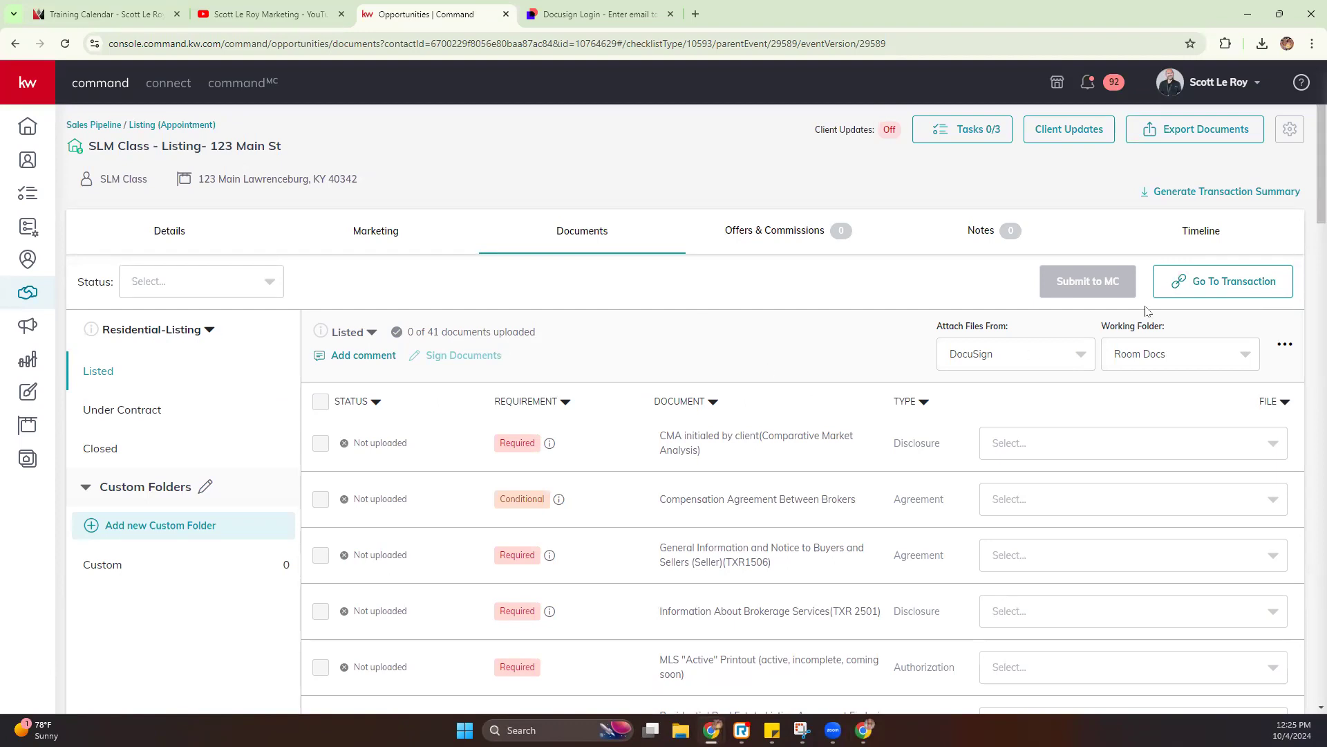
left_click(1210, 289)
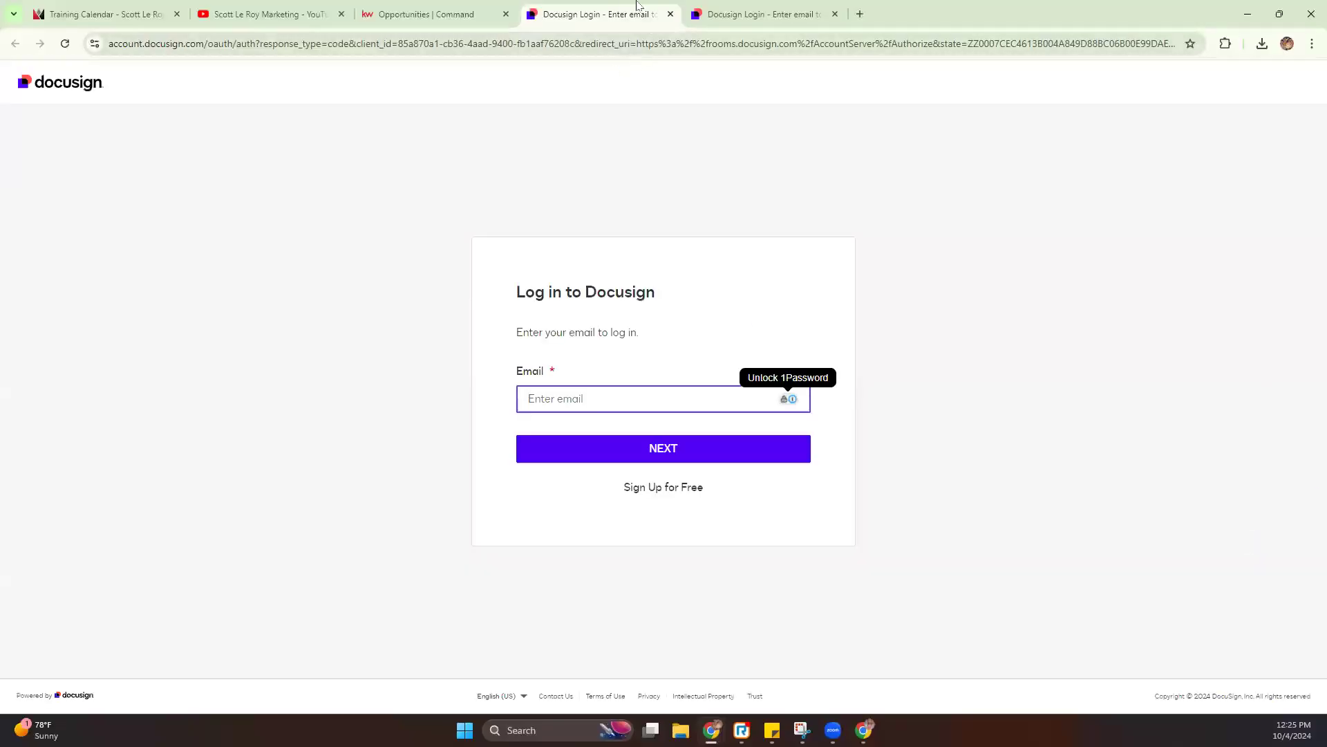
left_click(671, 14)
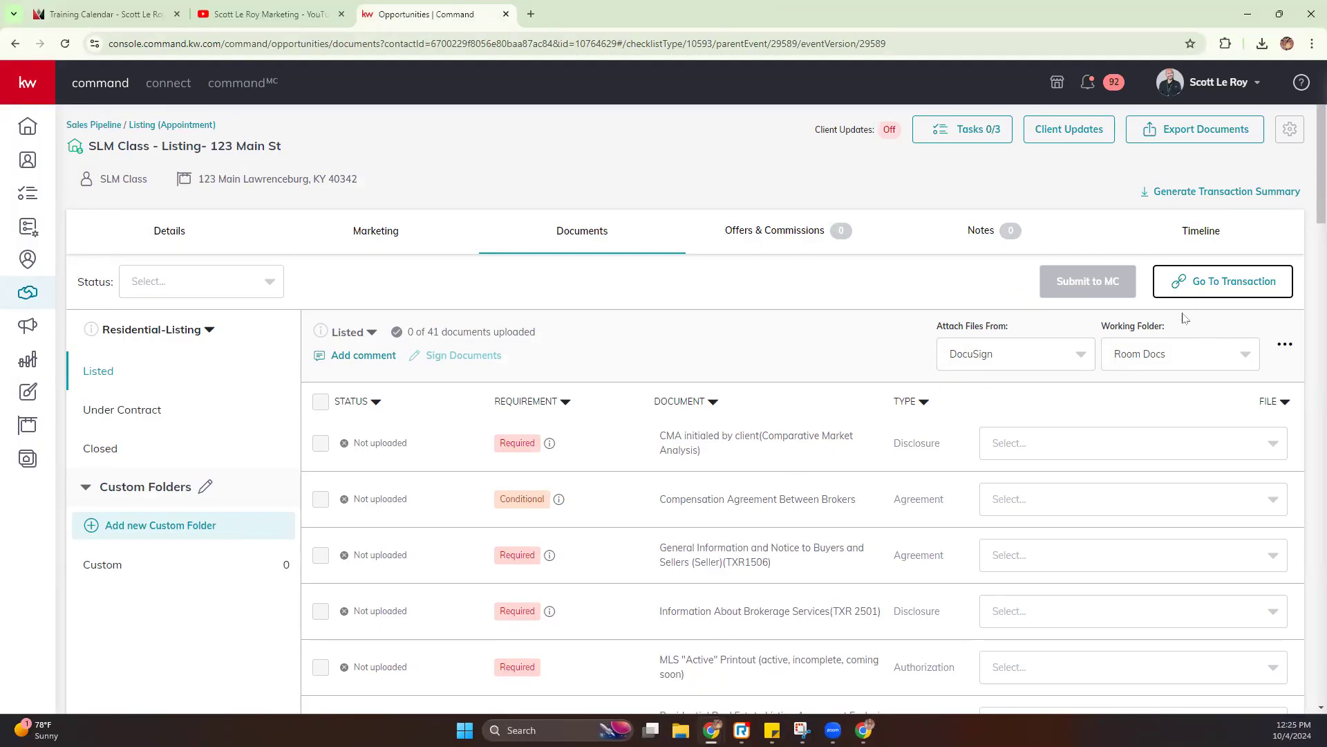
Set the file source to My Computer (Manual) and upload a PDF from the Downloads folder to the CMA checklist document.
left_click(1216, 351)
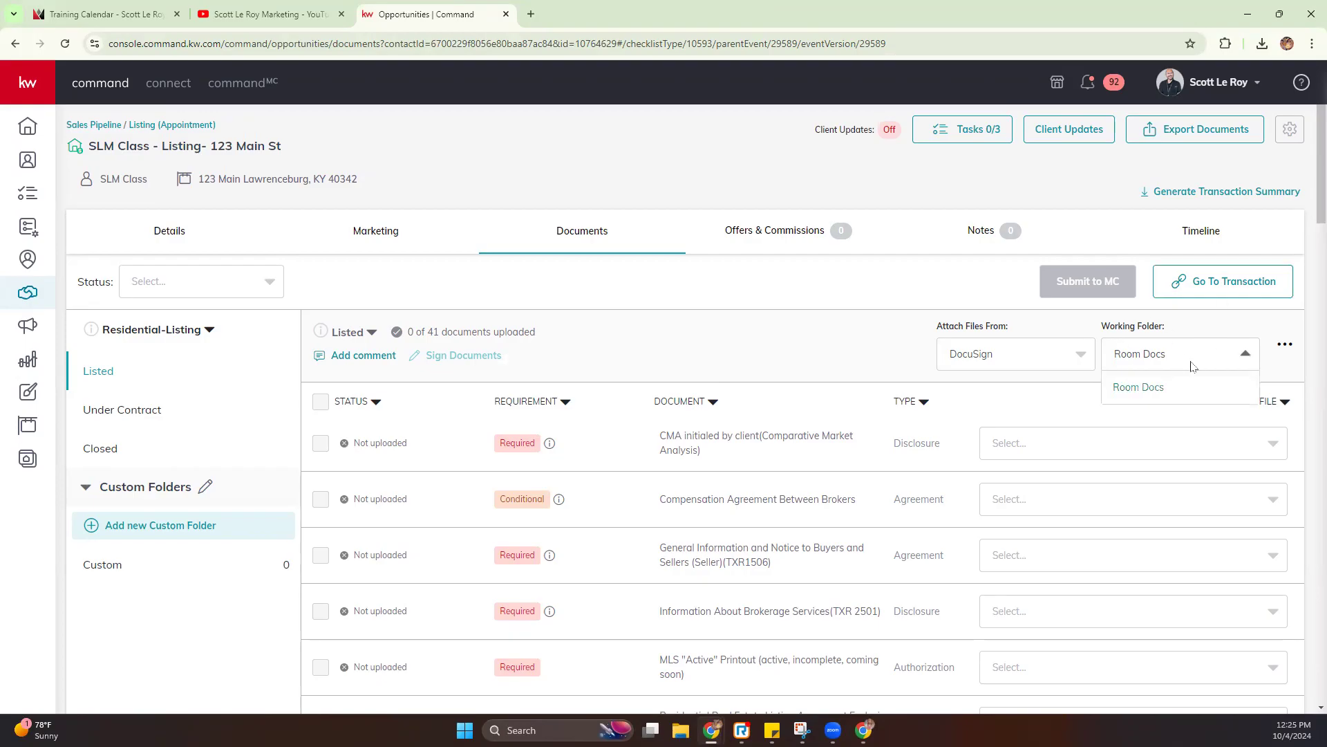
left_click(945, 276)
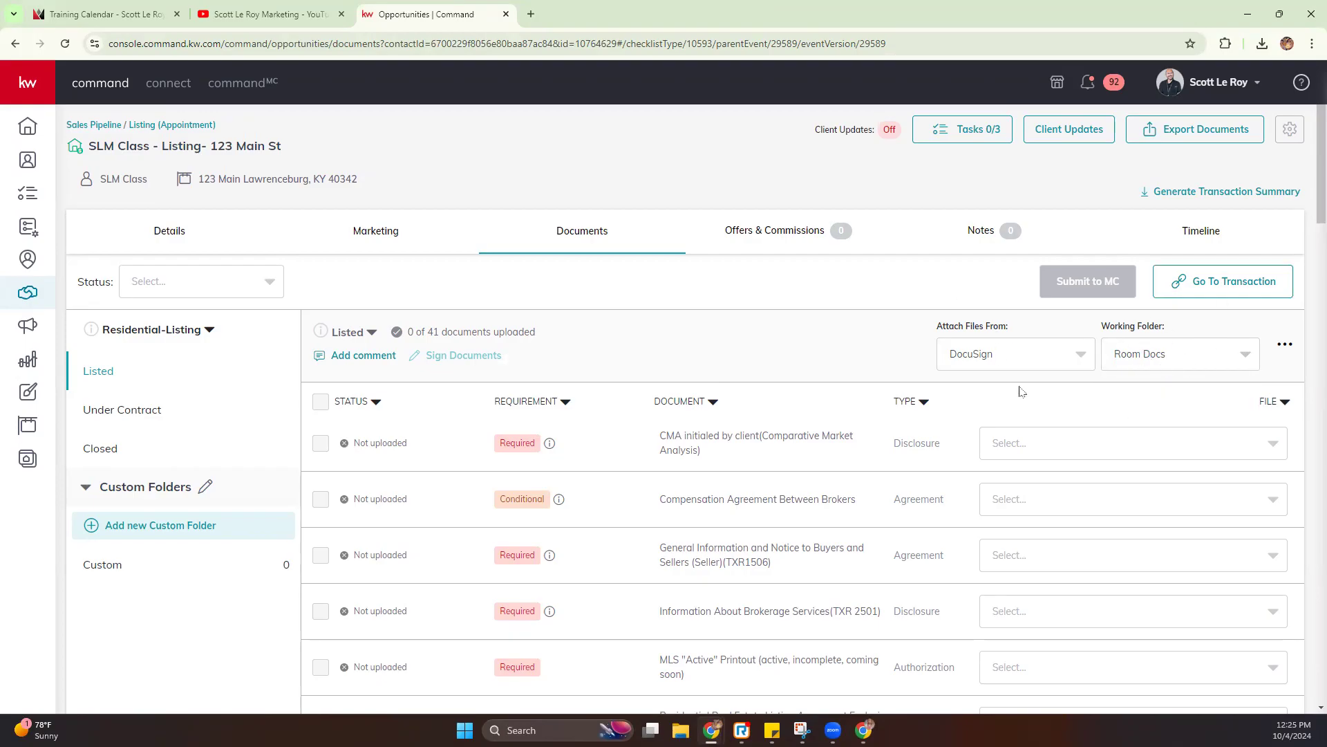
left_click(966, 355)
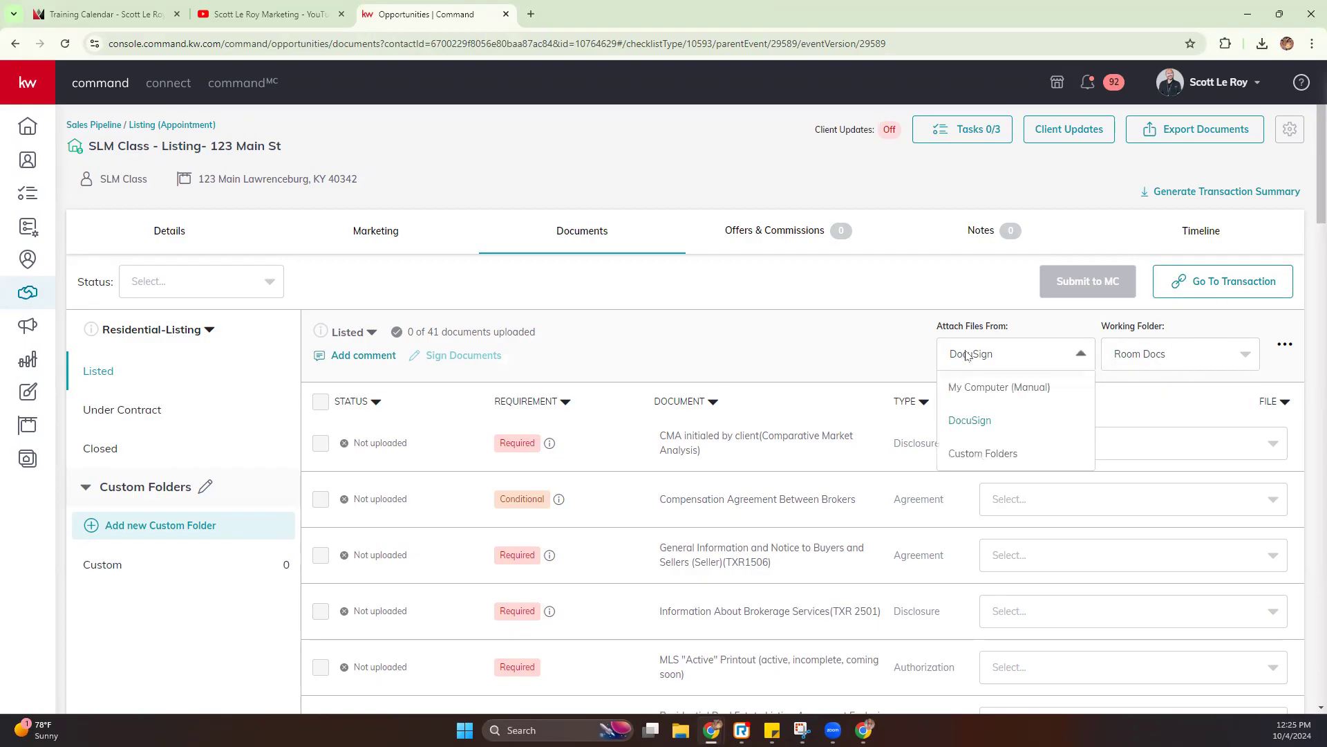
left_click(989, 388)
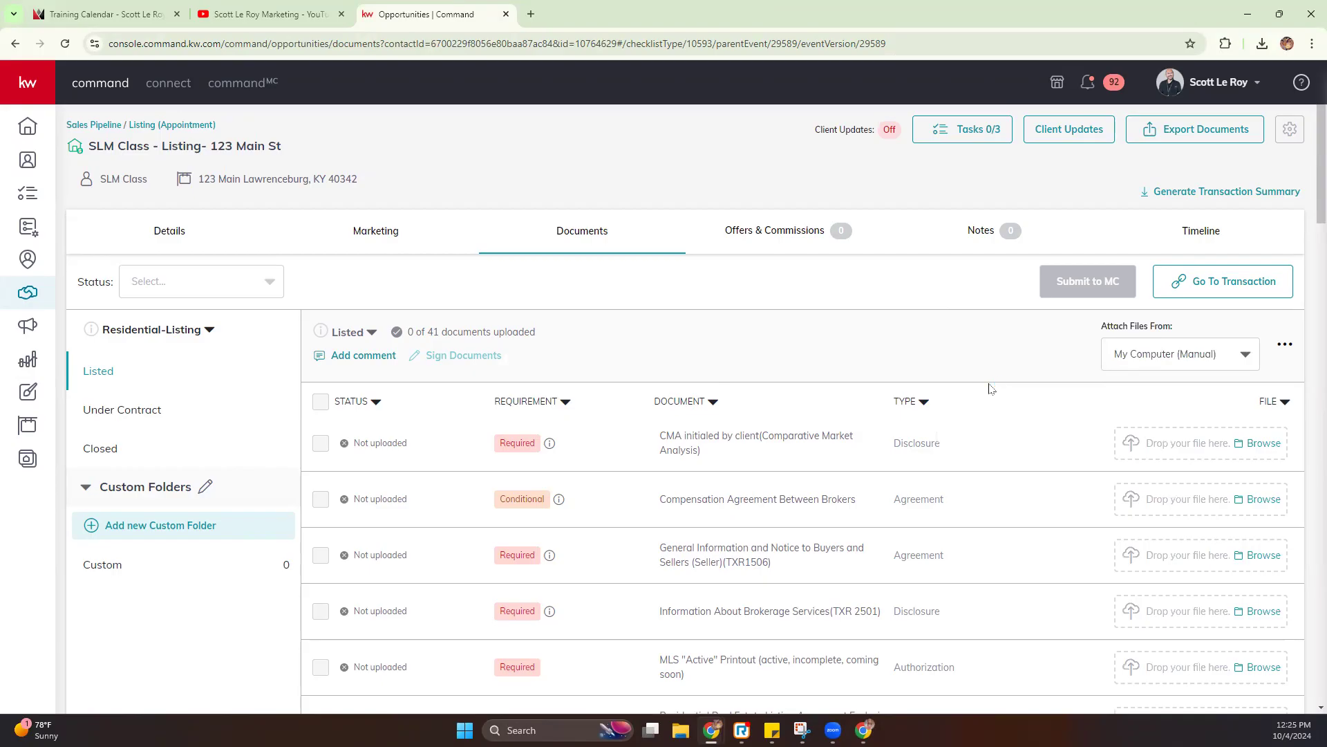
left_click(1269, 450)
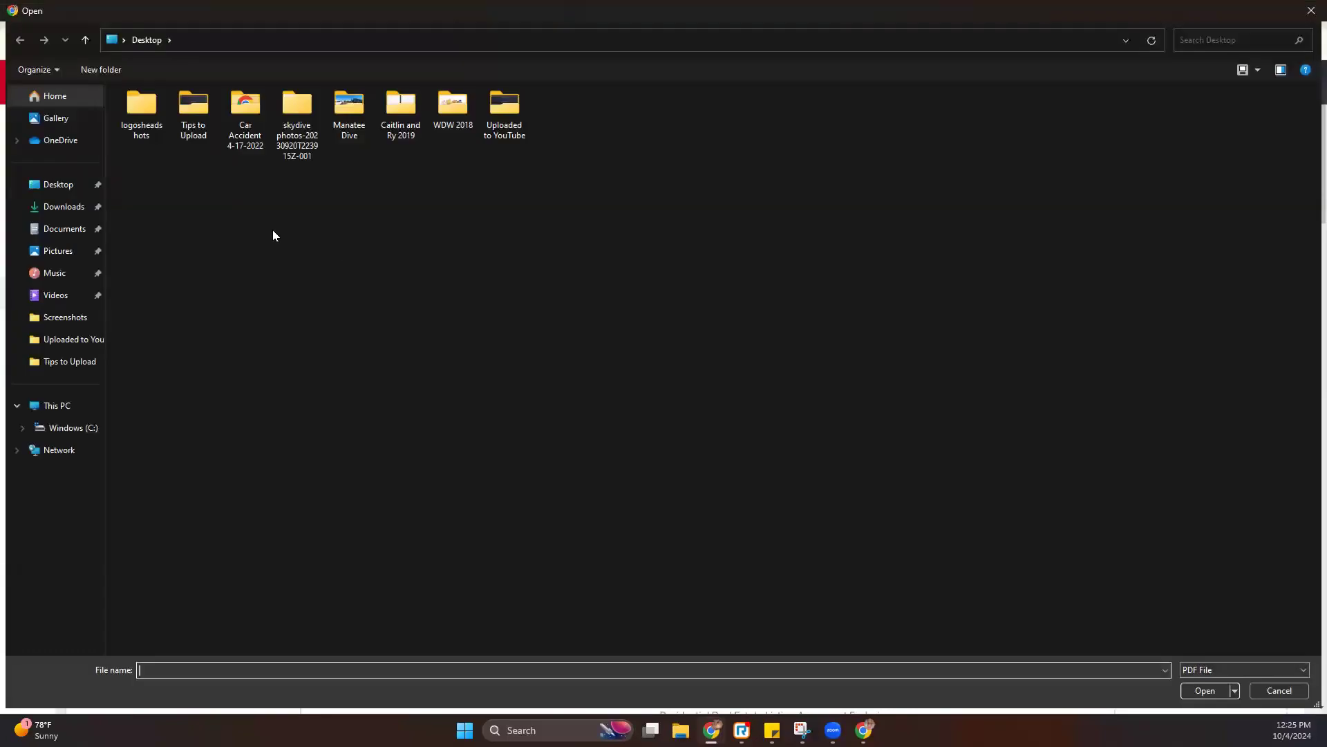
left_click(66, 206)
double_click(257, 219)
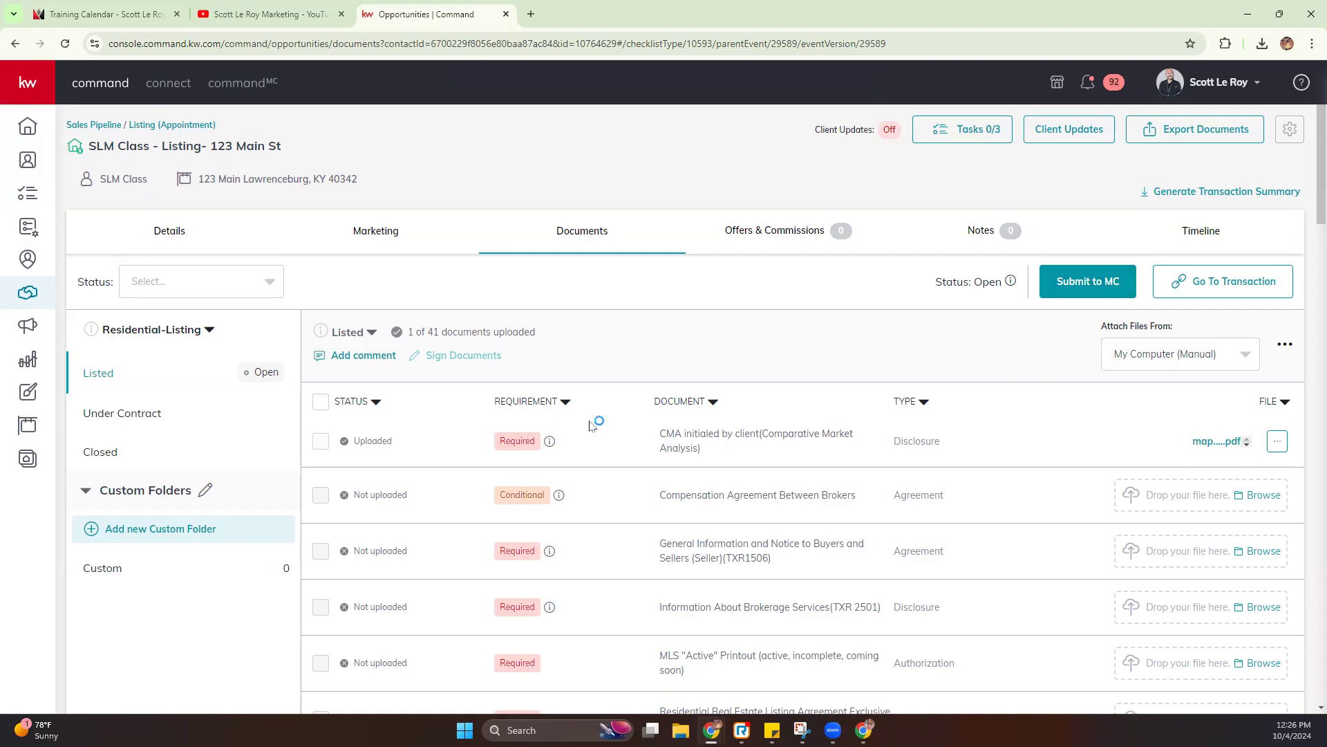
Remove the uploaded PDF from the CMA checklist document.
left_click(1278, 442)
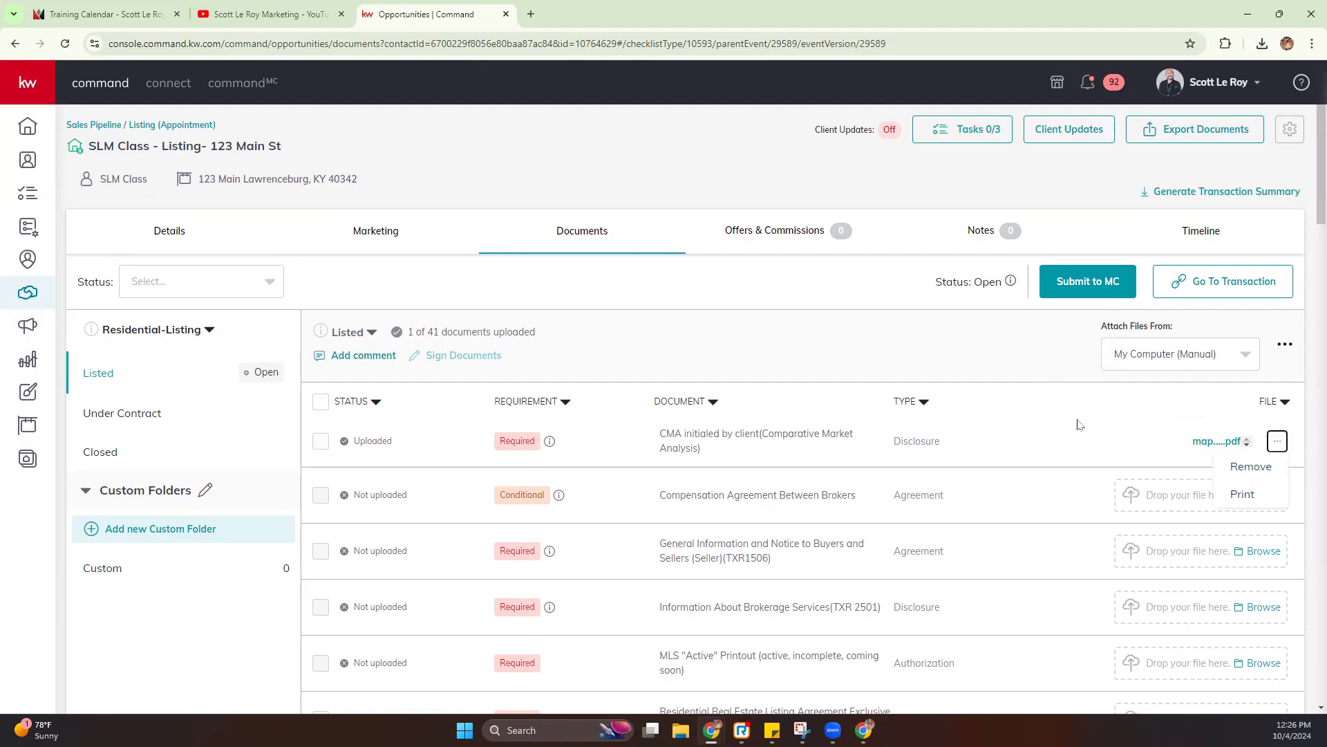
left_click(1037, 371)
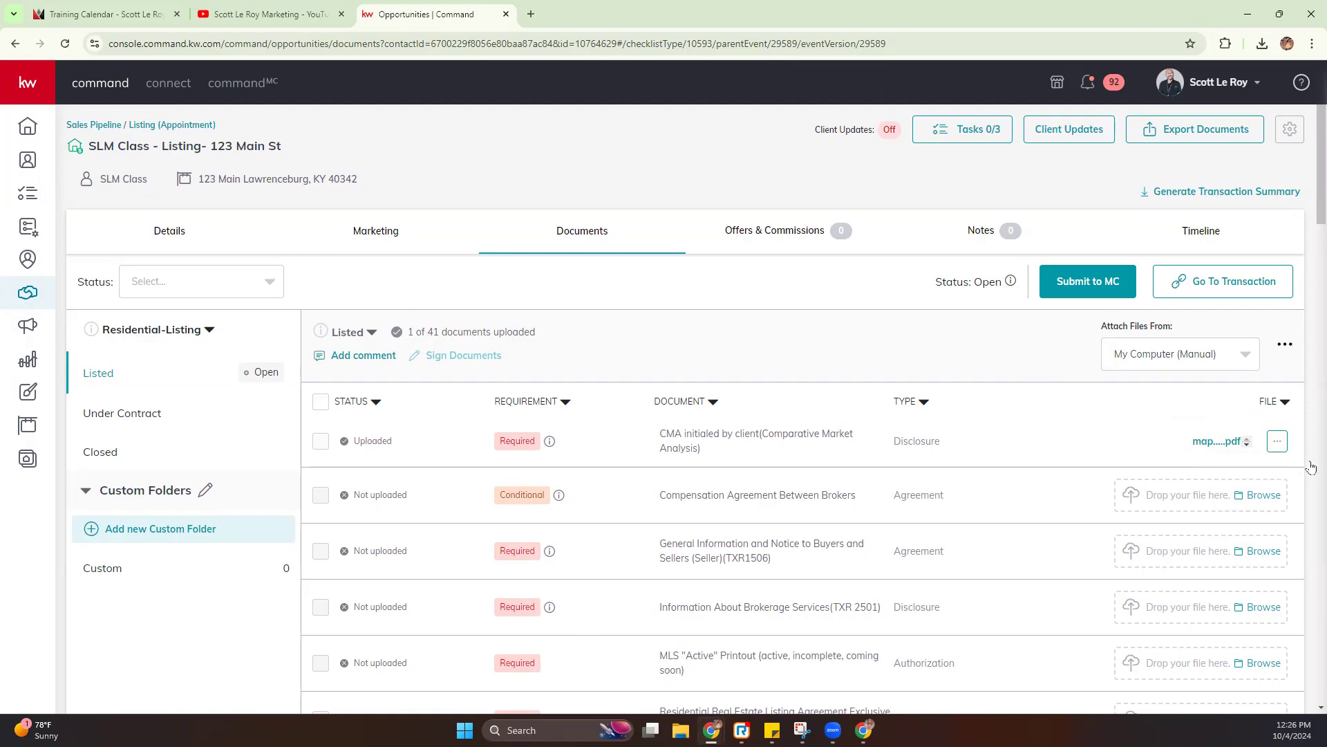
left_click(1278, 441)
left_click(1253, 470)
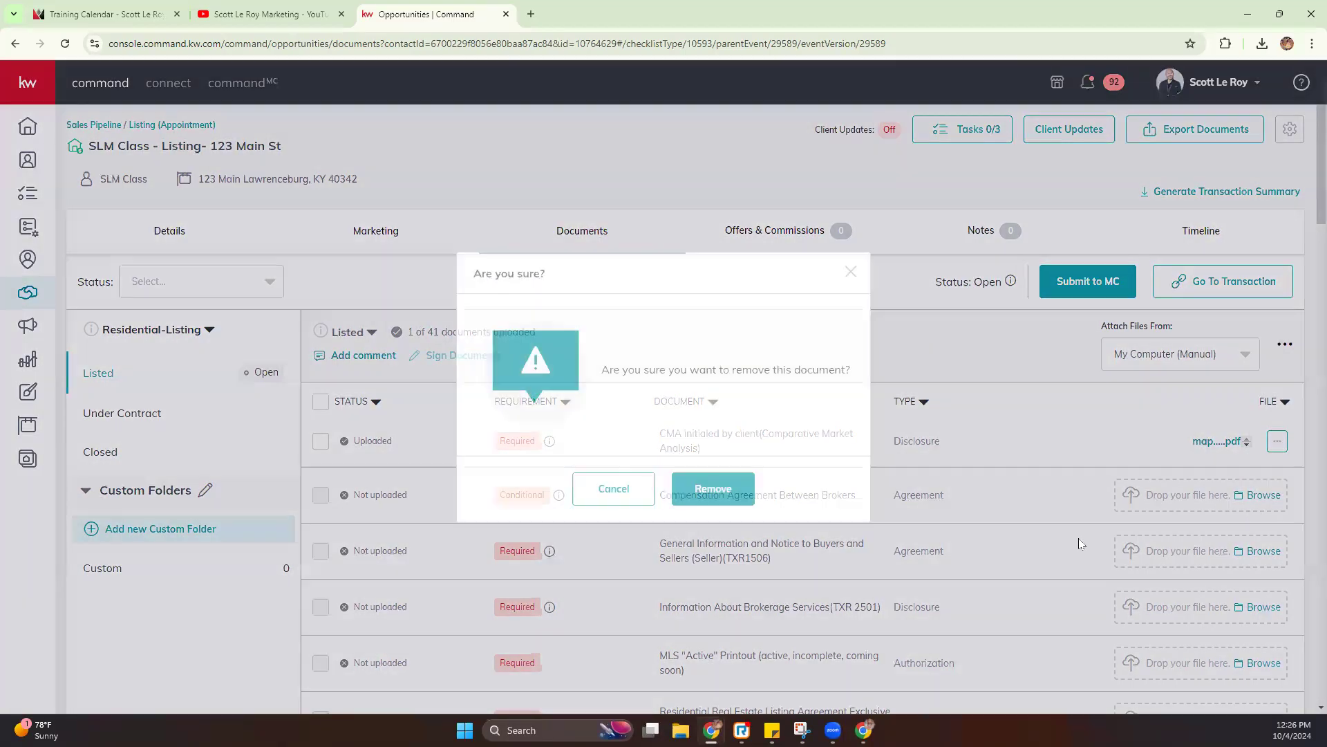
left_click(713, 489)
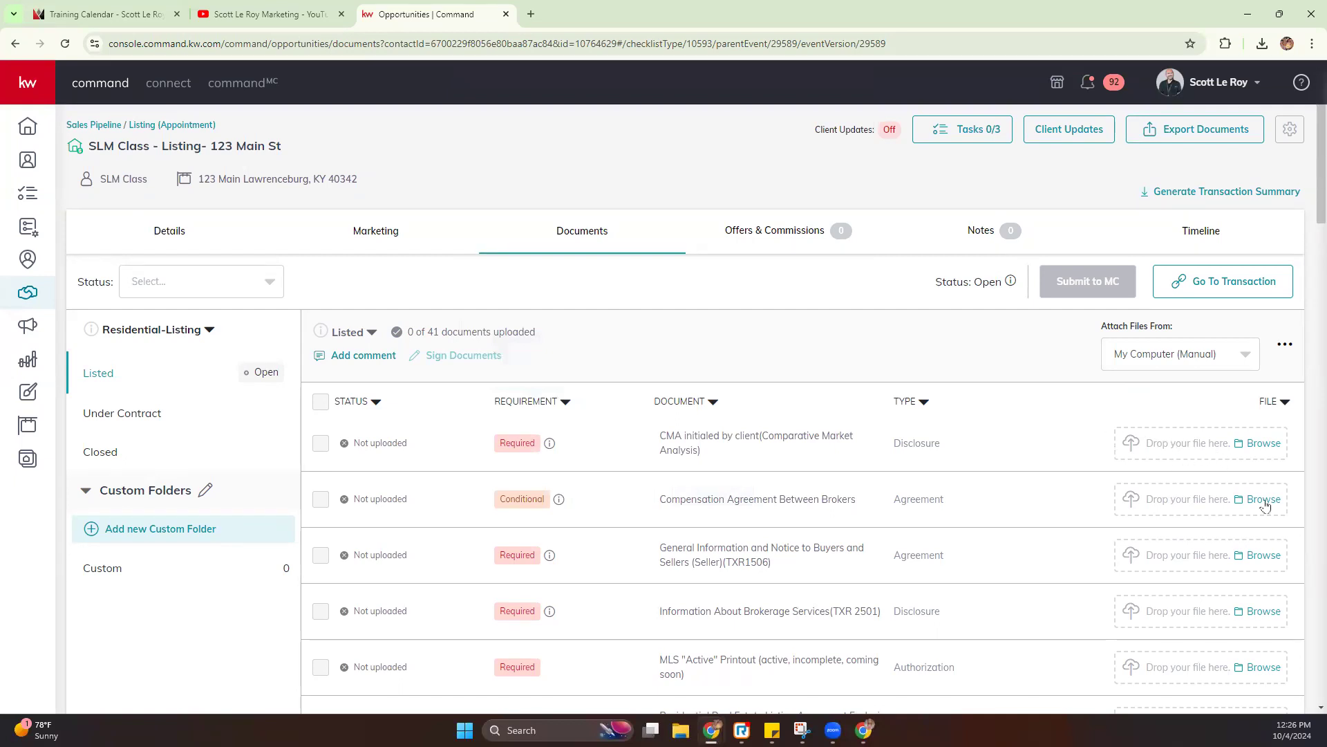
Set the file source to DocuSign and check the files available for the CMA checklist document.
left_click(1152, 354)
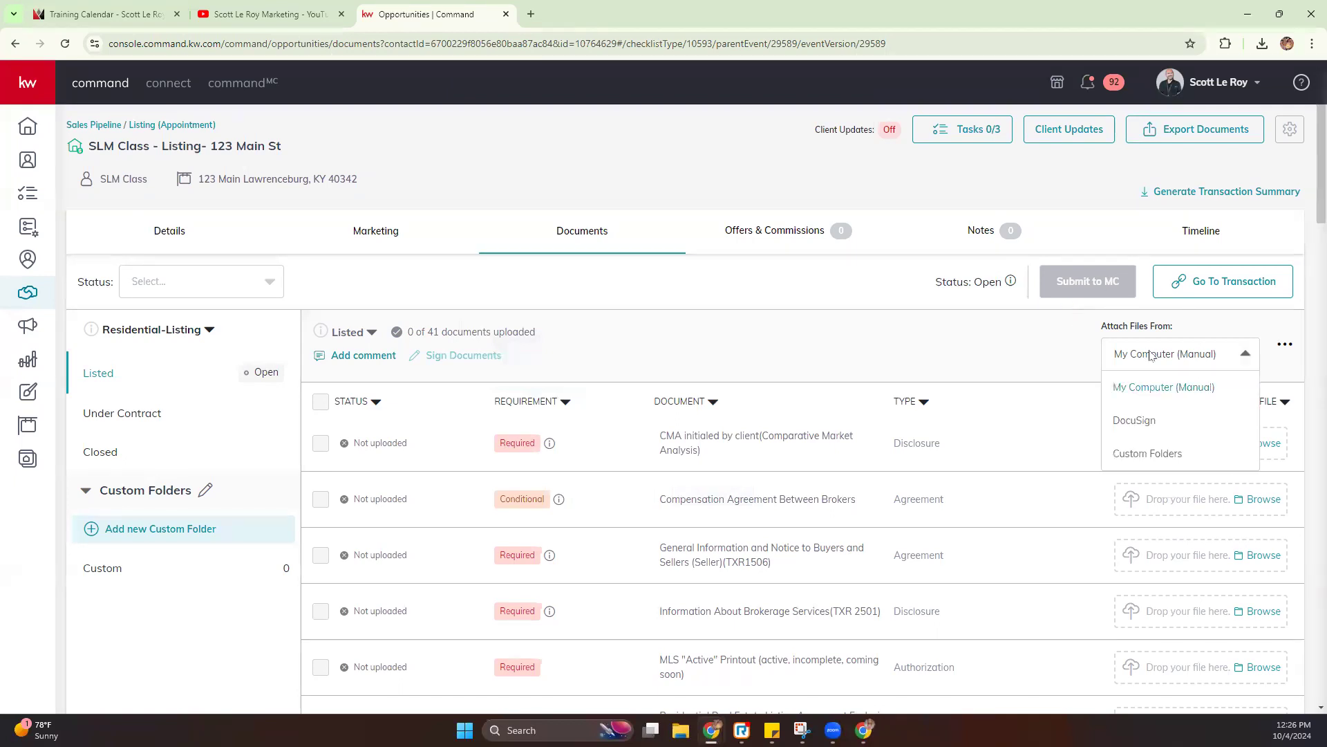
left_click(1144, 428)
left_click(1189, 452)
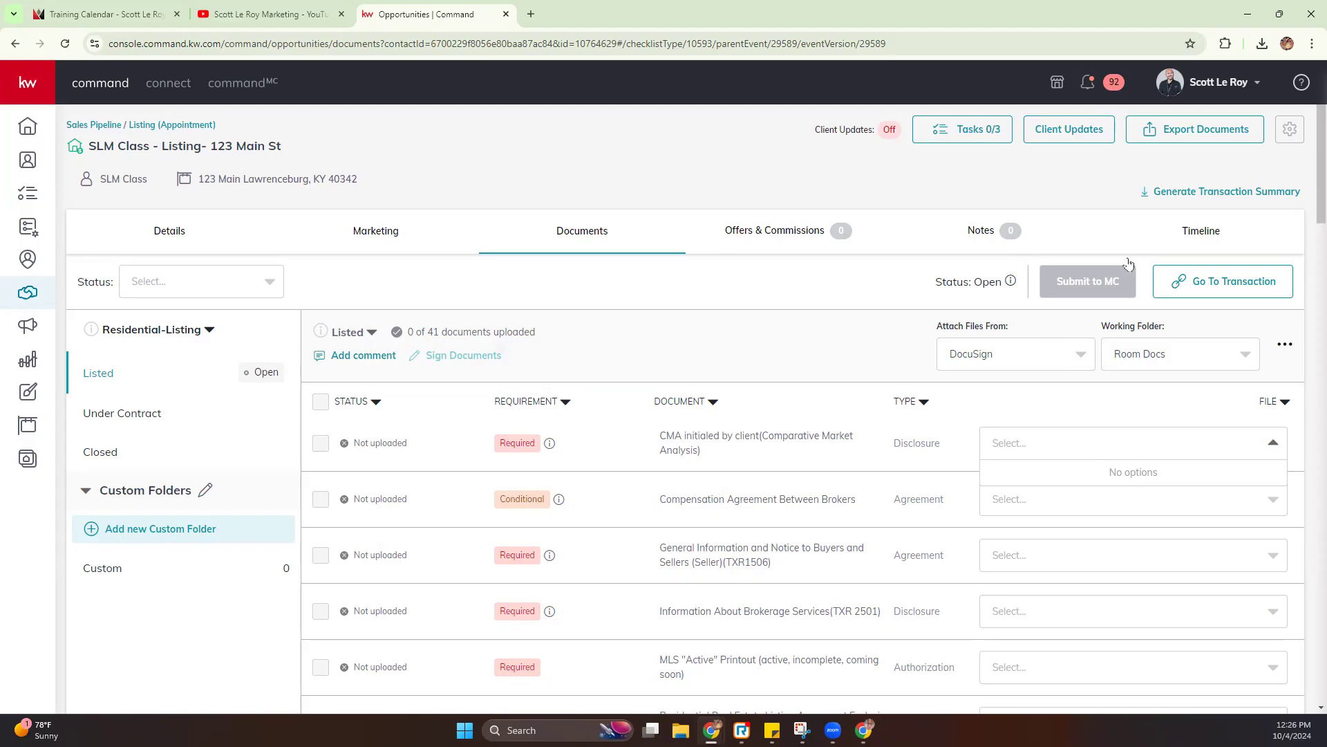
left_click(726, 337)
Review the Listed checklist and open the Under Contract document checklist.
scroll(588, 332, "down", 3)
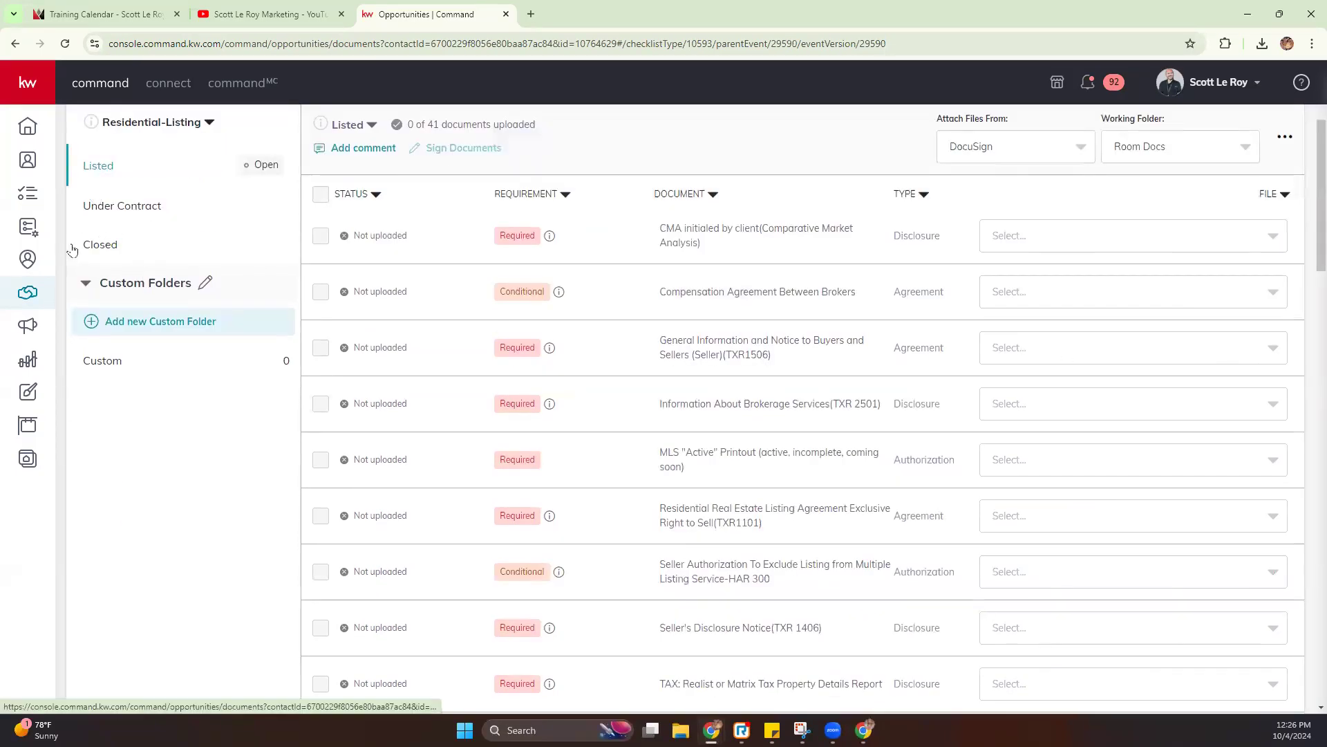
left_click(111, 207)
scroll(899, 468, "up", 3)
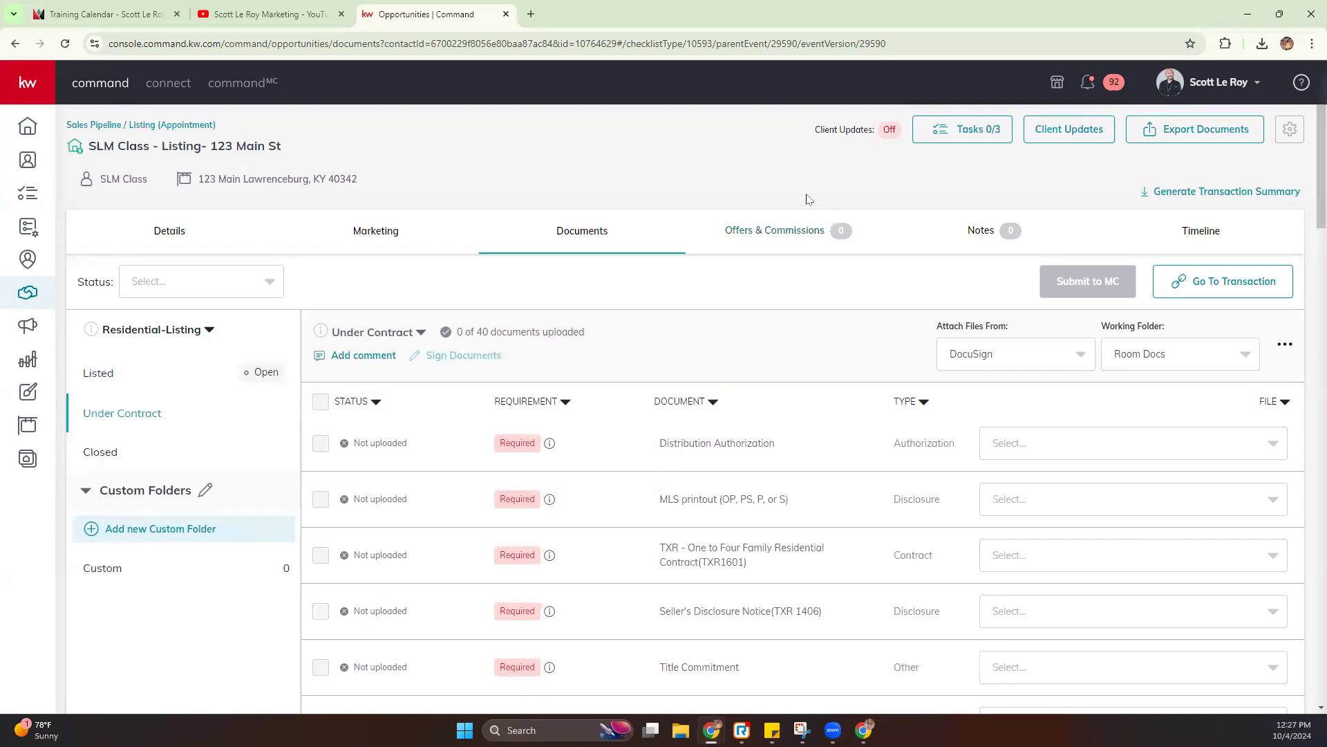
Start a new offer for the SLM Class listing under Offers & Commissions and review its offer name and property address.
left_click(778, 235)
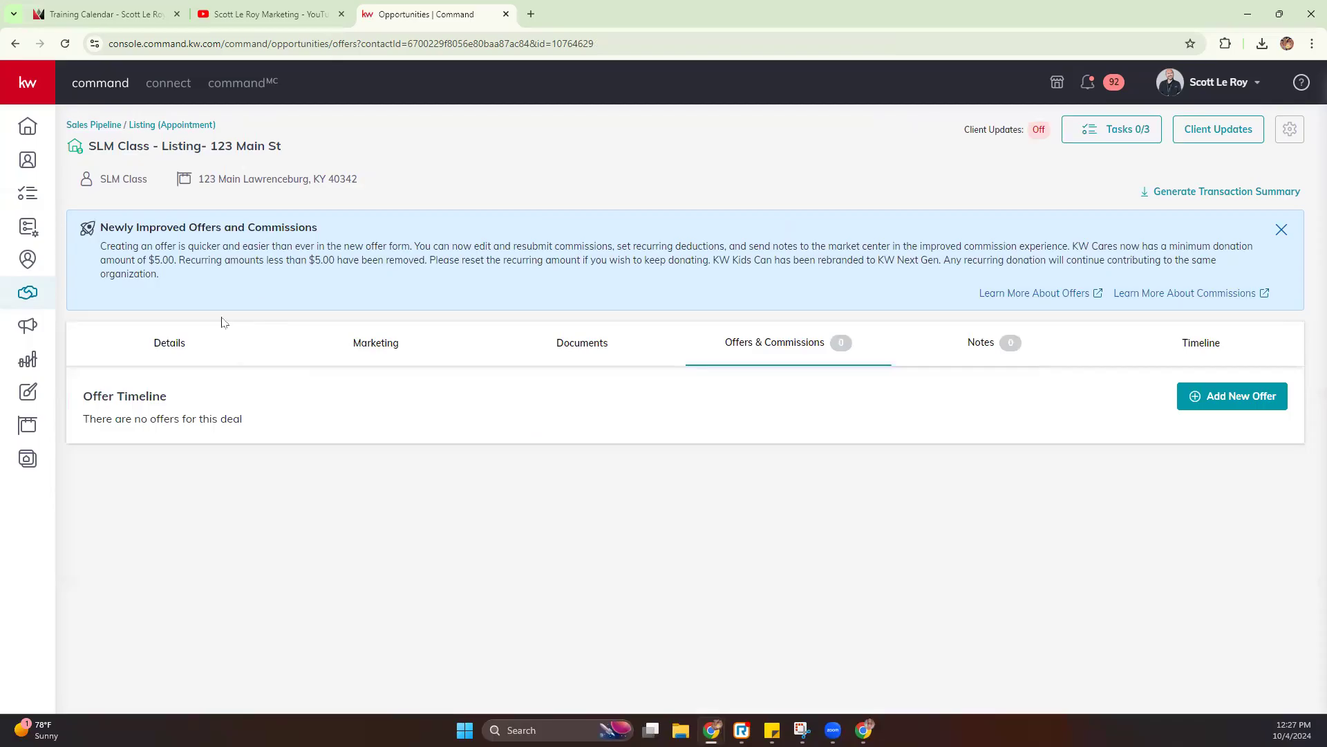
left_click_drag(80, 401, 221, 408)
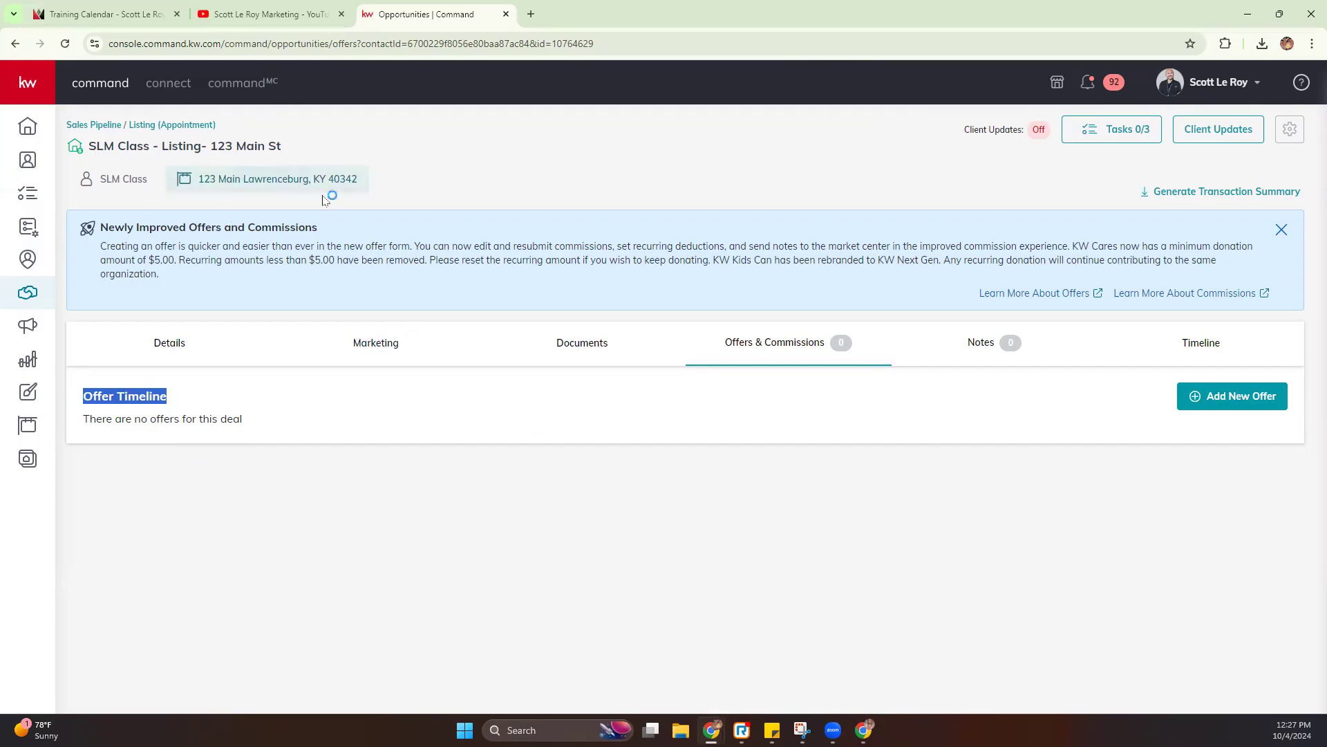
left_click(1227, 401)
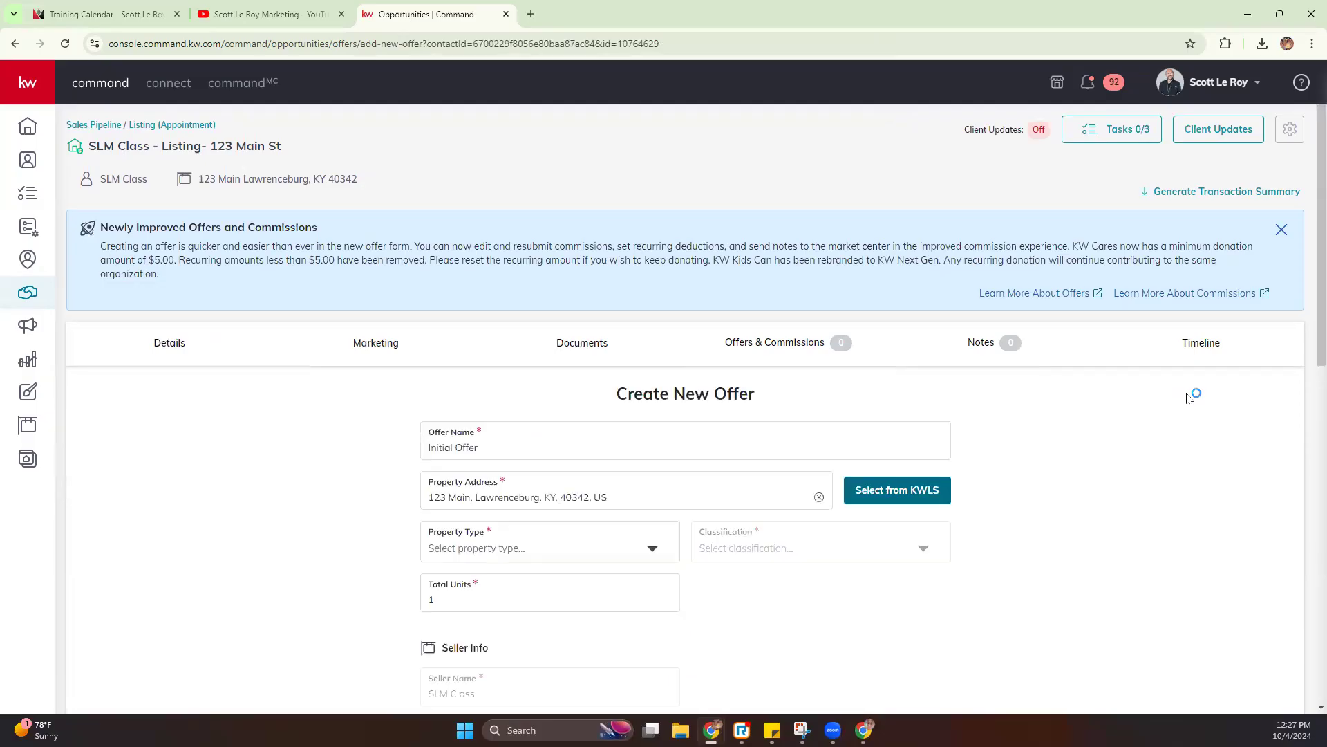
scroll(1165, 396, "down", 1)
left_click(504, 364)
left_click_drag(428, 363, 465, 368)
left_click(548, 374)
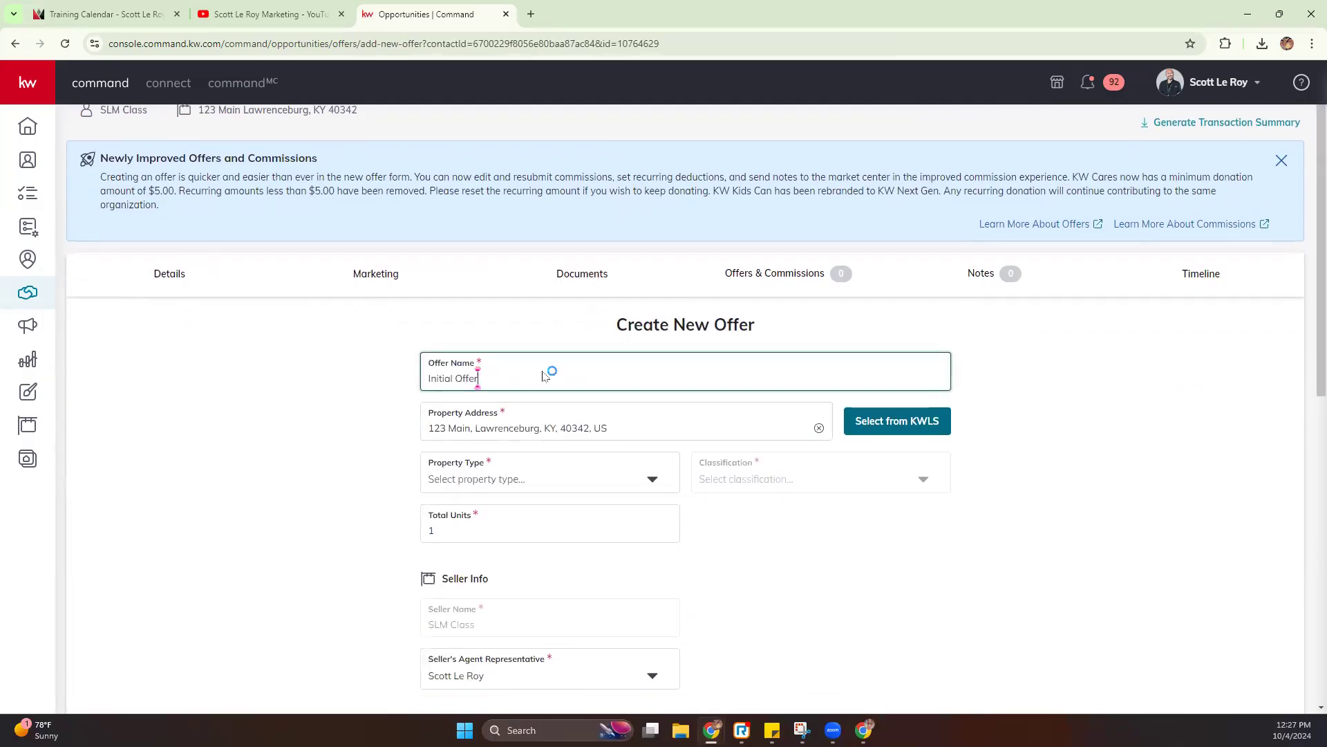
left_click(432, 425)
left_click(622, 430)
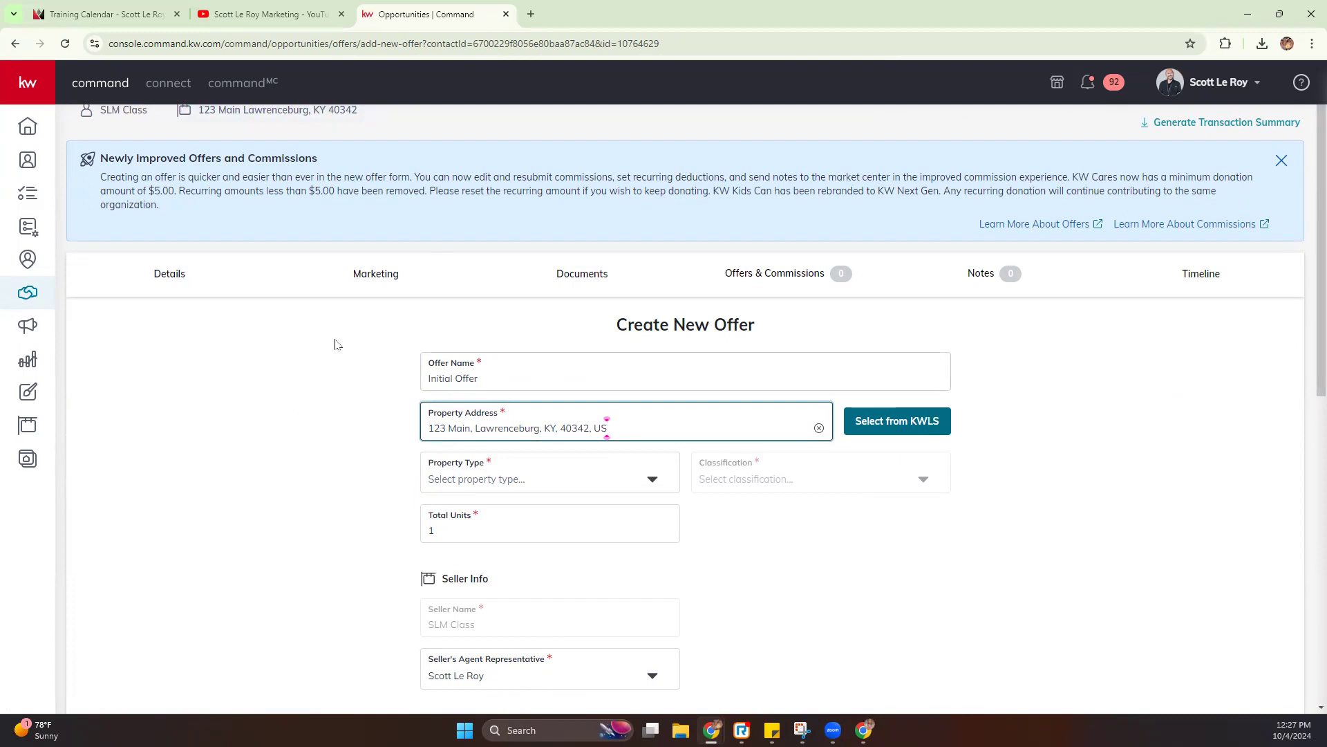
Set the offer's property type to Residential and its classification to Resale.
scroll(599, 528, "down", 1)
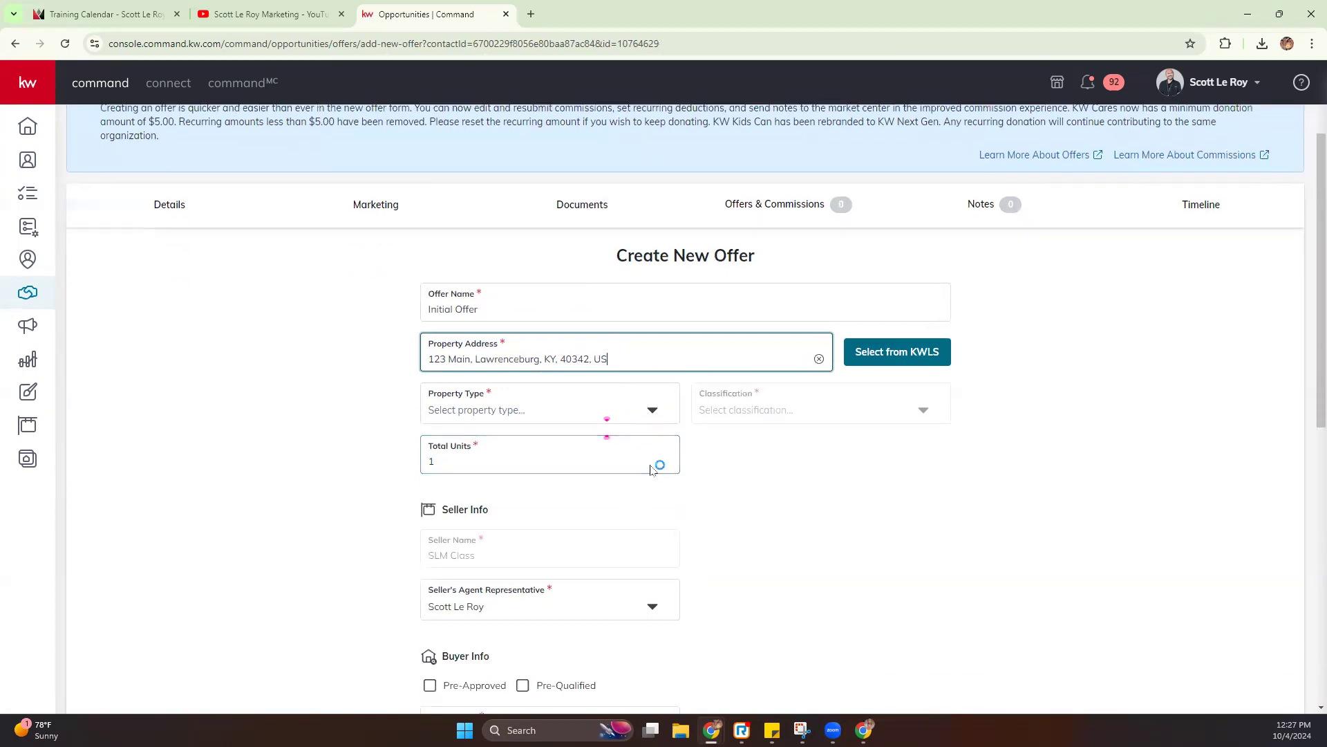
left_click(654, 410)
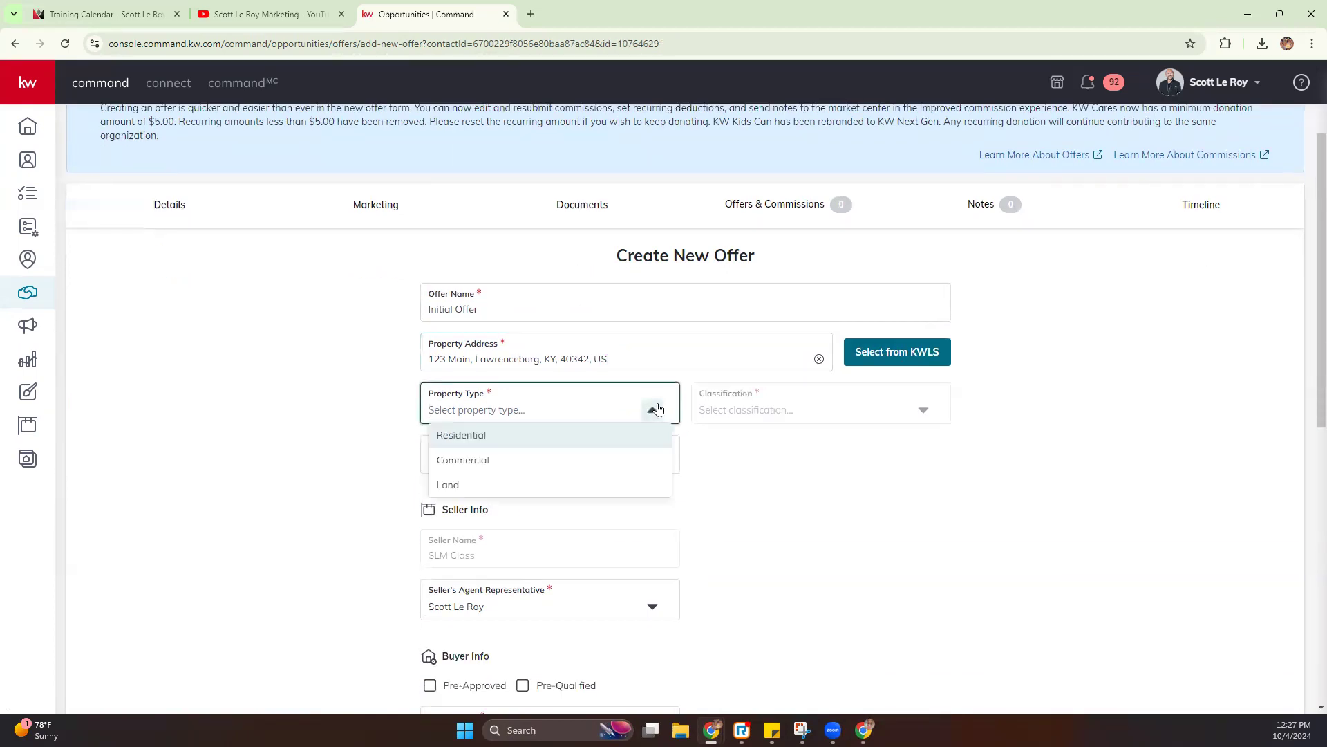
left_click(462, 437)
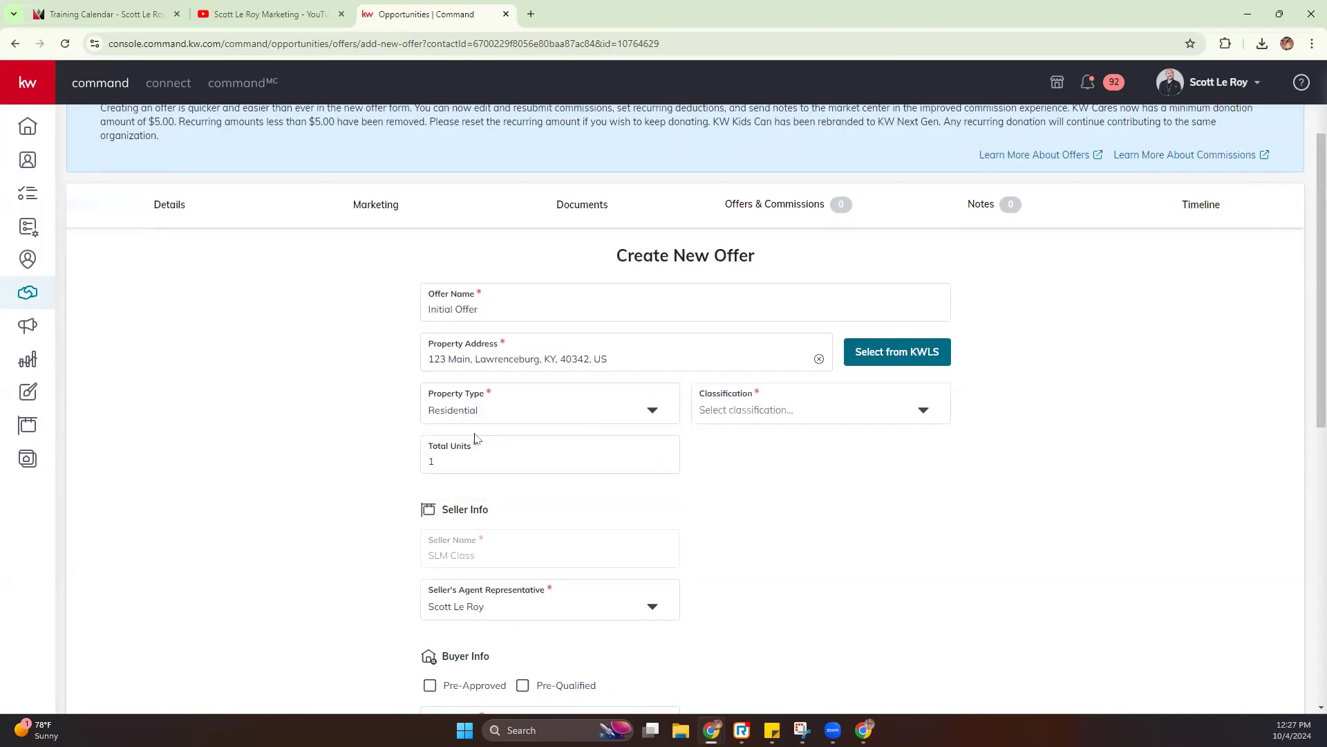
left_click(863, 408)
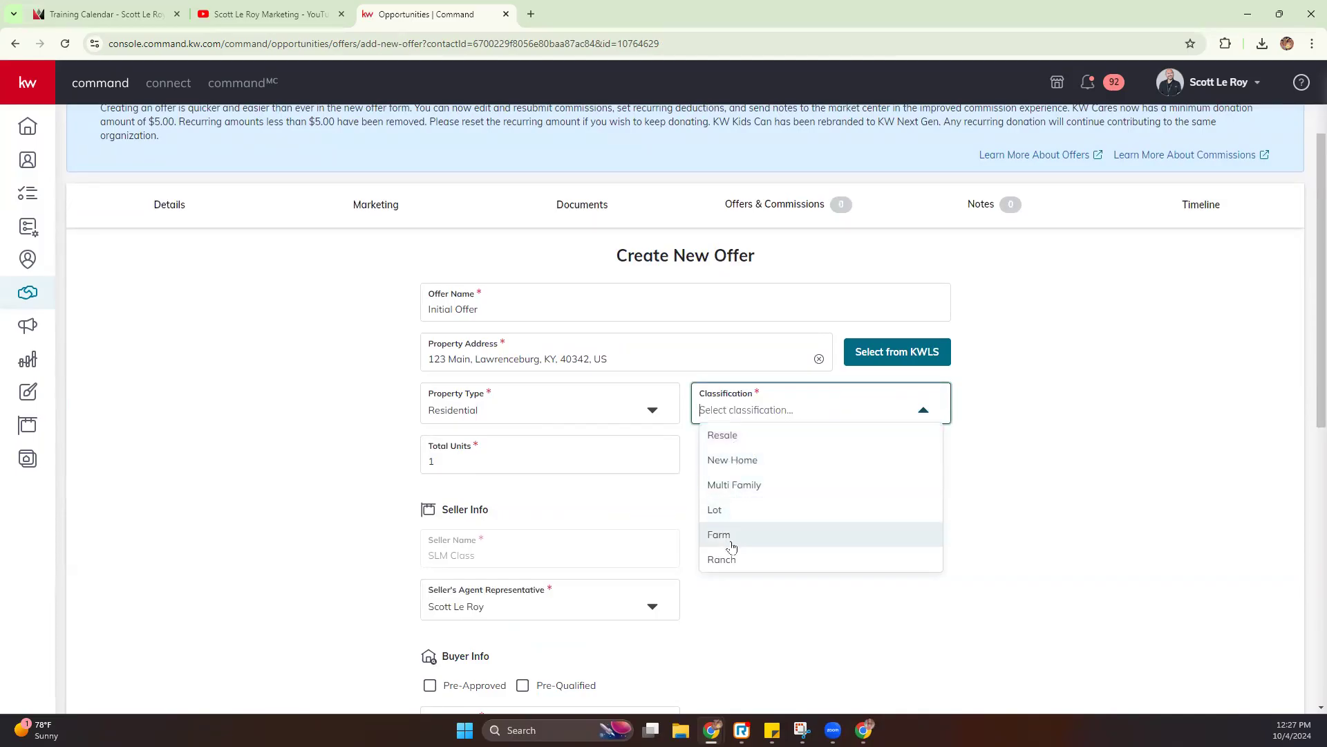
left_click(744, 438)
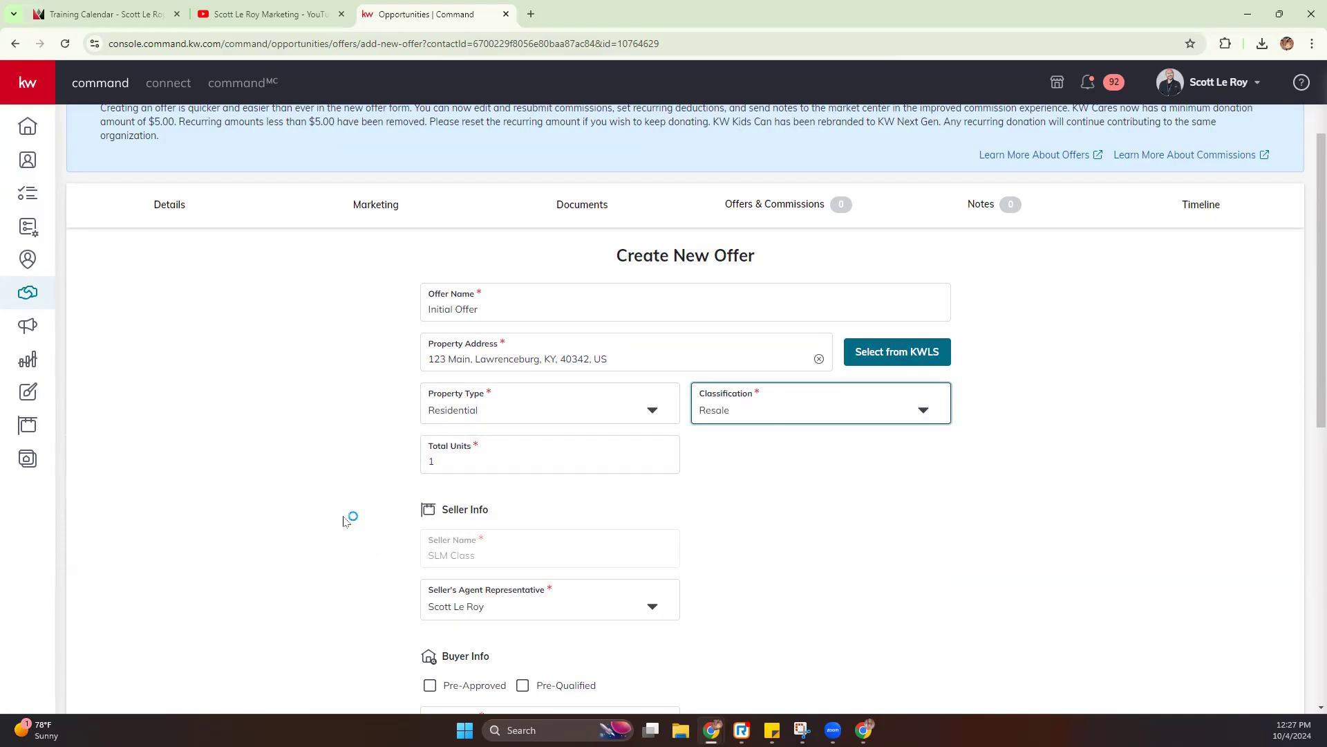
Enter the buyer's full name in the offer's Buyer Info section.
scroll(346, 519, "down", 2)
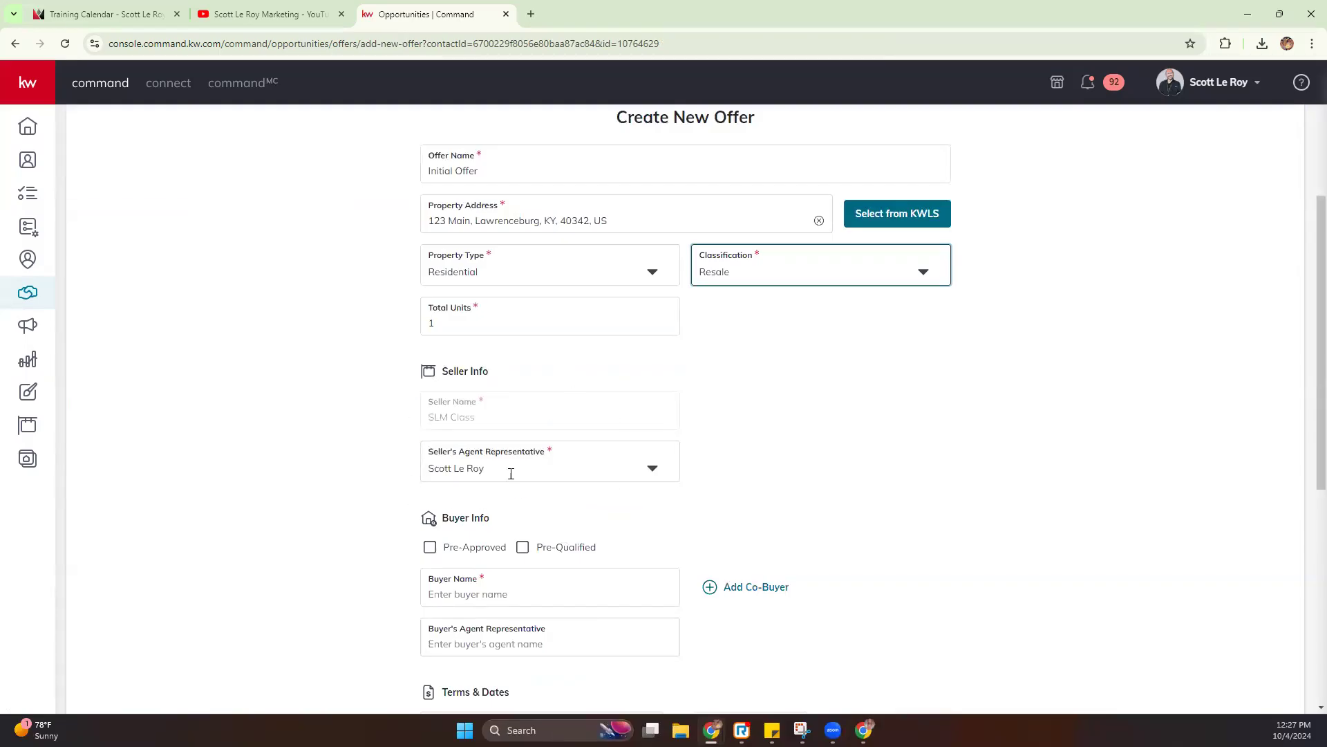
scroll(541, 502, "down", 1)
scroll(541, 502, "down", 2)
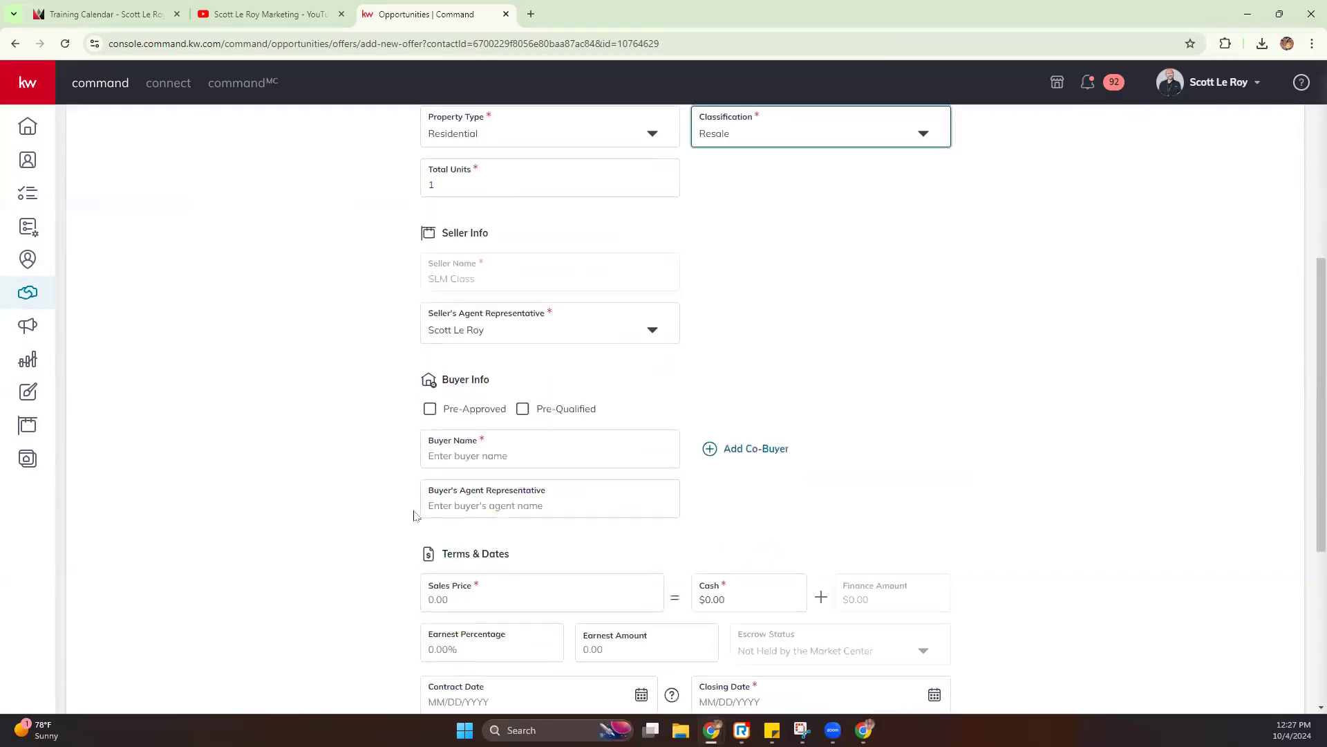
scroll(417, 505, "down", 1)
left_click(475, 388)
type("Buzz Light")
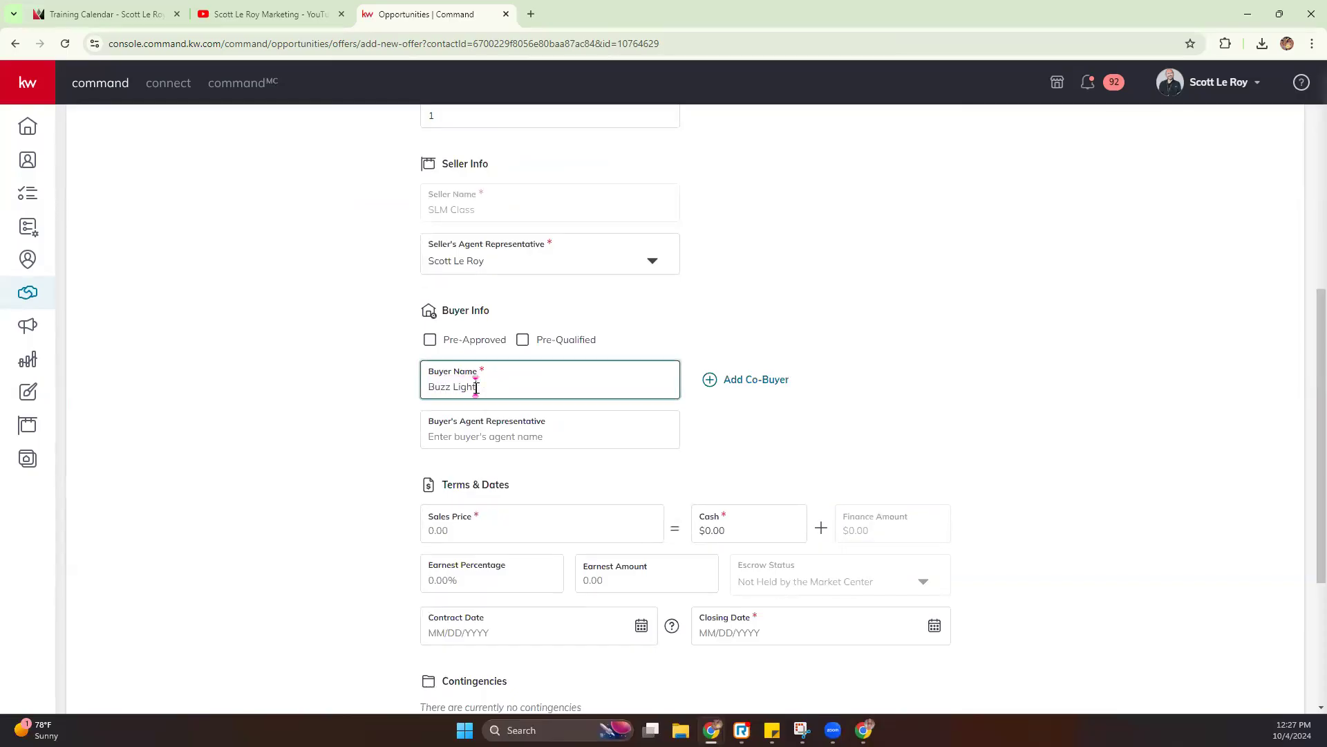
type("year")
Review the offer's Buyer's Agent Representative field and the Sales Price field under Terms & Dates.
left_click(542, 430)
left_click(578, 435)
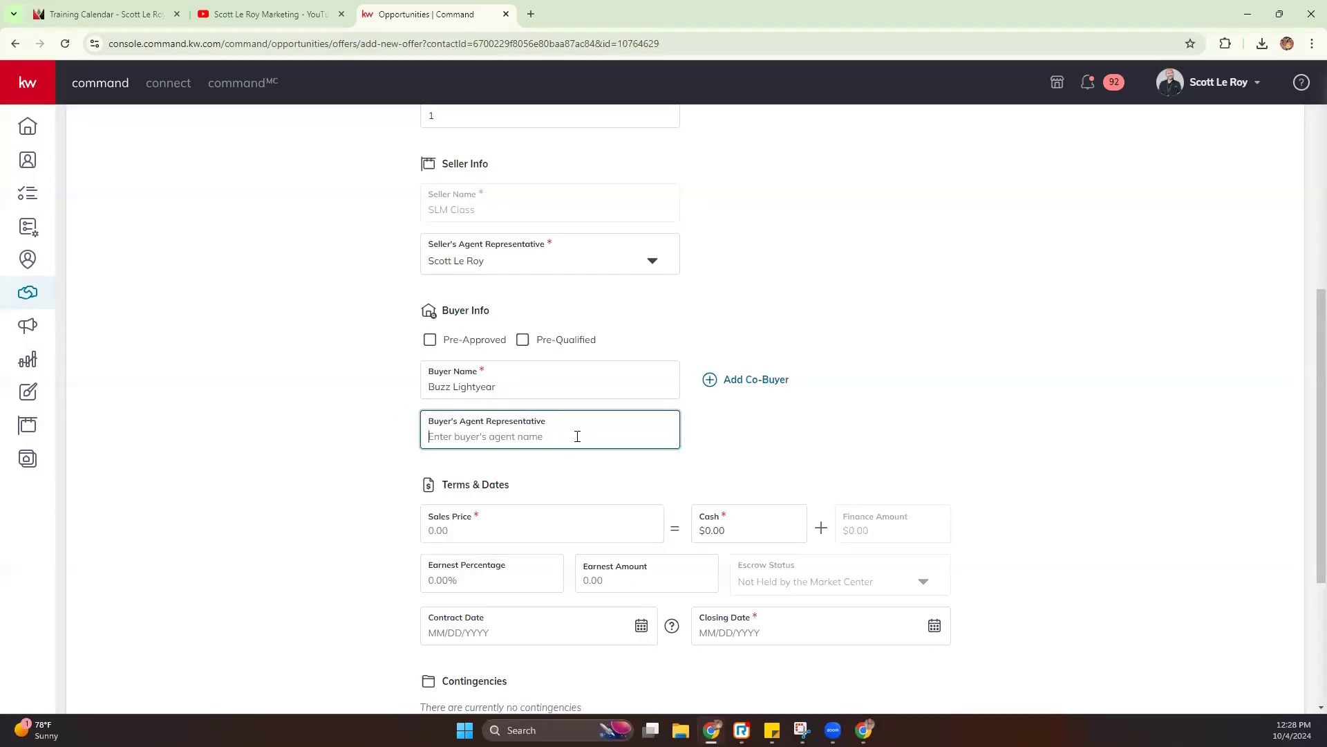
scroll(578, 436, "down", 1)
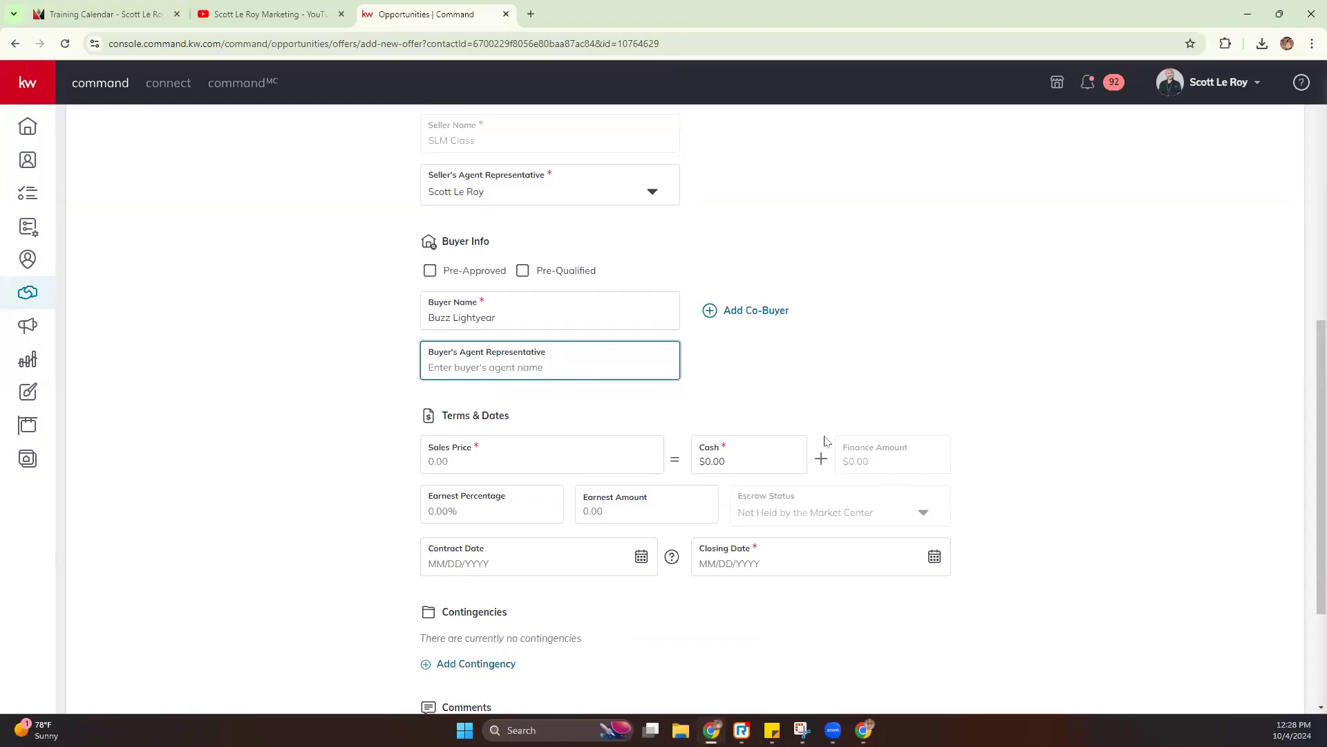
left_click(450, 461)
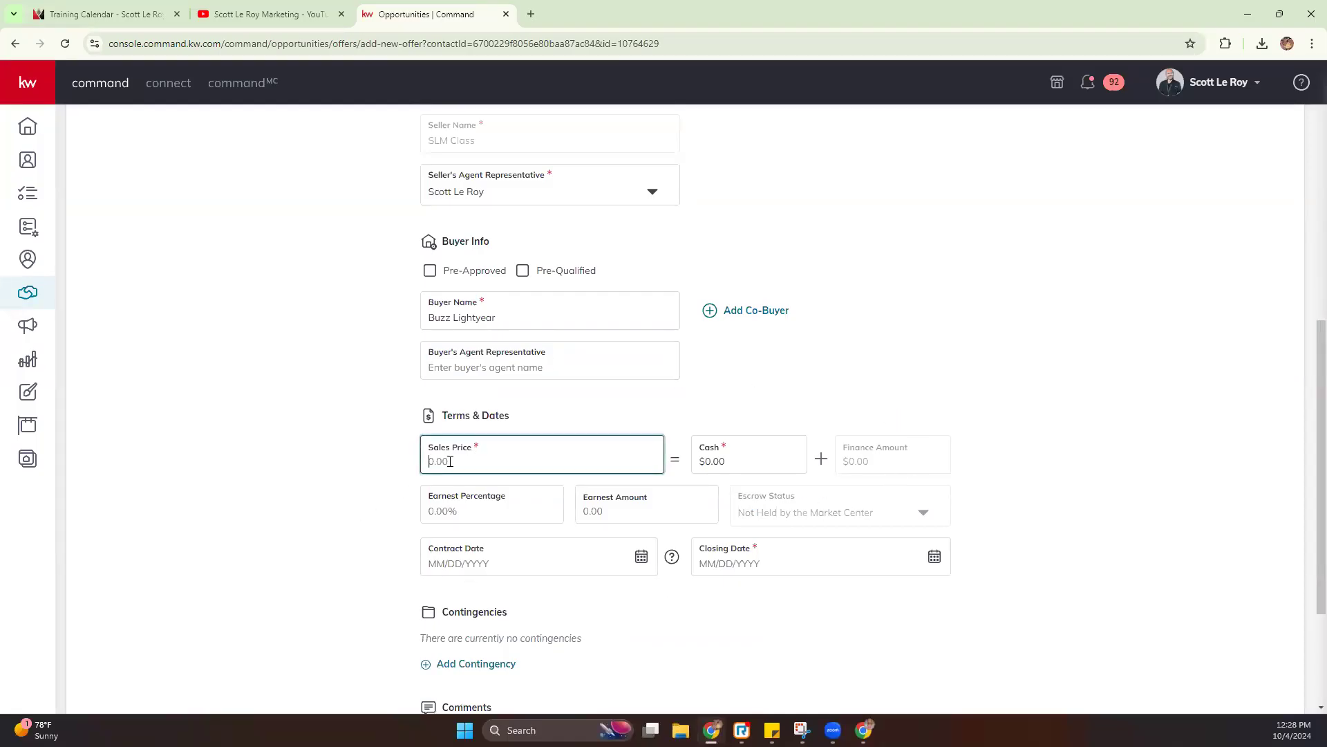
scroll(275, 234, "up", 6)
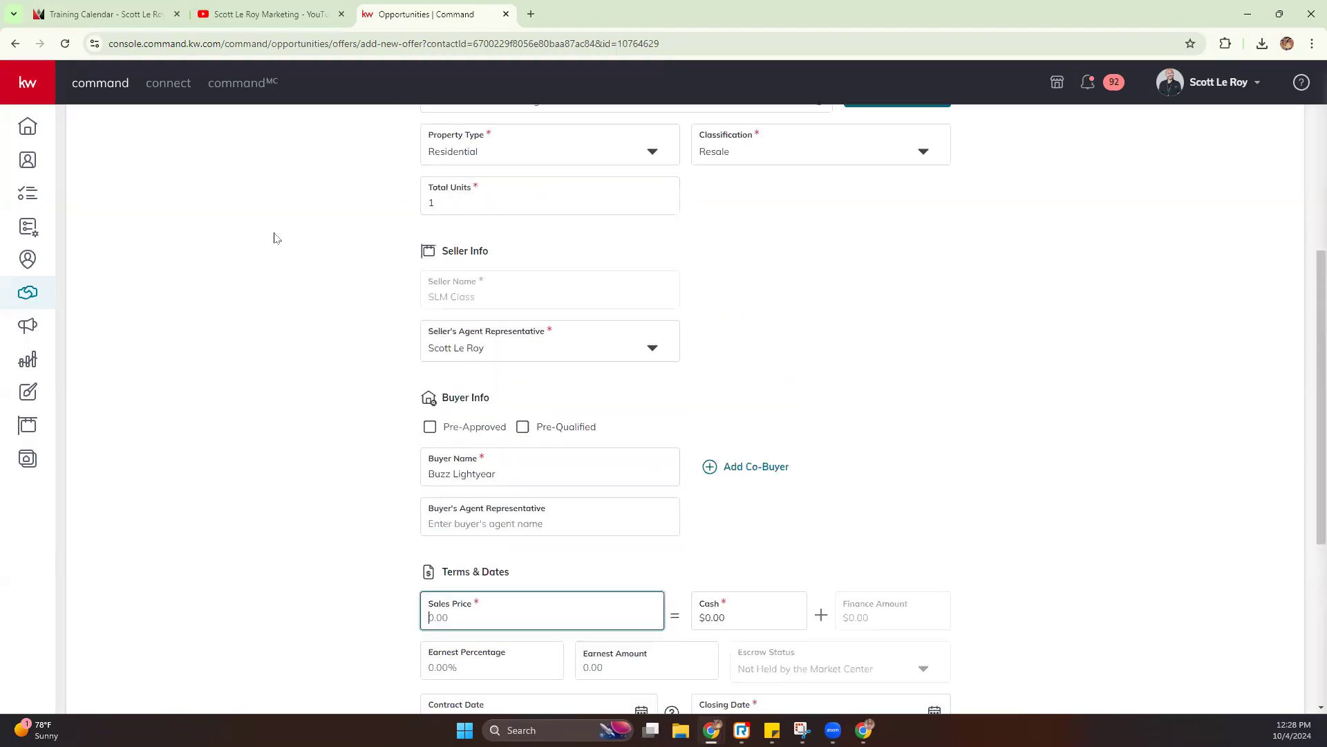
Set the offer's sales price to $250,000 and its cash amount to $25,000 under Terms & Dates.
scroll(379, 323, "down", 6)
type("250,00")
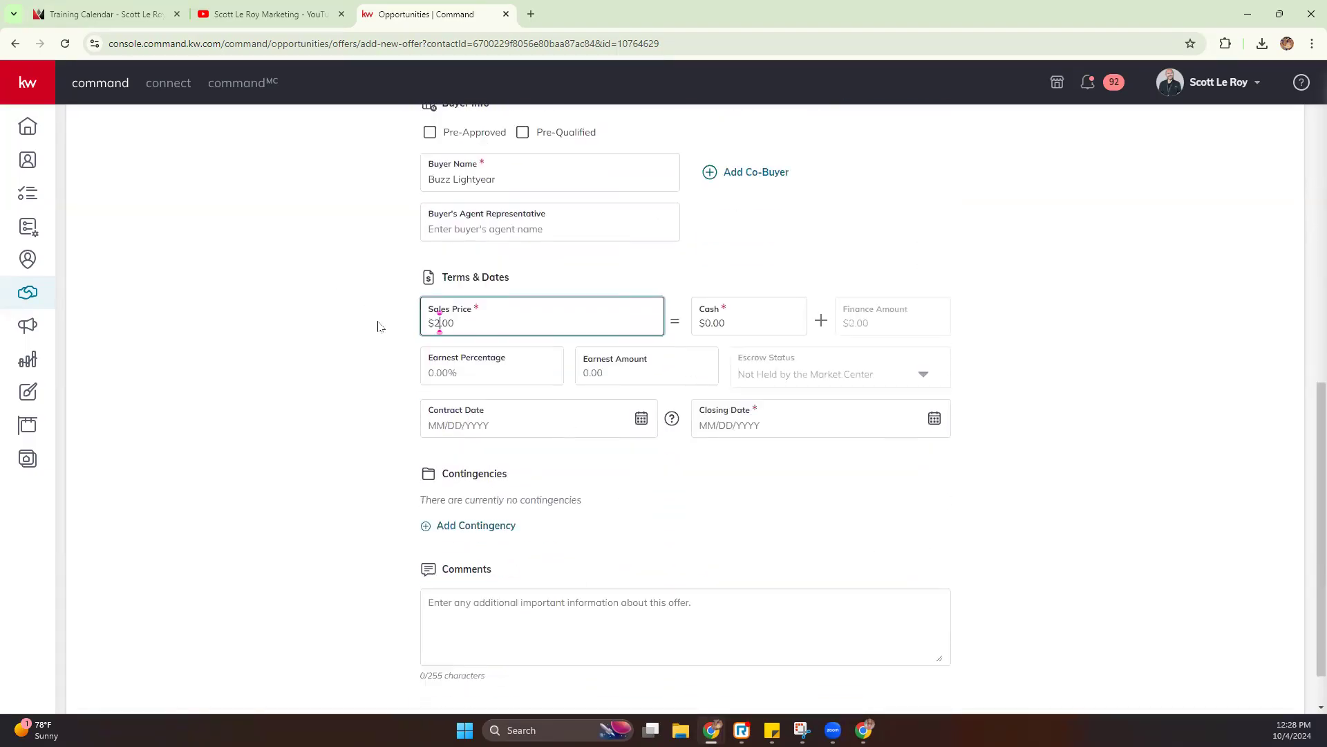
type("0")
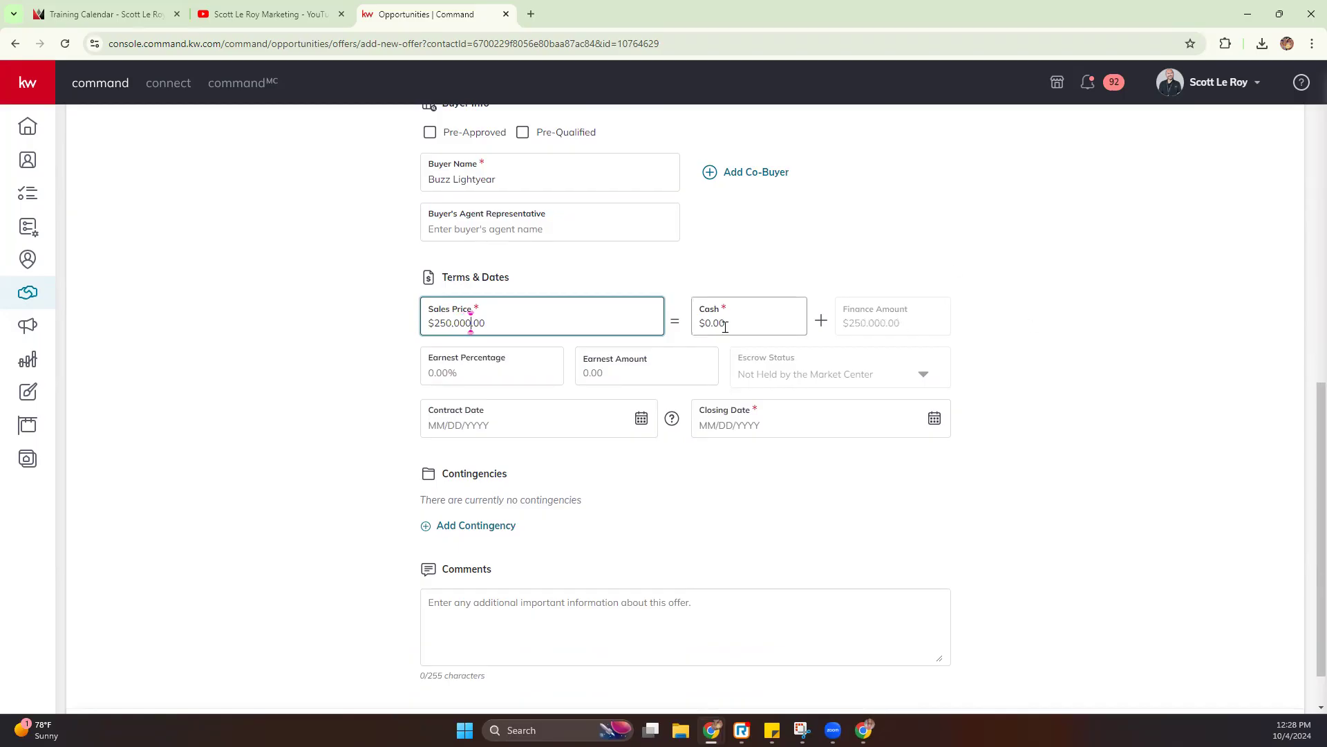
left_click_drag(726, 323, 705, 327)
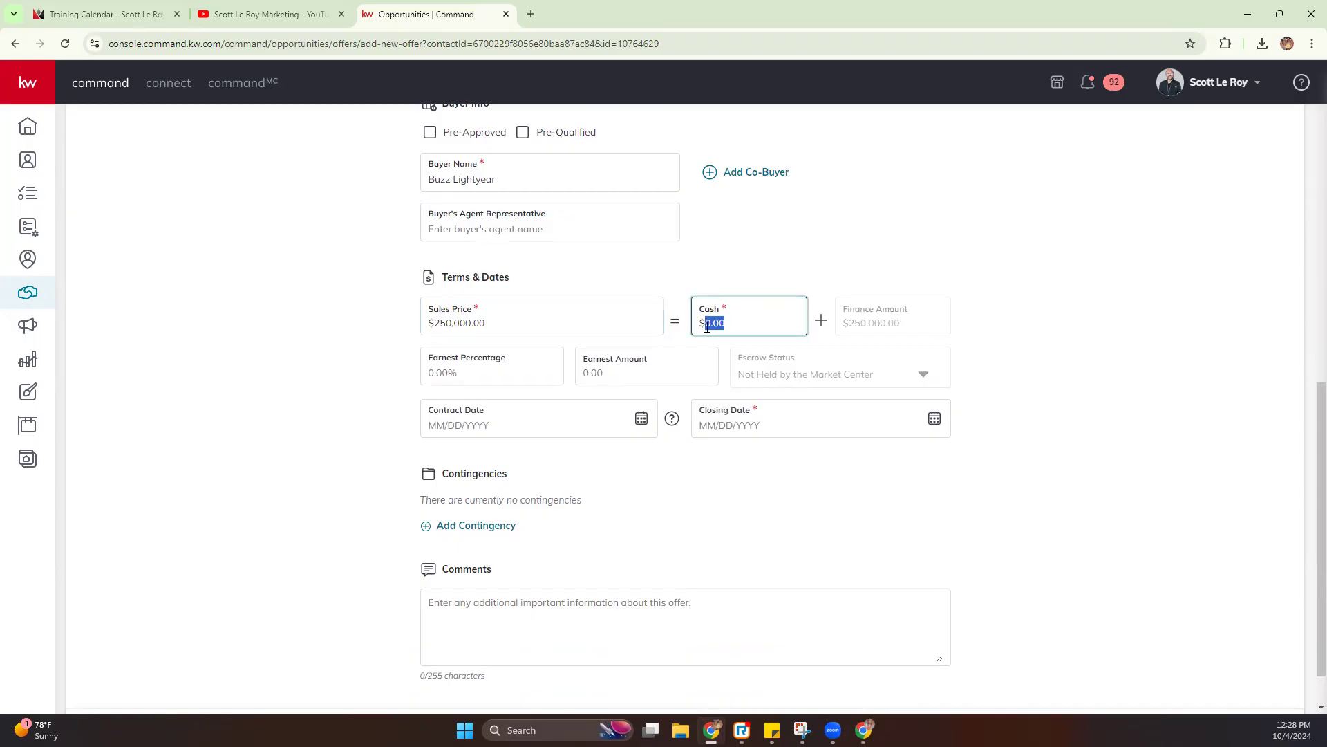
type("25000")
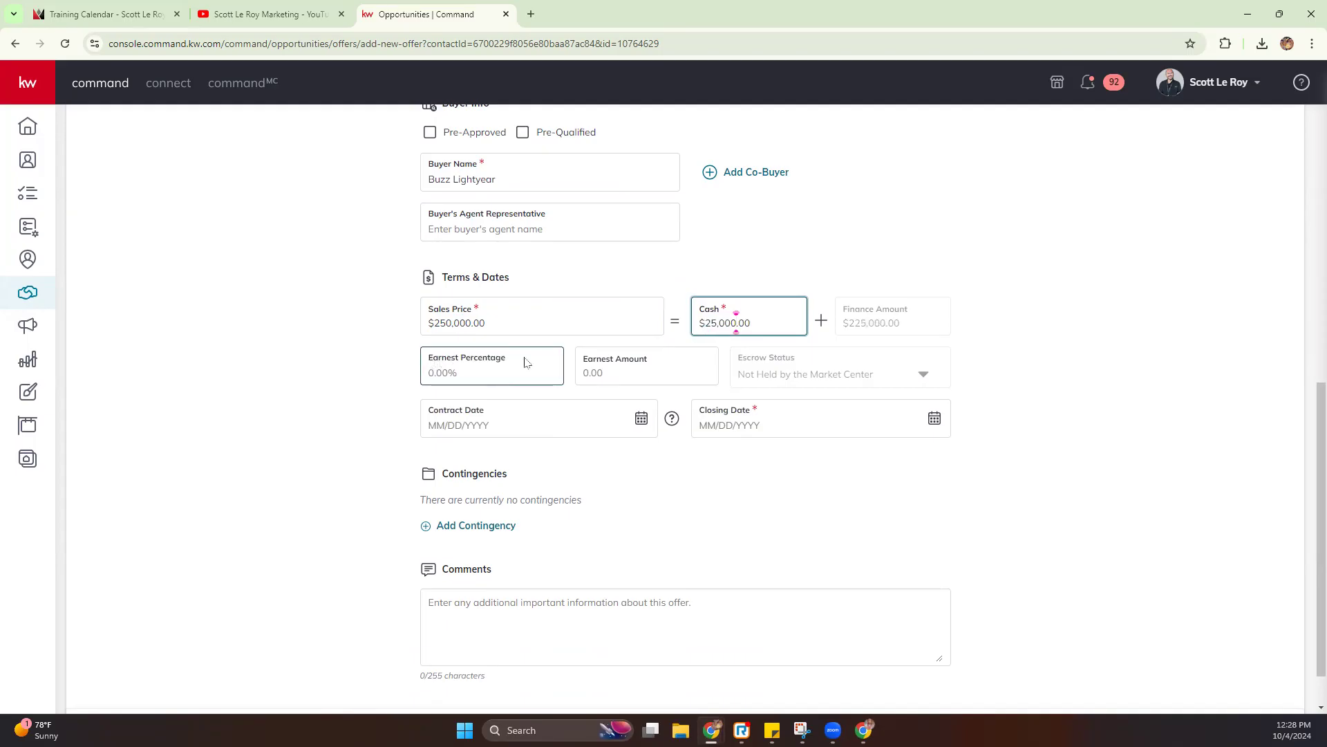
Set the offer's earnest amount to $200 and review the escrow status options without changing the selection.
left_click_drag(701, 364, 567, 387)
key("Tab")
type("20")
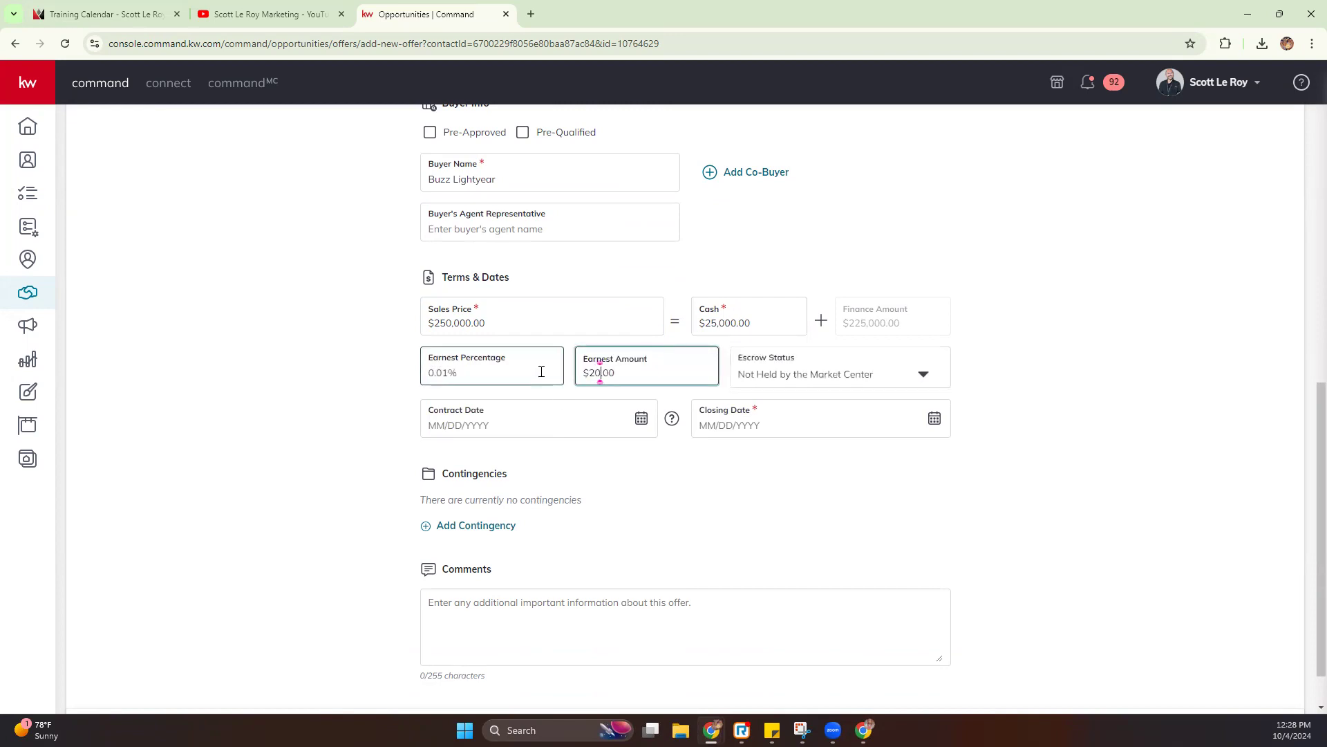
type("0")
left_click(803, 374)
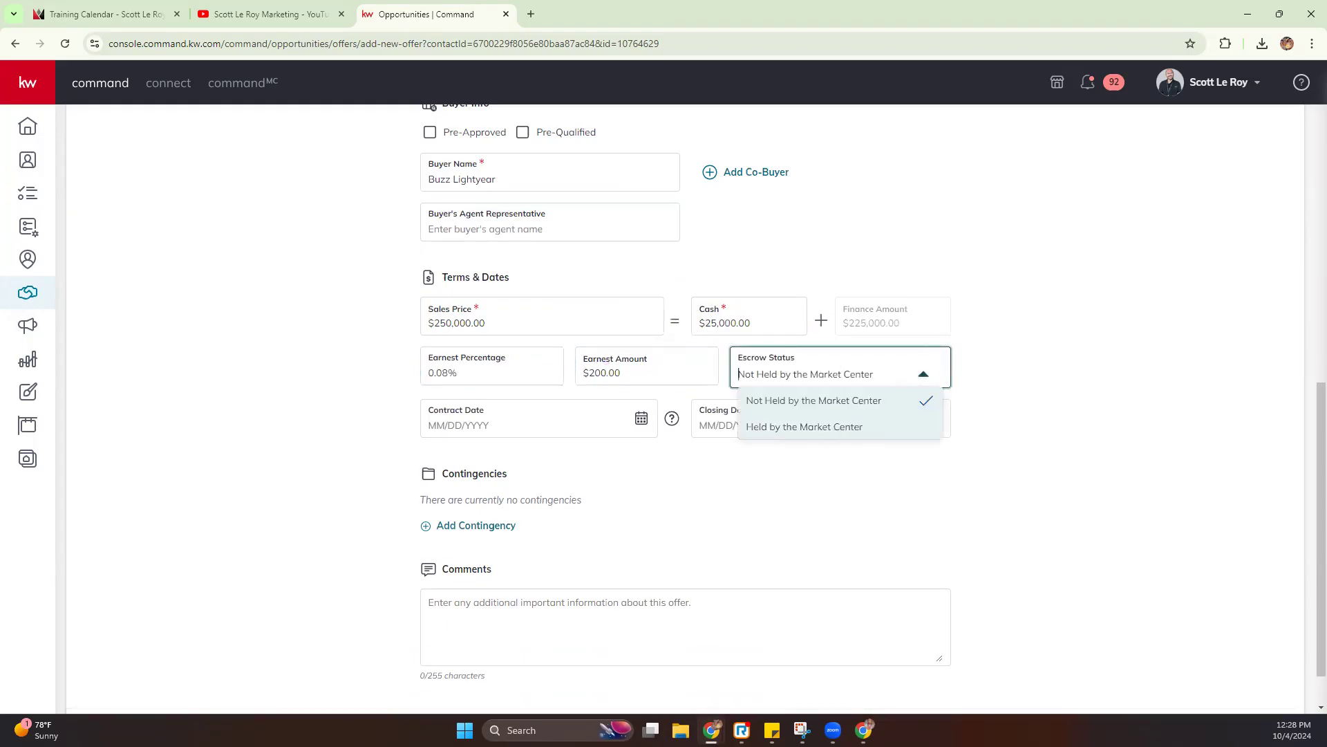
key("Escape")
Set the offer's contract date to 10/04/2024 and its closing date to 11/30/2024.
left_click(469, 421)
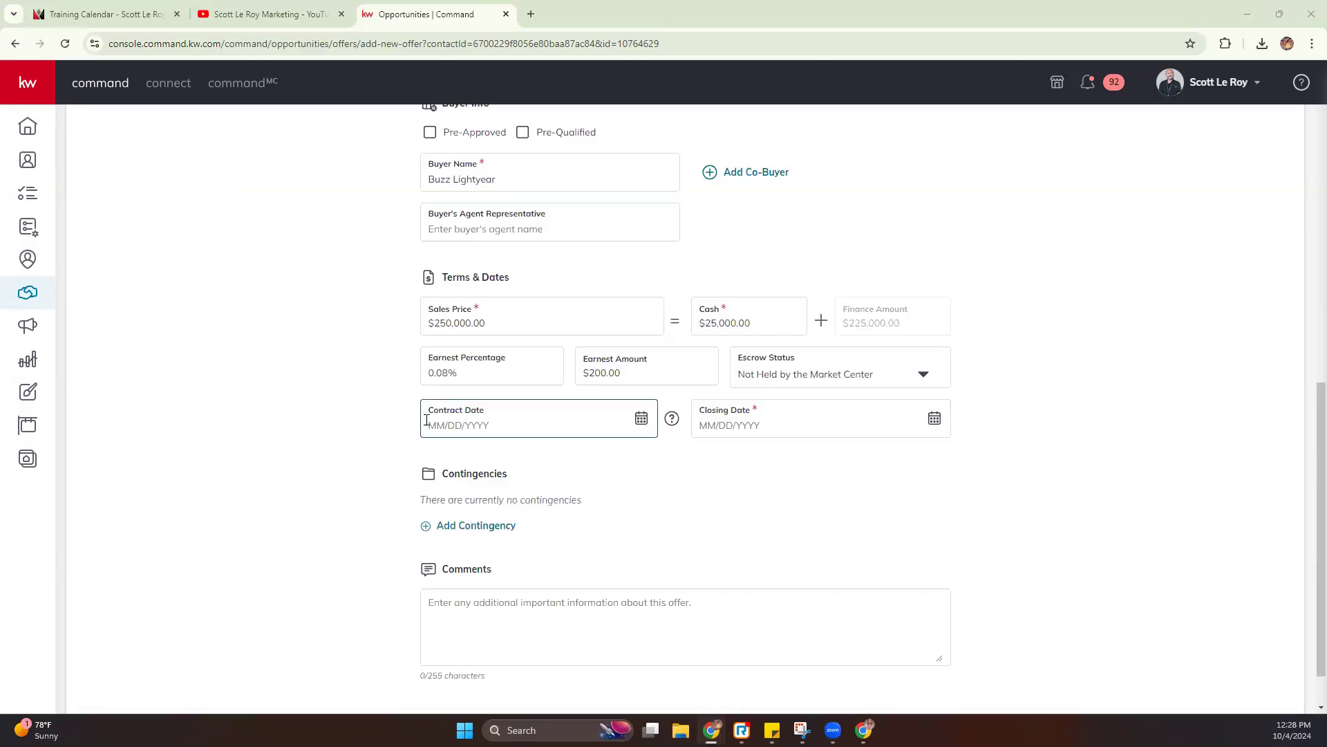
left_click(641, 419)
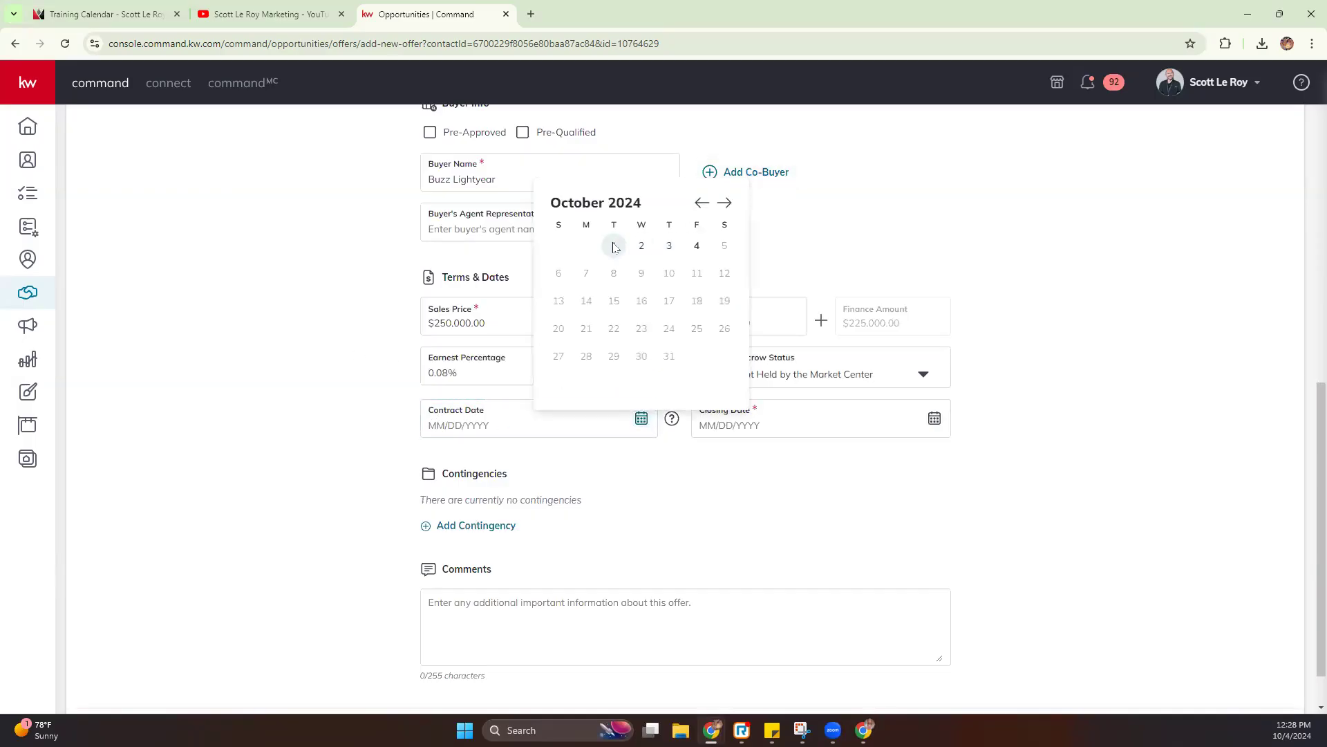
left_click(697, 247)
left_click(787, 421)
left_click(934, 419)
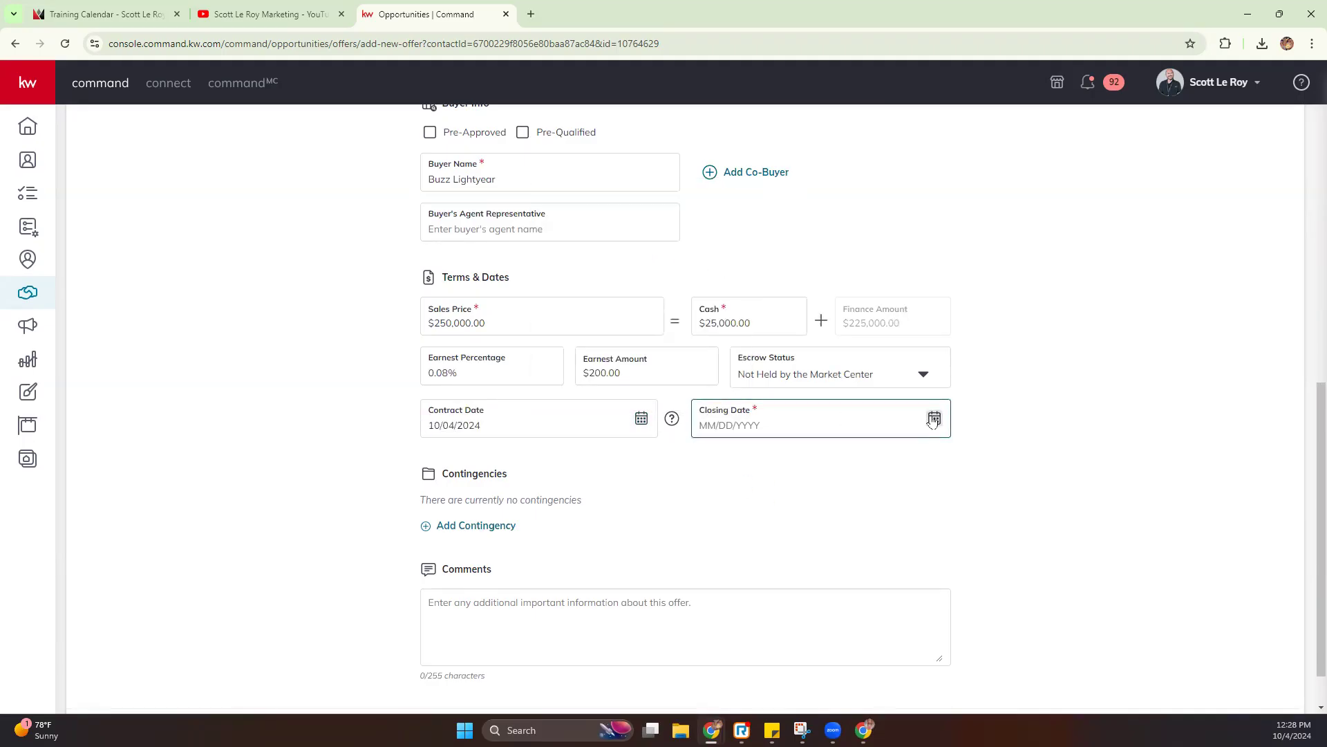
left_click(1018, 202)
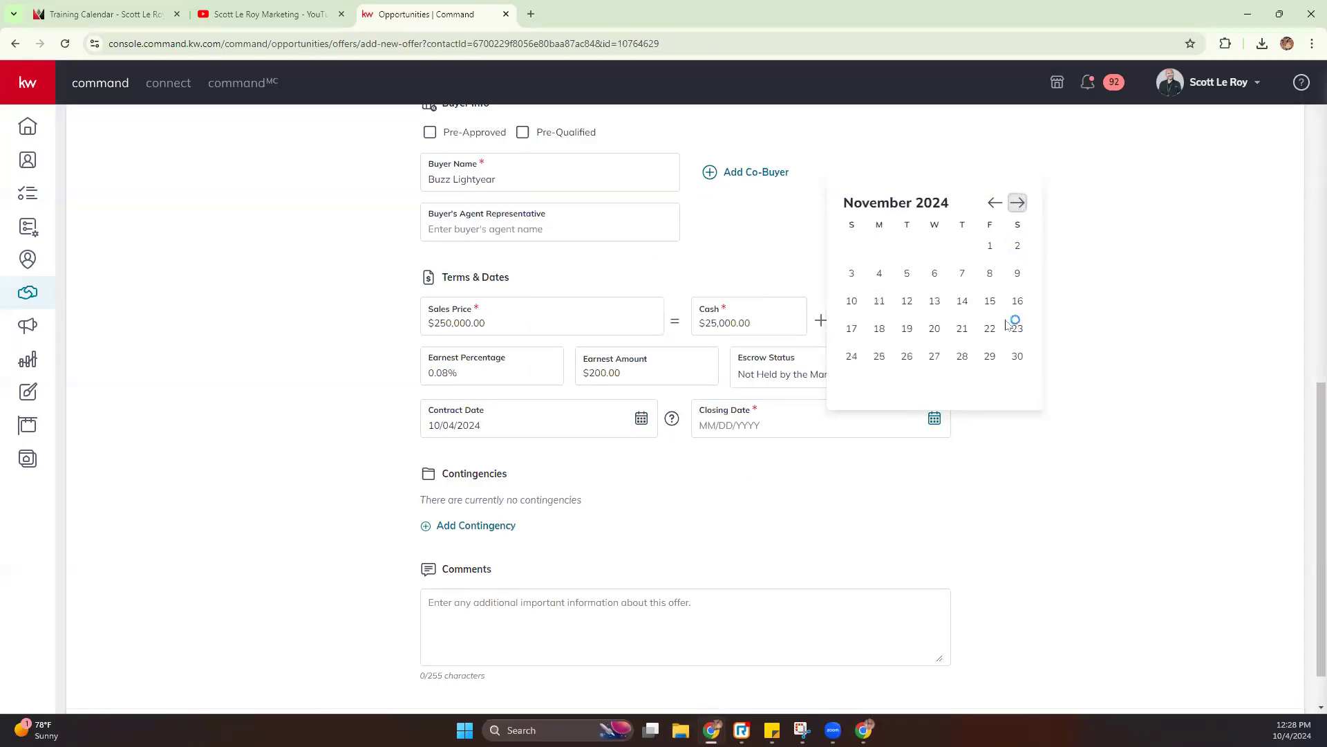
left_click(1017, 356)
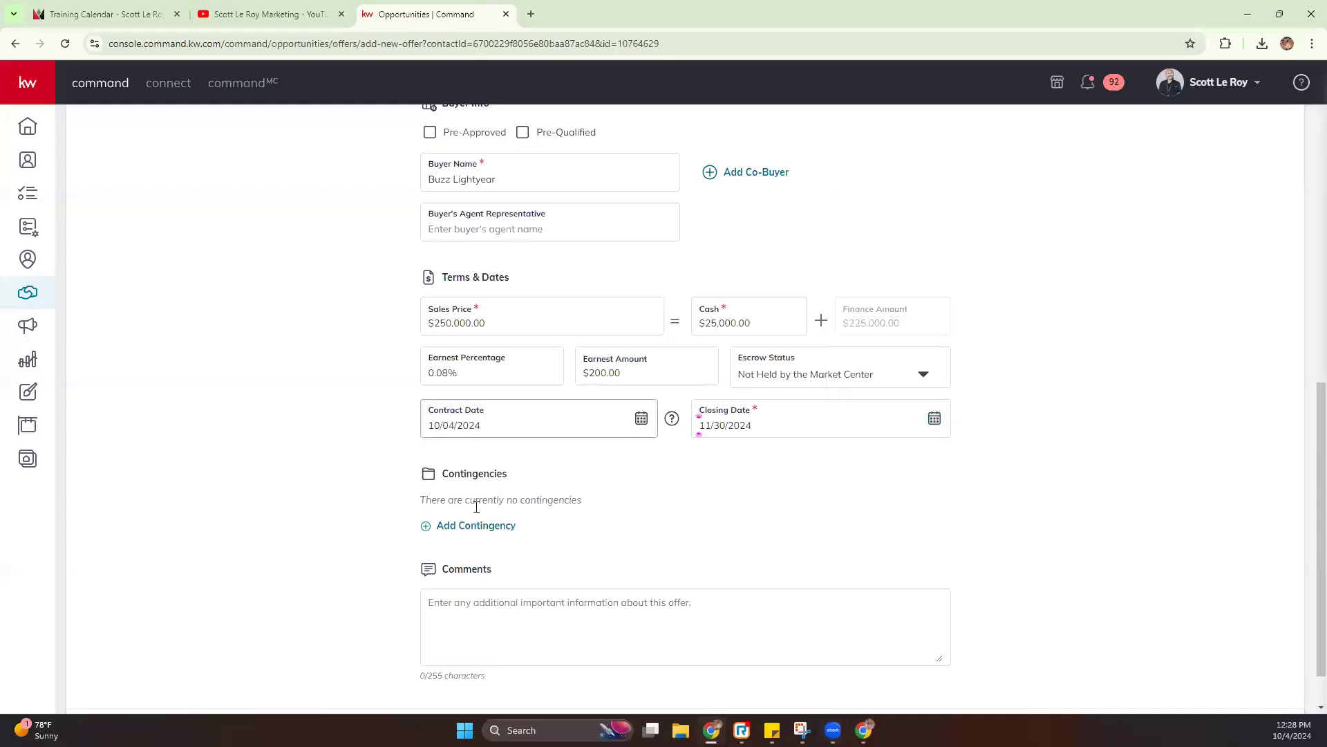
Review the contingencies and comments sections, leave them empty, and create the offer without accepting it.
scroll(504, 495, "down", 1)
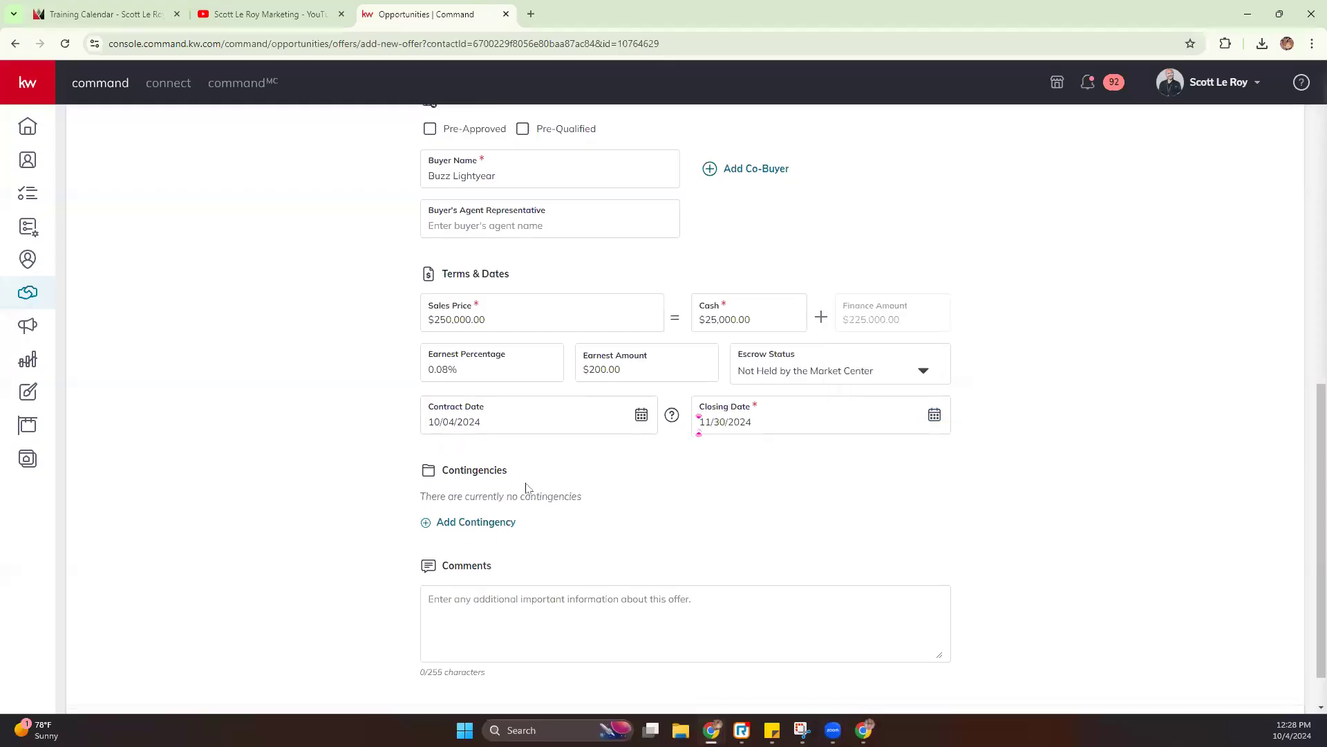
left_click(504, 573)
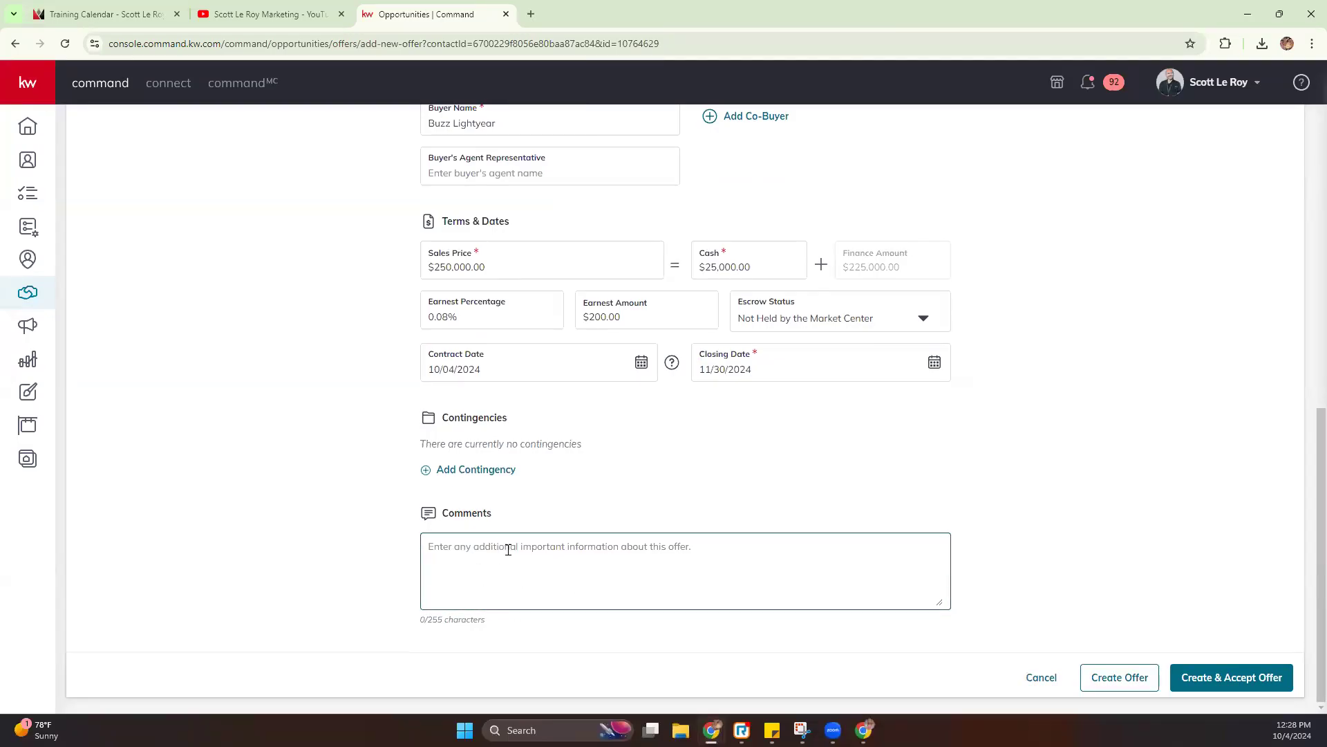
left_click(136, 413)
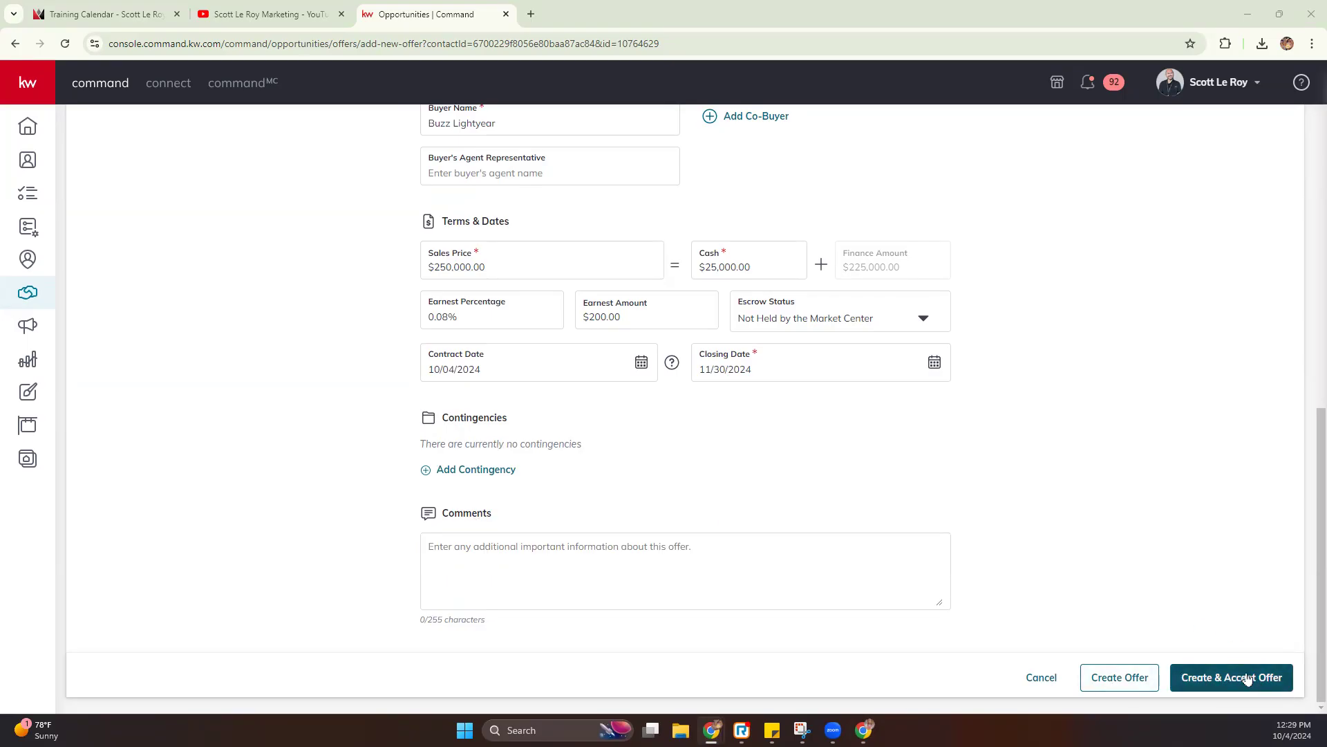
left_click(1132, 680)
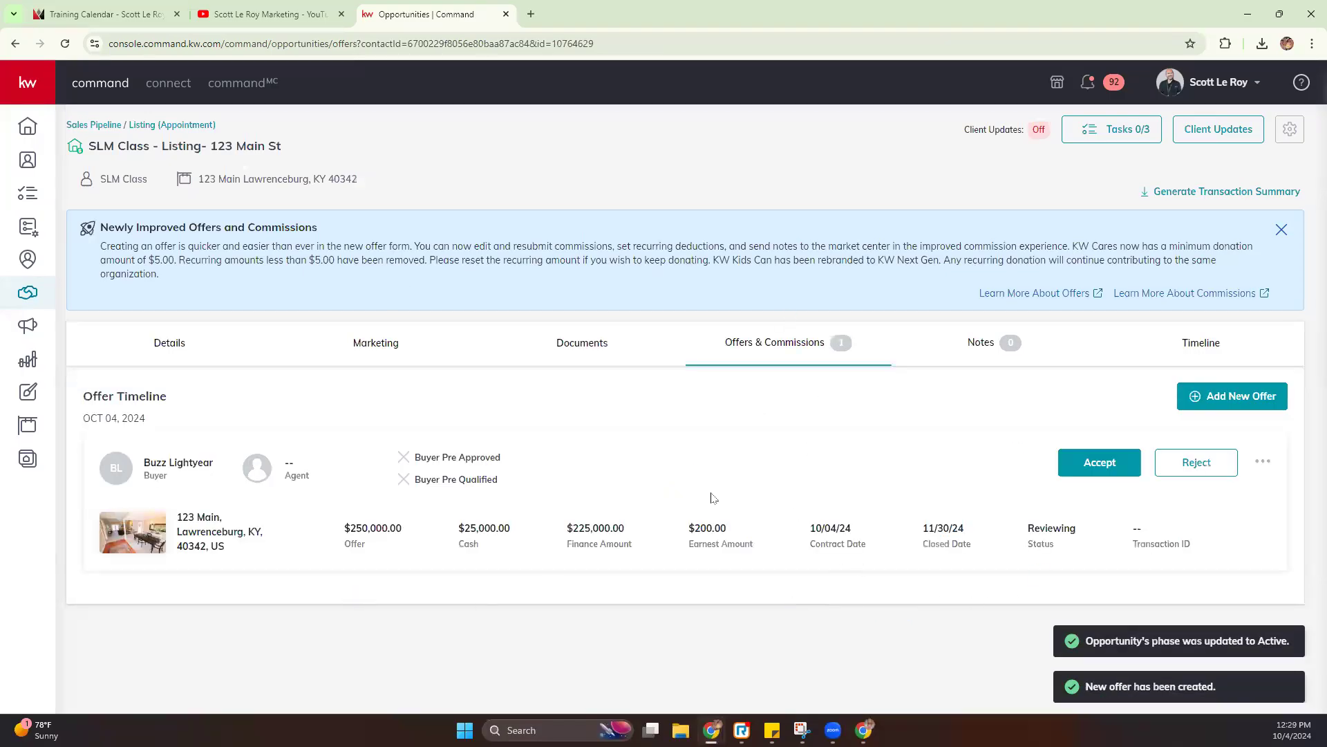
Start a second offer named Initial Offer2 with property type Residential and classification Resale.
left_click(1245, 402)
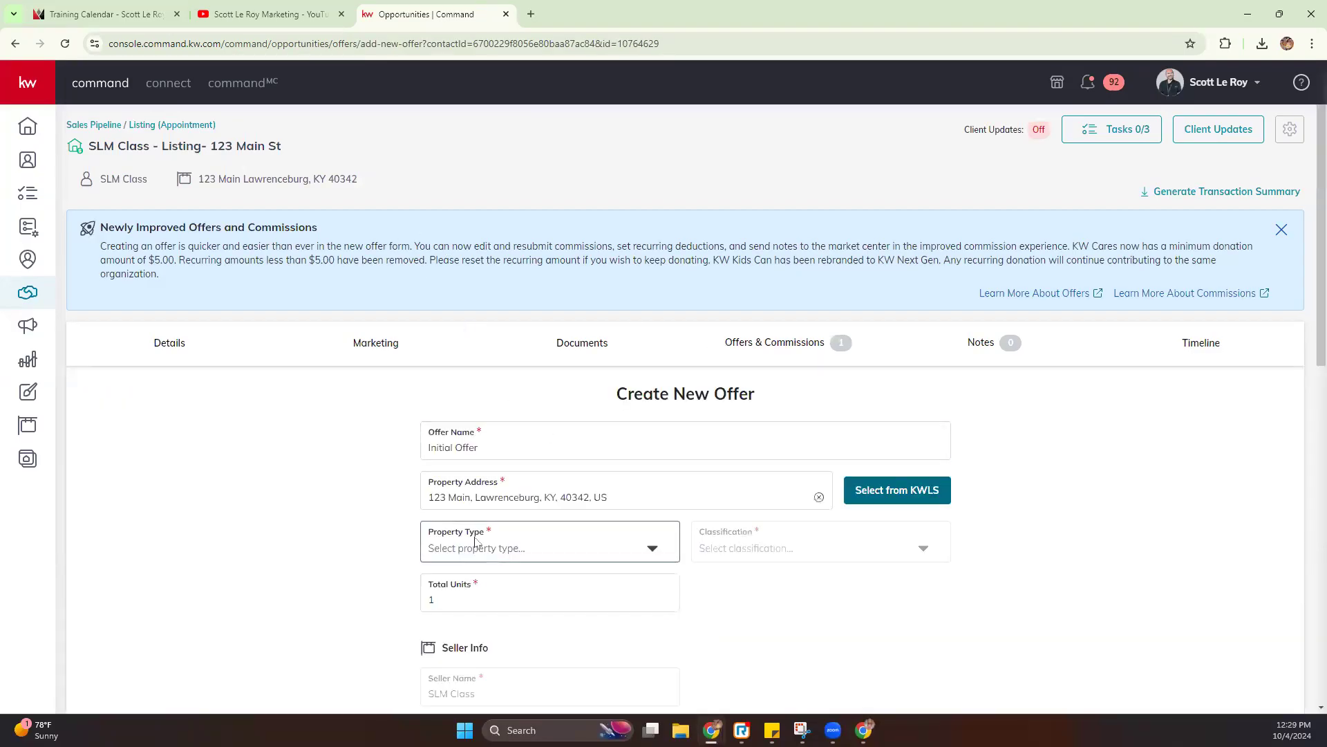
left_click(479, 548)
left_click(474, 583)
left_click(750, 550)
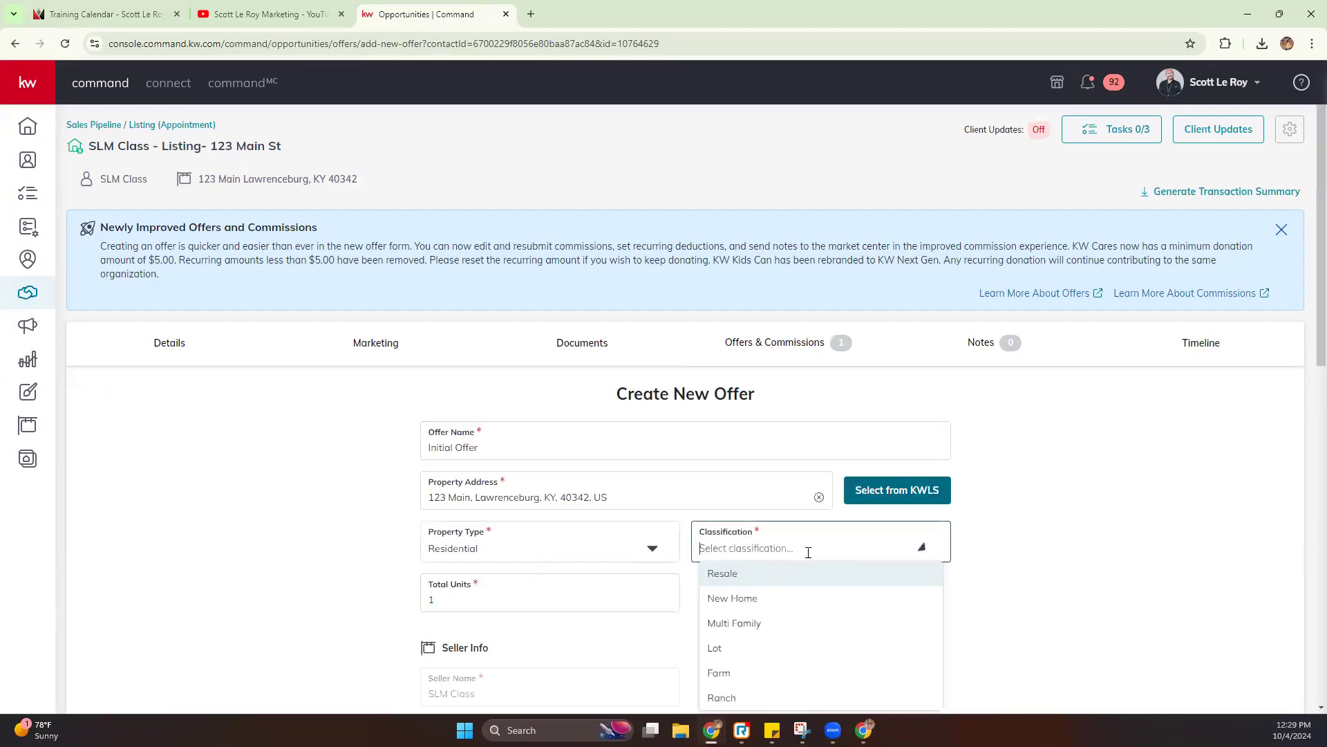
left_click(734, 576)
scroll(338, 535, "down", 2)
left_click(511, 313)
type("2")
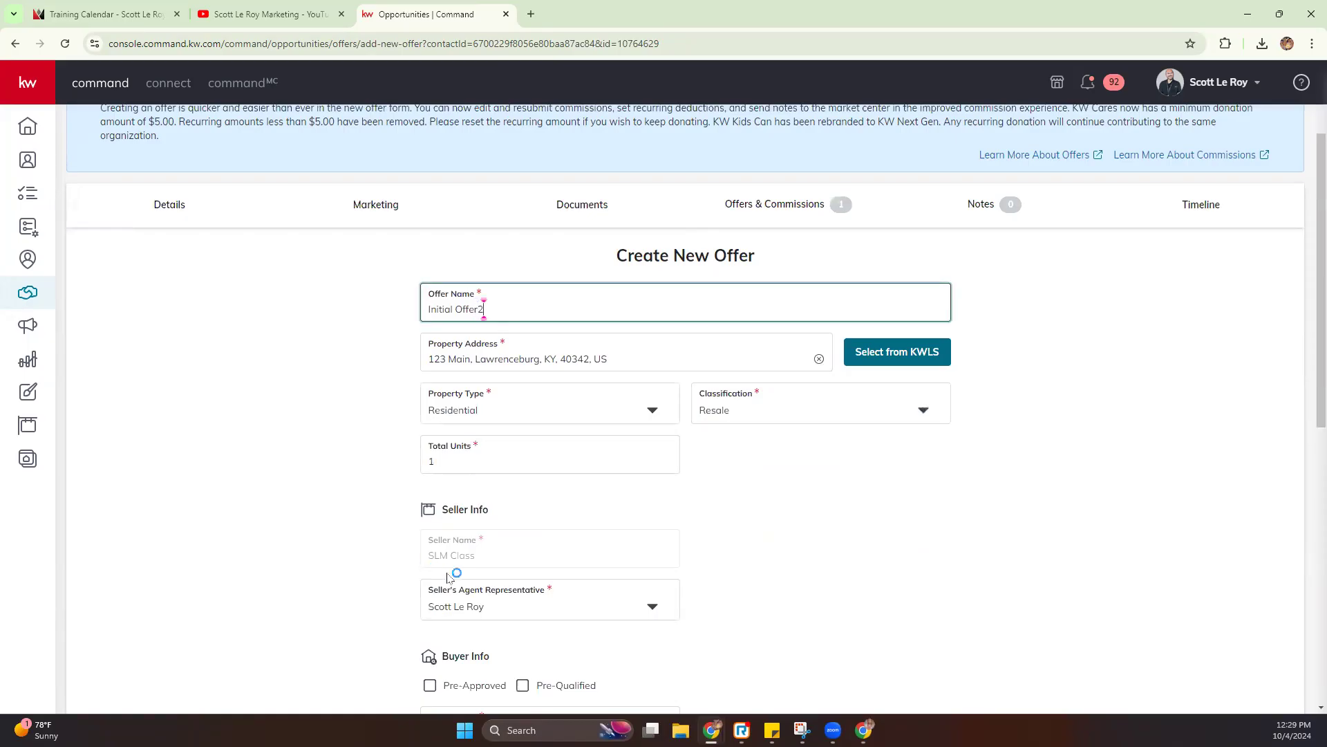
Enter the second buyer's full name in the new offer's Buyer Info section.
scroll(474, 608, "down", 2)
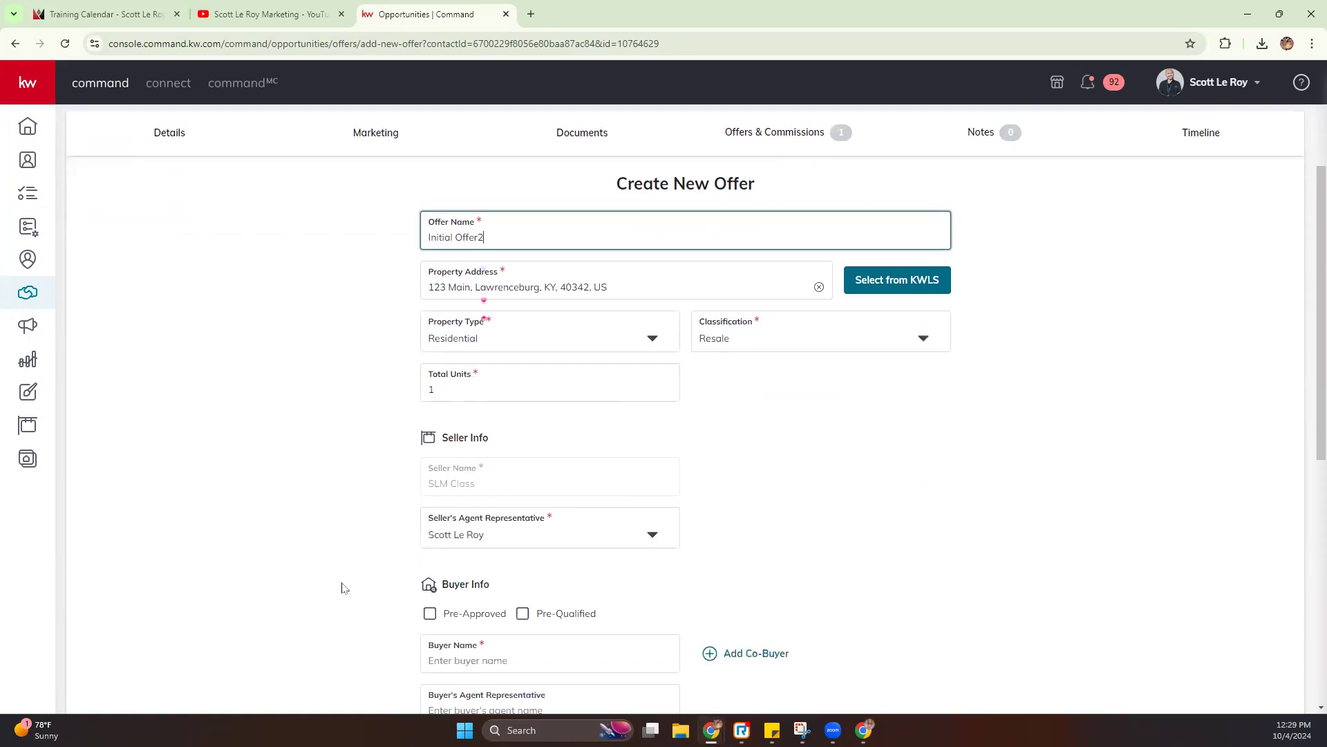
left_click(485, 593)
type("M")
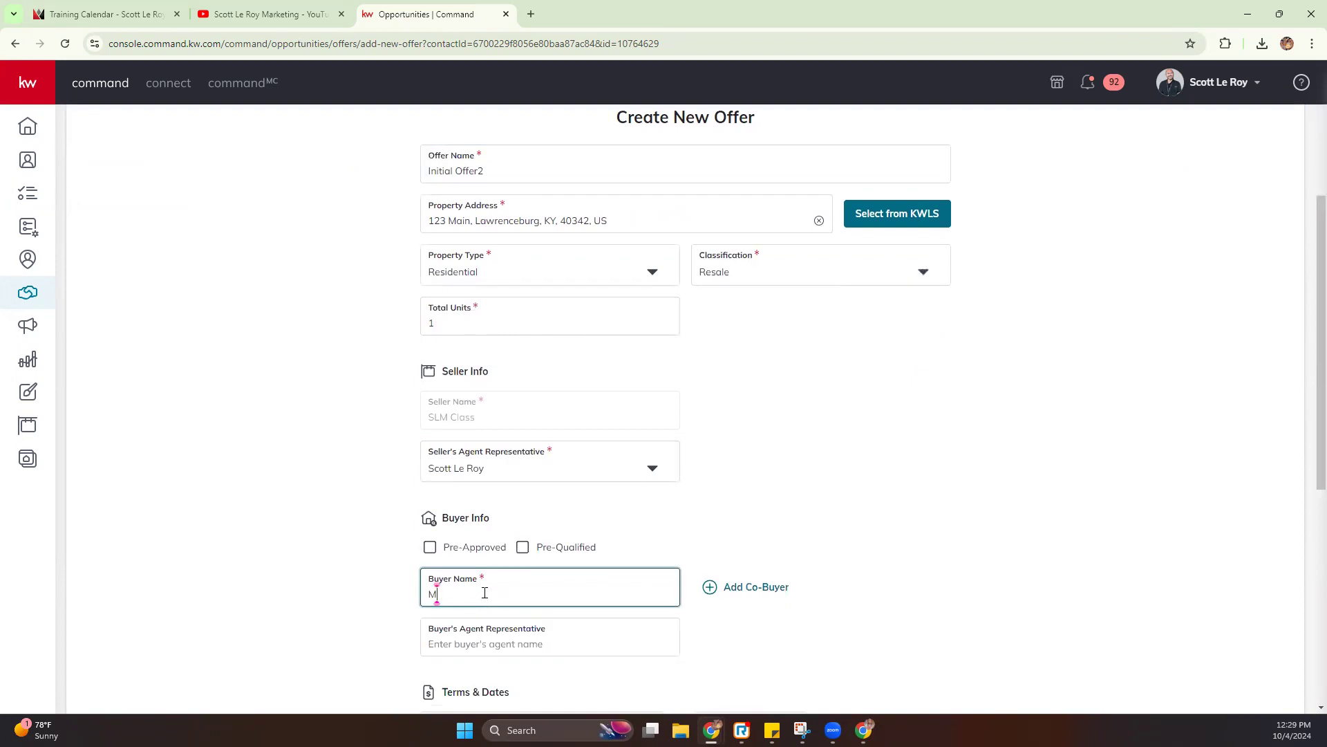
type("innie Mouse")
Set the second offer's sales price to $250,000, cash to $50,000 and earnest amount to $500.
scroll(484, 594, "down", 3)
left_click(500, 531)
type("250,000.0")
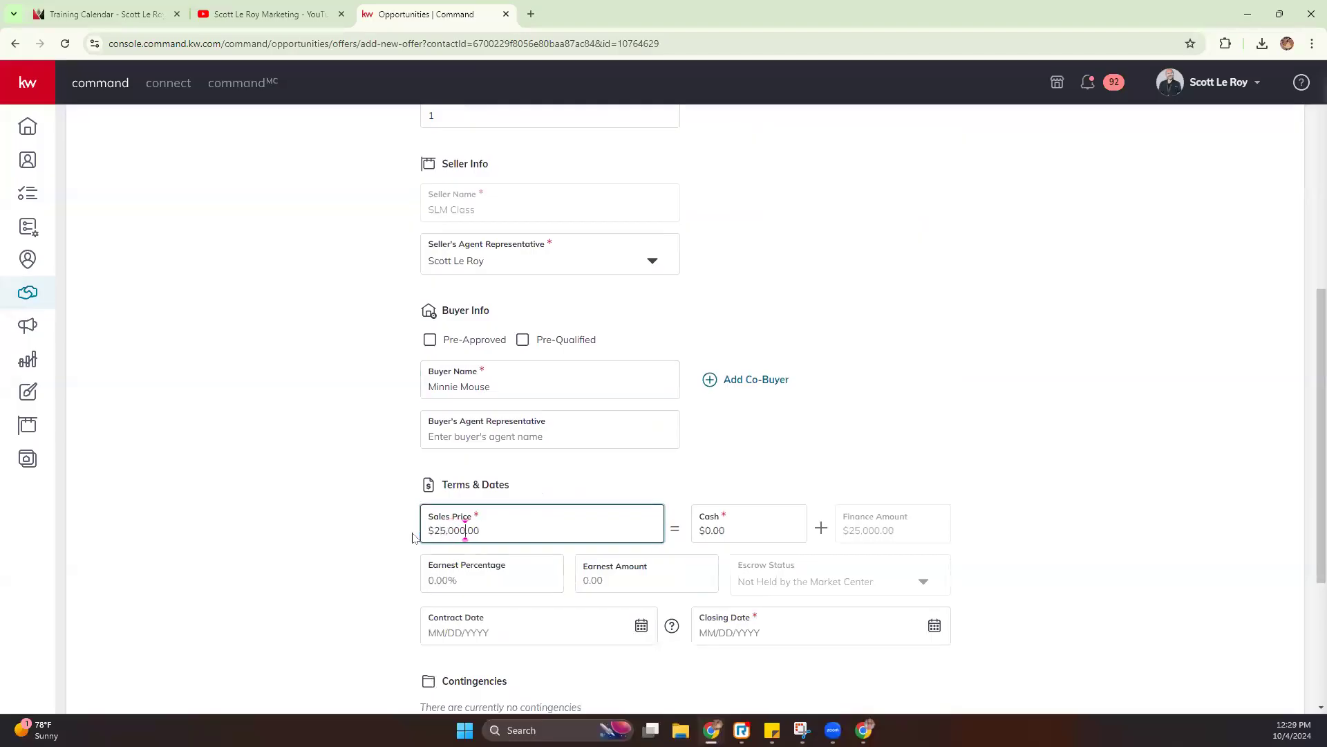
left_click(804, 536)
type("50,000")
left_click(605, 580)
type("500")
Leave the contract date blank, set the closing date to 11/21/2024, and create the second offer without accepting it.
left_click(475, 631)
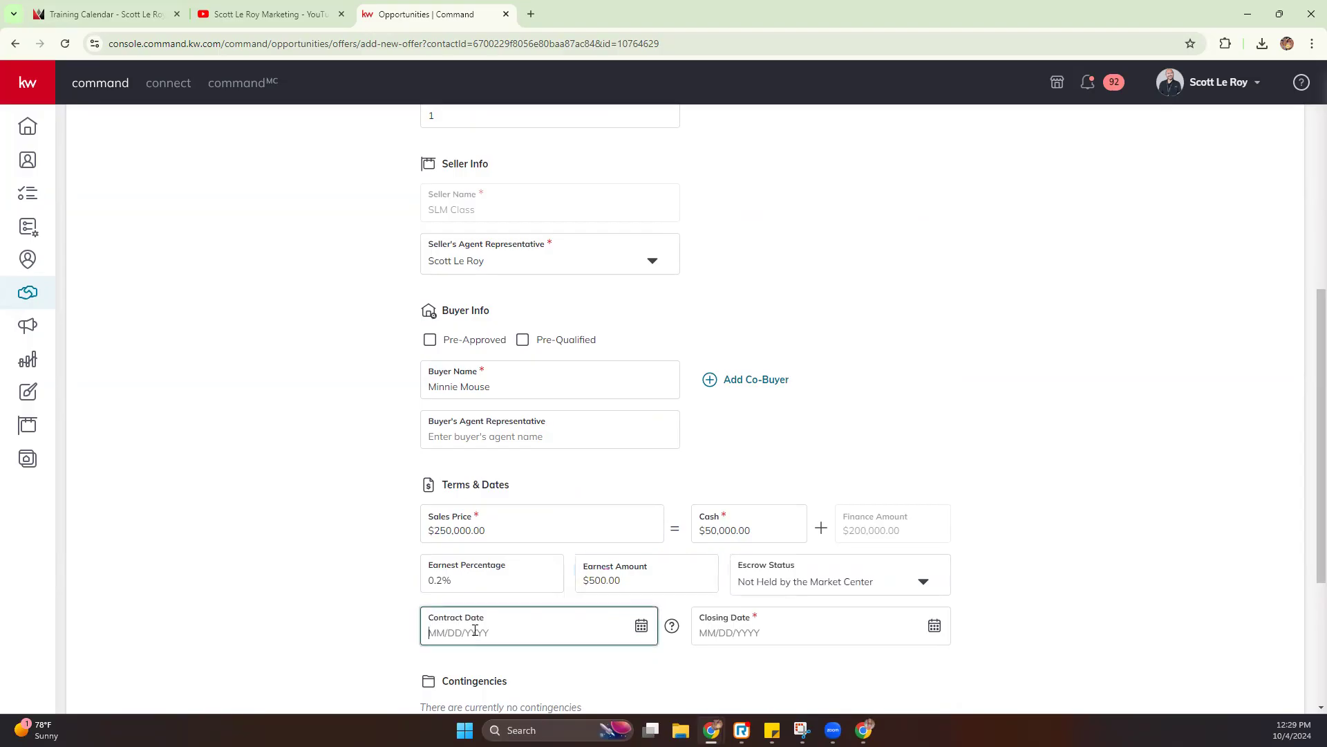
left_click(934, 625)
left_click(991, 413)
left_click(1018, 410)
left_click(1018, 410)
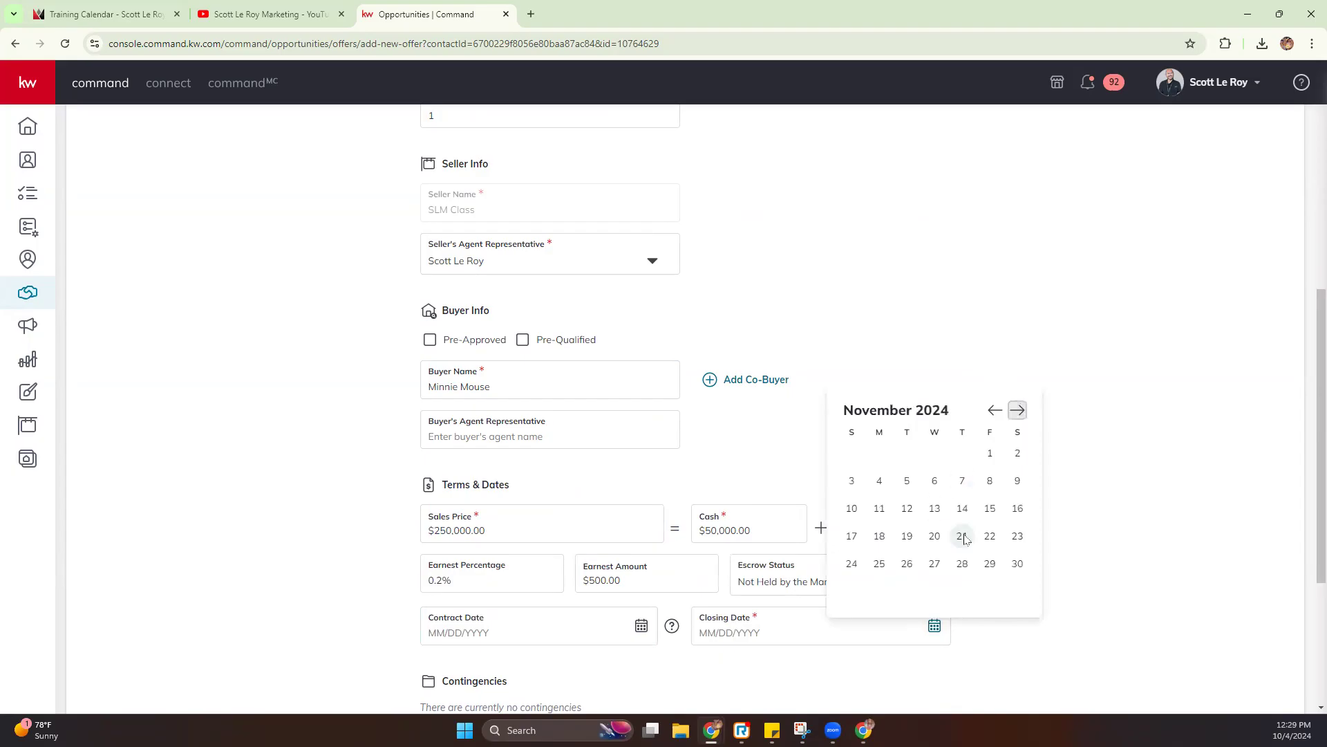
left_click(962, 536)
scroll(558, 603, "down", 4)
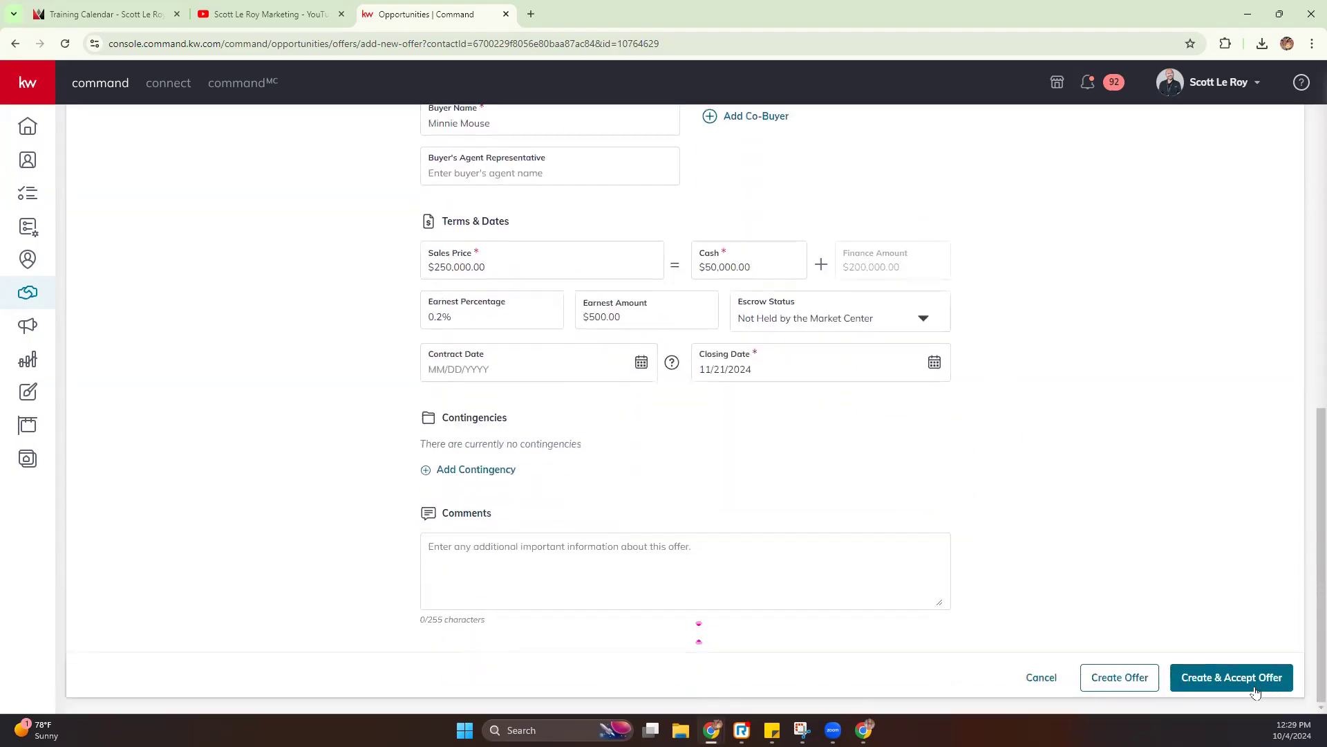
left_click(1097, 680)
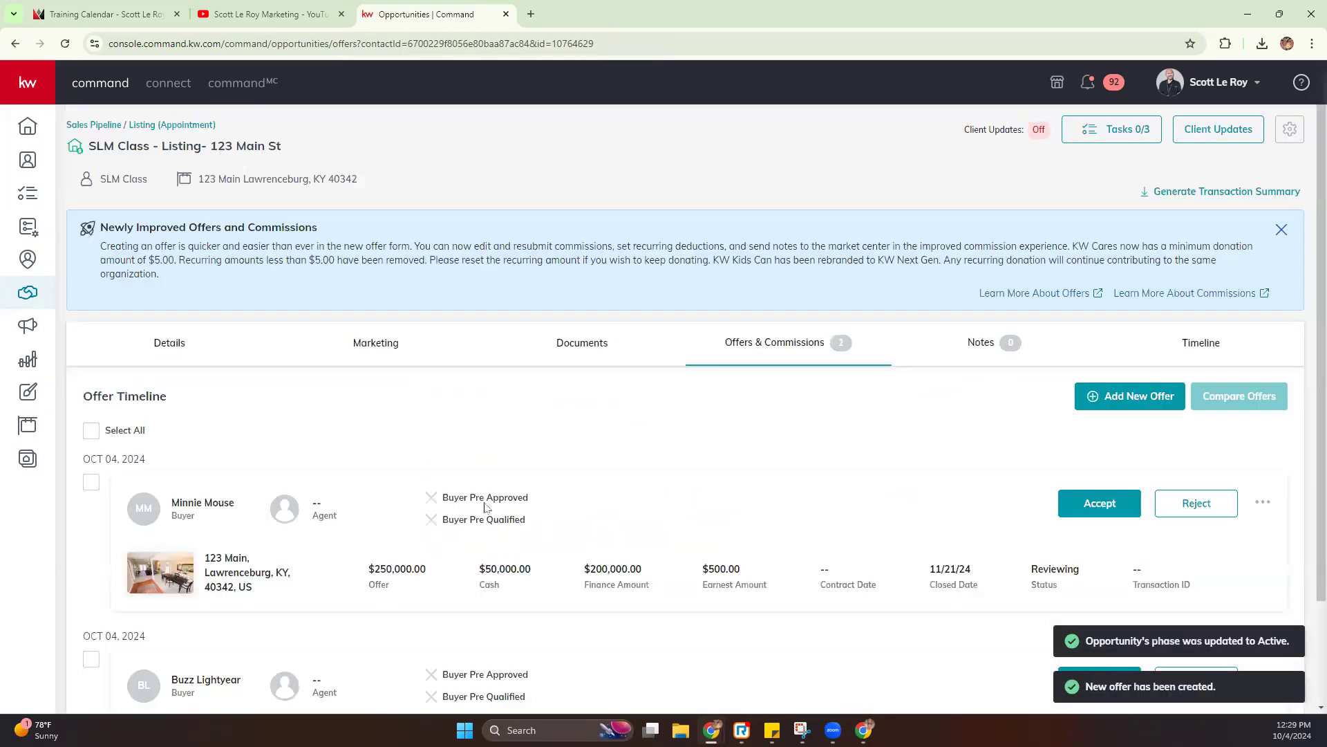
Select all offers in the offer timeline and compare them side by side.
scroll(277, 423, "down", 2)
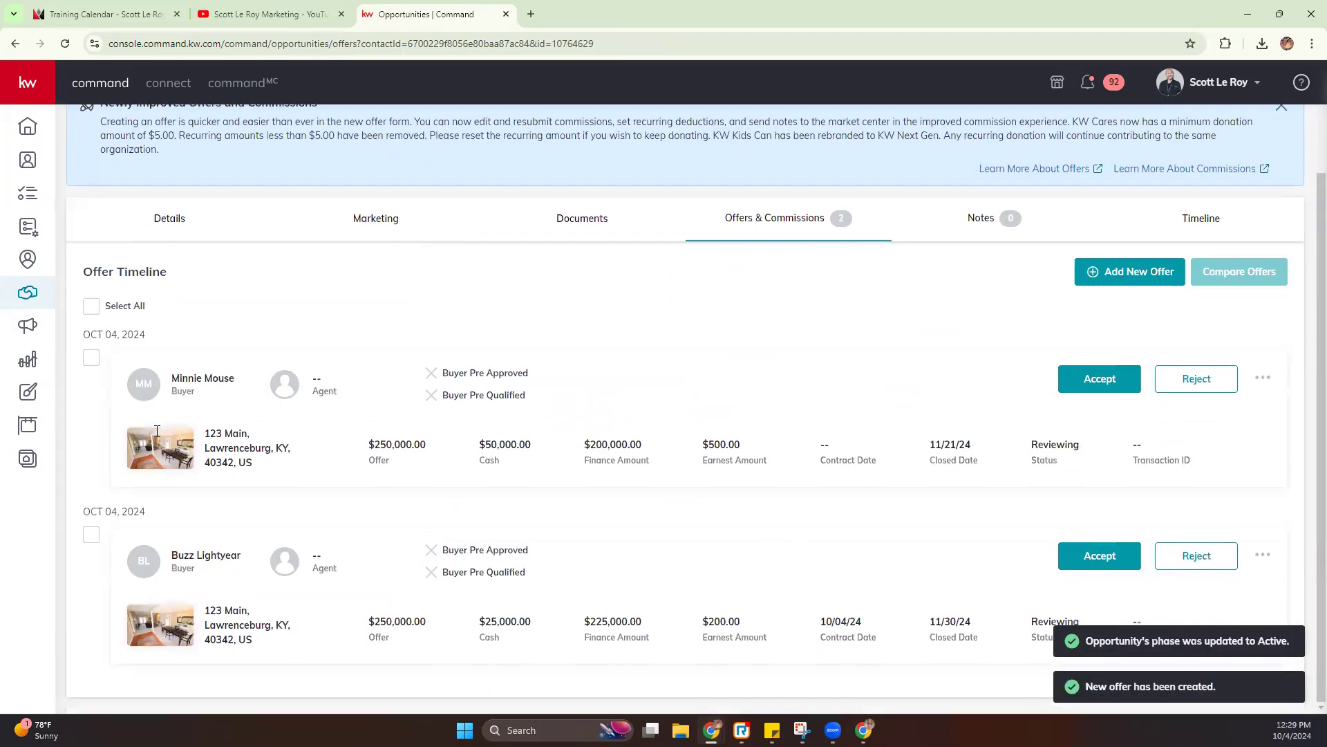
left_click(90, 311)
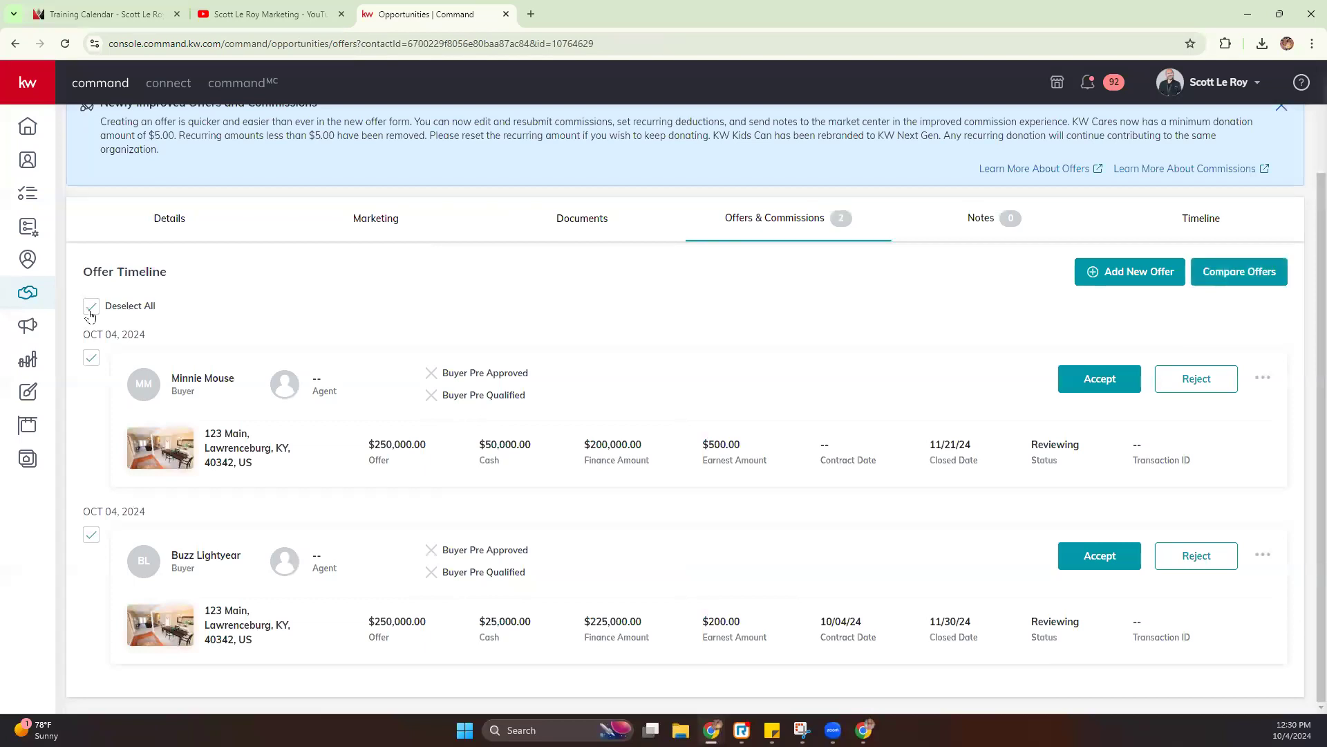
left_click(1257, 277)
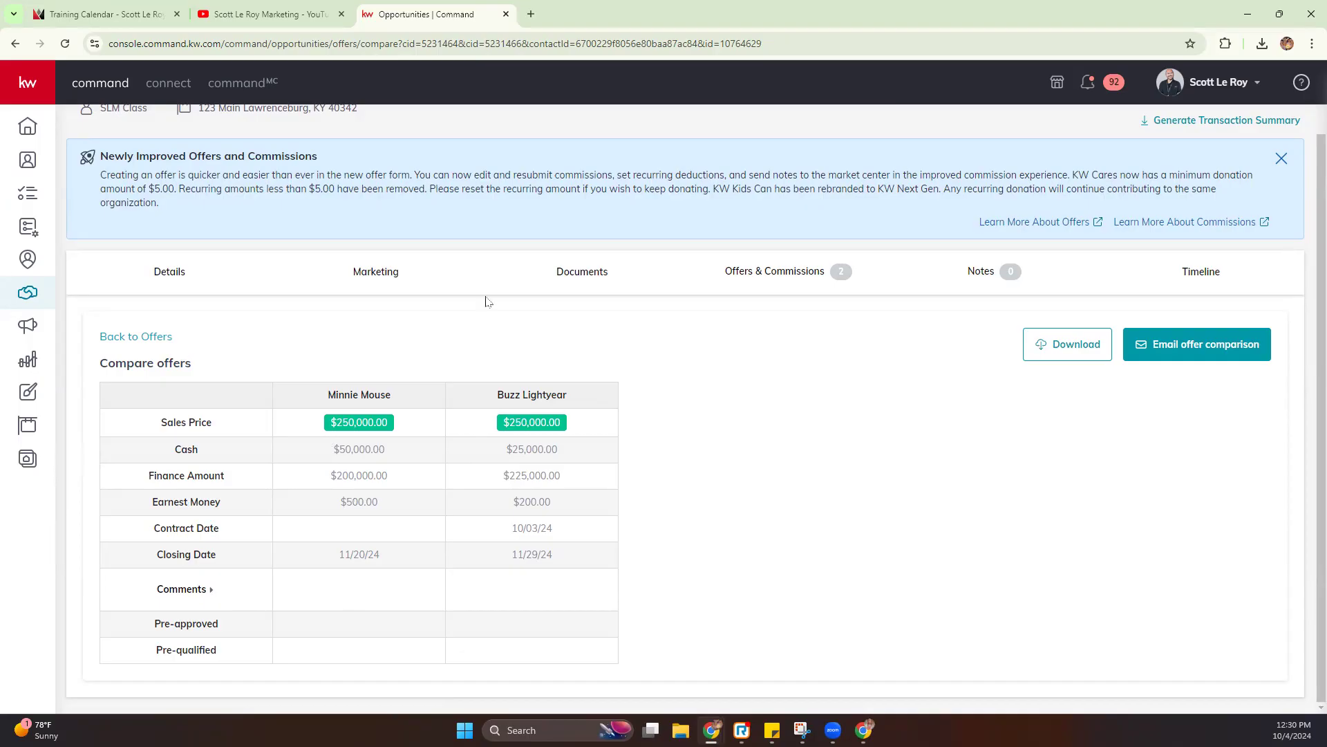
Open the email form for the offer comparison, review its fields, and go back without sending it.
left_click(1178, 344)
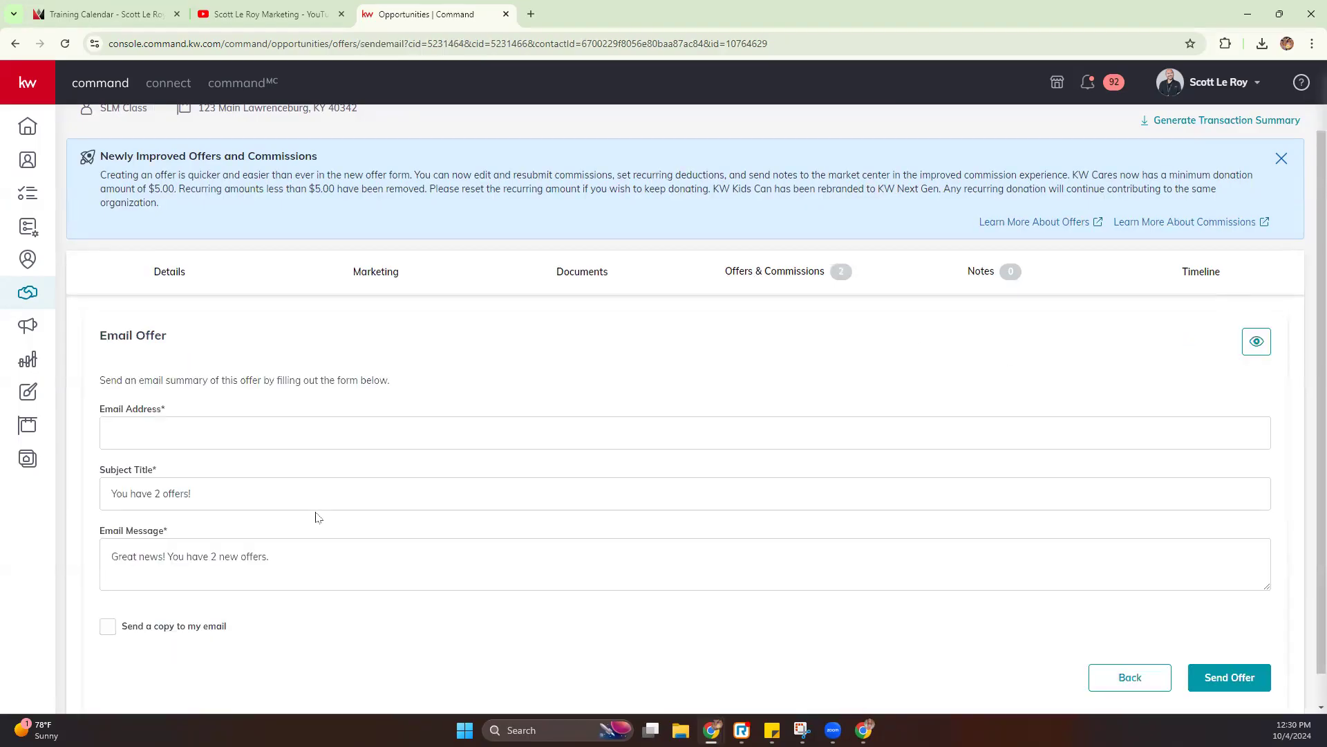
scroll(316, 517, "down", 1)
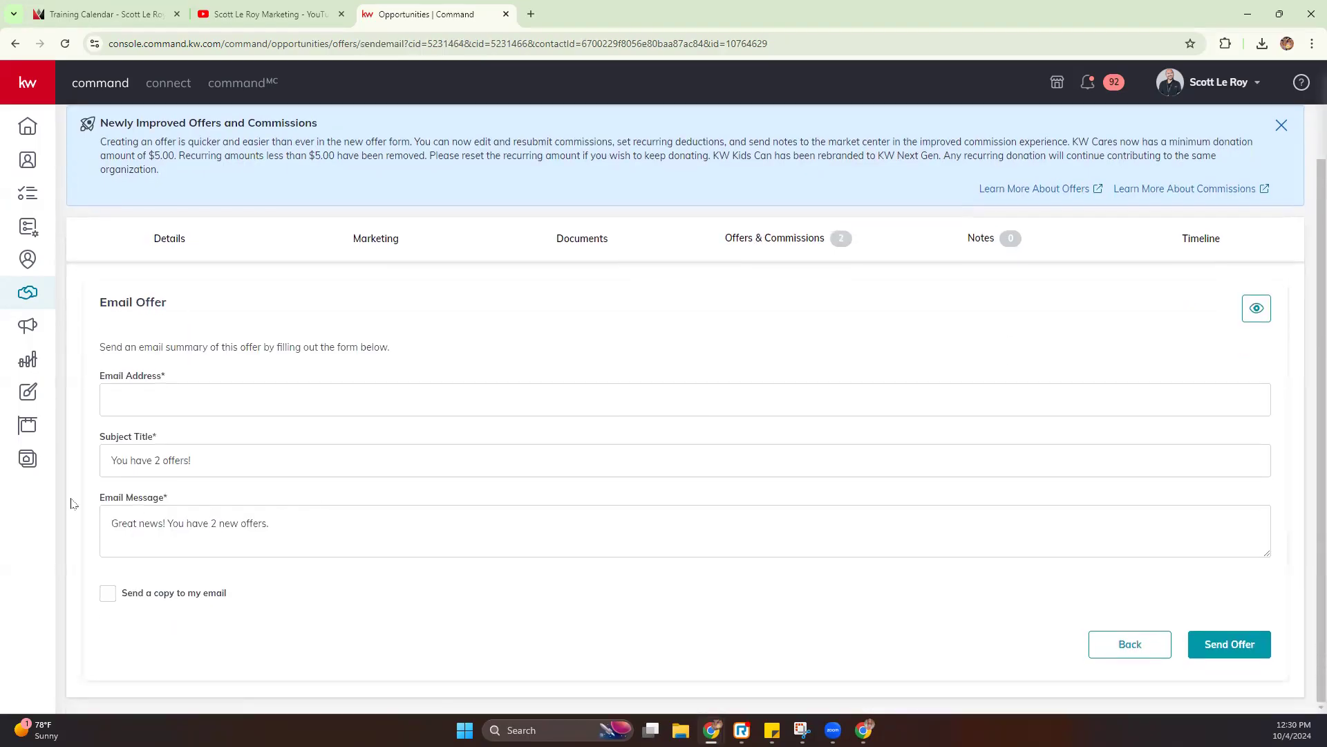
left_click(1153, 643)
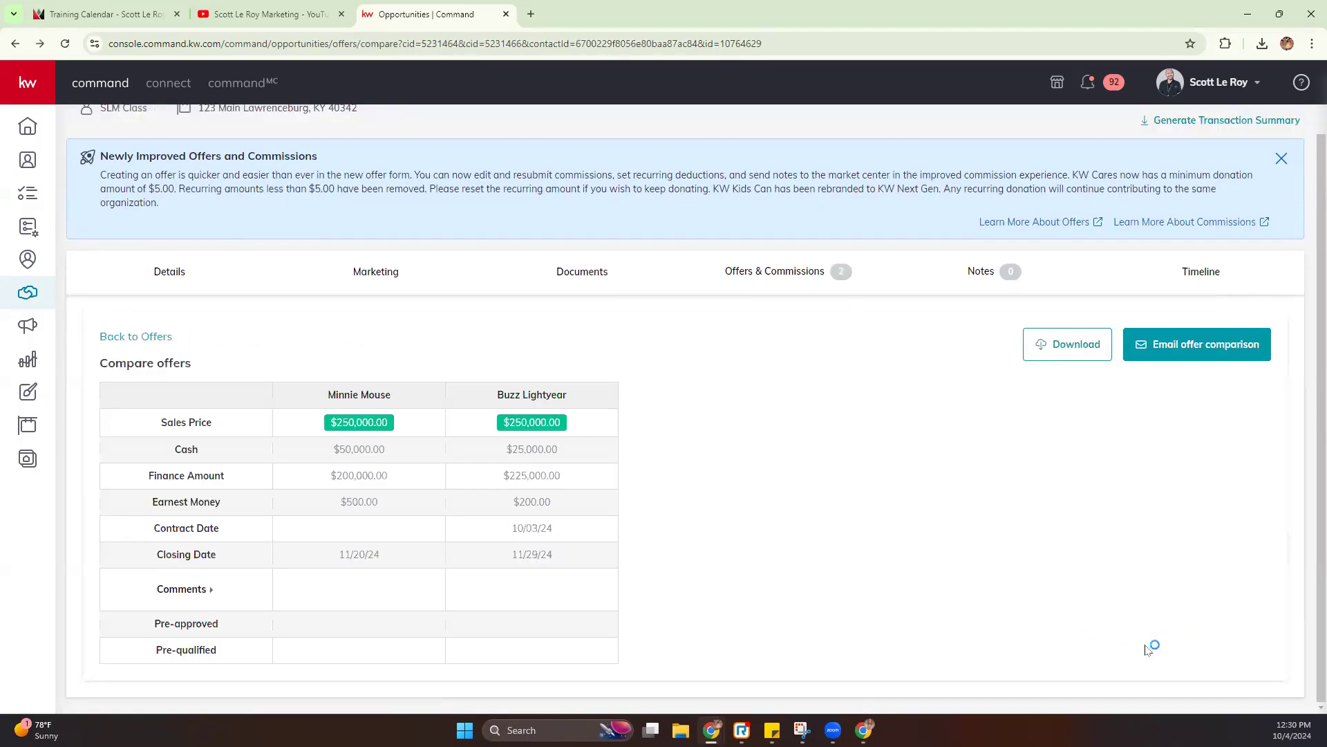
Expand the comparison's comments, download the offer comparison as a PDF, and return to the offer timeline.
left_click(208, 590)
left_click(1069, 344)
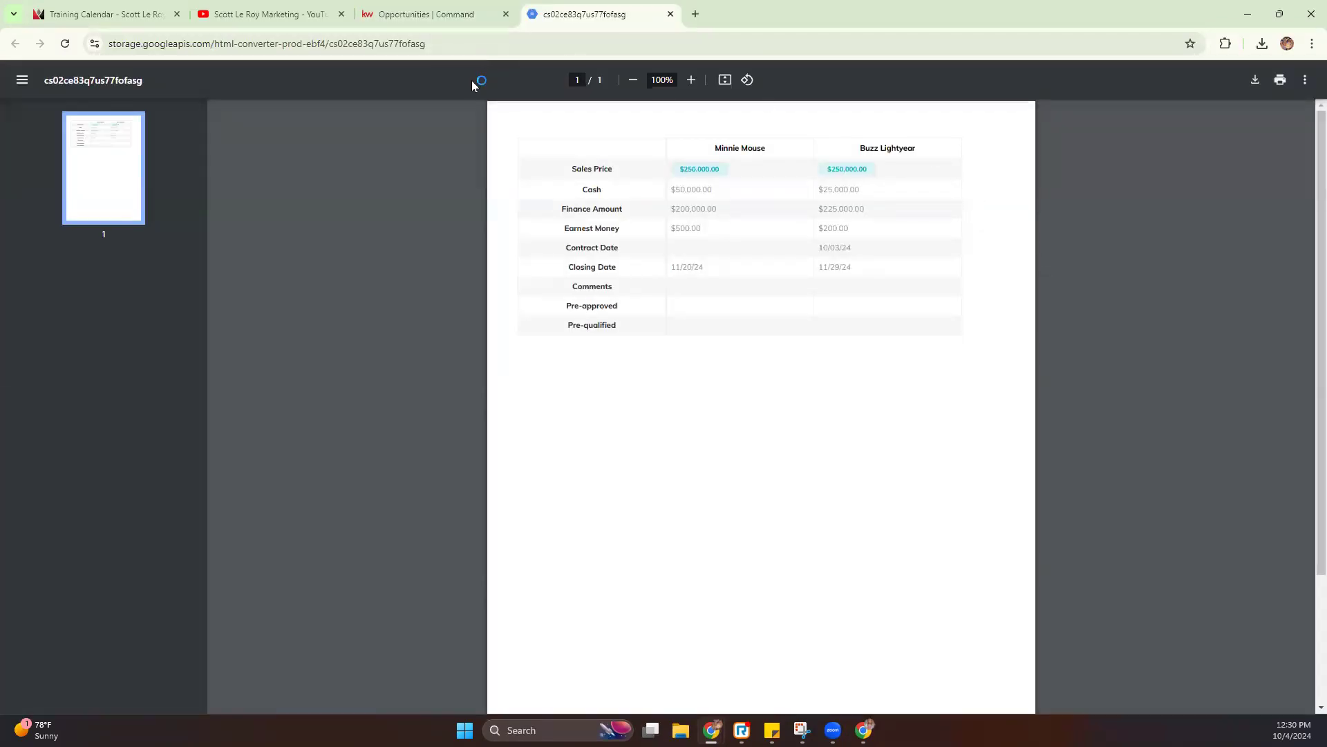
left_click(445, 14)
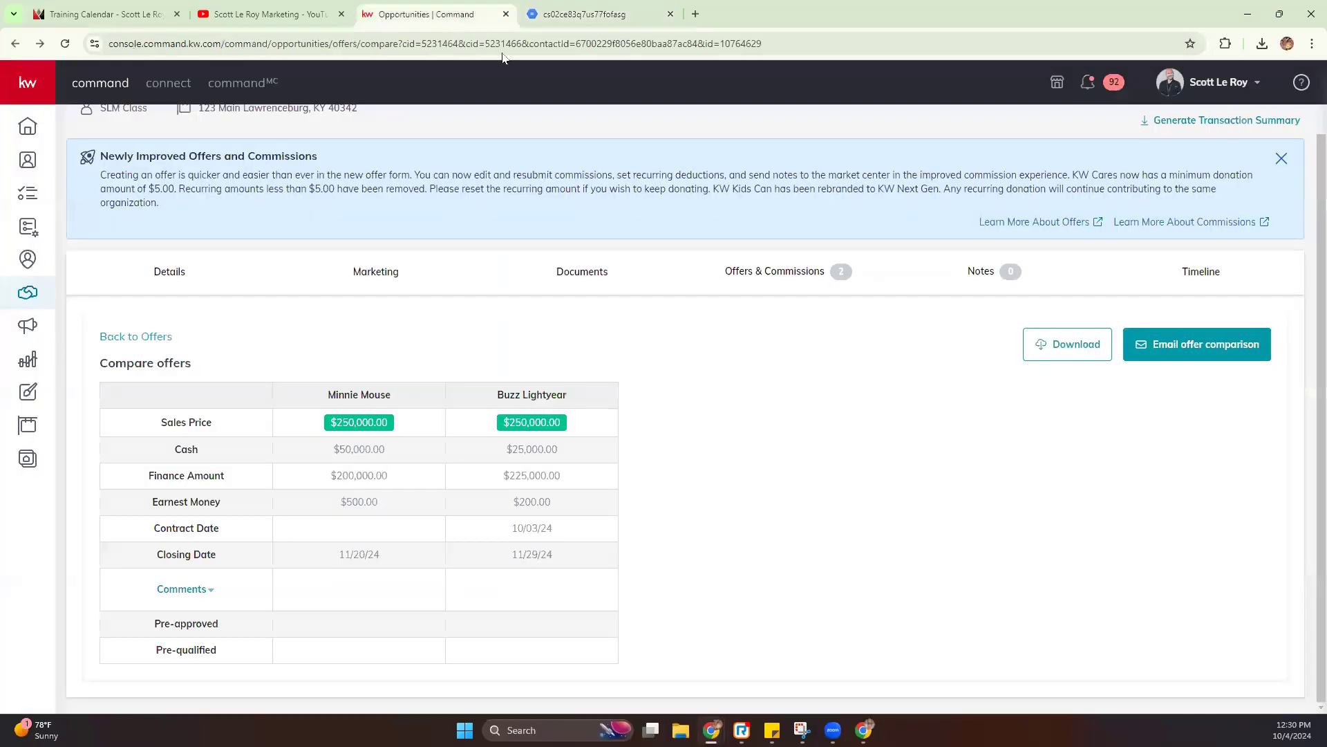
left_click(119, 335)
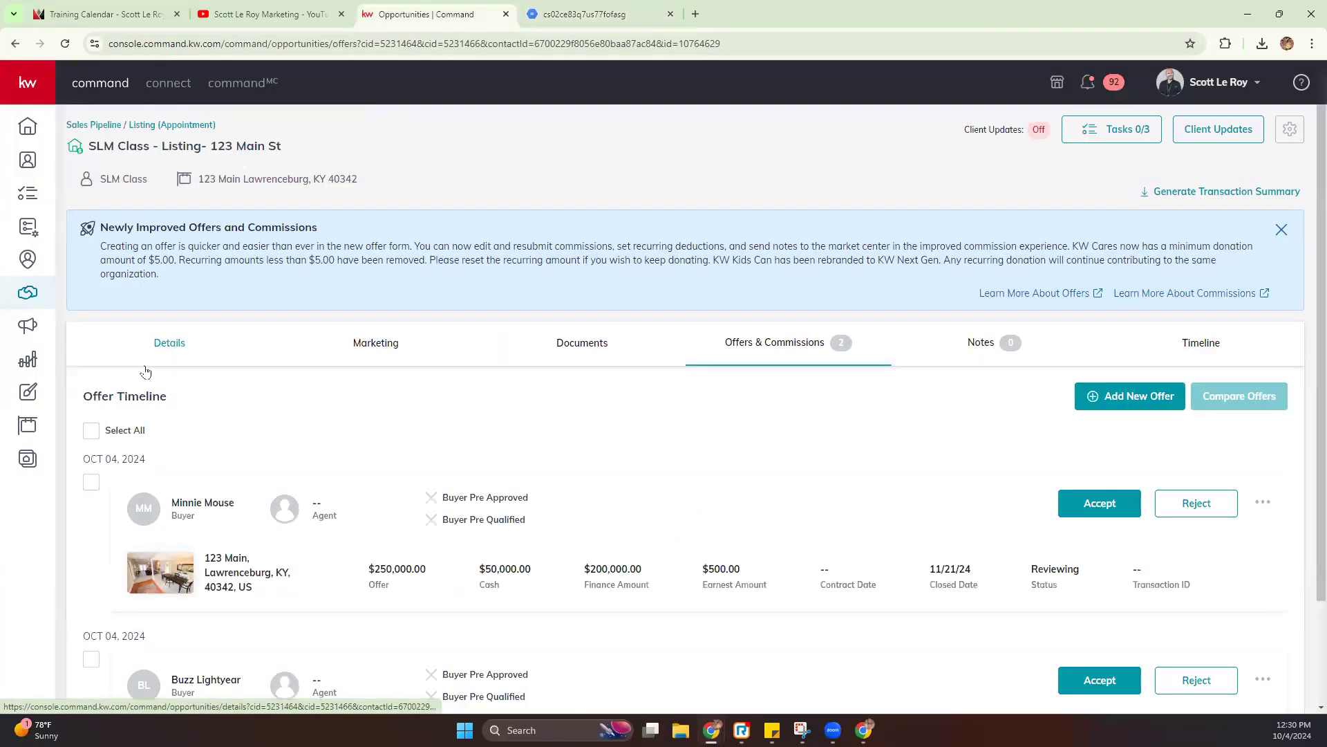
scroll(157, 399, "down", 2)
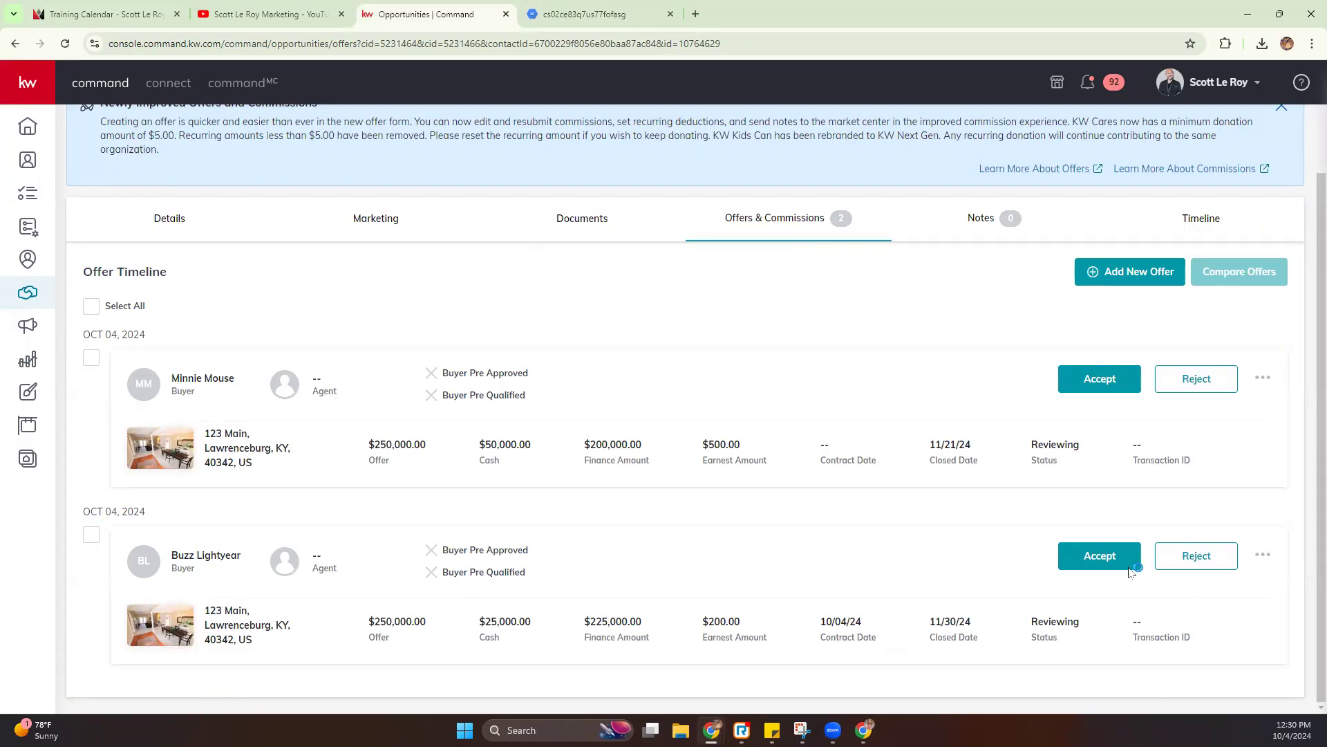
Start accepting the $50,000 cash offer, fill in its missing contract date as 10/04/2024, and save the offer.
left_click(1114, 382)
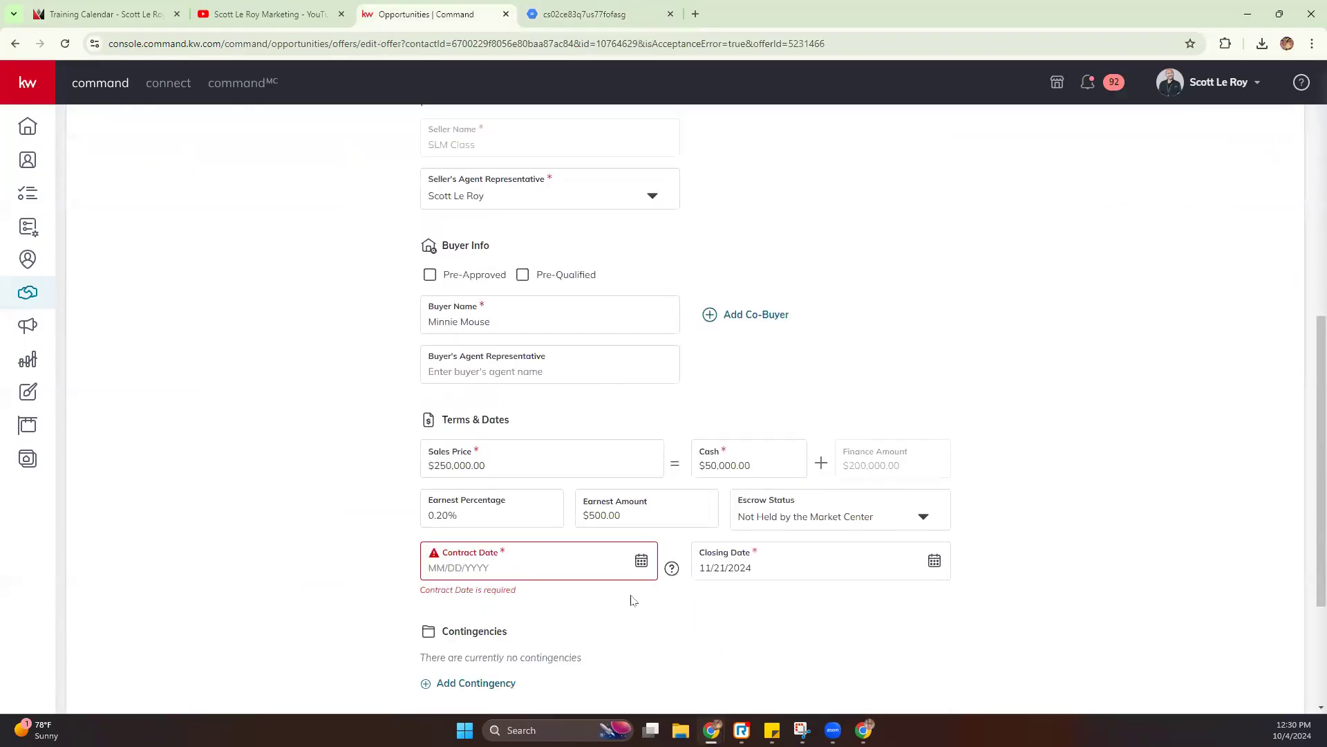
left_click(641, 560)
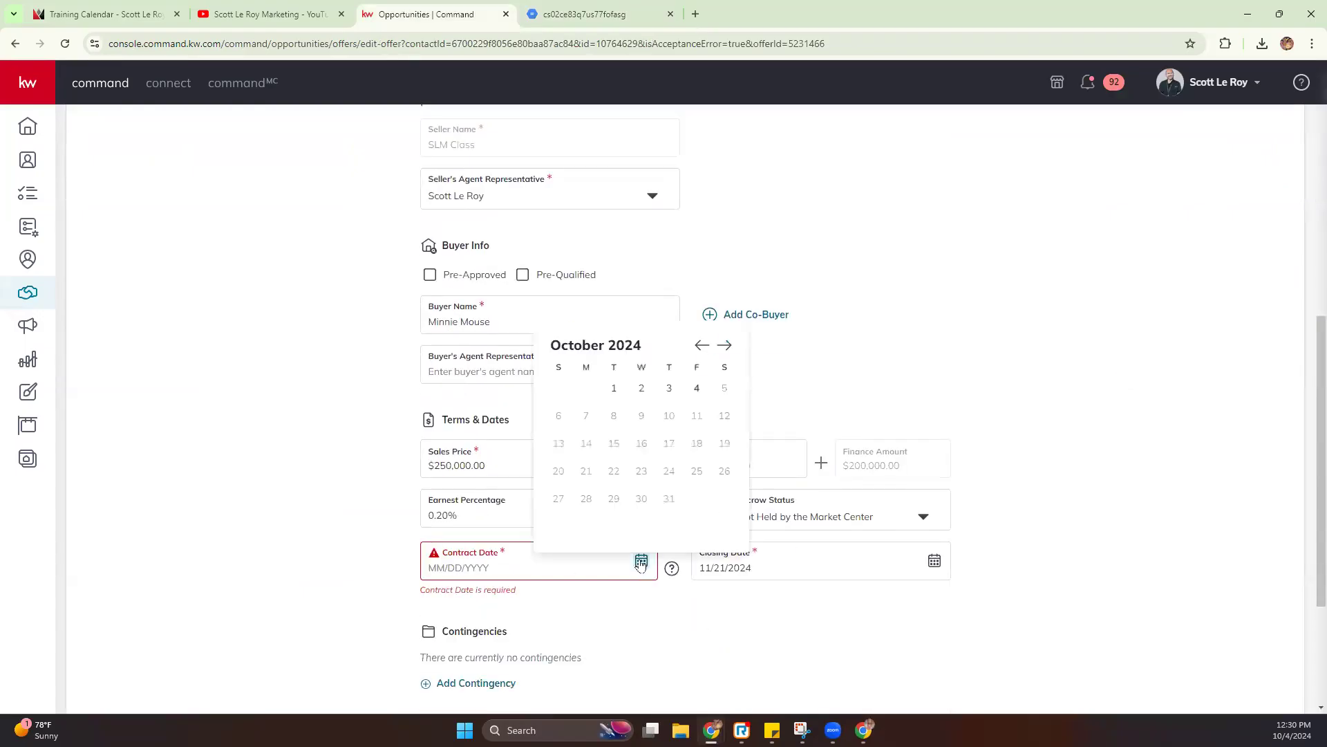
left_click(696, 388)
scroll(675, 608, "down", 3)
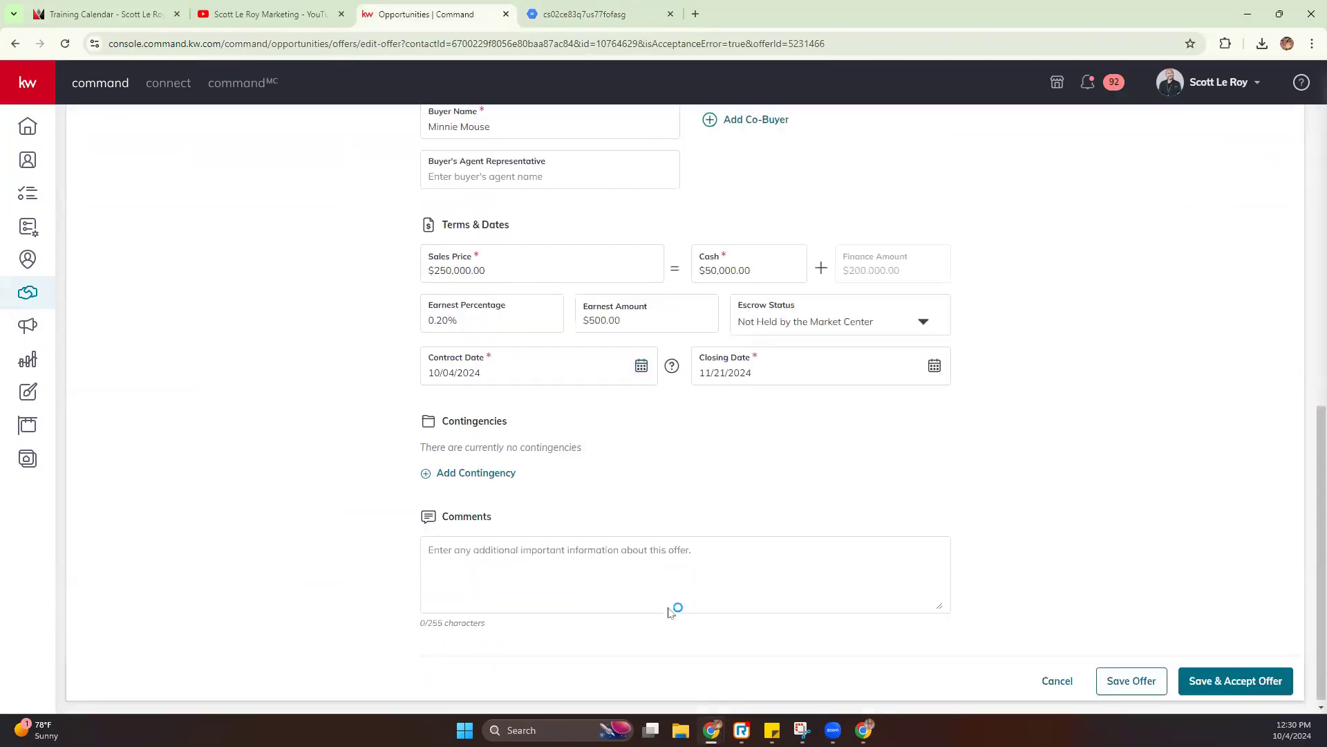
left_click(1137, 679)
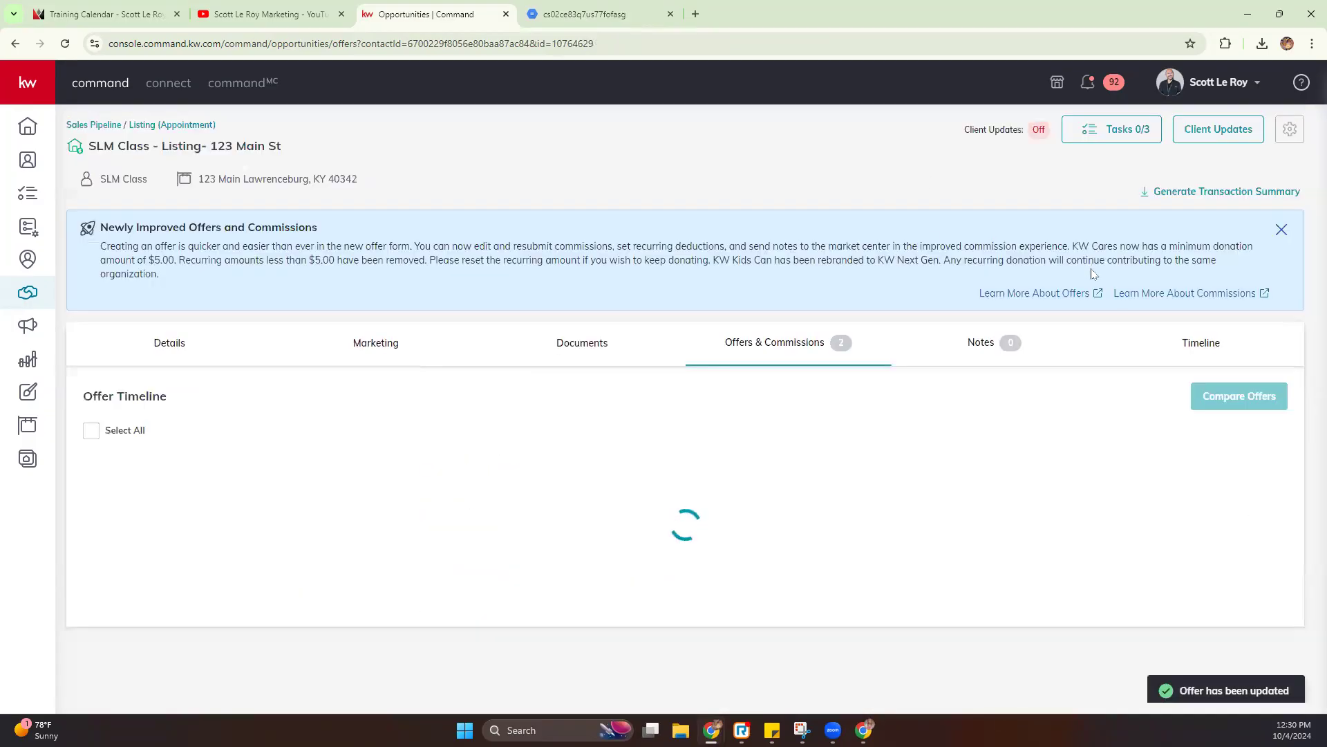
Try to accept the $50,000 cash offer and open the KWLS search for a replacement listing.
left_click(1256, 507)
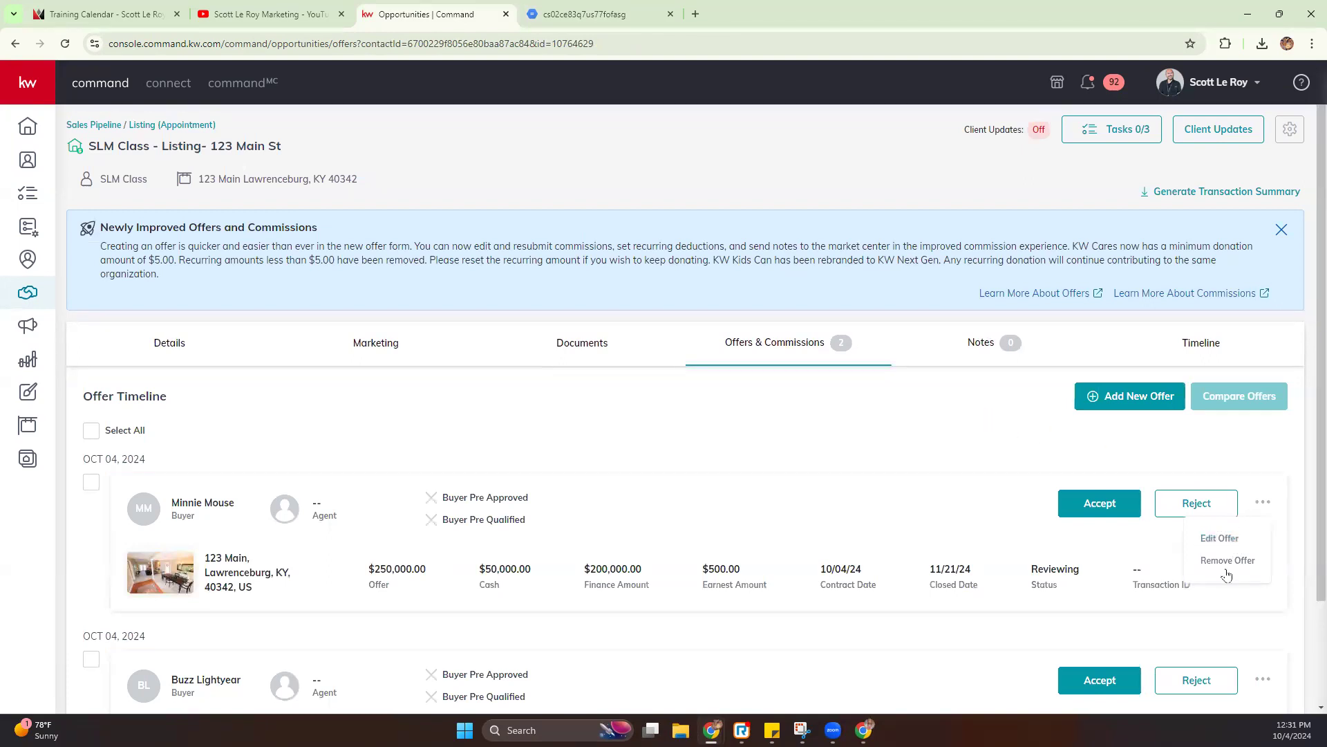
scroll(741, 394, "down", 3)
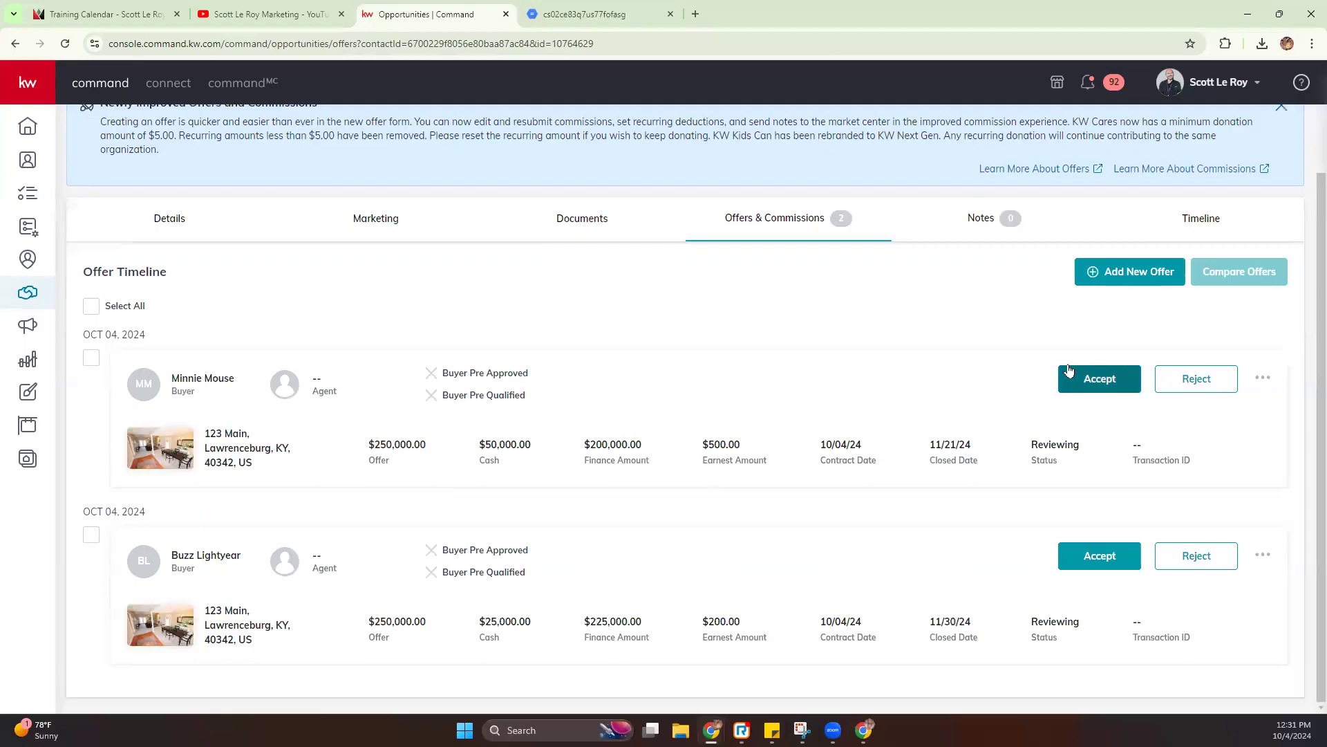
left_click(1090, 384)
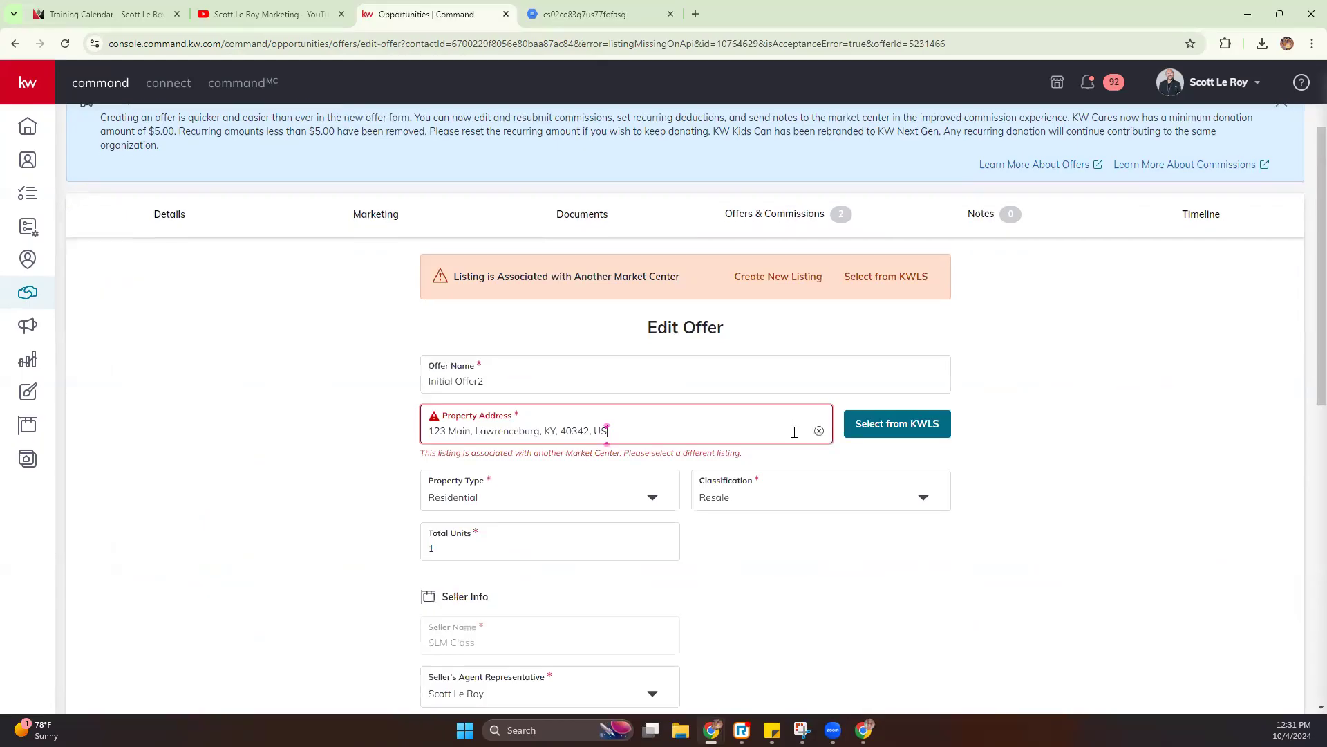
scroll(822, 327, "down", 2)
left_click(877, 293)
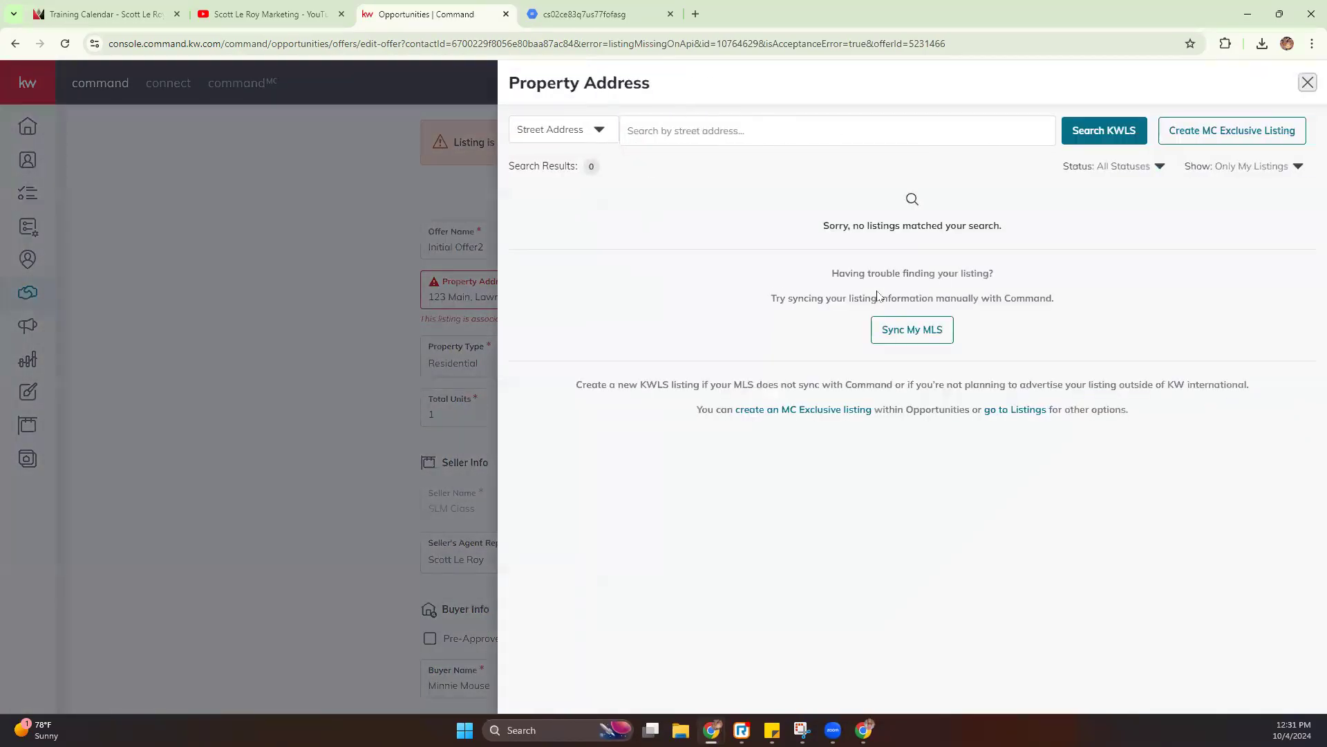
Search KWLS for the sample street address, including "st", and widen the results to all listings.
left_click(846, 132)
type("1")
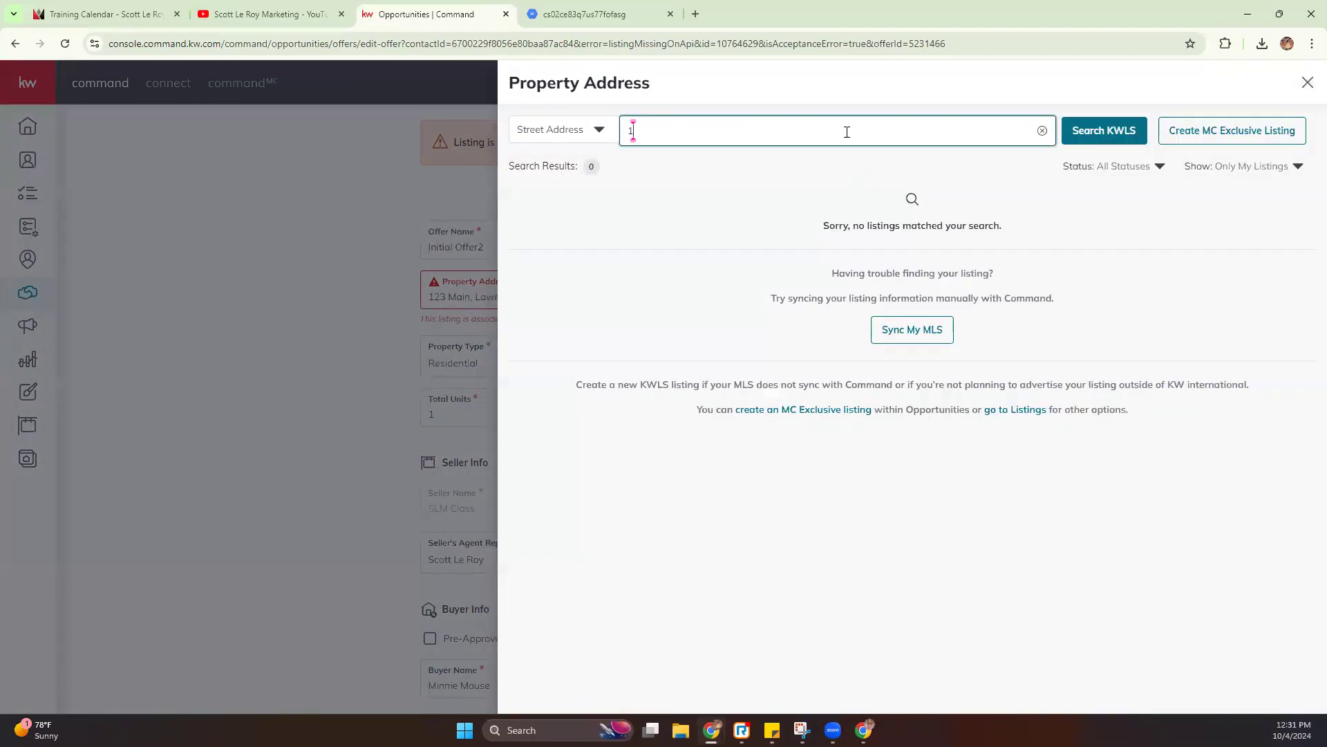
type("23 main st")
key("Return")
left_click(1234, 166)
left_click(1241, 187)
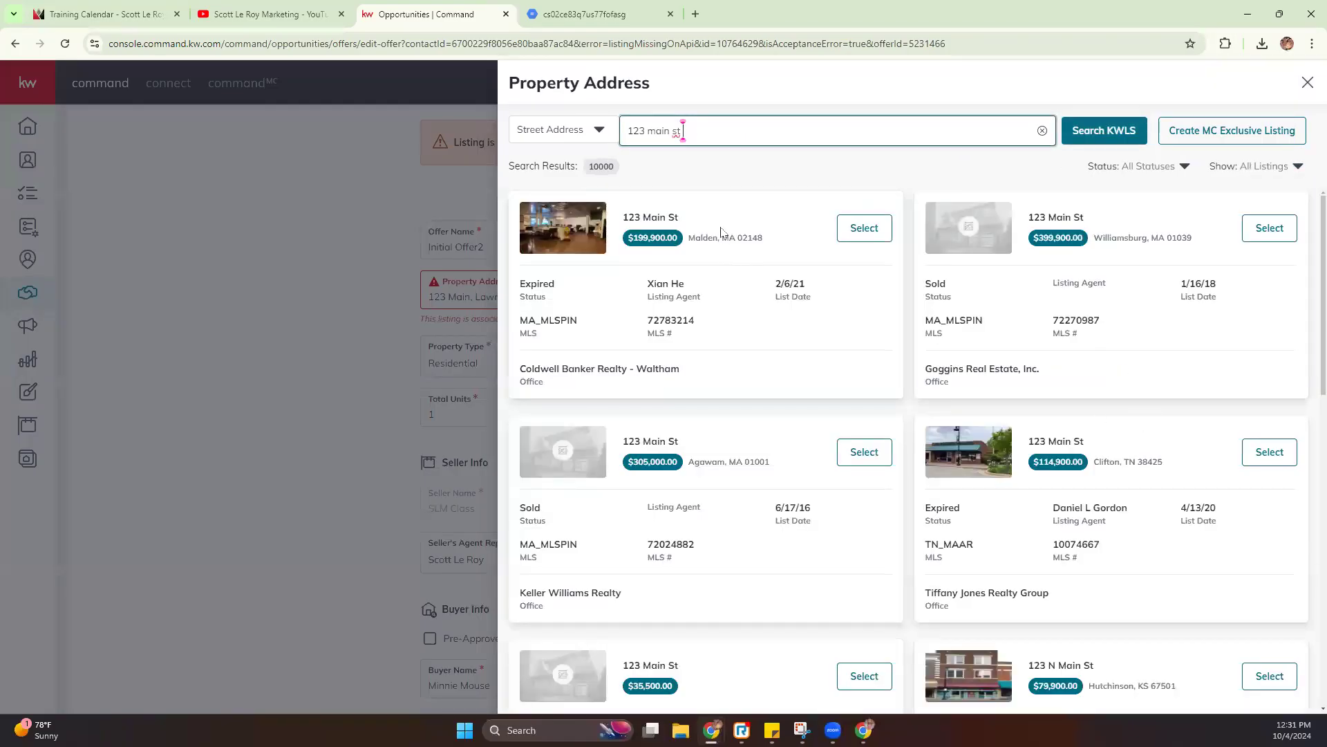
Remove "st" from the address search, select the matching Alameda, CA listing, and try to save and accept the offer.
key("BackSpace")
key("BackSpace")
key("BackSpace")
scroll(1094, 395, "down", 5)
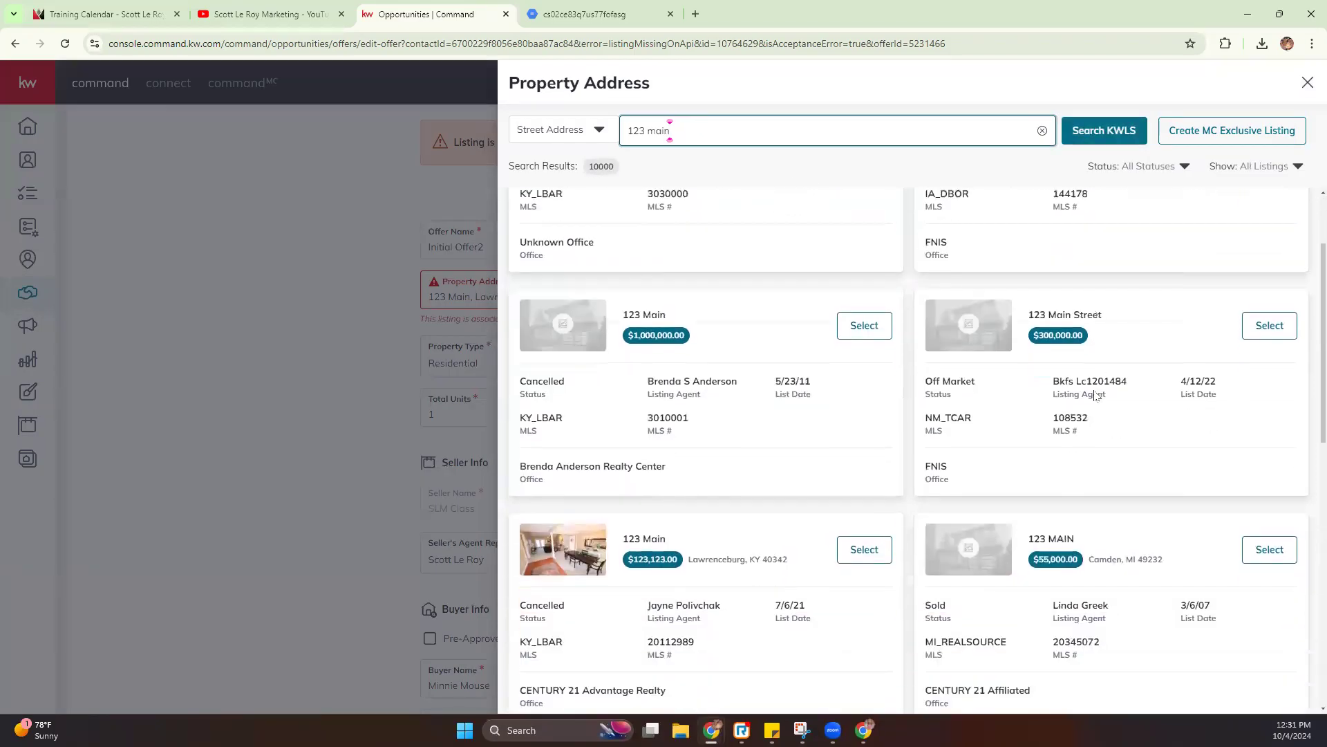
scroll(1096, 391, "up", 5)
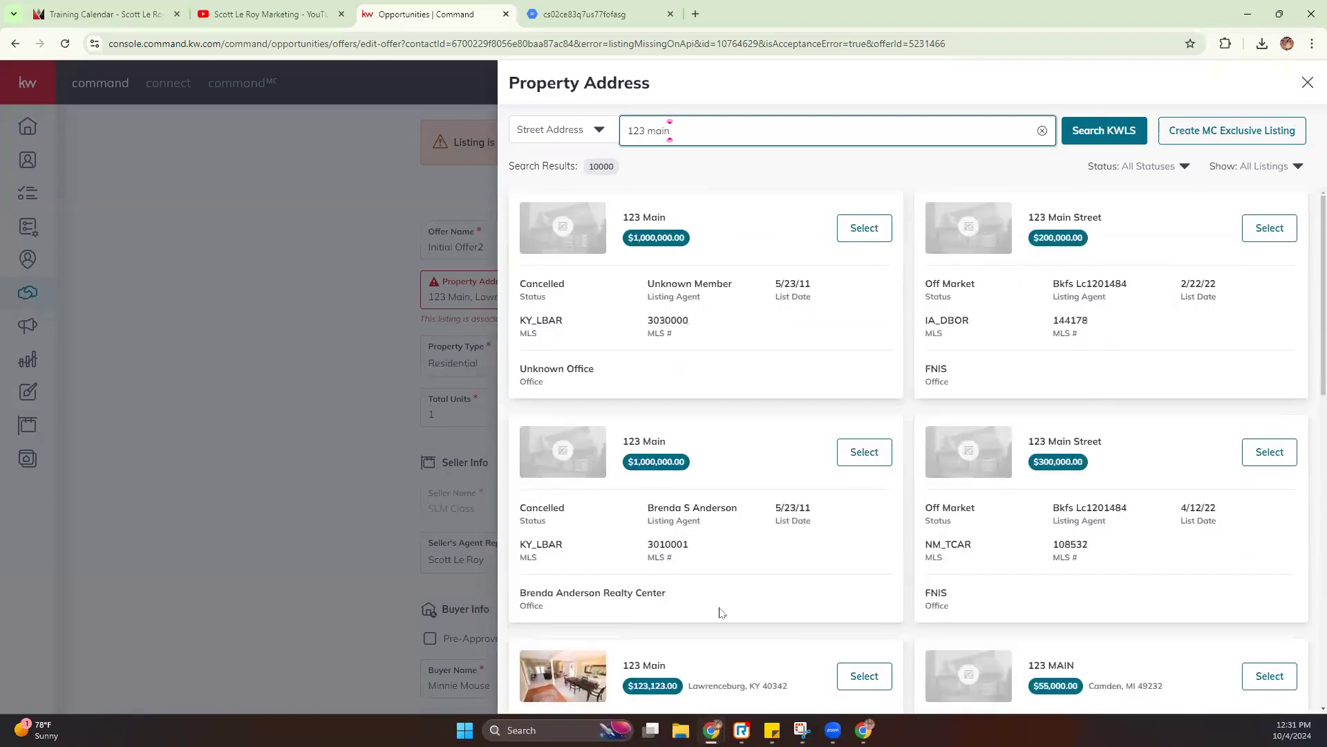
scroll(719, 613, "down", 4)
left_click(865, 625)
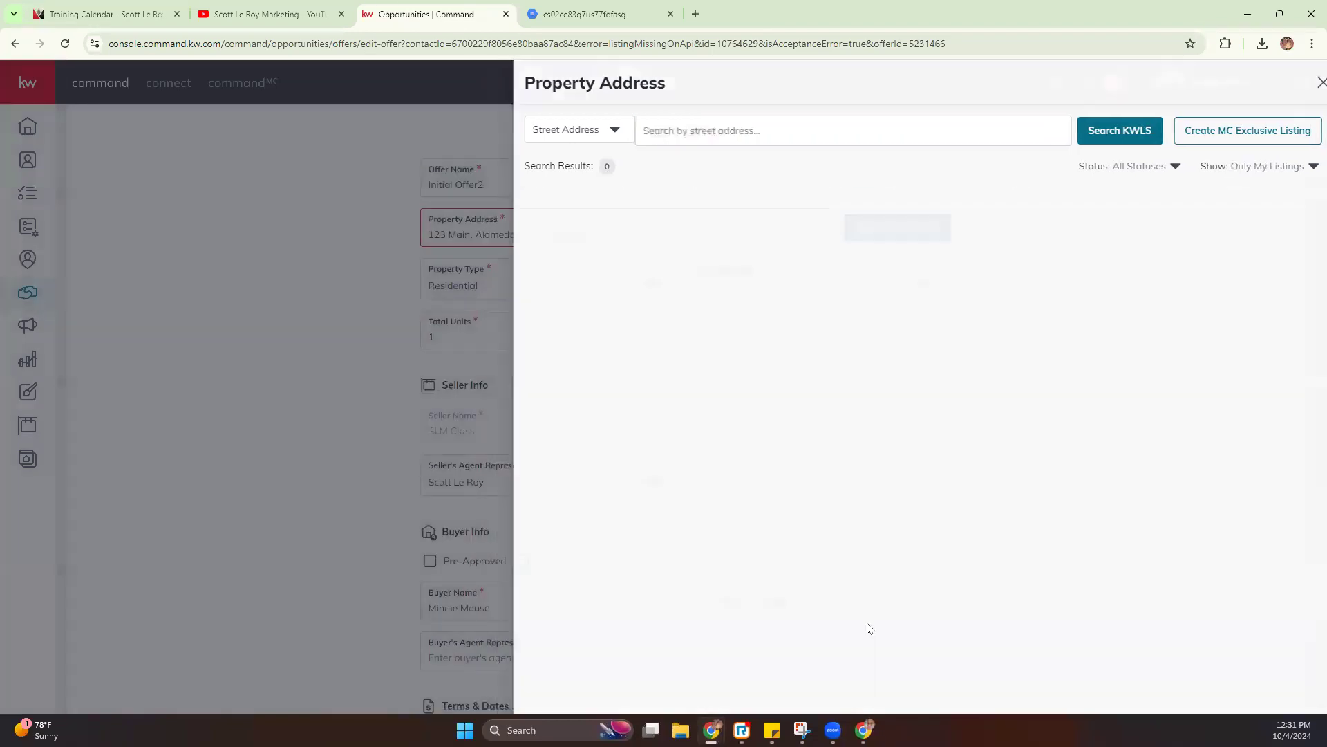
scroll(837, 575, "down", 7)
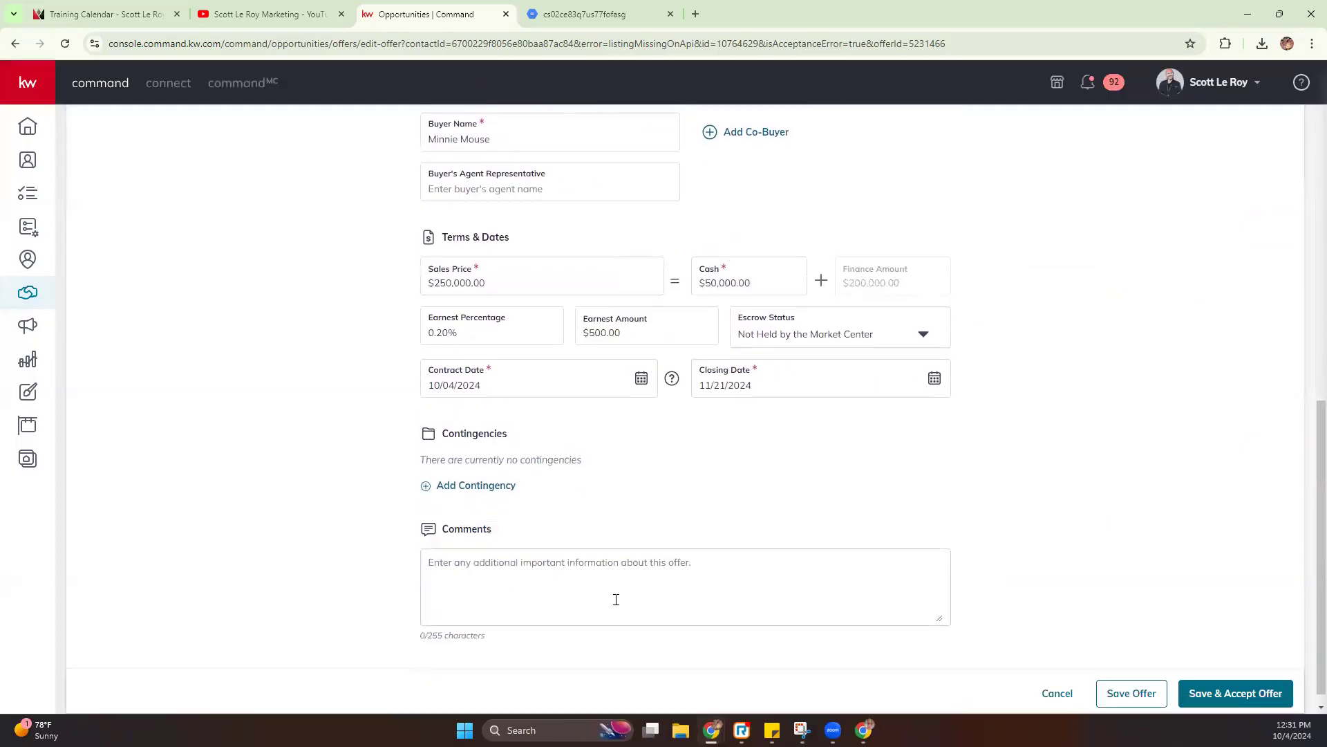
left_click(1236, 677)
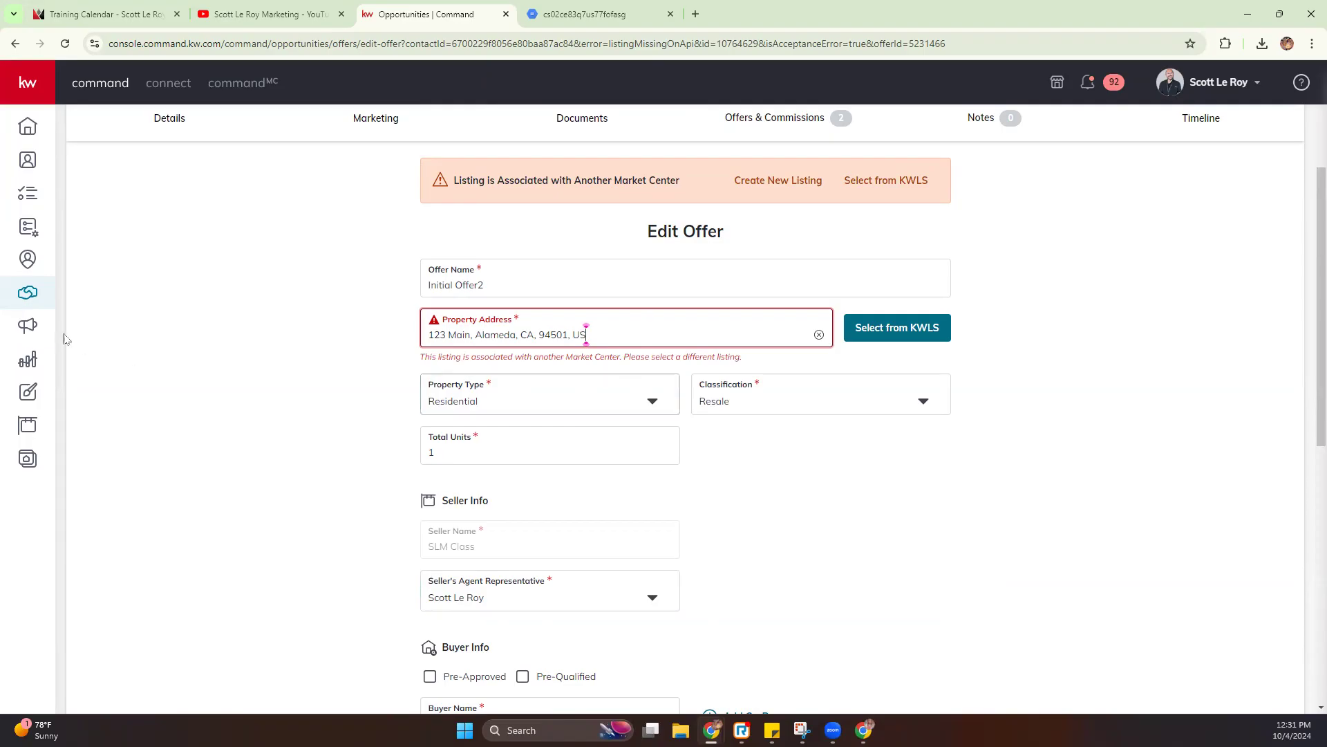
Return to the opportunities pipeline, look through the Active and Cultivate listing phases, and go back to the pipeline overview.
left_click(27, 293)
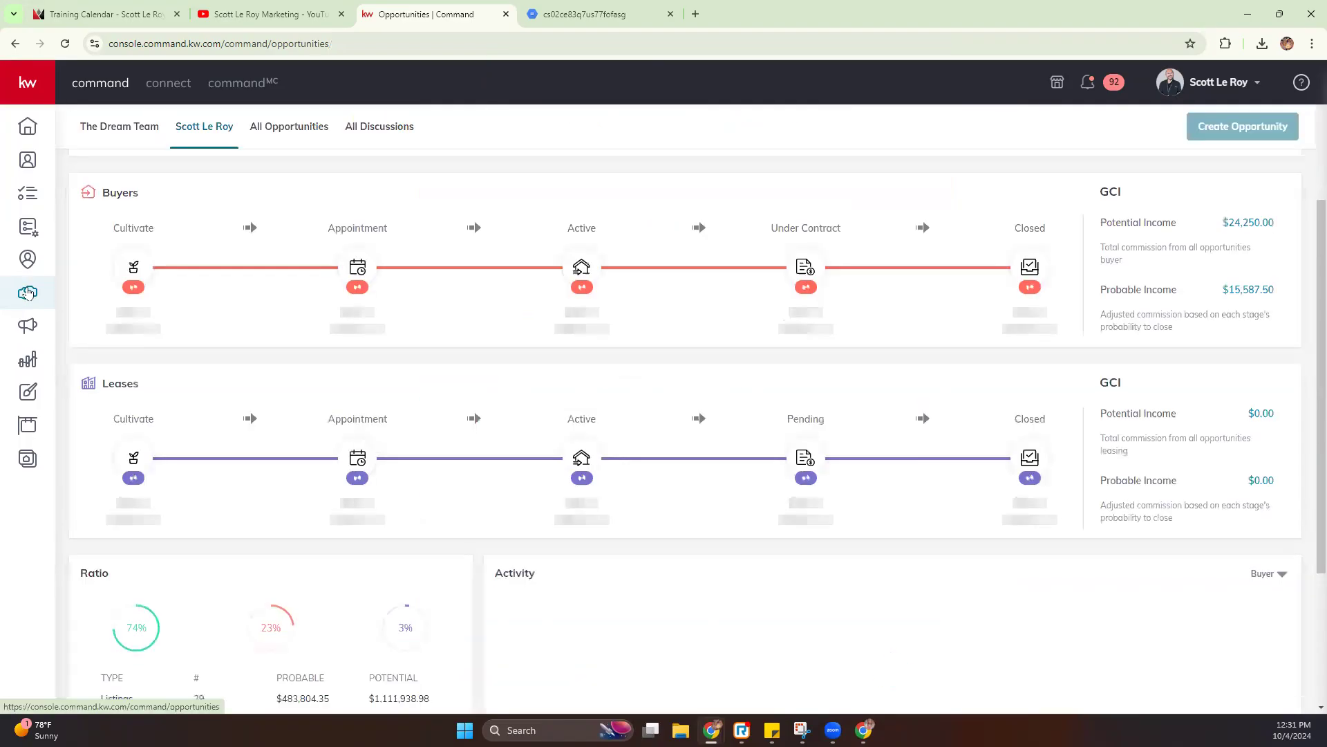
scroll(376, 279, "up", 3)
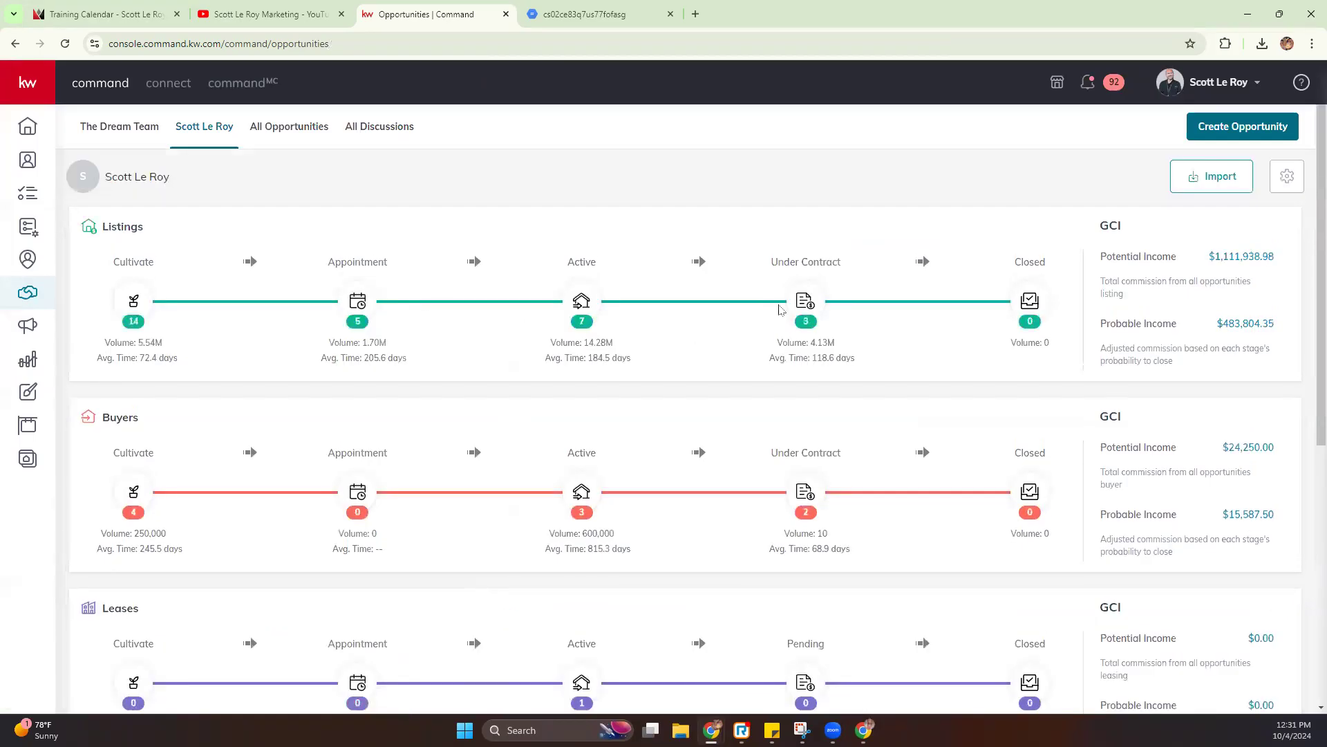
left_click(575, 309)
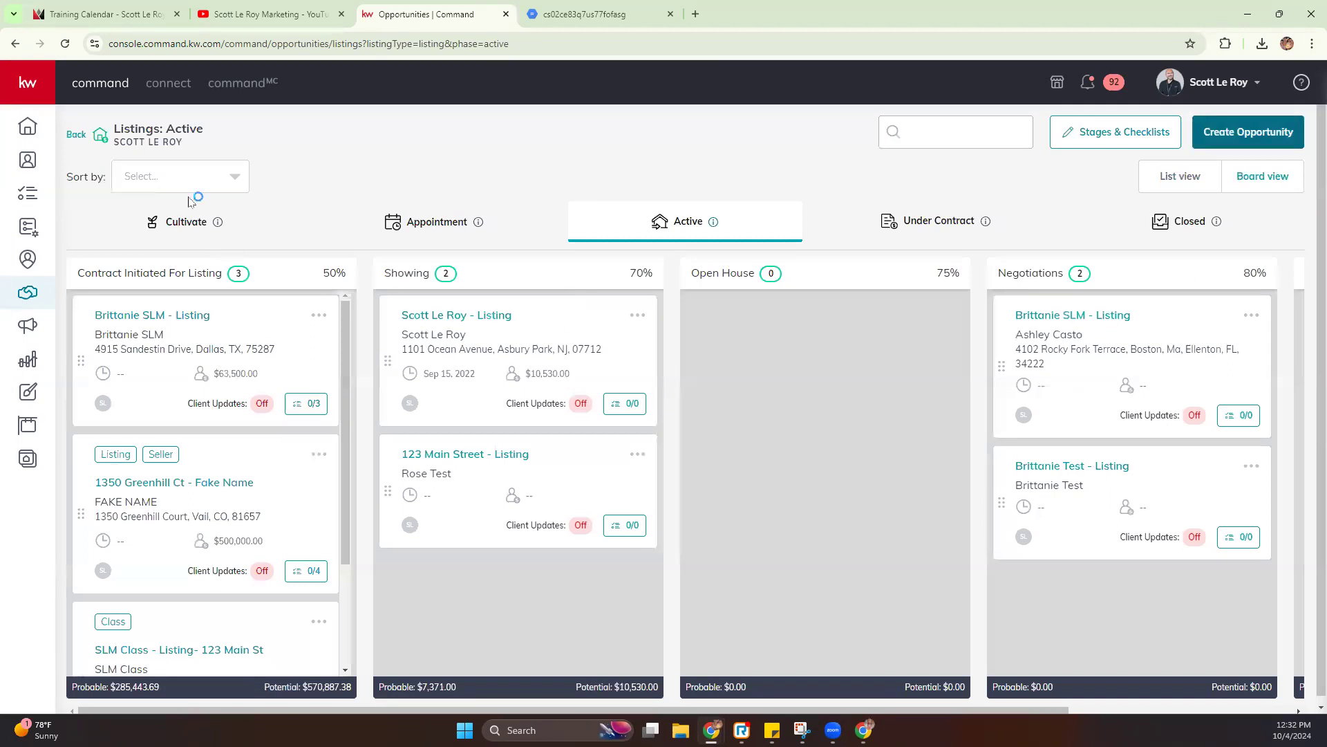
left_click(197, 230)
left_click(76, 134)
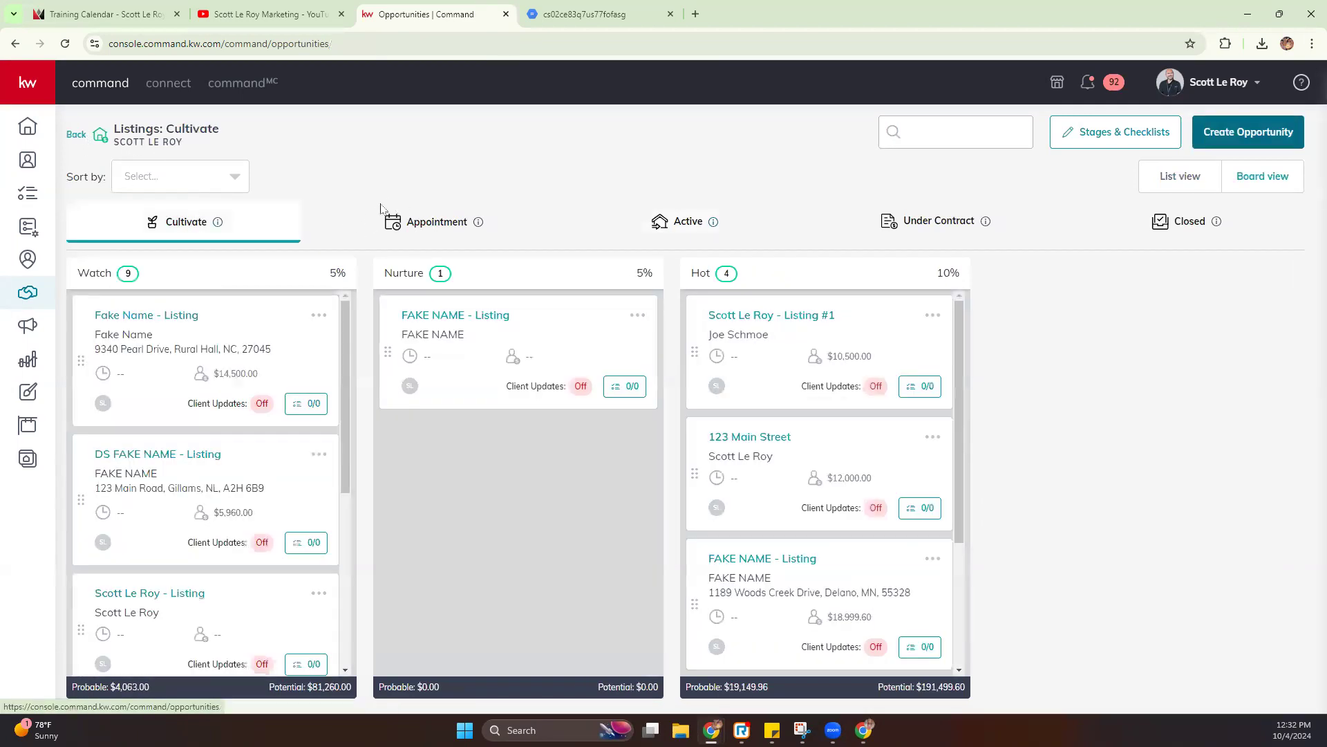
Search all opportunities by contact for "fake name" and open the FAKE NAME listing that is under contract.
left_click(280, 127)
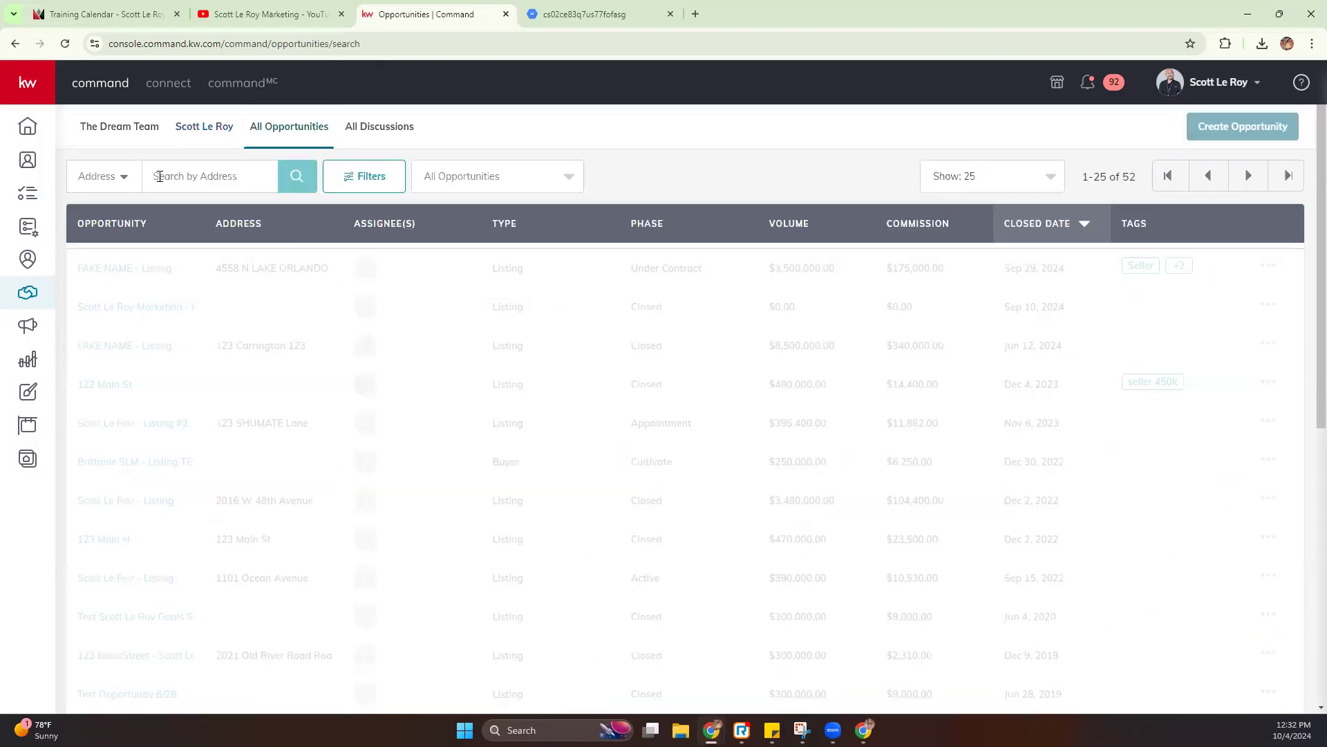
left_click(123, 175)
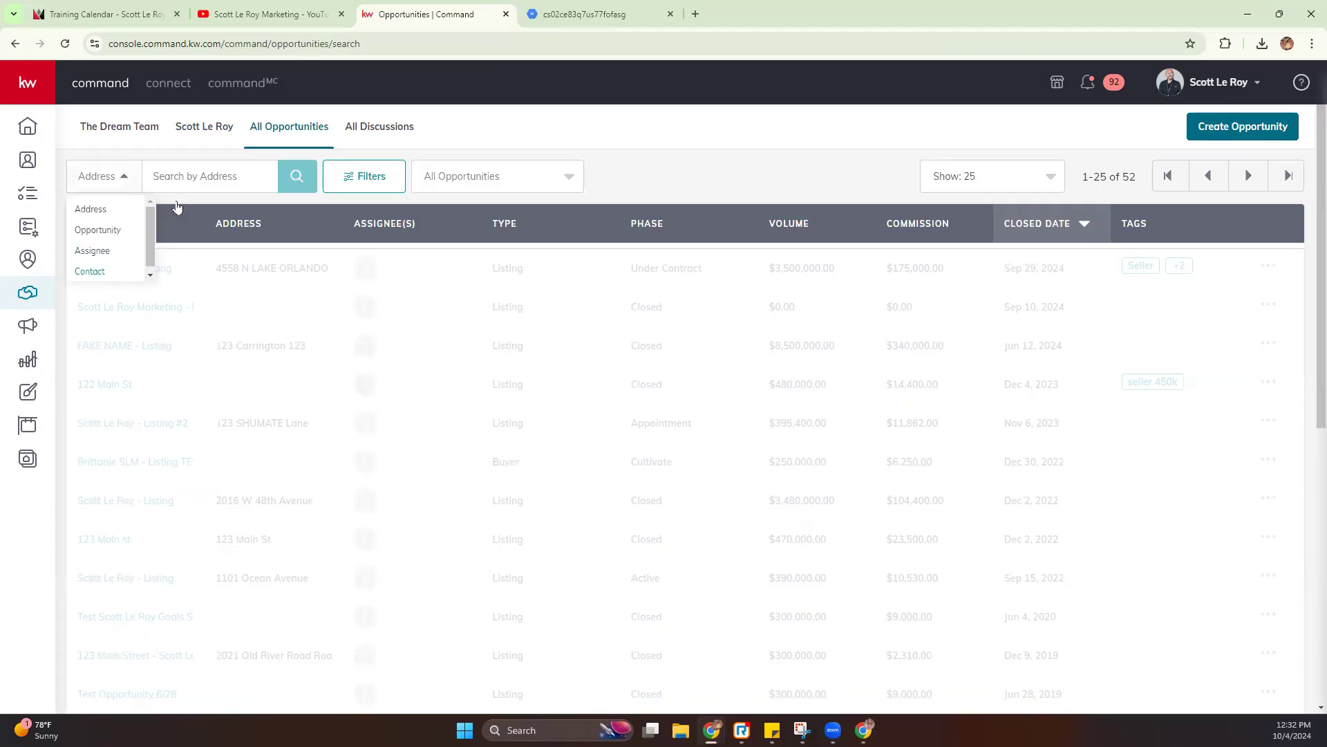
left_click(188, 176)
type("d")
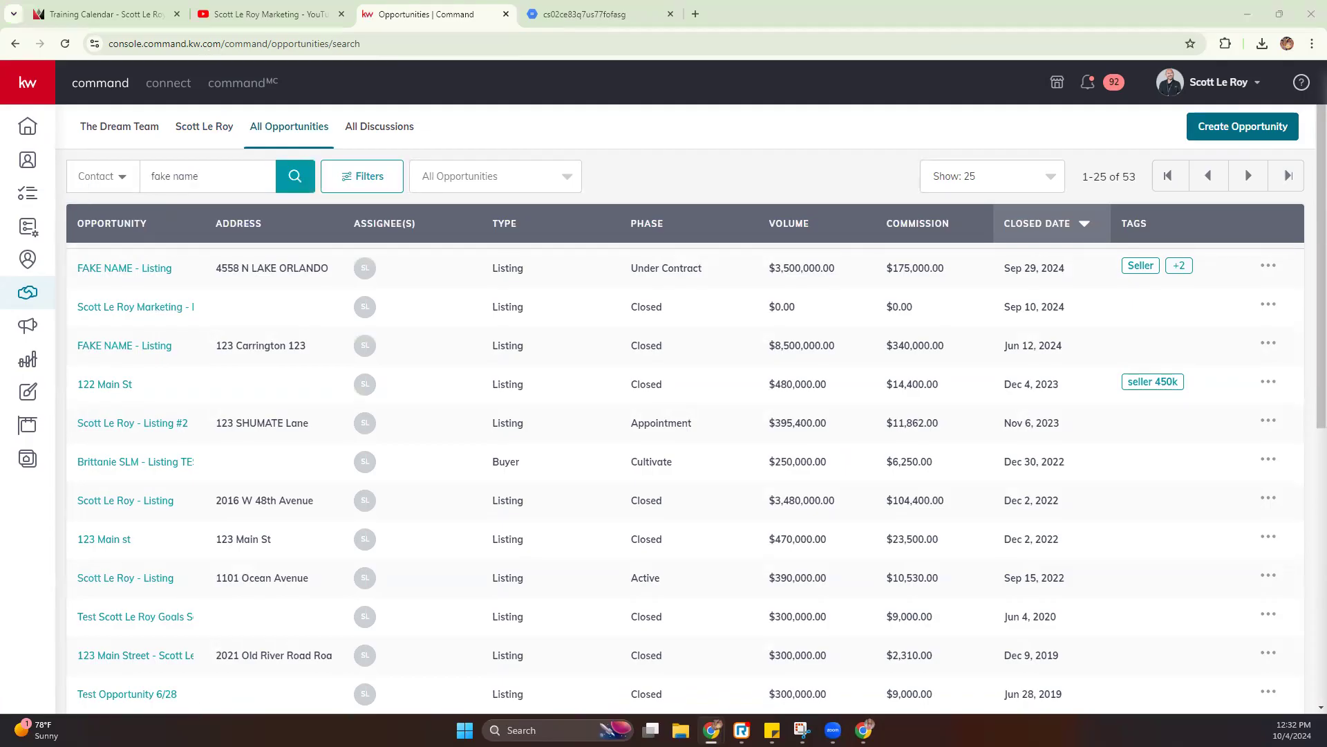
left_click(151, 274)
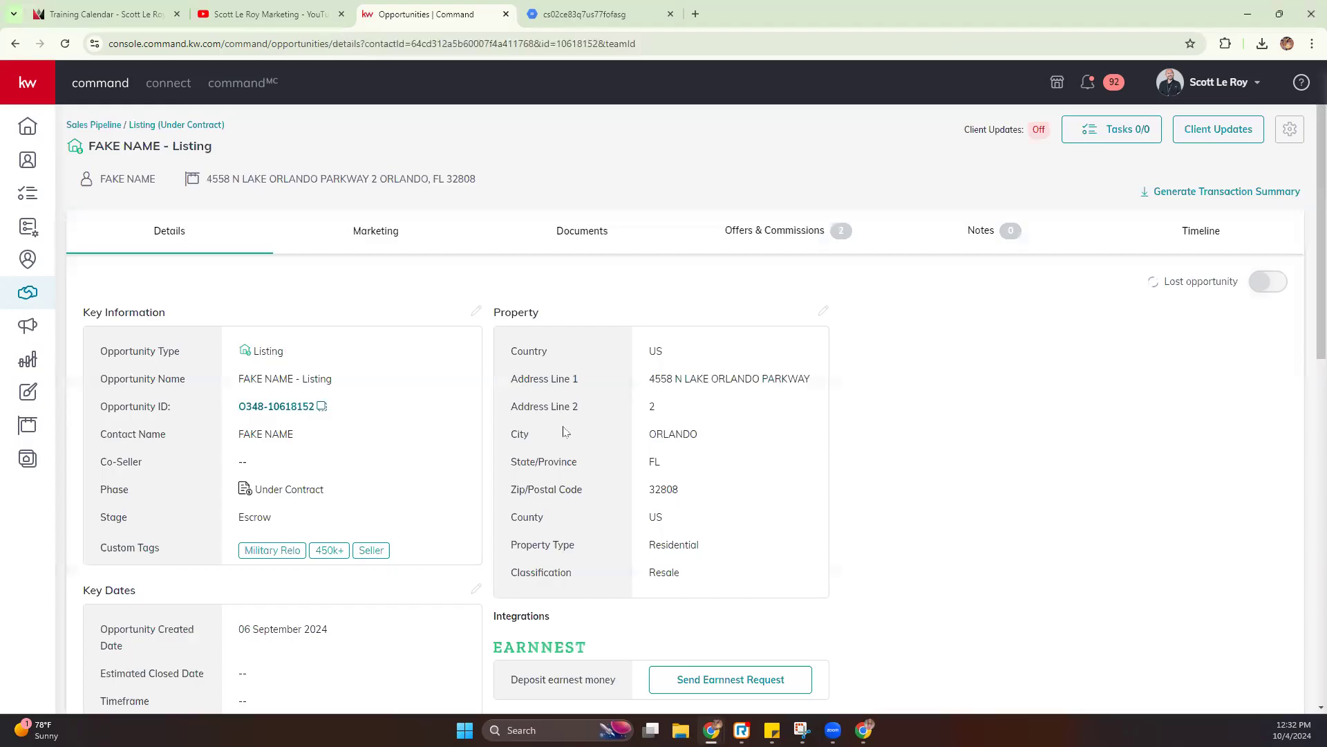
Open commission management for the listing's accepted offer and review the commission overview, listing commission and agent payment sections.
left_click(784, 233)
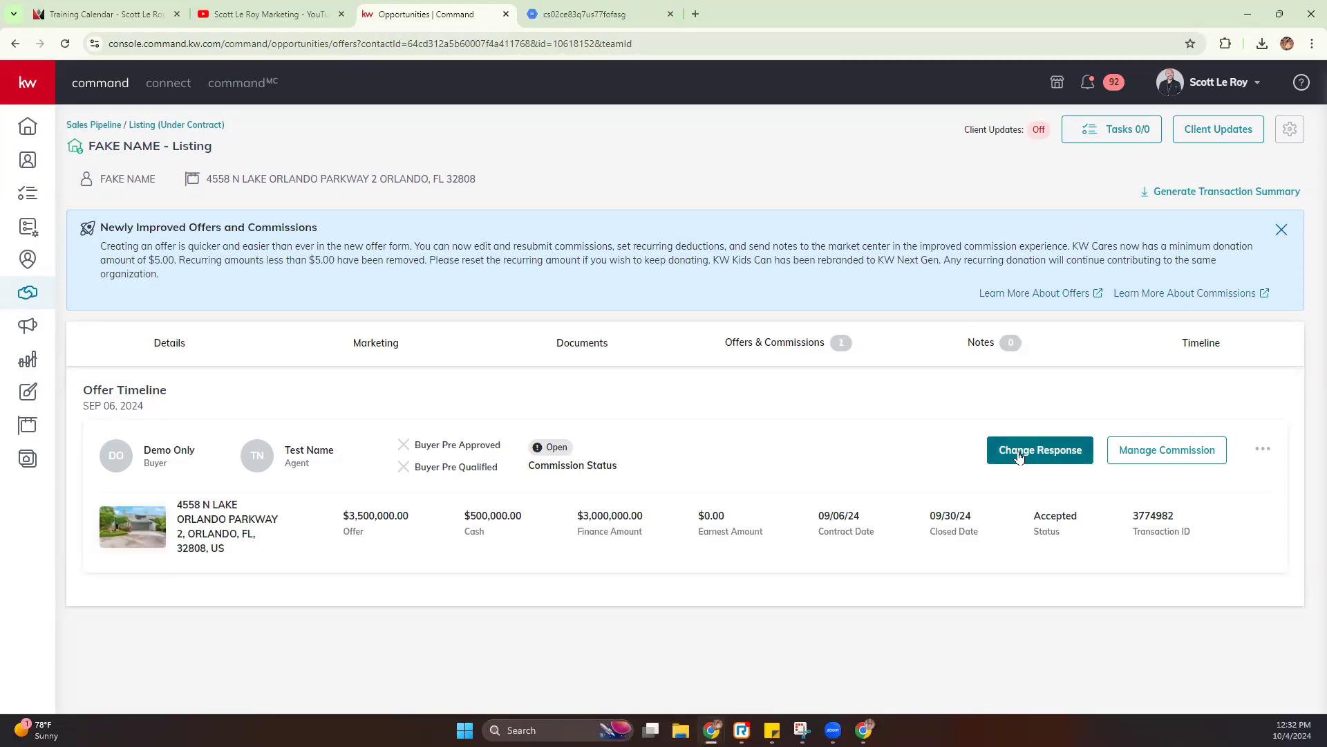
left_click(1166, 451)
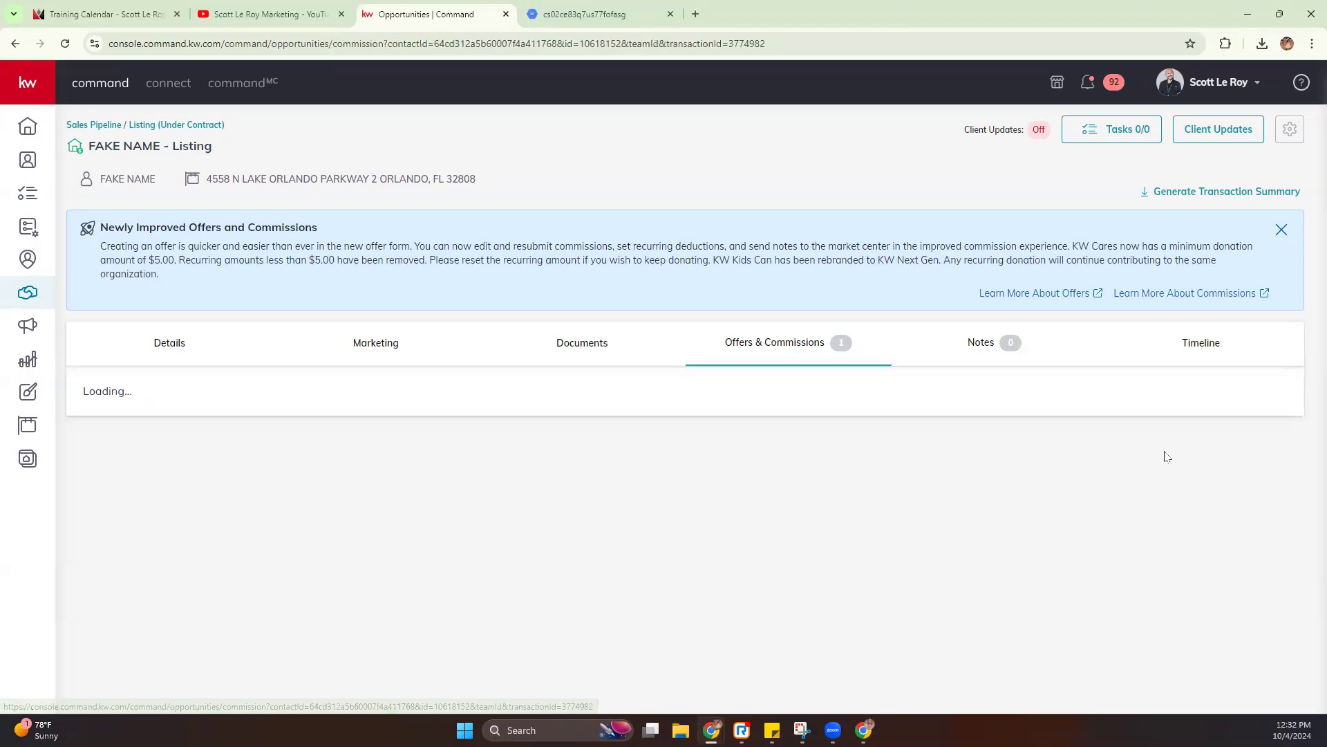
scroll(390, 488, "down", 1)
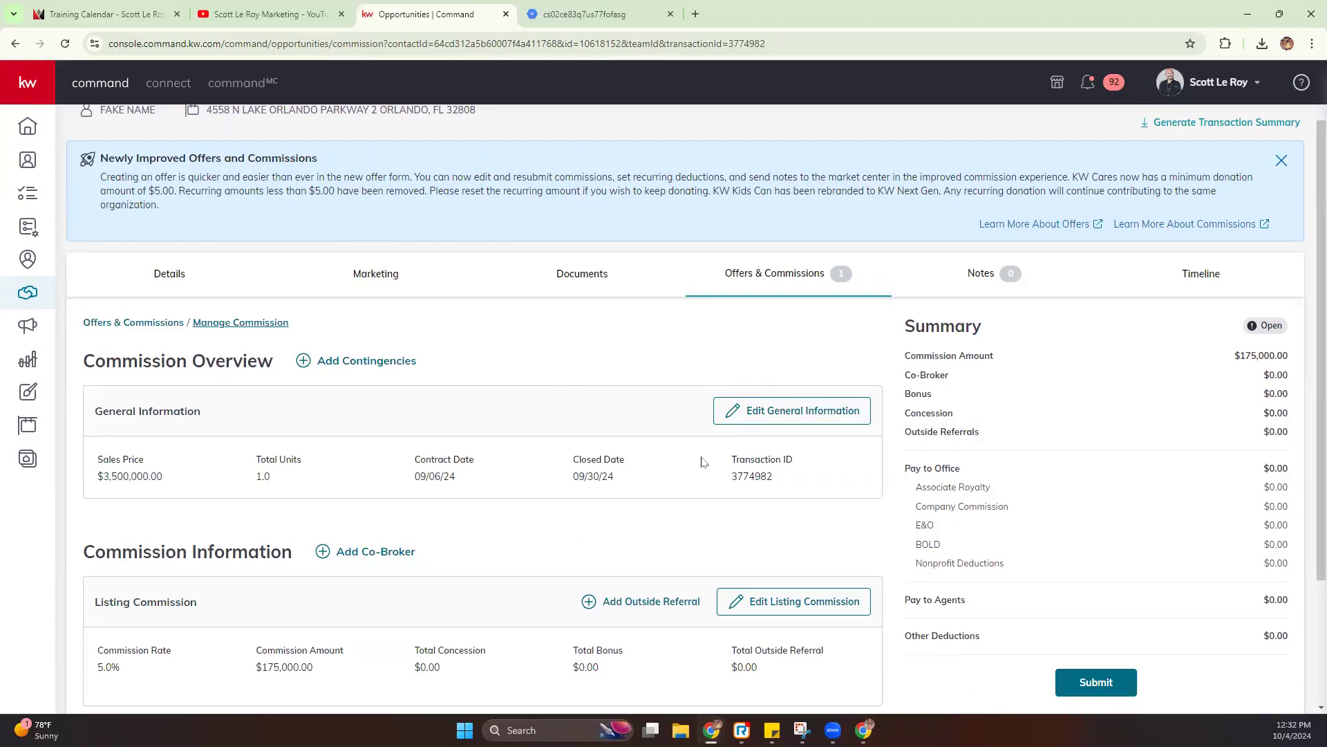
scroll(703, 462, "down", 1)
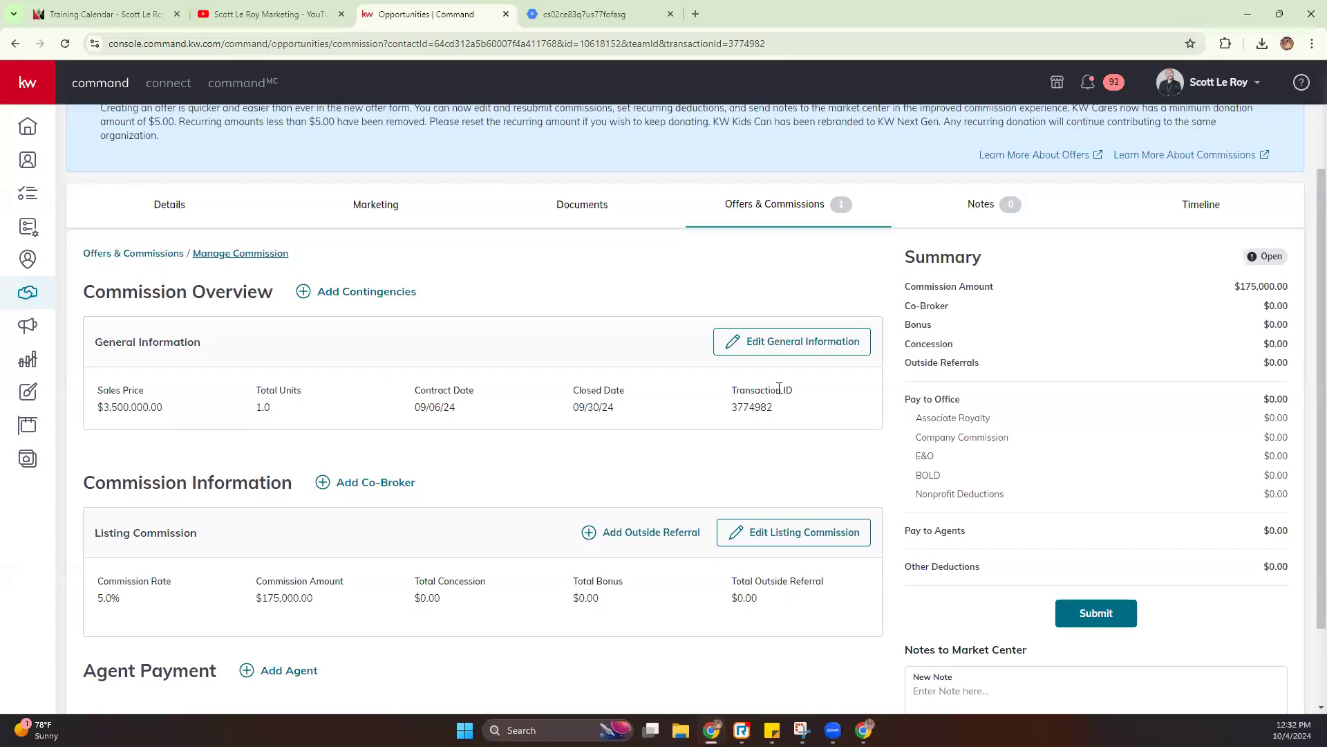
scroll(569, 537, "down", 2)
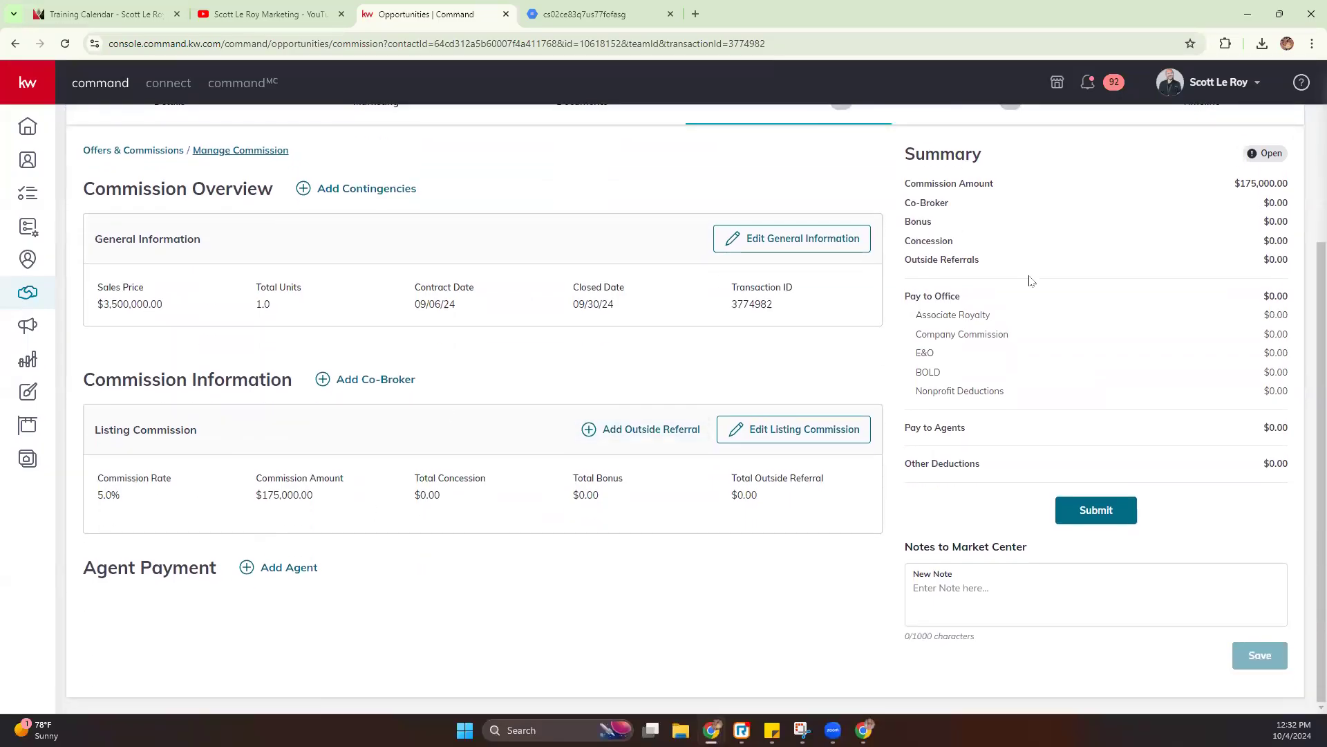
scroll(1113, 317, "up", 2)
Examine the commission summary lines from commission amount through office payments, agent payments and other deductions, plus the submission and market center notes.
left_click_drag(918, 321, 1085, 322)
left_click_drag(913, 342, 993, 346)
left_click_drag(898, 366, 994, 369)
left_click(923, 383)
left_click_drag(911, 379, 1056, 410)
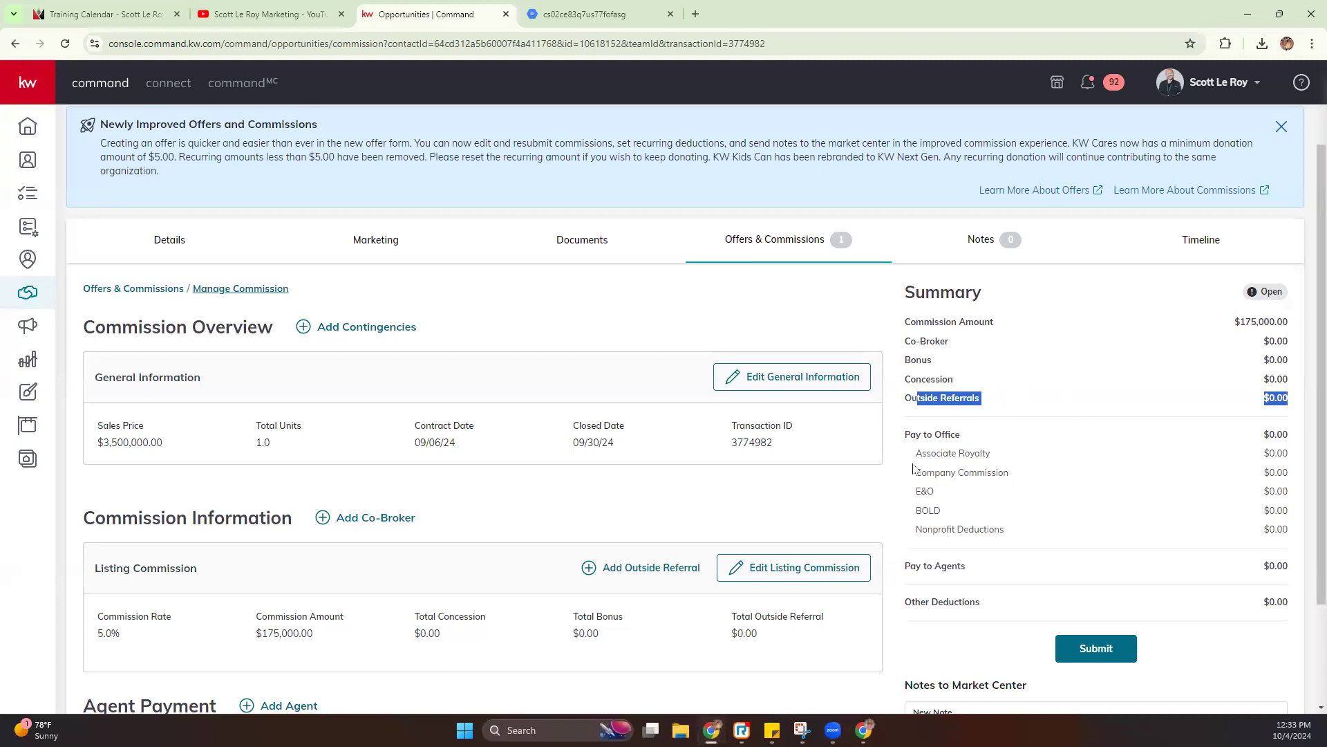
left_click_drag(907, 456, 1023, 456)
left_click_drag(913, 477, 1043, 477)
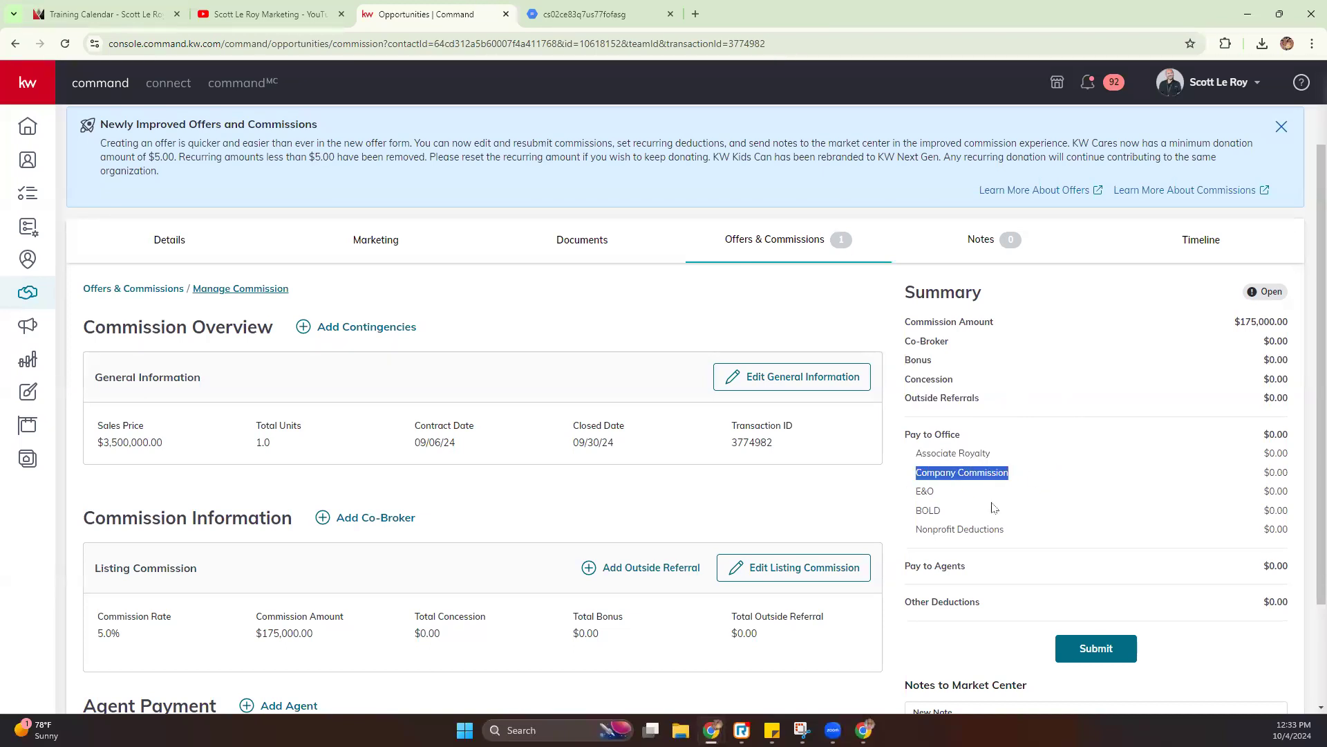
left_click(918, 494)
left_click_drag(914, 510, 967, 513)
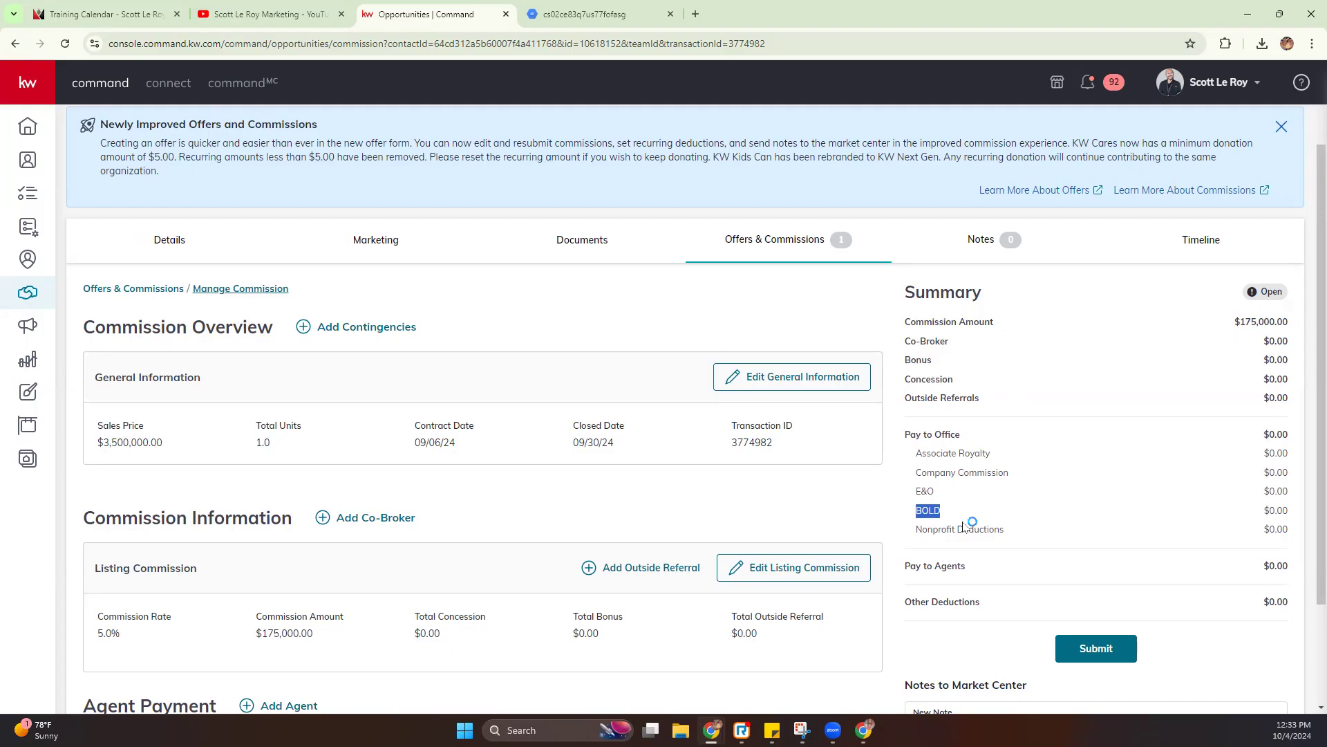
left_click_drag(903, 566, 1003, 570)
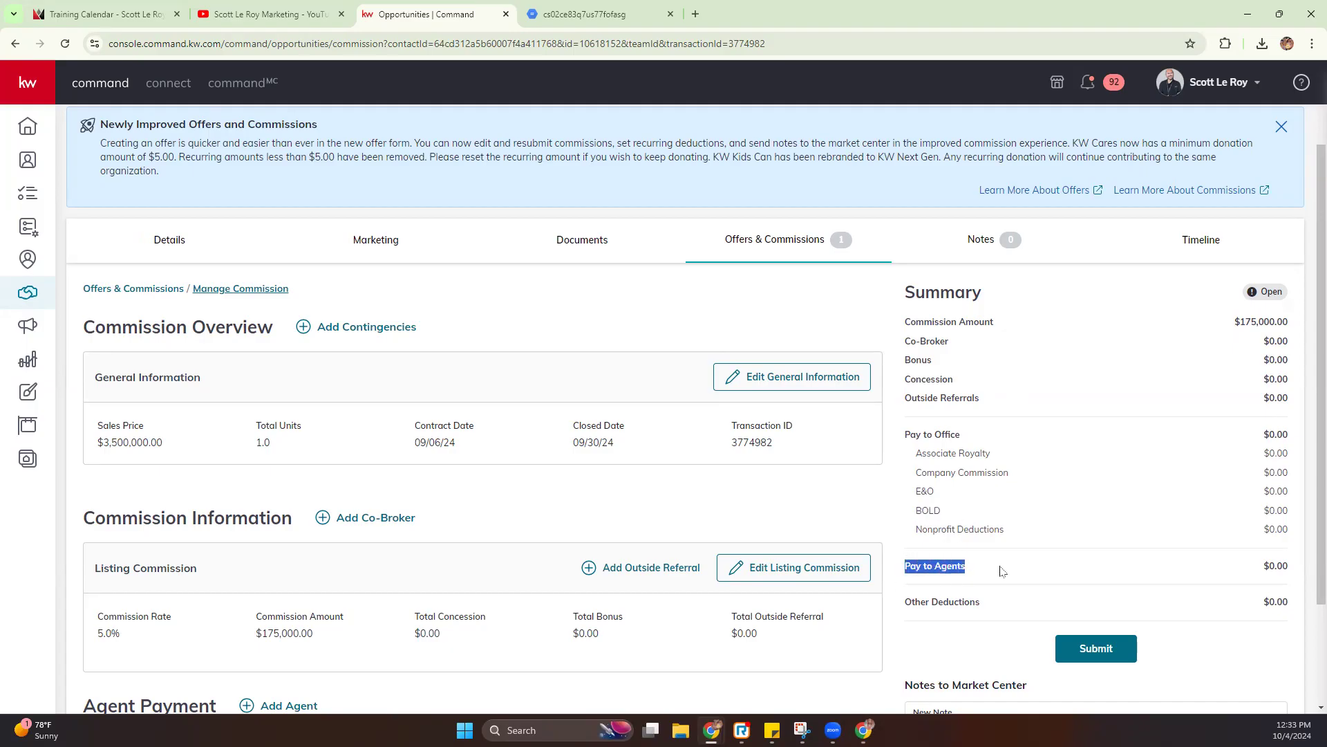
left_click_drag(901, 605, 1030, 596)
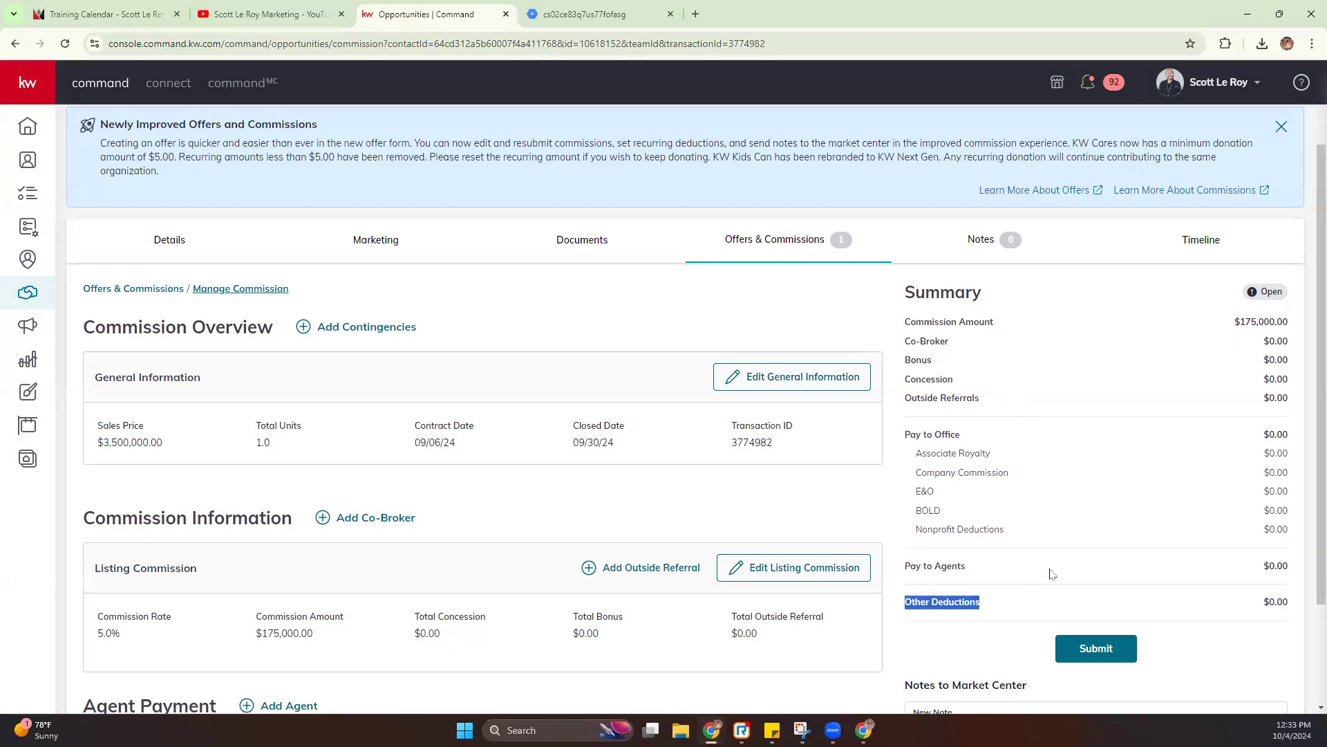
scroll(1052, 571, "down", 2)
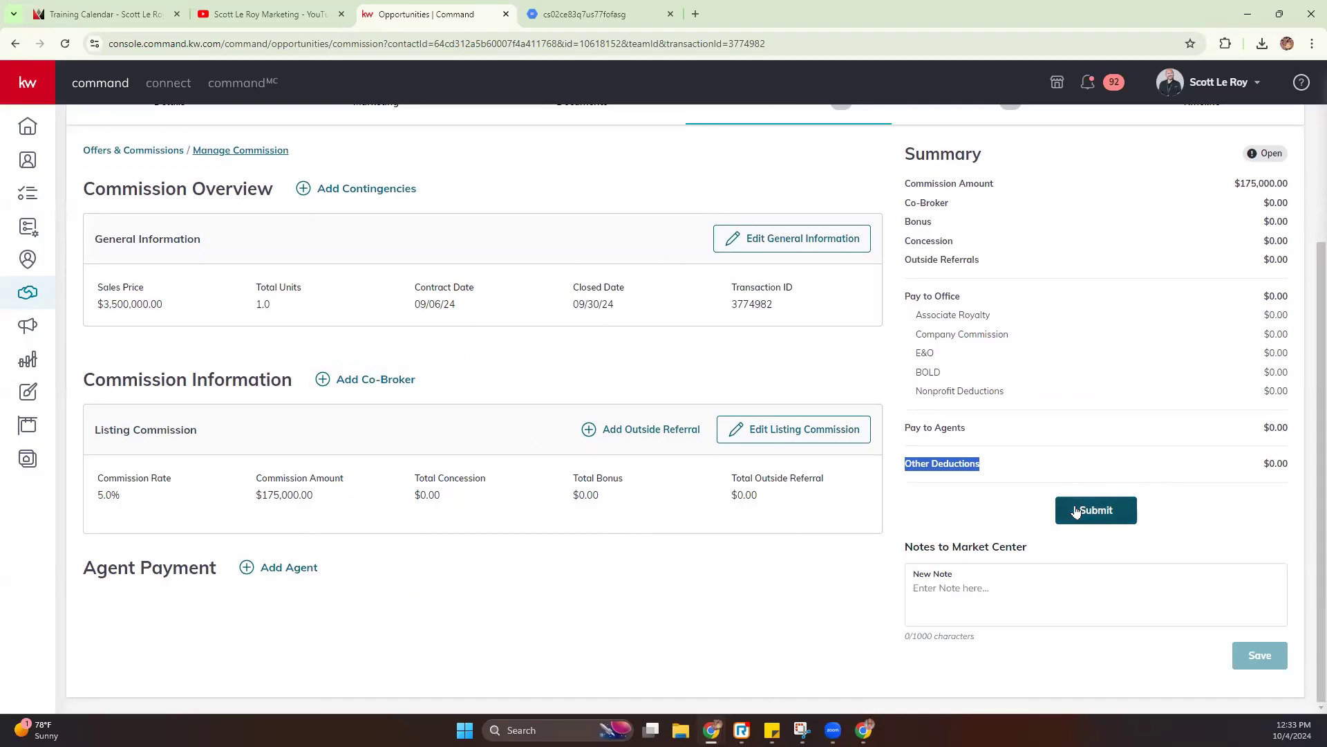
scroll(598, 456, "up", 4)
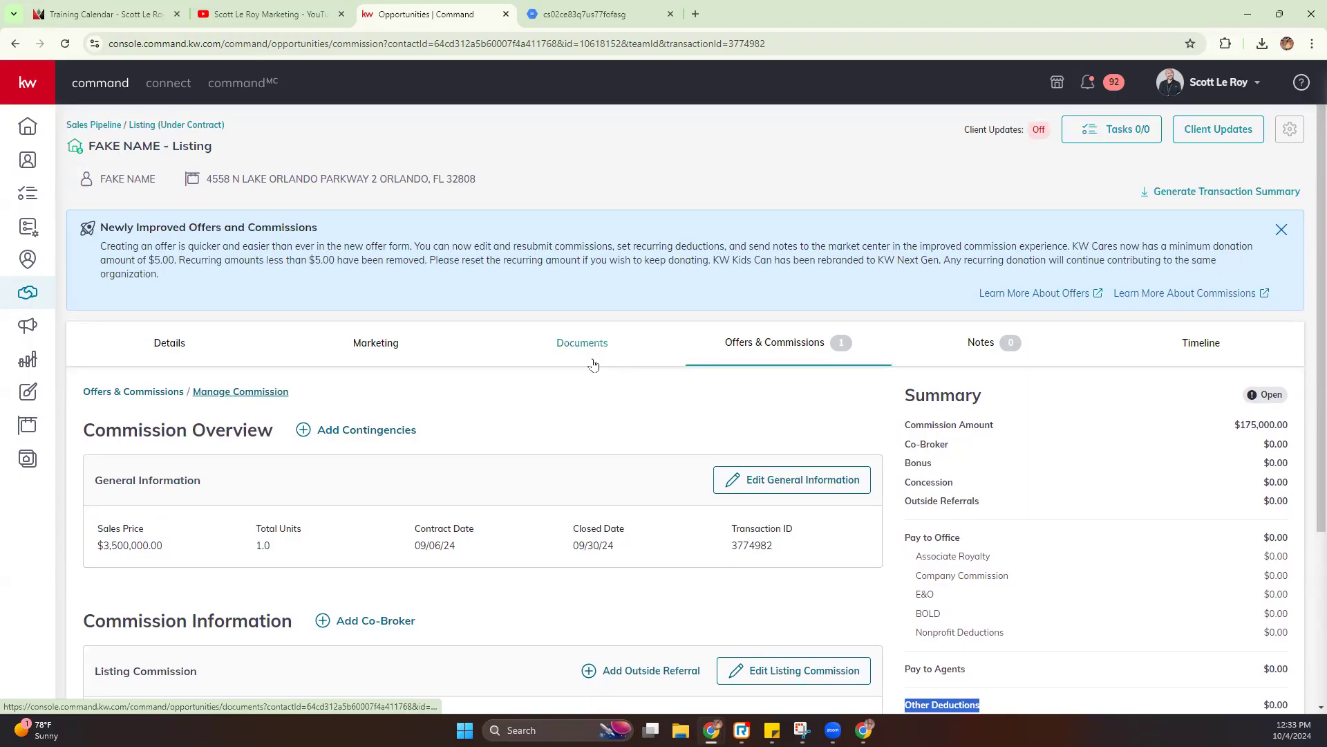
Look over the commission information and open the listing's notes.
scroll(593, 365, "down", 3)
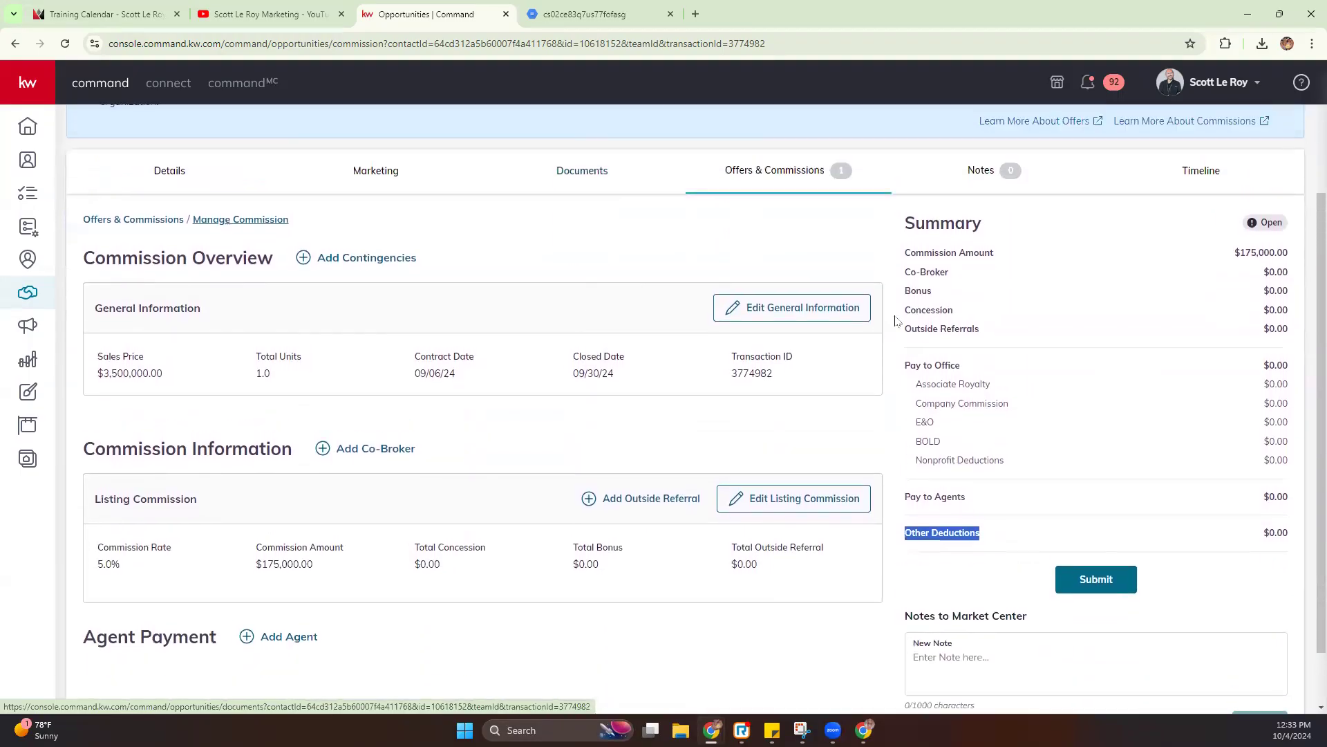
left_click(844, 508)
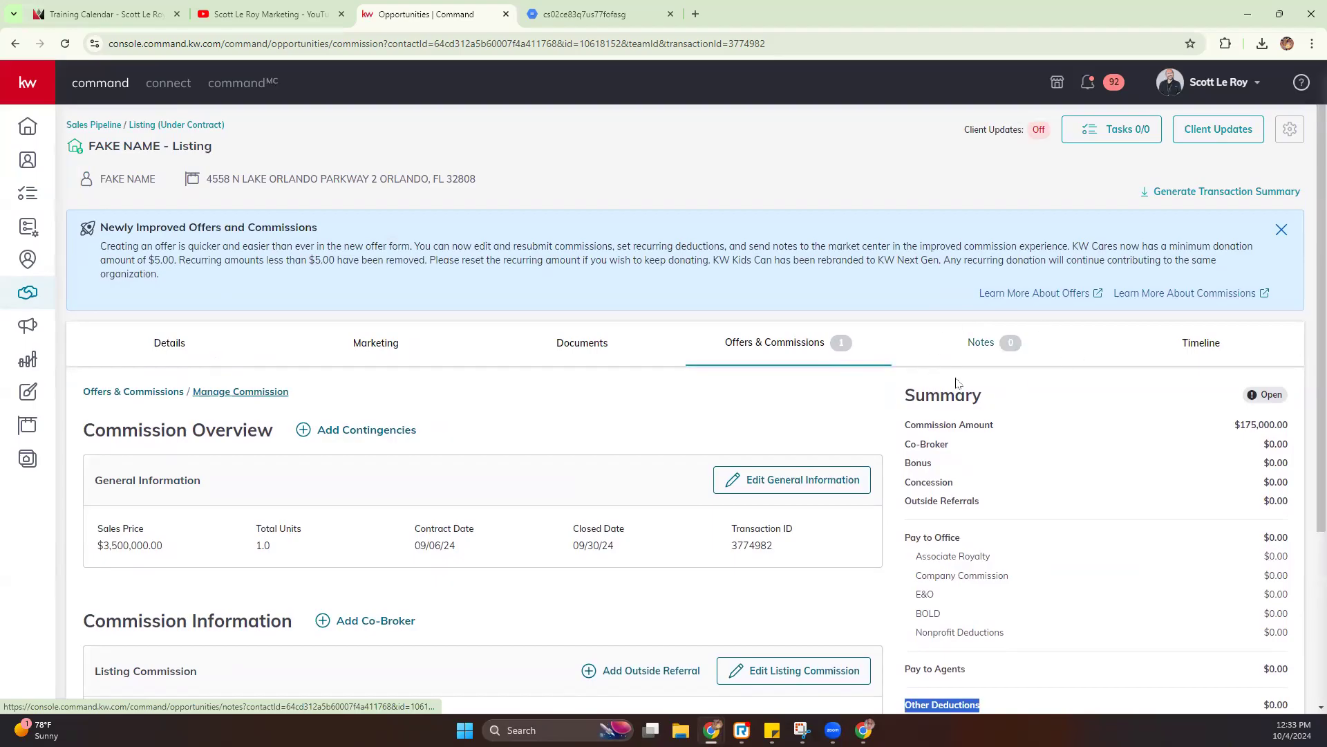
left_click(978, 344)
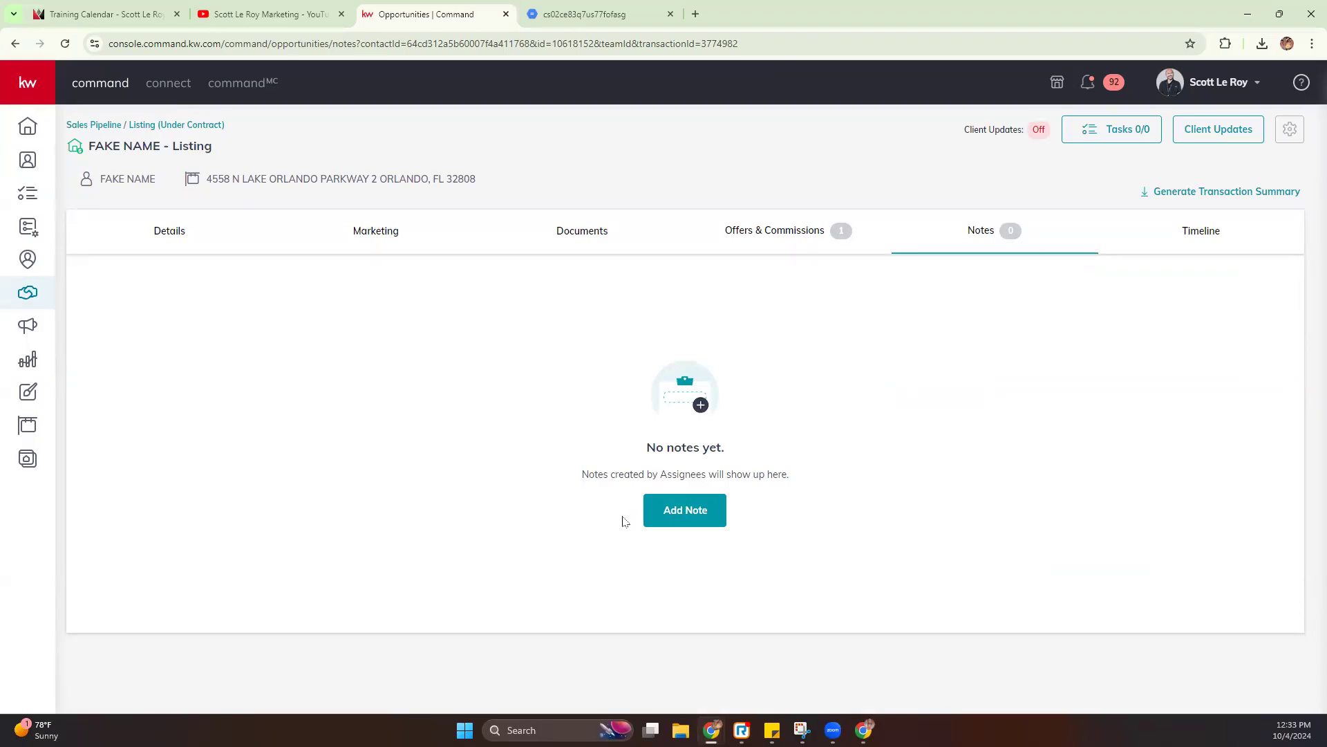
Open the opportunity's timeline and examine the logged task, document, offer, commission and pipeline actions.
left_click(1213, 235)
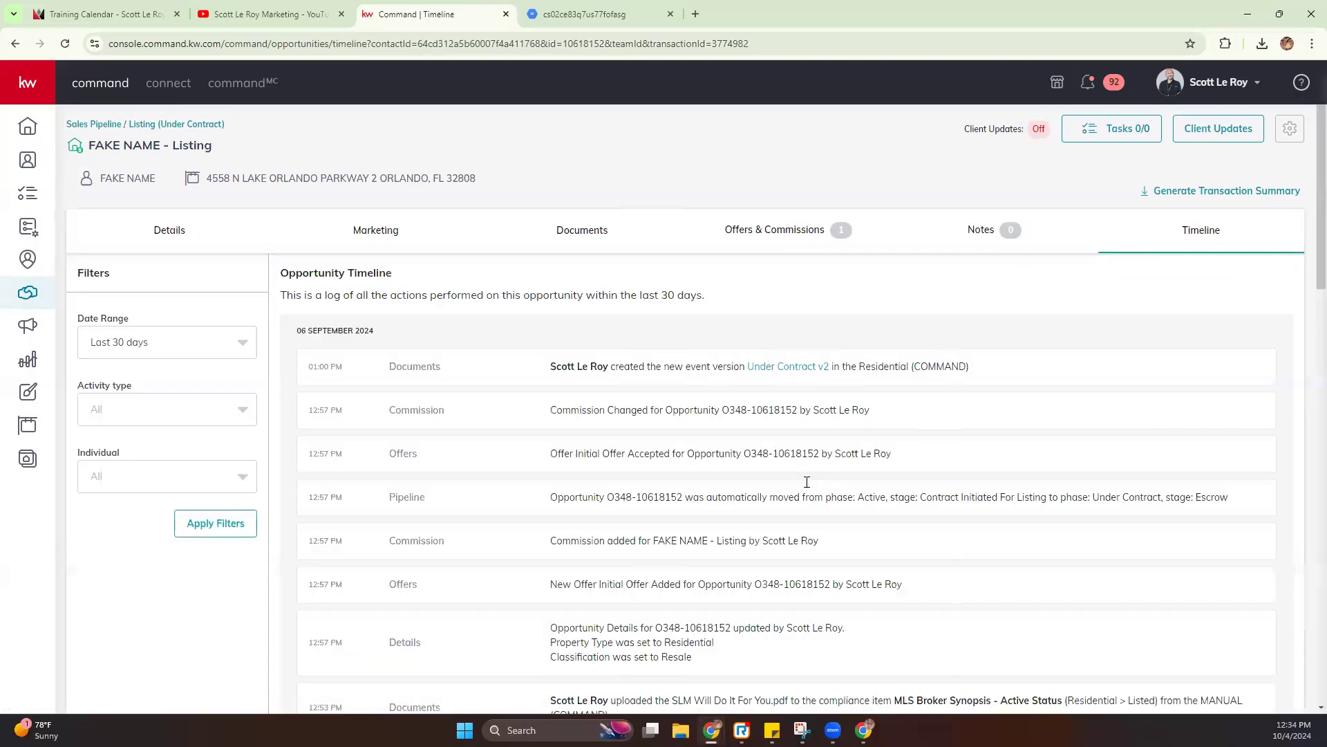
scroll(806, 482, "down", 2)
scroll(807, 482, "down", 15)
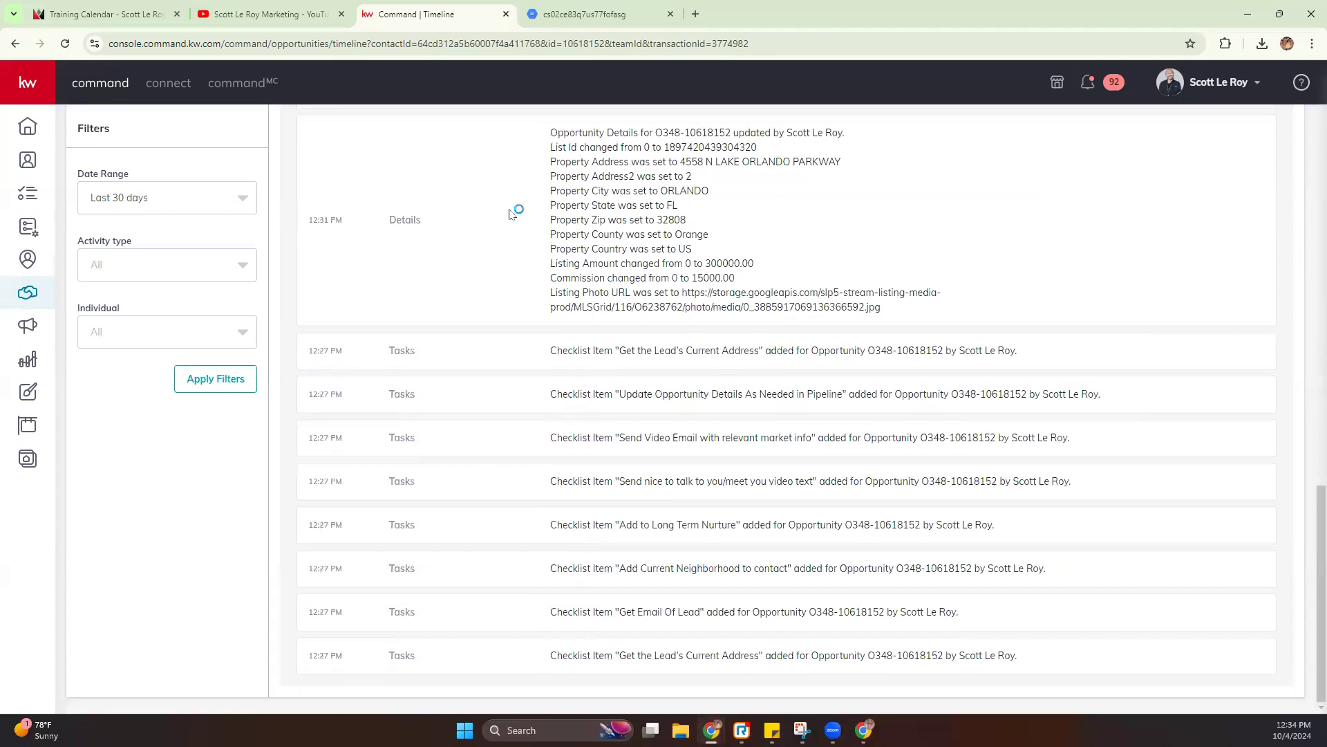
scroll(516, 214, "up", 8)
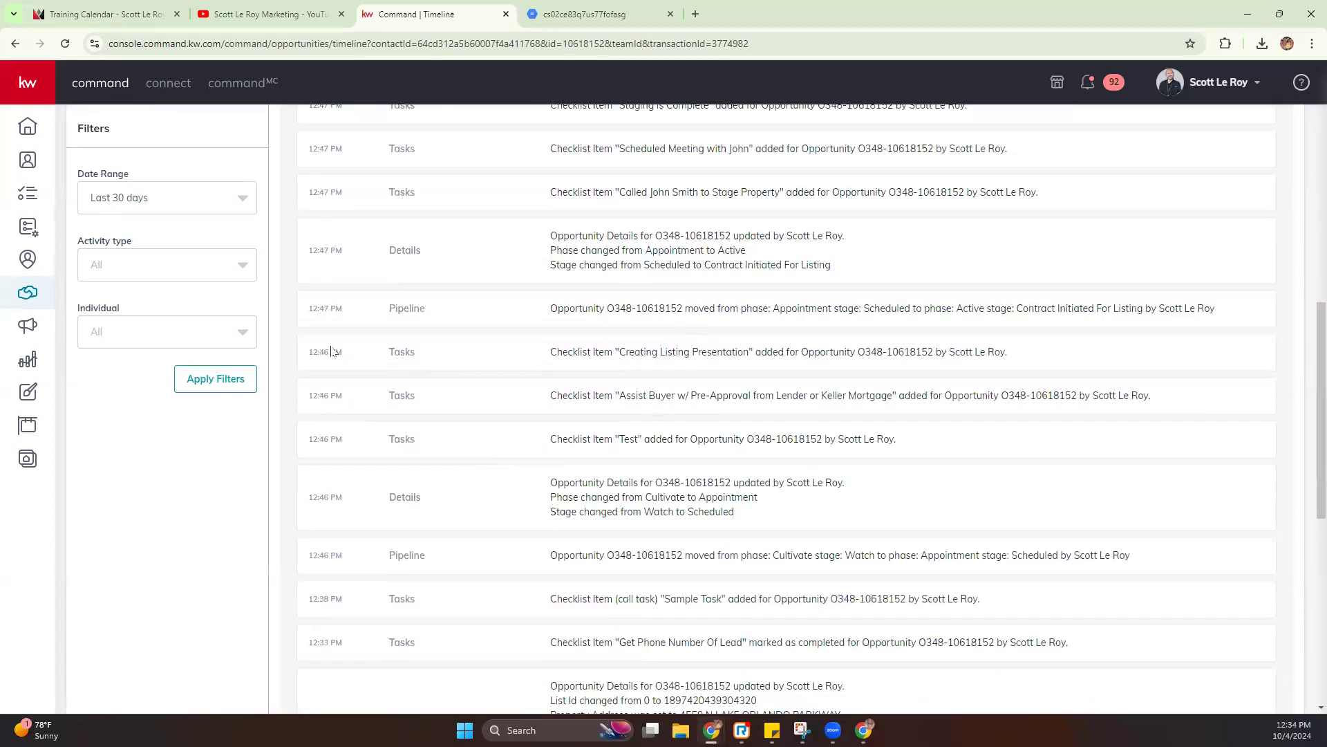
scroll(326, 332, "up", 4)
left_click_drag(390, 381, 521, 376)
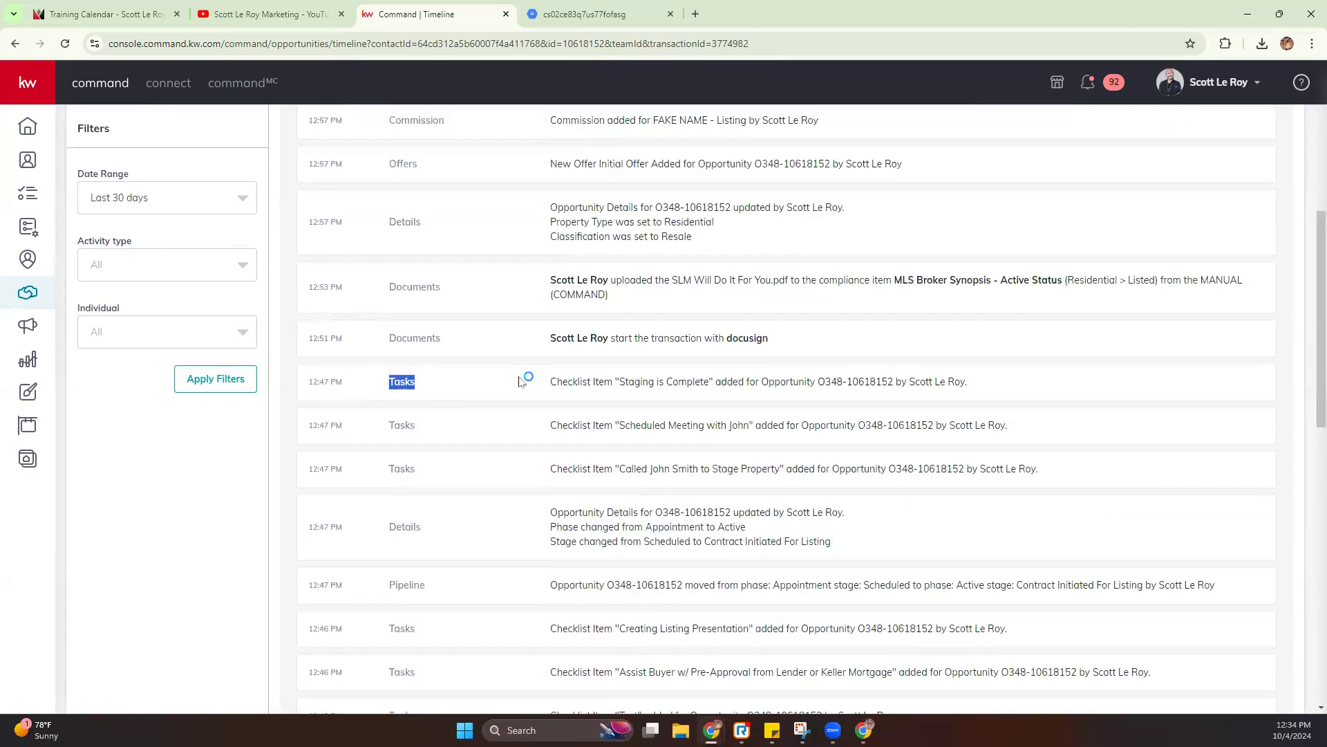
left_click_drag(396, 338, 603, 338)
scroll(525, 275, "up", 5)
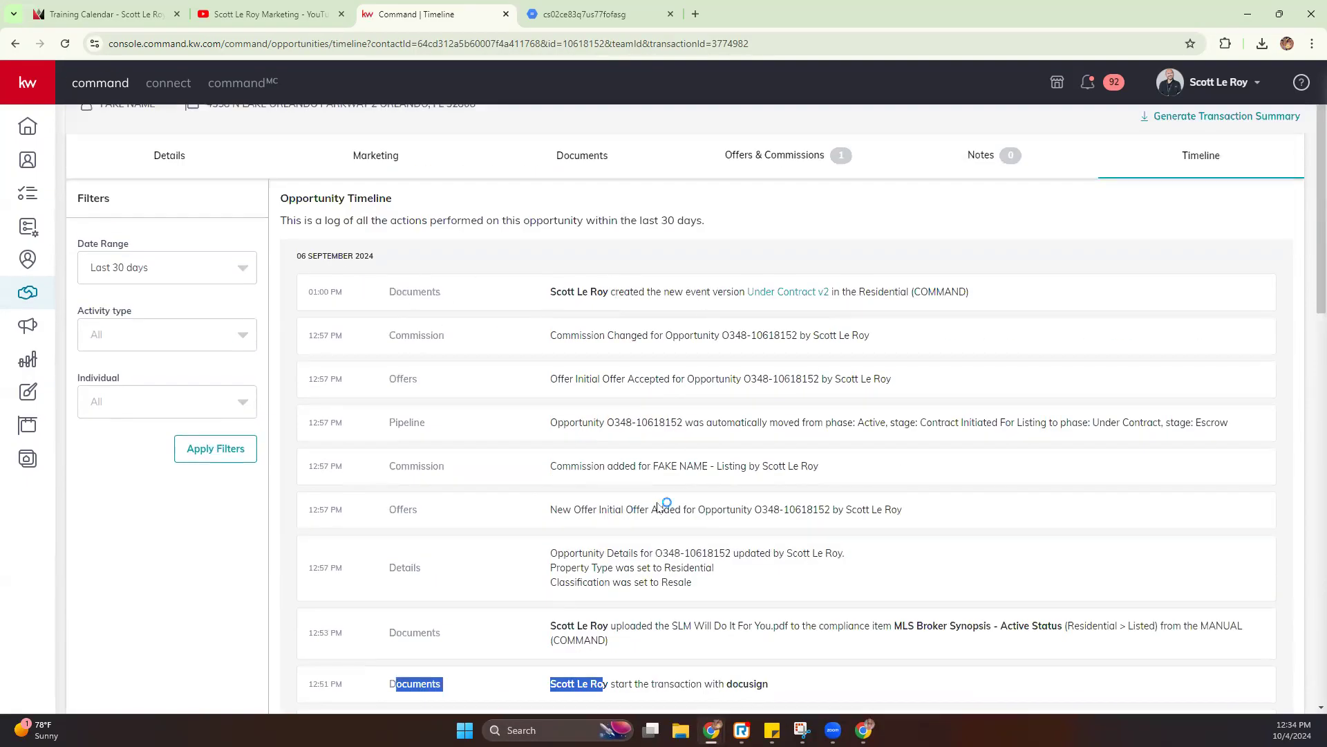
scroll(660, 498, "down", 3)
scroll(659, 509, "up", 5)
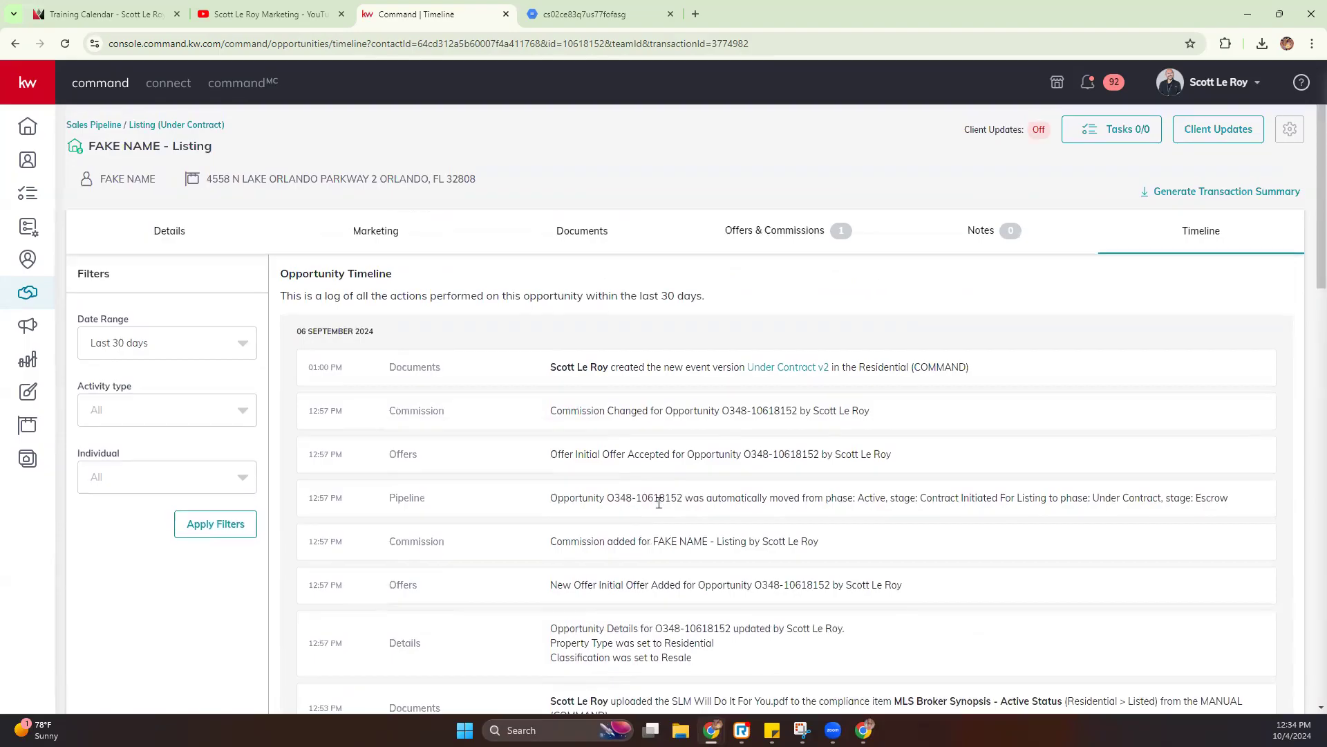
View the transaction summary options and the client updates settings for the listing, closing each without changes.
left_click(1239, 199)
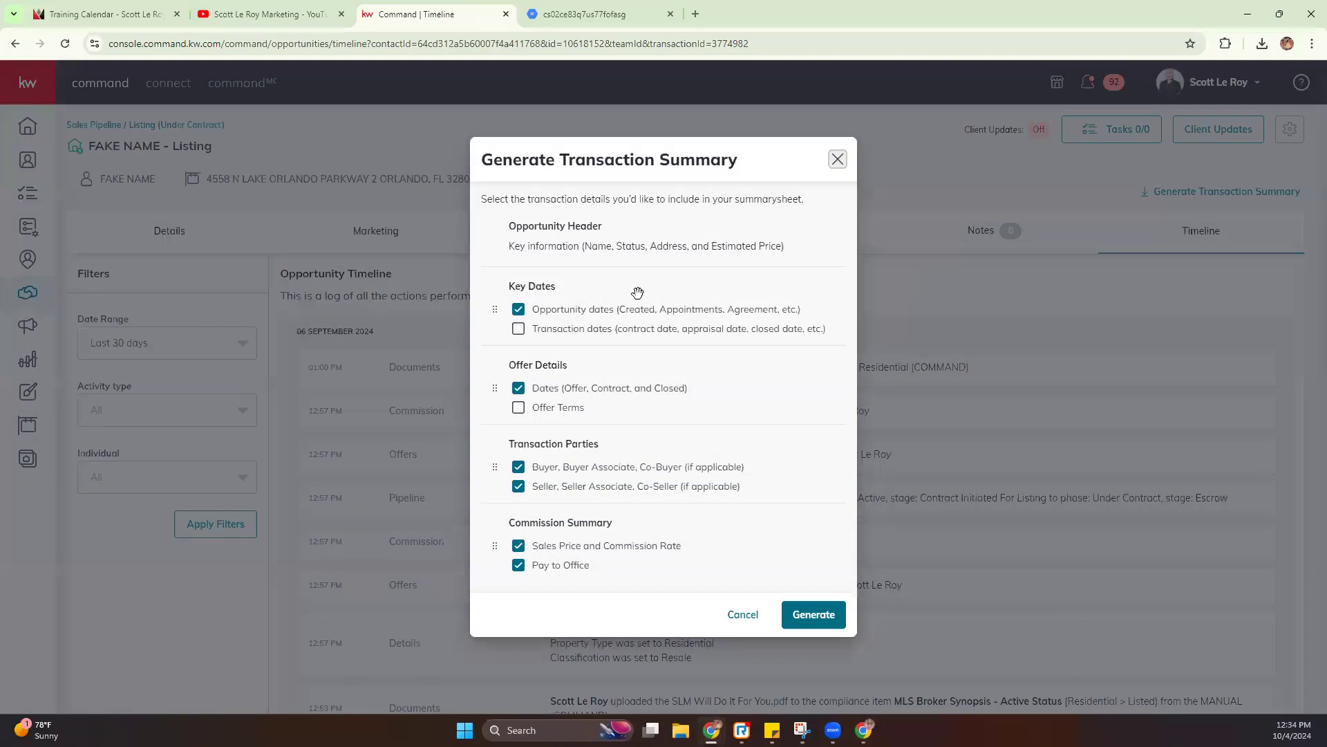
left_click(837, 160)
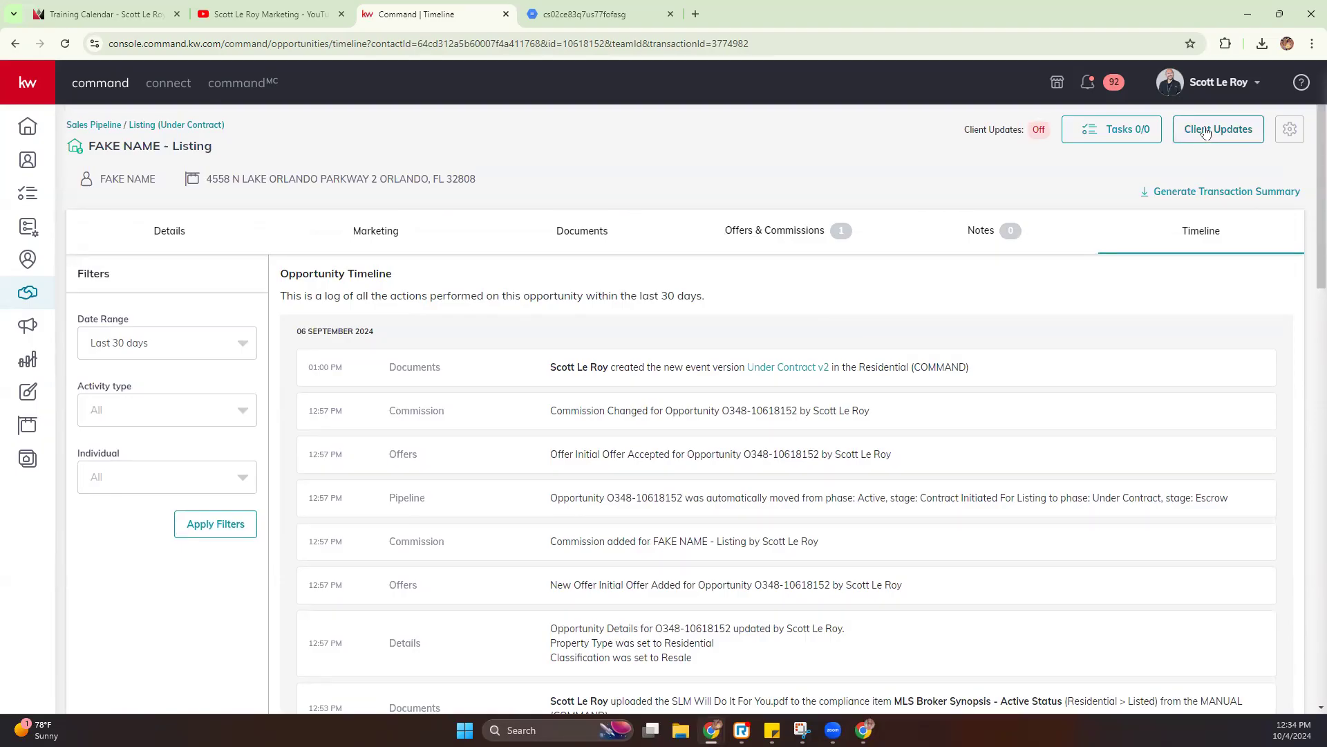
left_click(1206, 133)
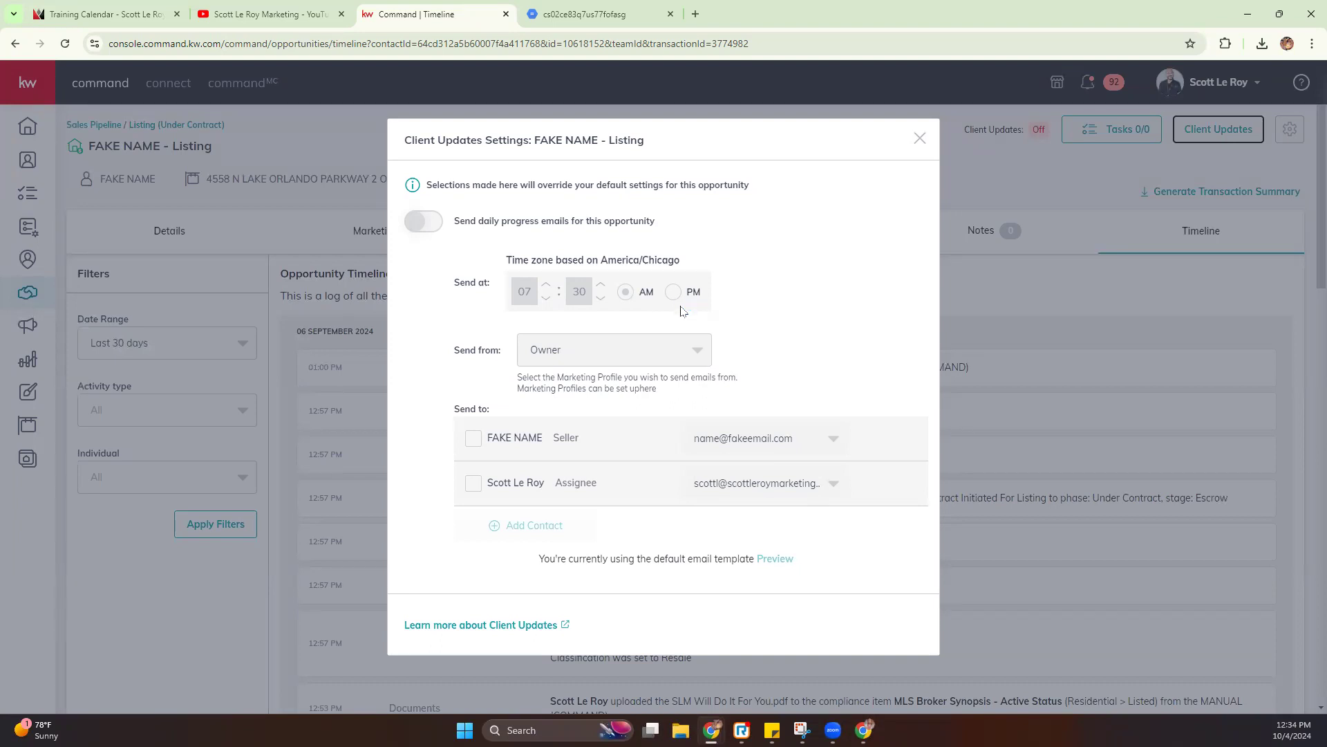
left_click(920, 141)
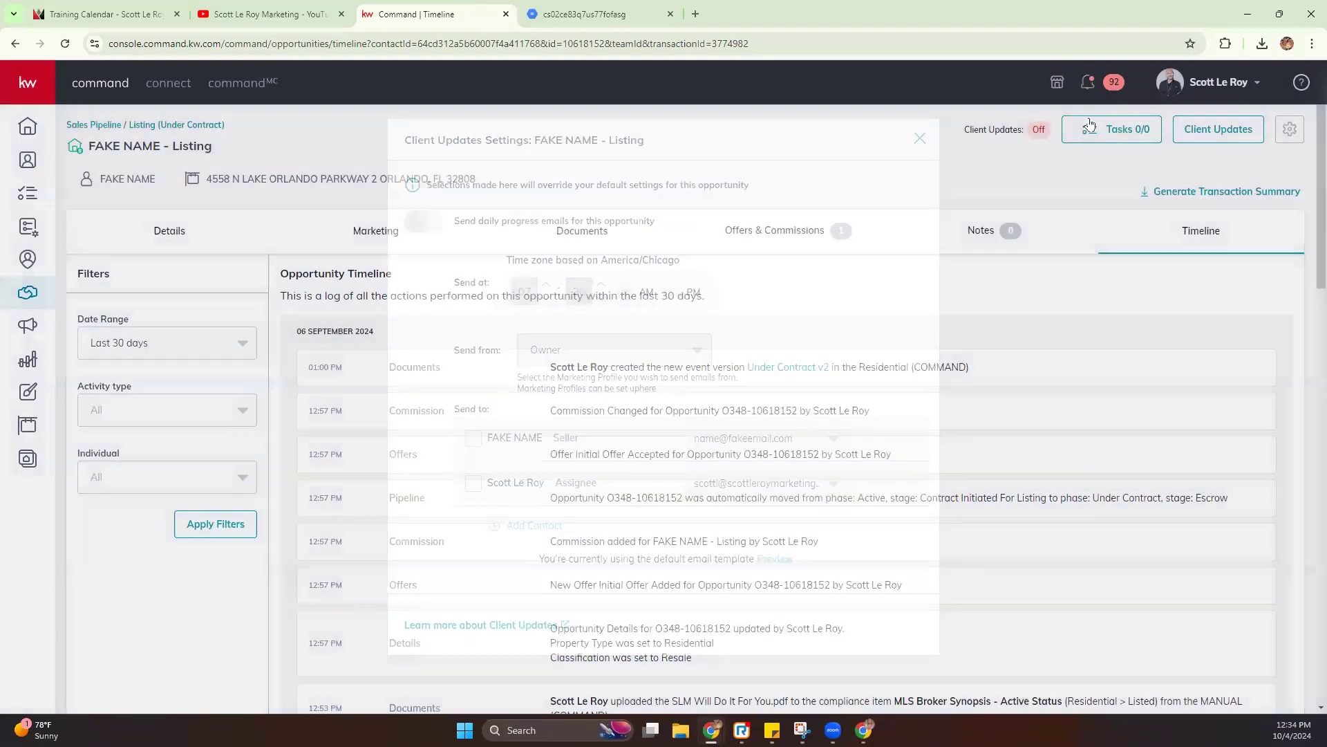
Check the listing's Under Contract tasks, return to the Under Contract listings board and reload it.
left_click(1088, 119)
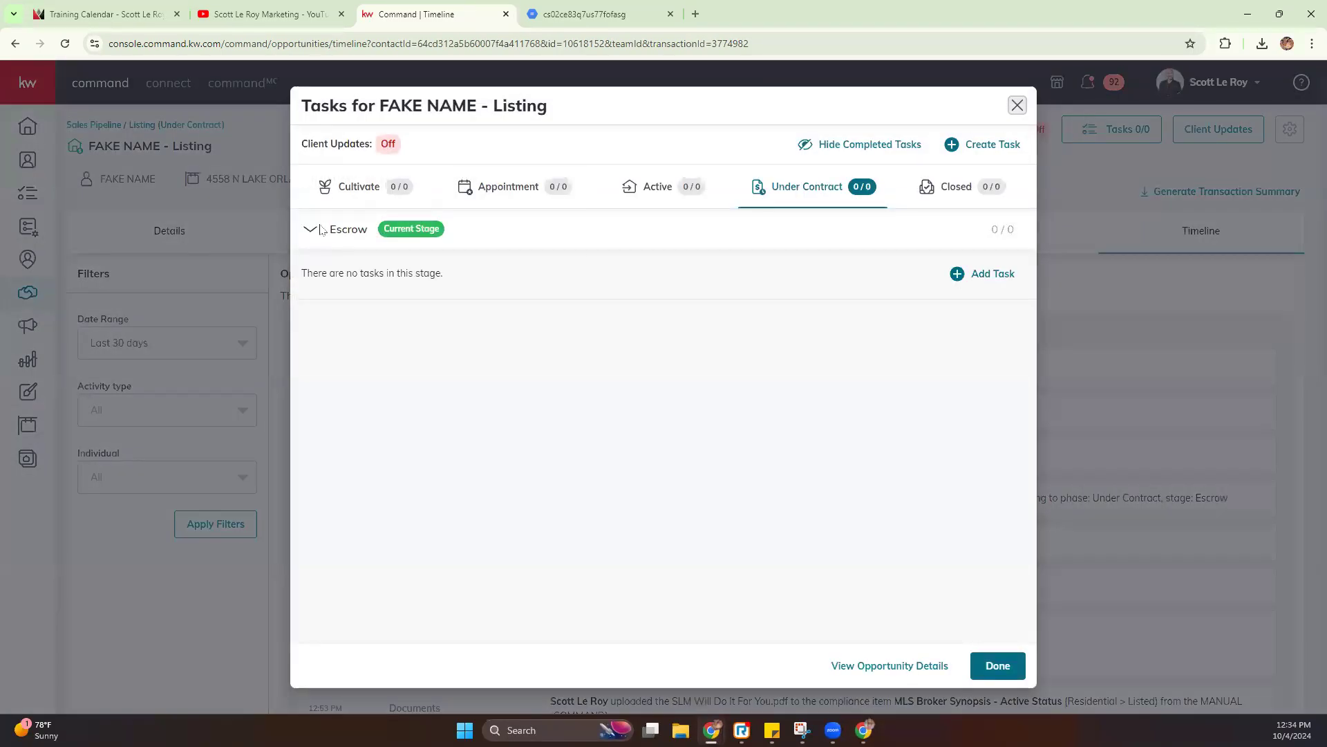
left_click(1017, 105)
left_click(174, 125)
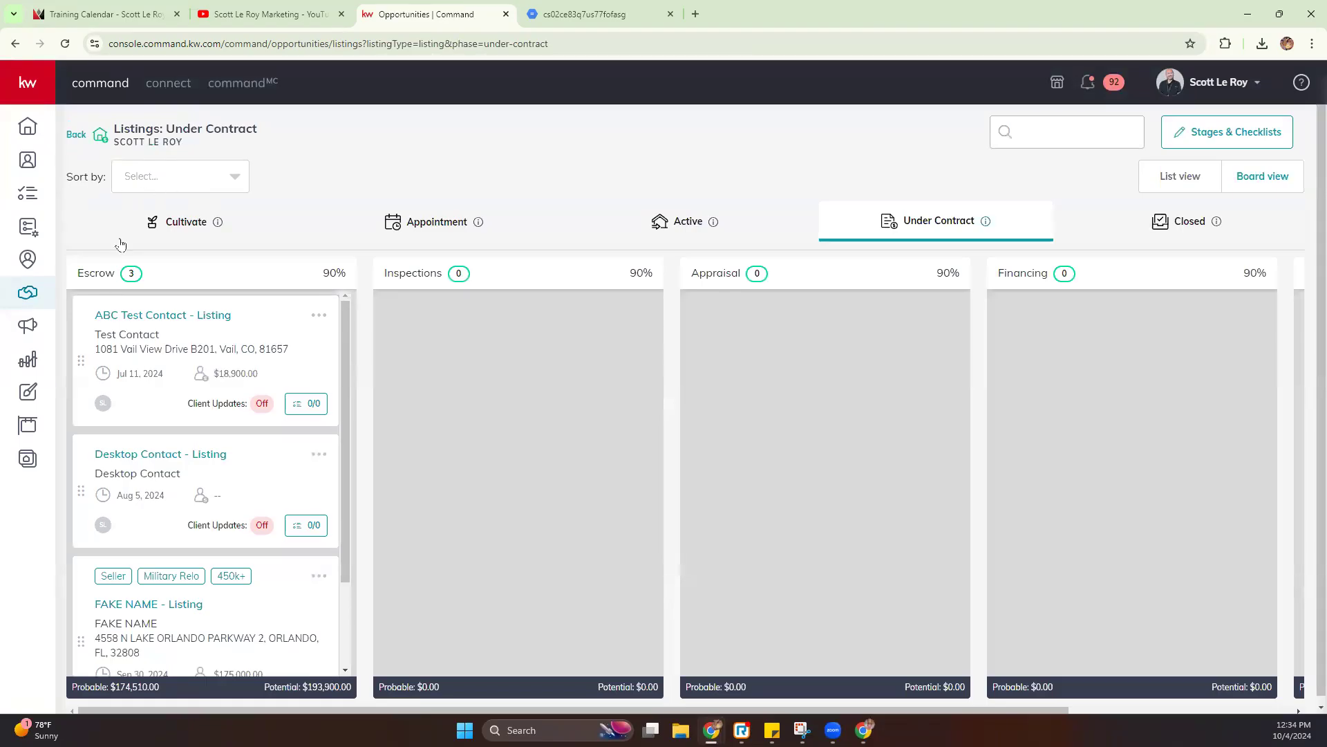
scroll(339, 422, "down", 1)
left_click(65, 44)
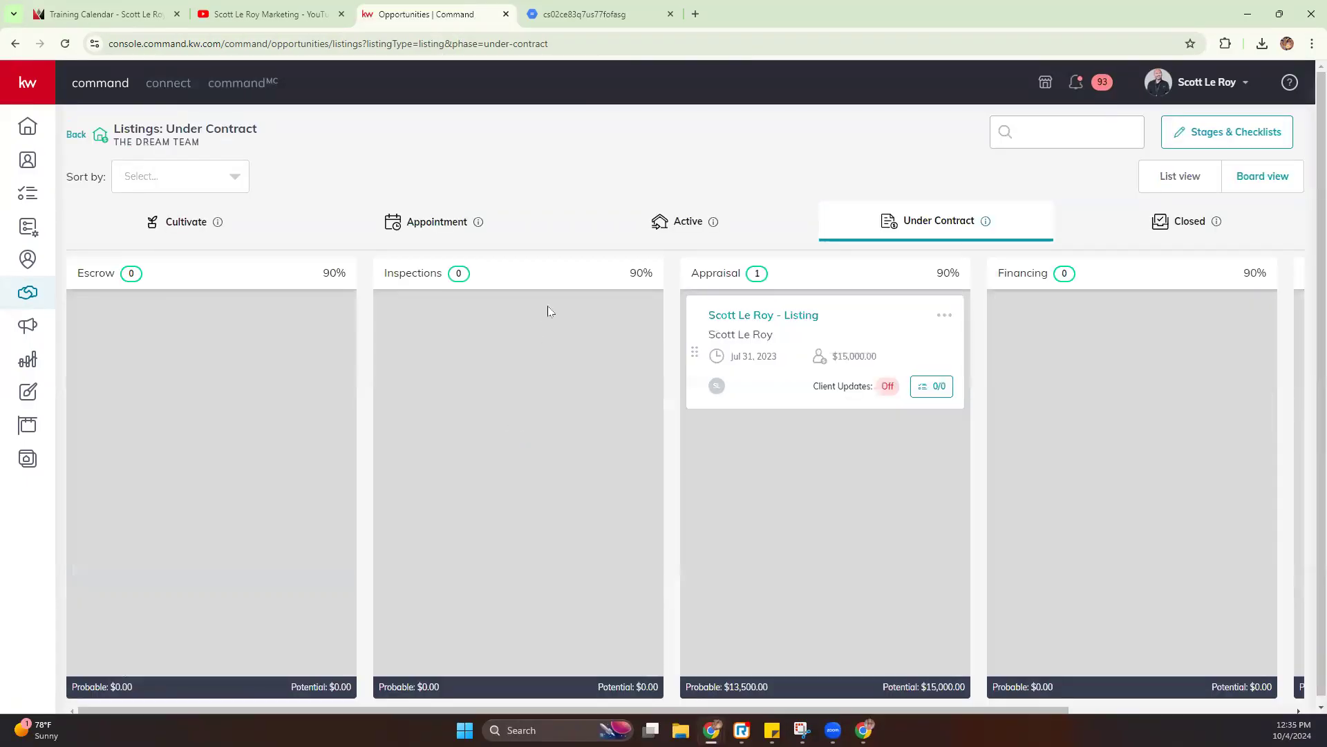
Switch from The Dream Team to the agent's own opportunities pipeline and open its Appointment phase listings.
left_click(77, 135)
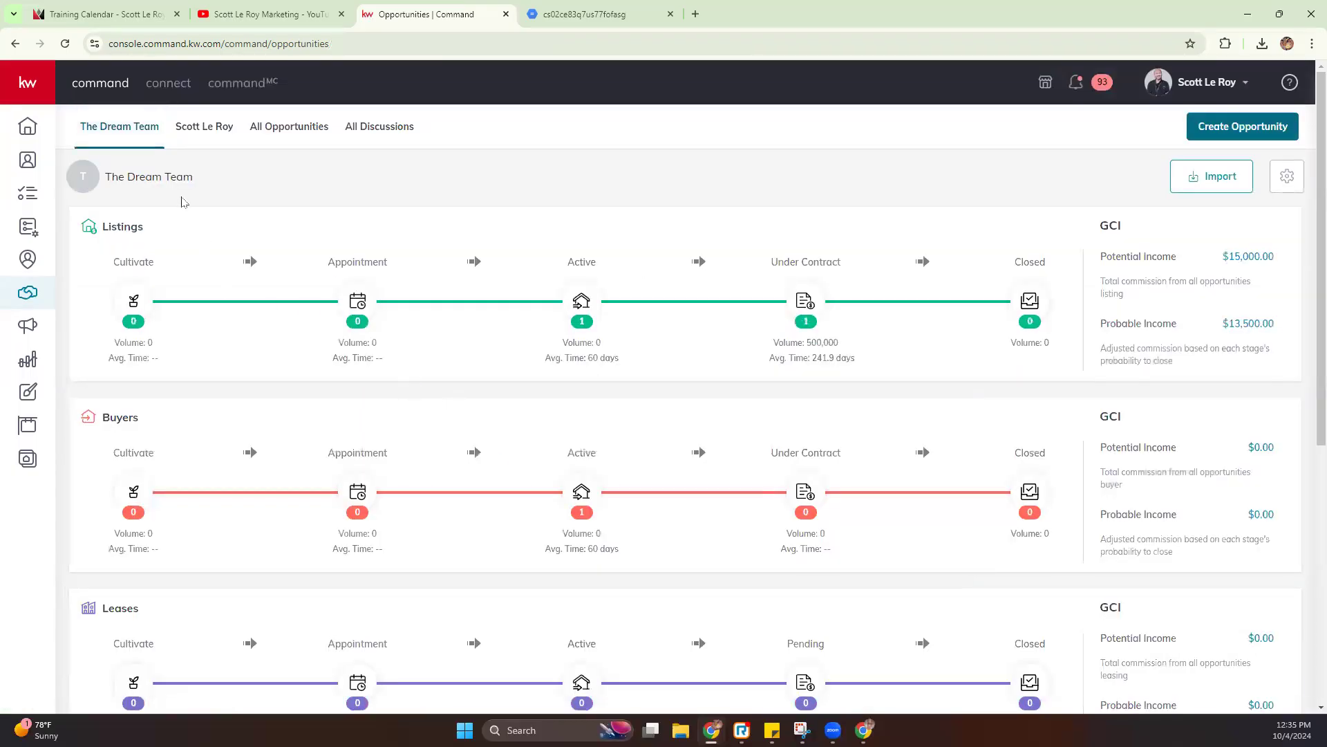
left_click(204, 127)
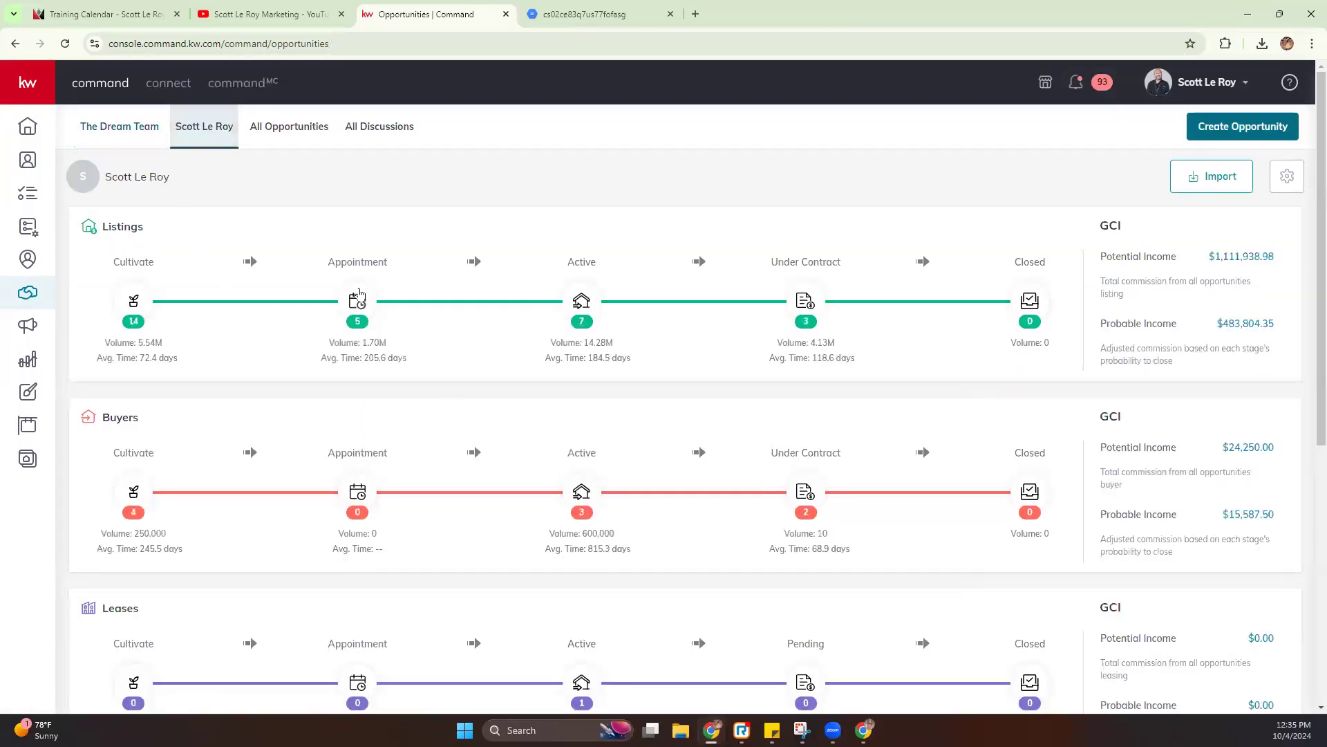
left_click(357, 298)
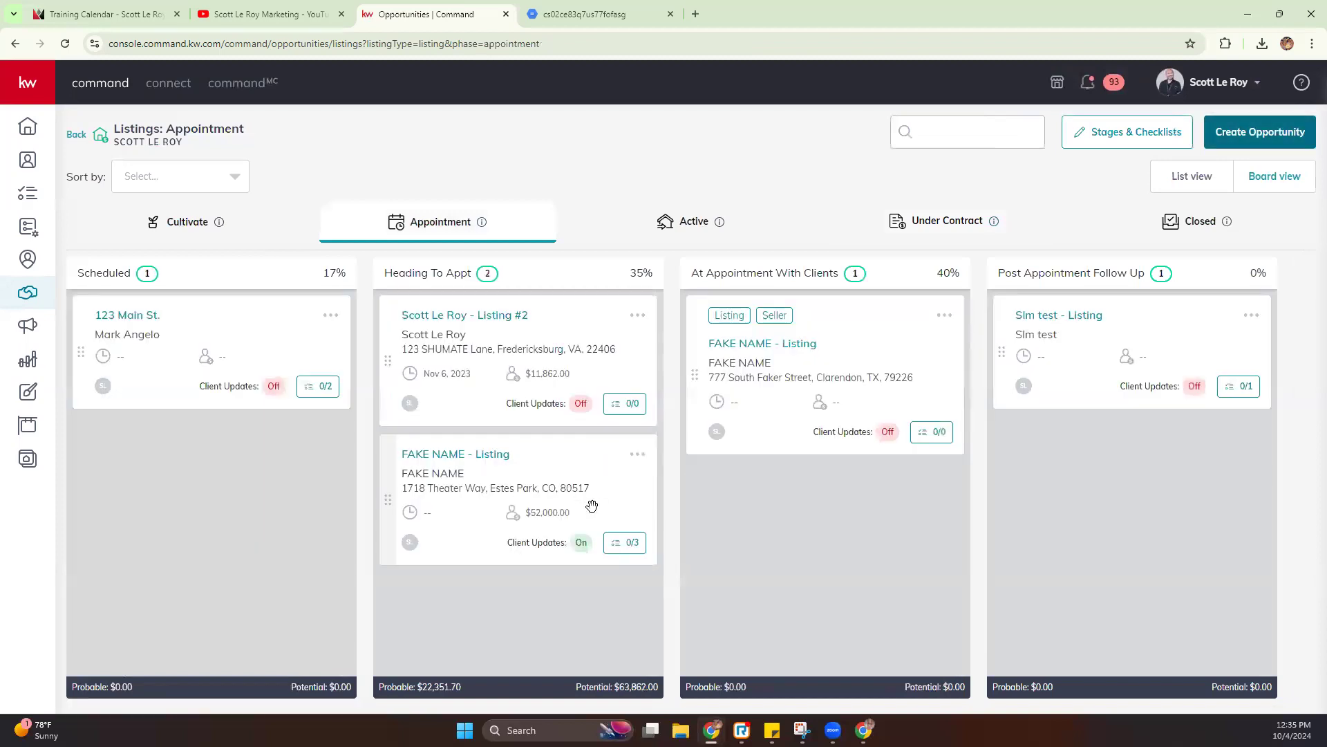
left_click(64, 44)
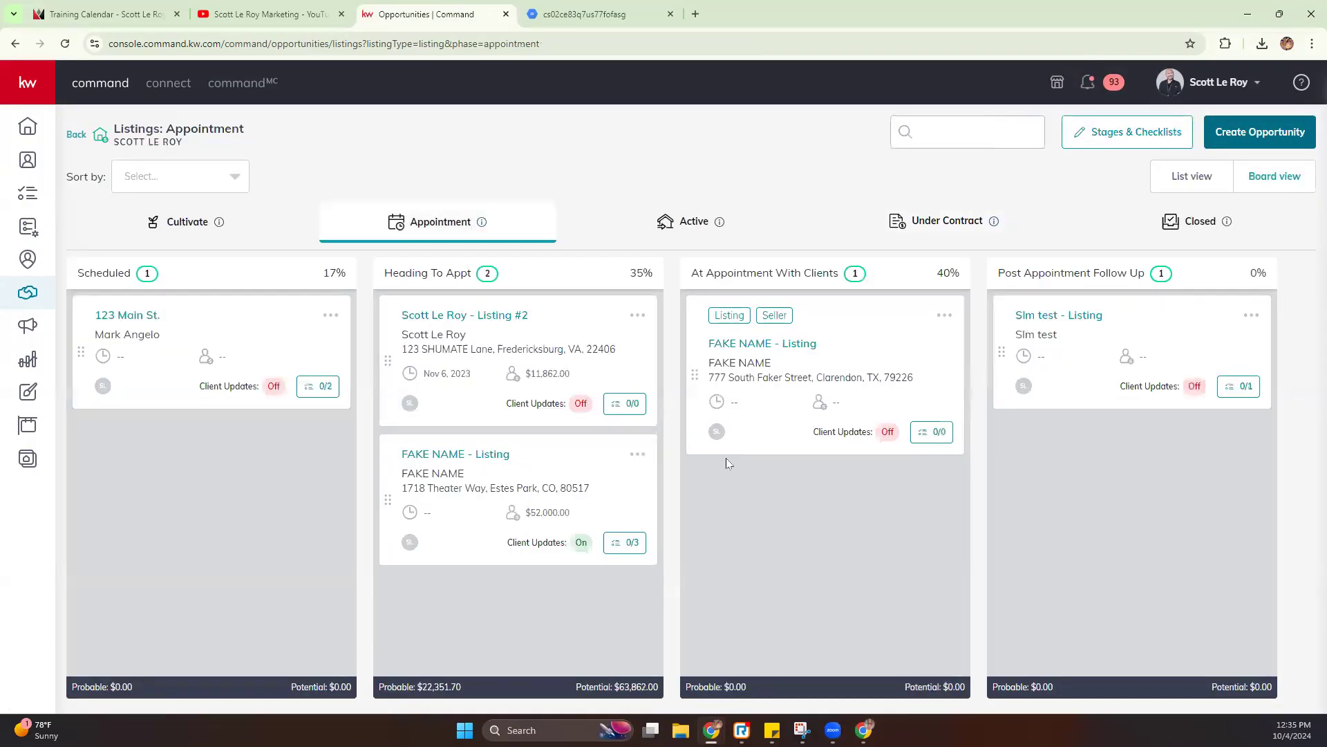
View the tasks of the FAKE NAME listings in the At Appointment With Clients and Nurture stages.
left_click(931, 432)
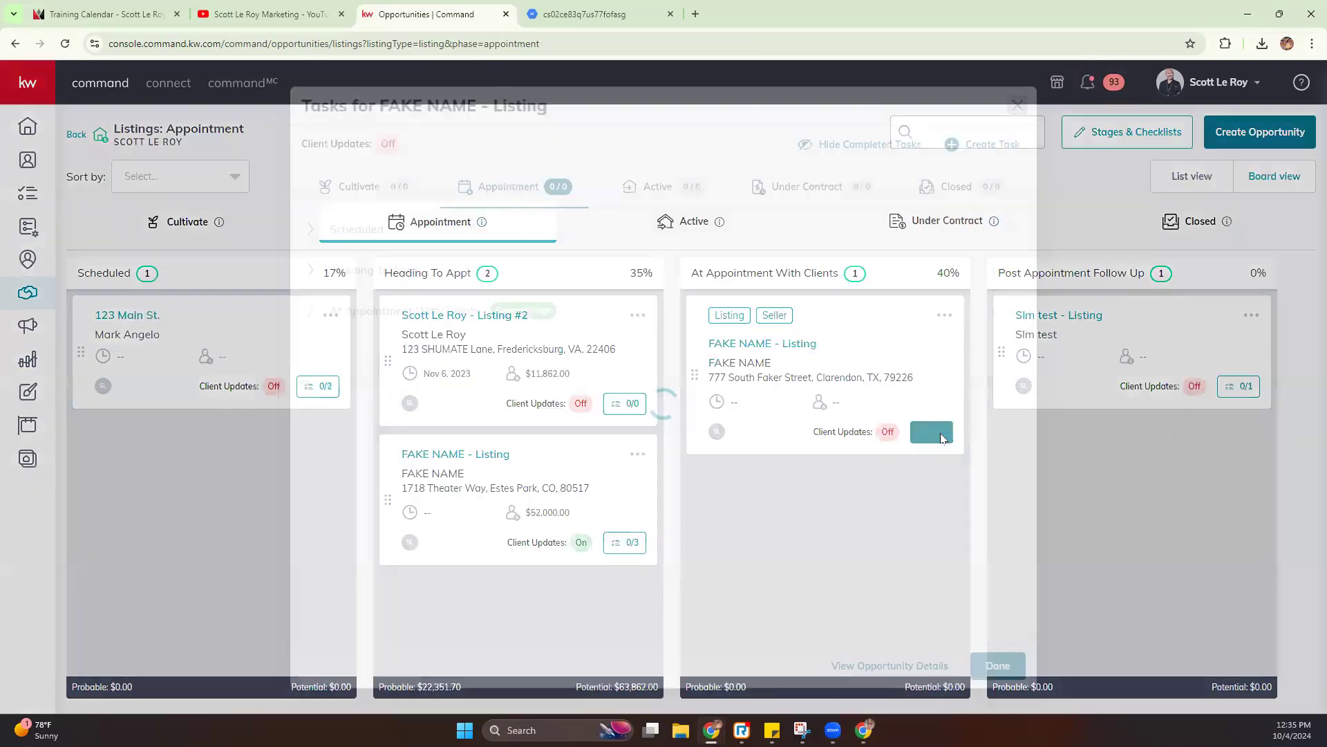
left_click(1017, 105)
left_click(173, 223)
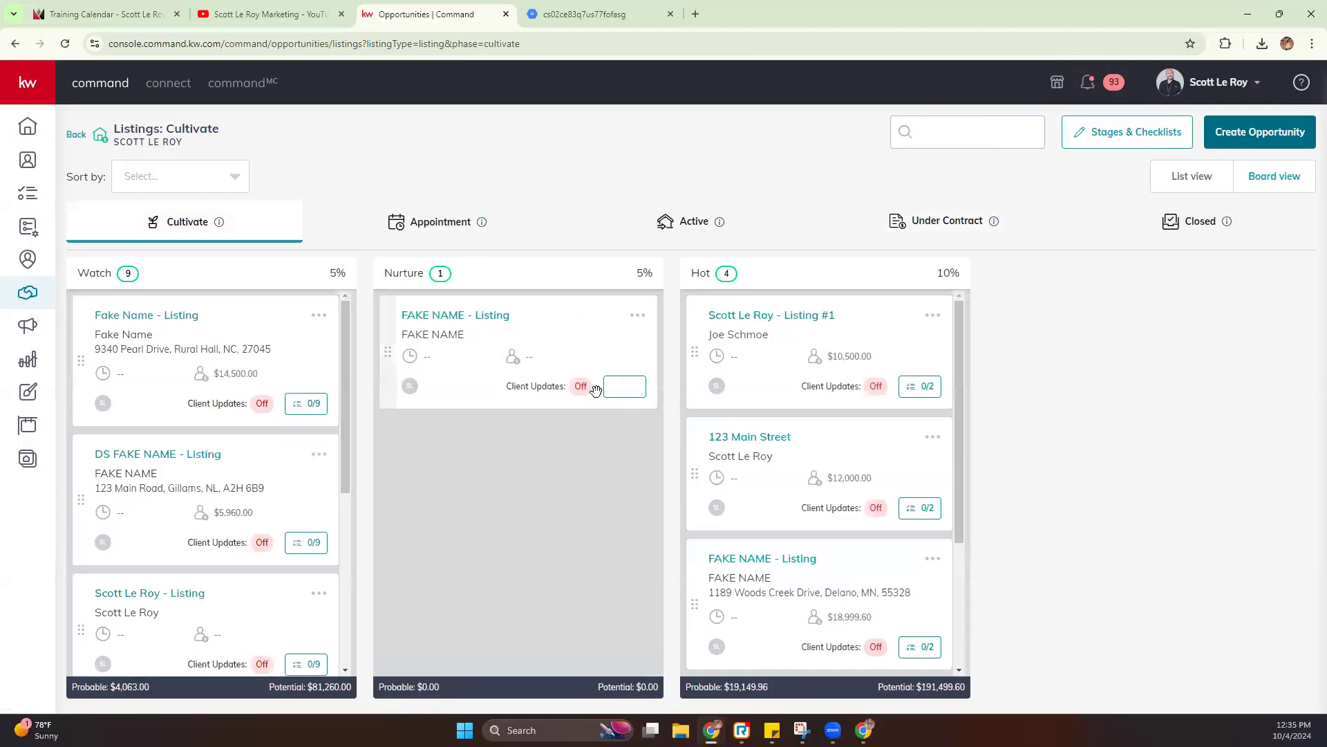
left_click(632, 388)
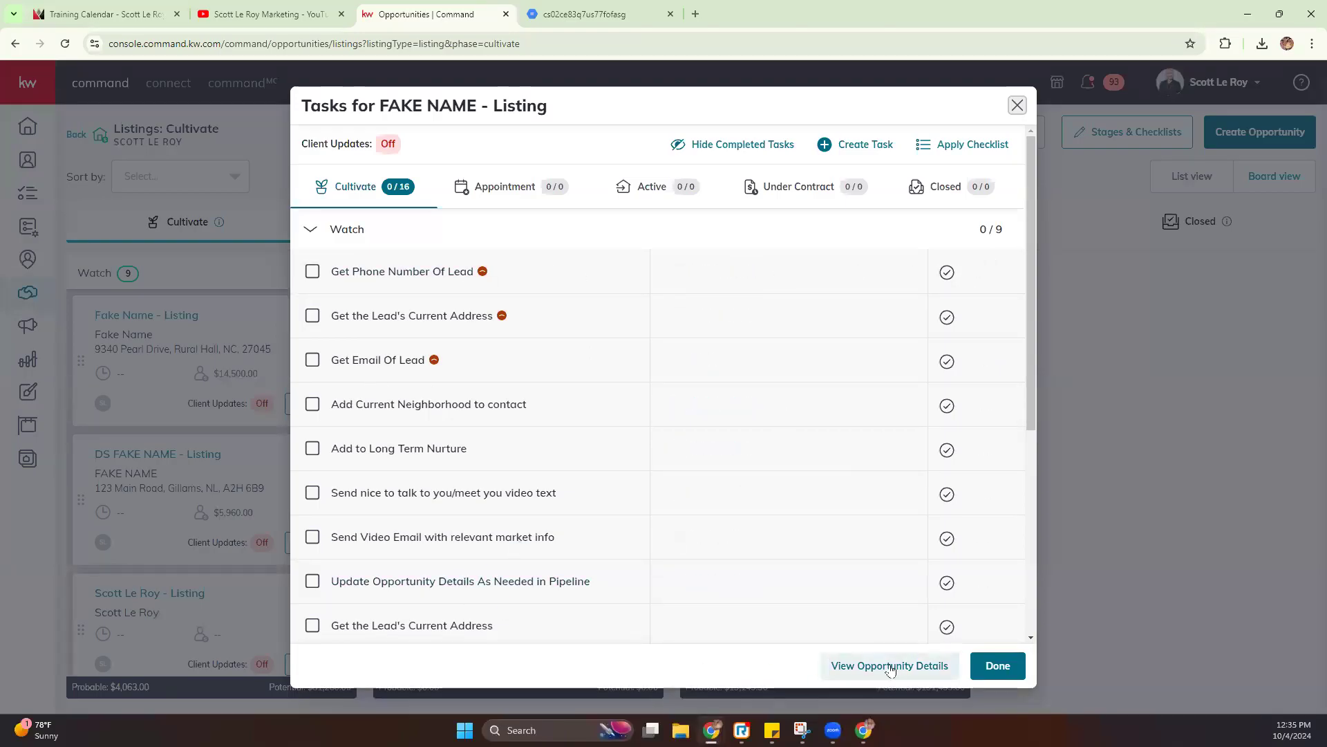
left_click(1016, 106)
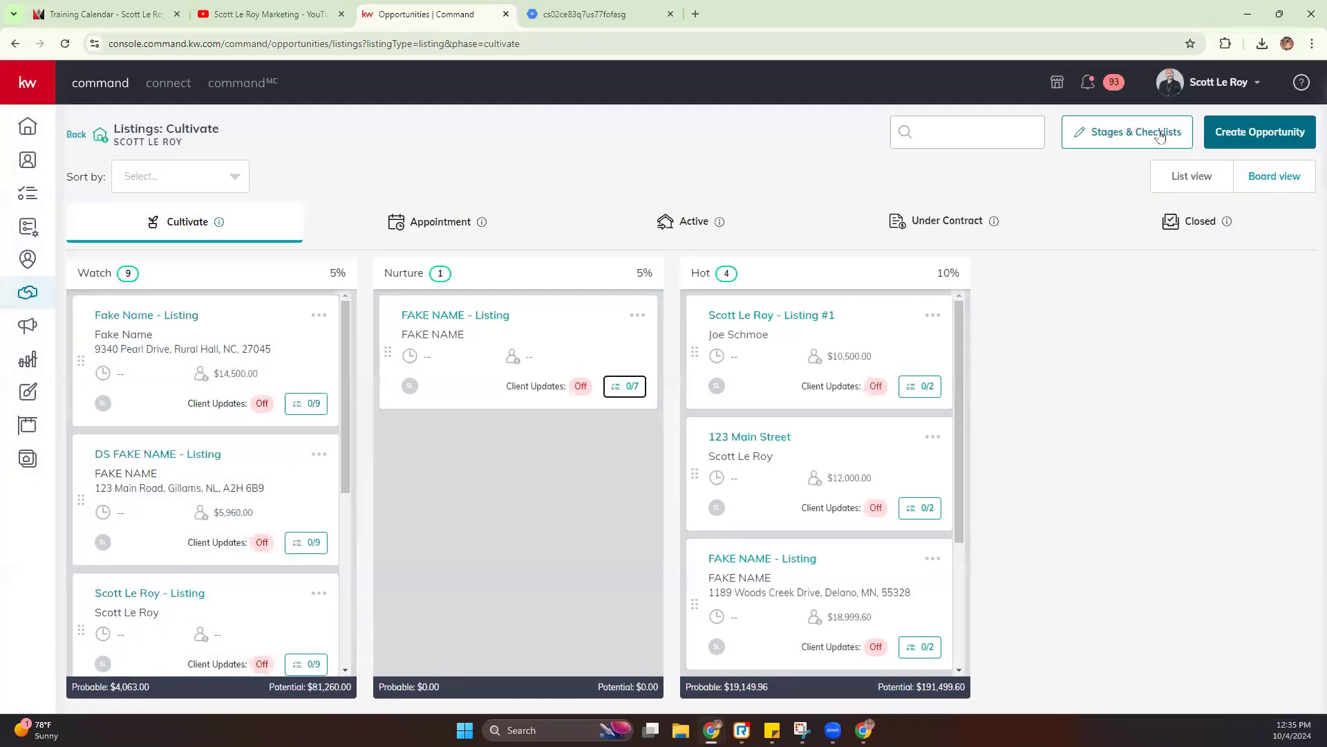
Review the Watch checklist in the Cultivate stage settings, save it as is, and return to the Cultivate listings.
left_click(1161, 136)
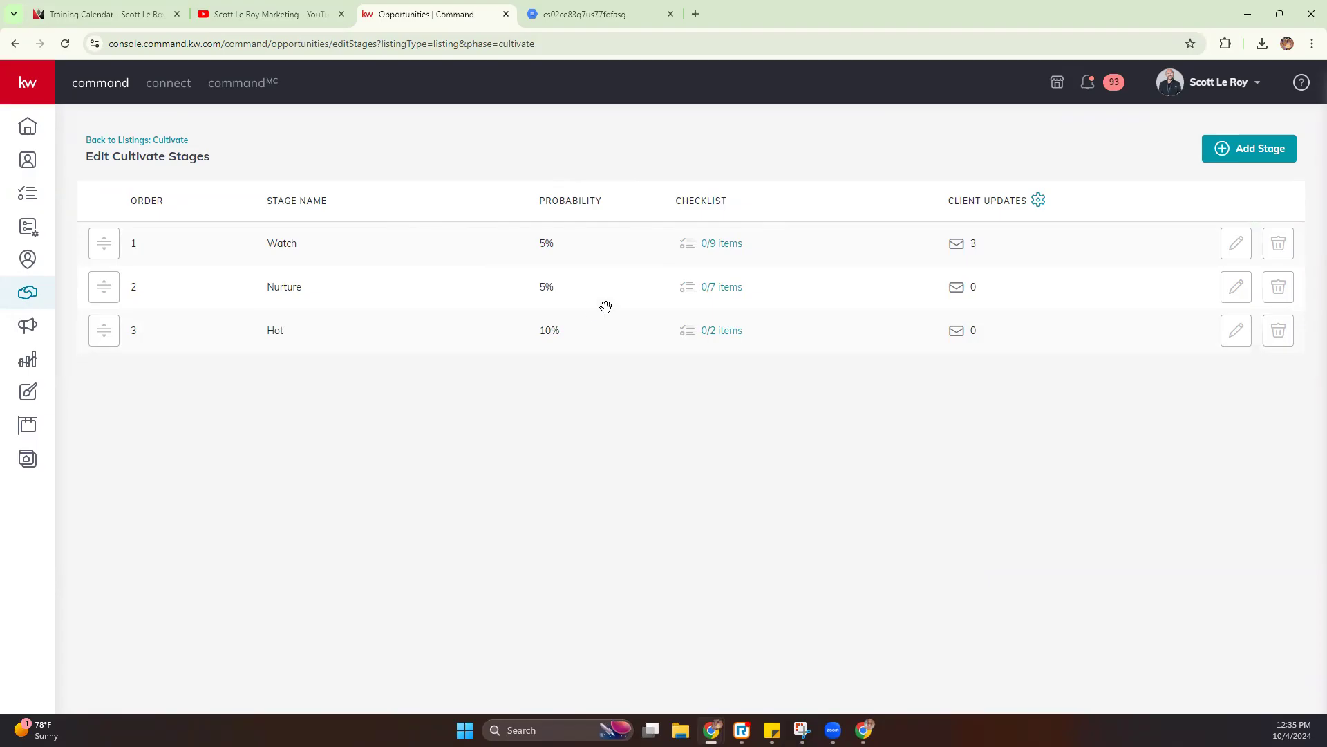
left_click(717, 242)
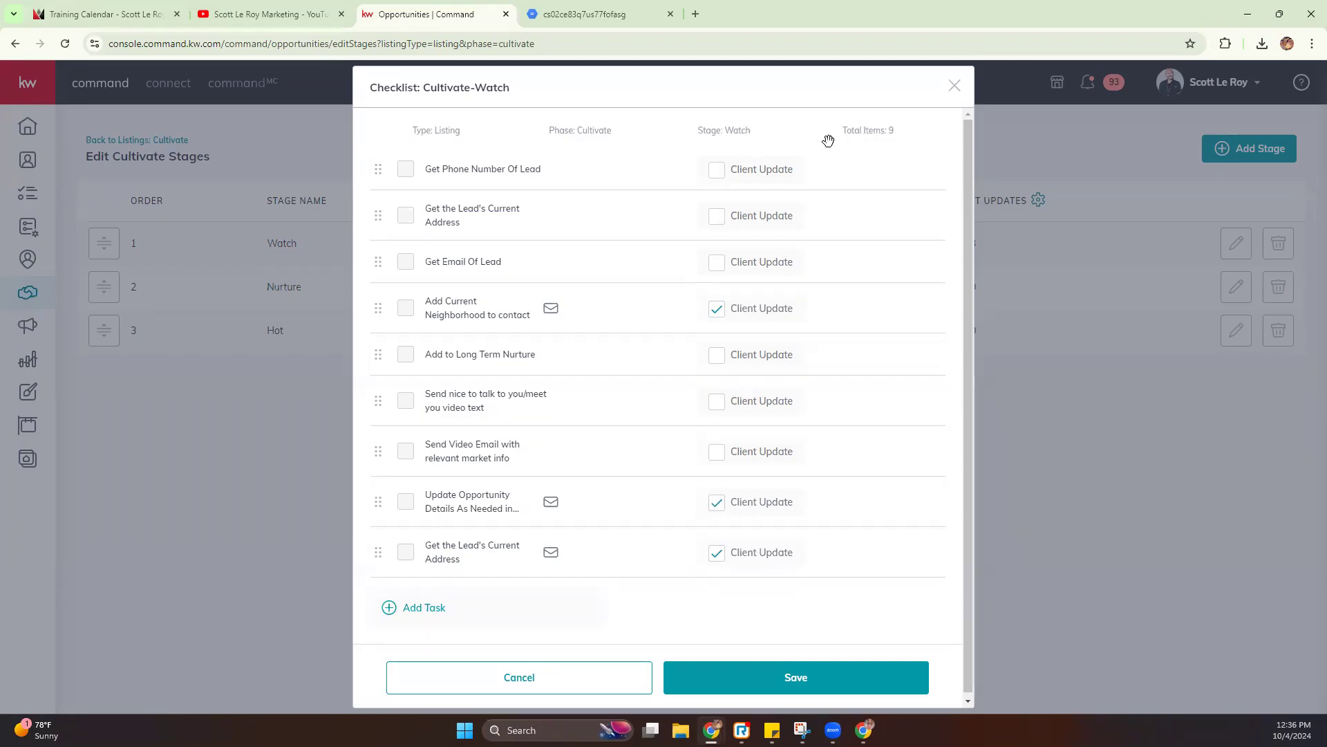
left_click(740, 674)
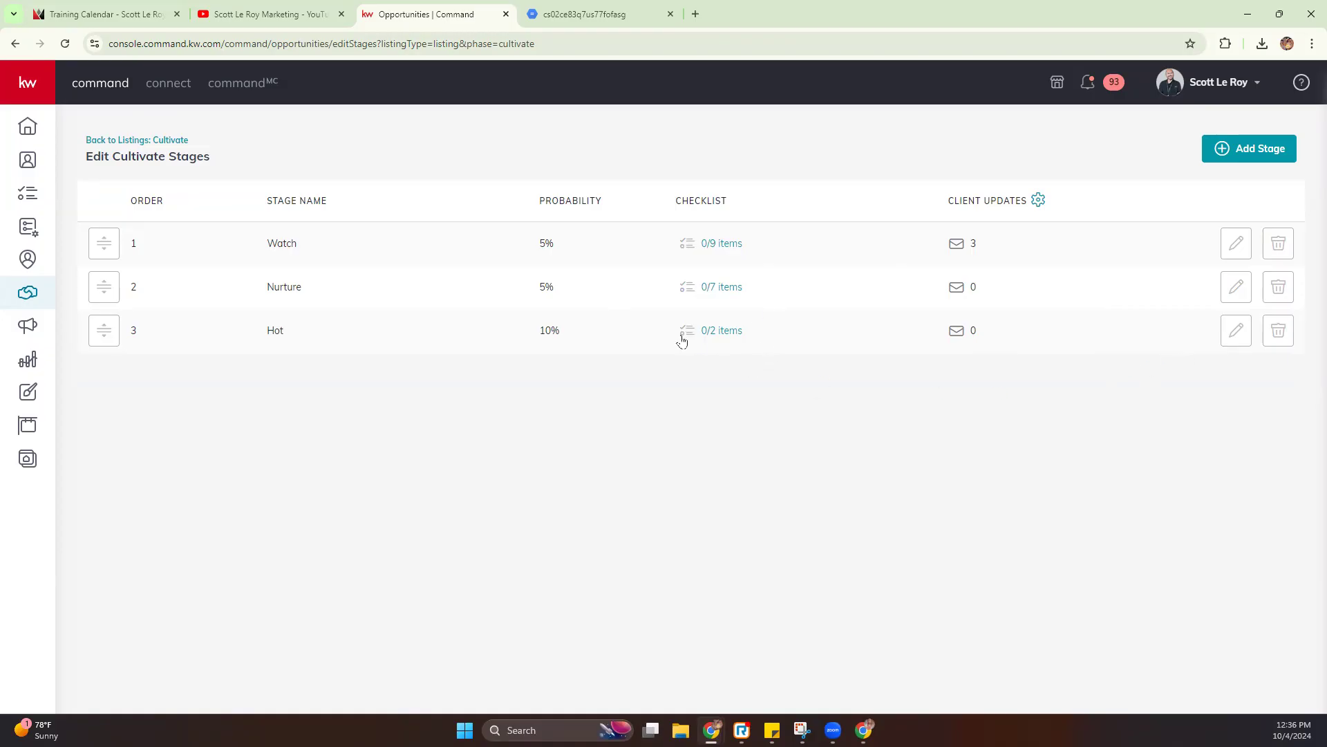
left_click(166, 141)
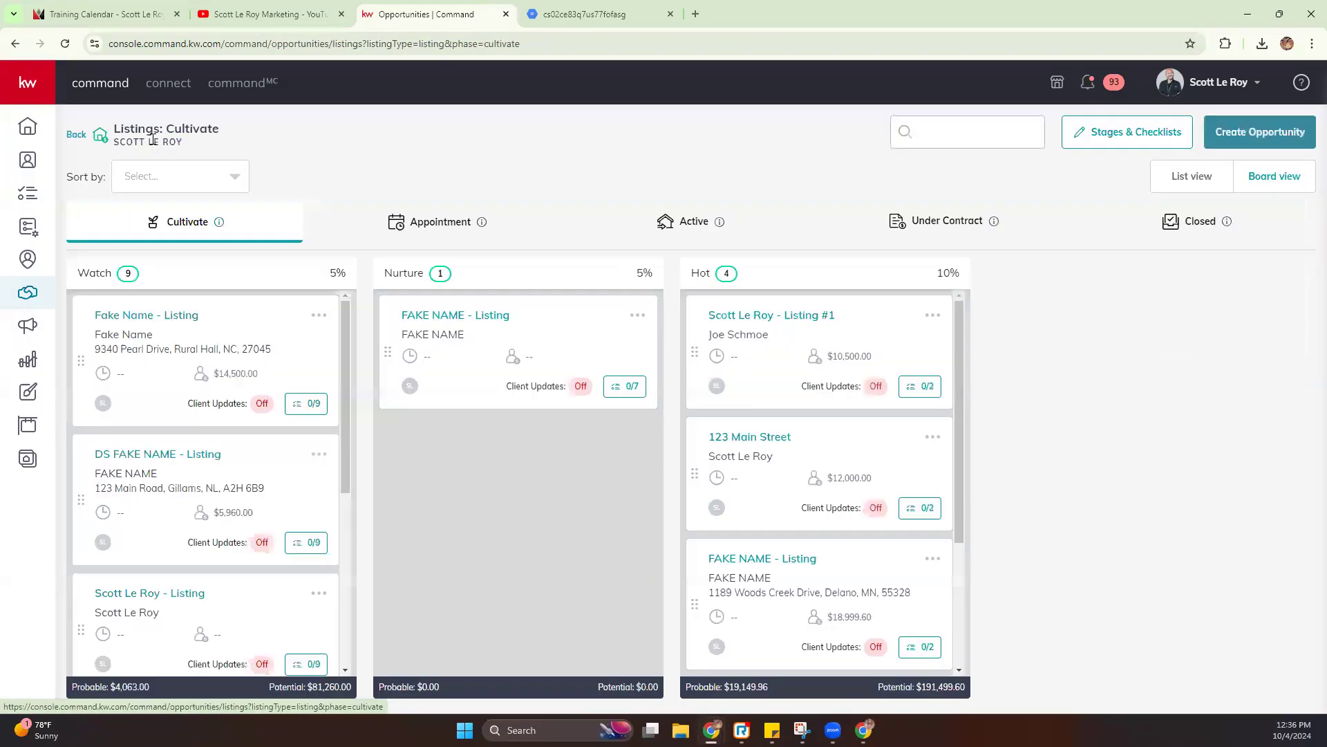
Review the Watch and Nurture tasks of the Nurture-stage FAKE NAME listing and the edit and archive options of its first task.
left_click(615, 388)
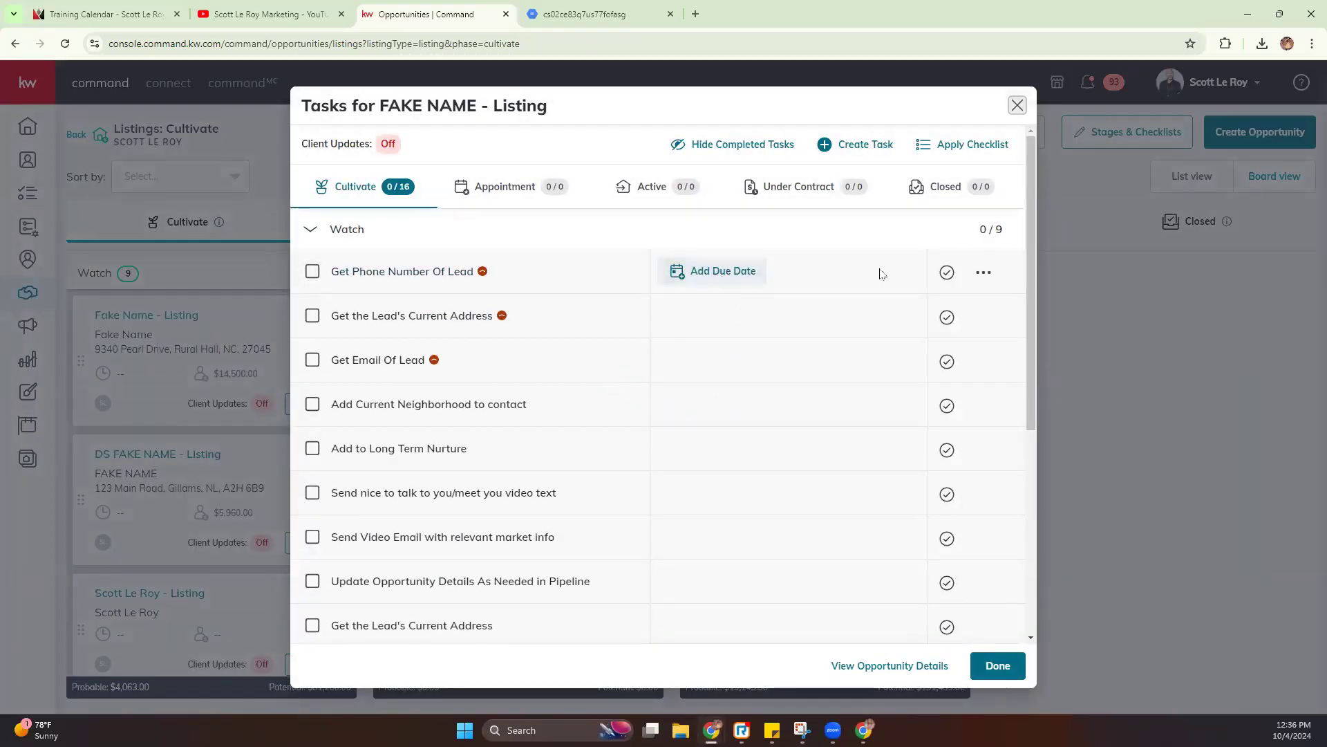
left_click(984, 272)
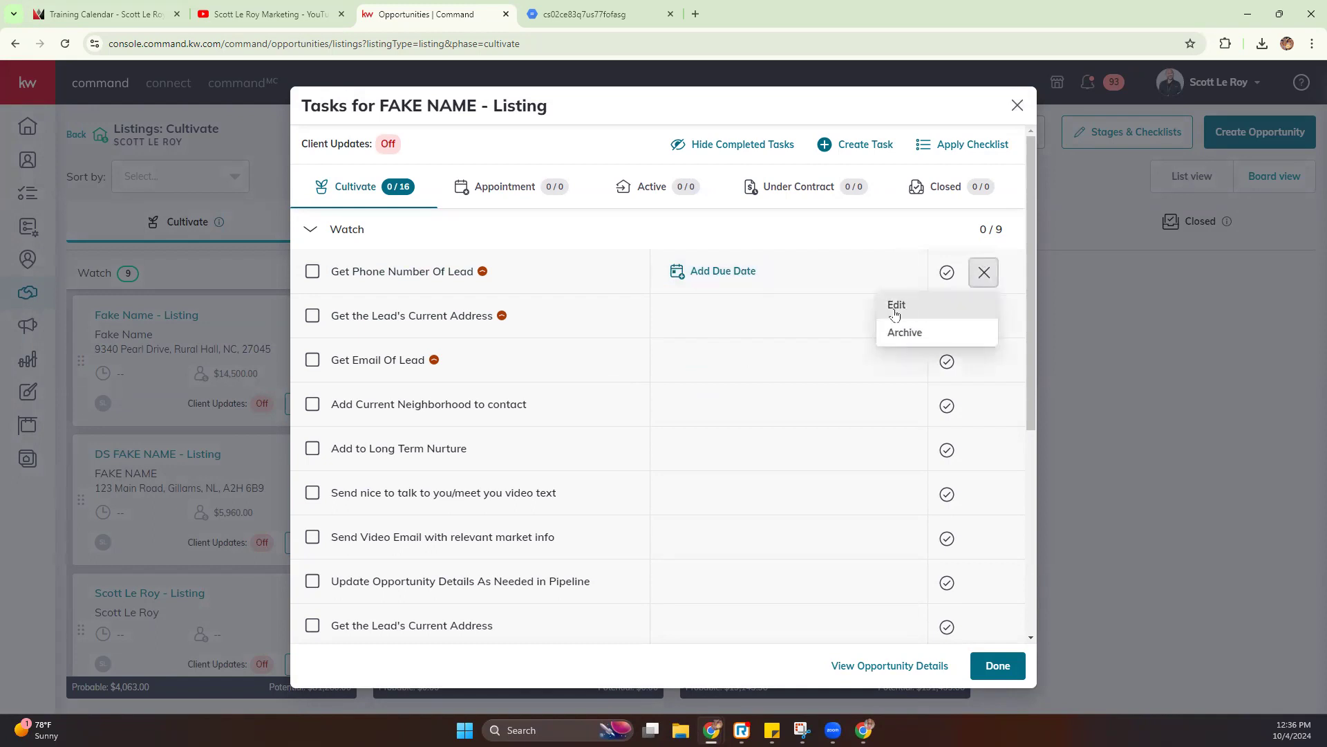
scroll(895, 313, "down", 5)
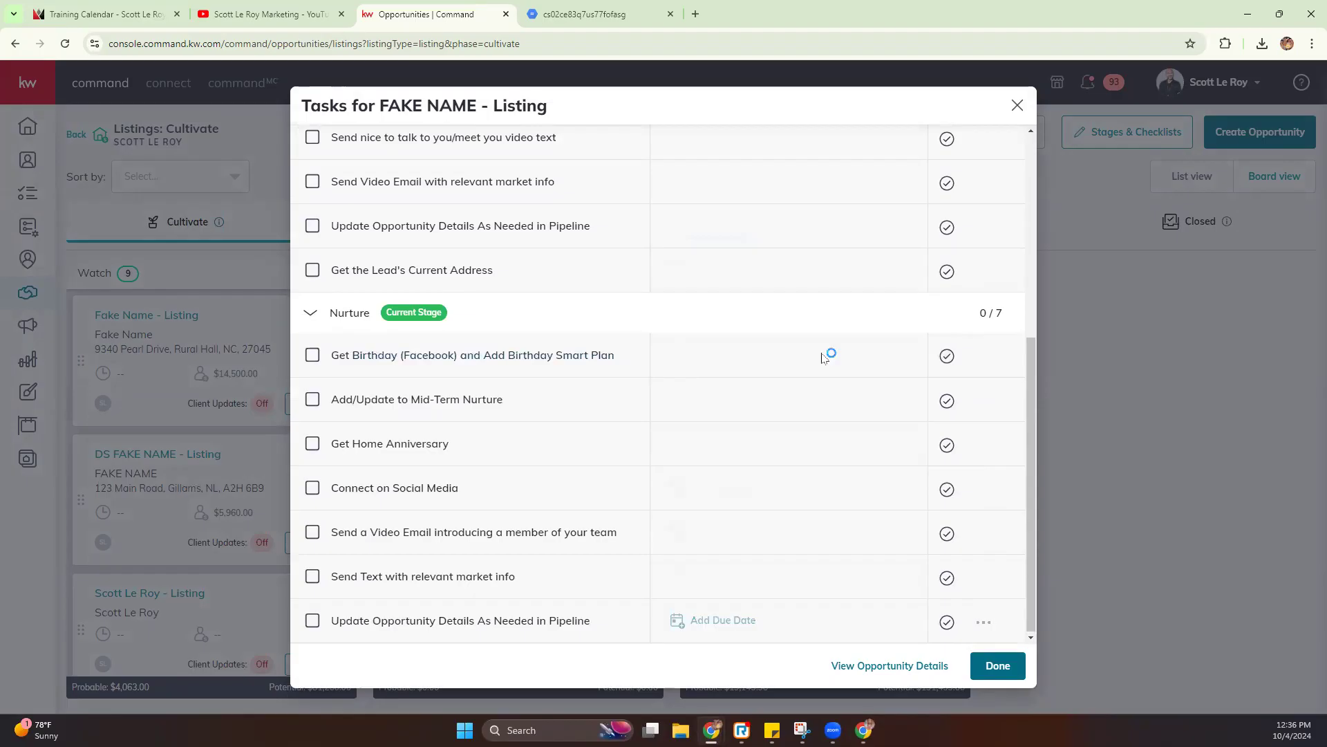
left_click(1014, 105)
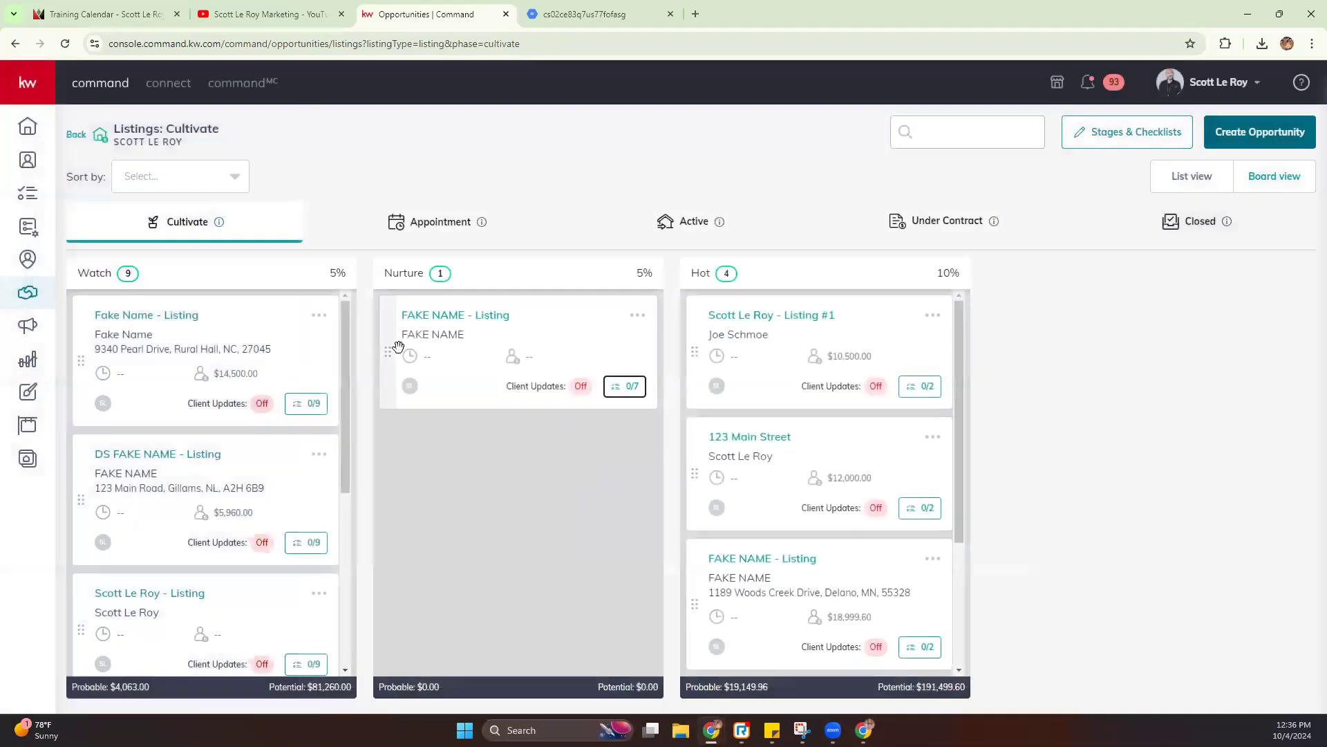
Move the FAKE NAME listing from the Nurture stage to the Under Contract phase and view it among the Escrow listings.
left_click_drag(405, 345, 874, 235)
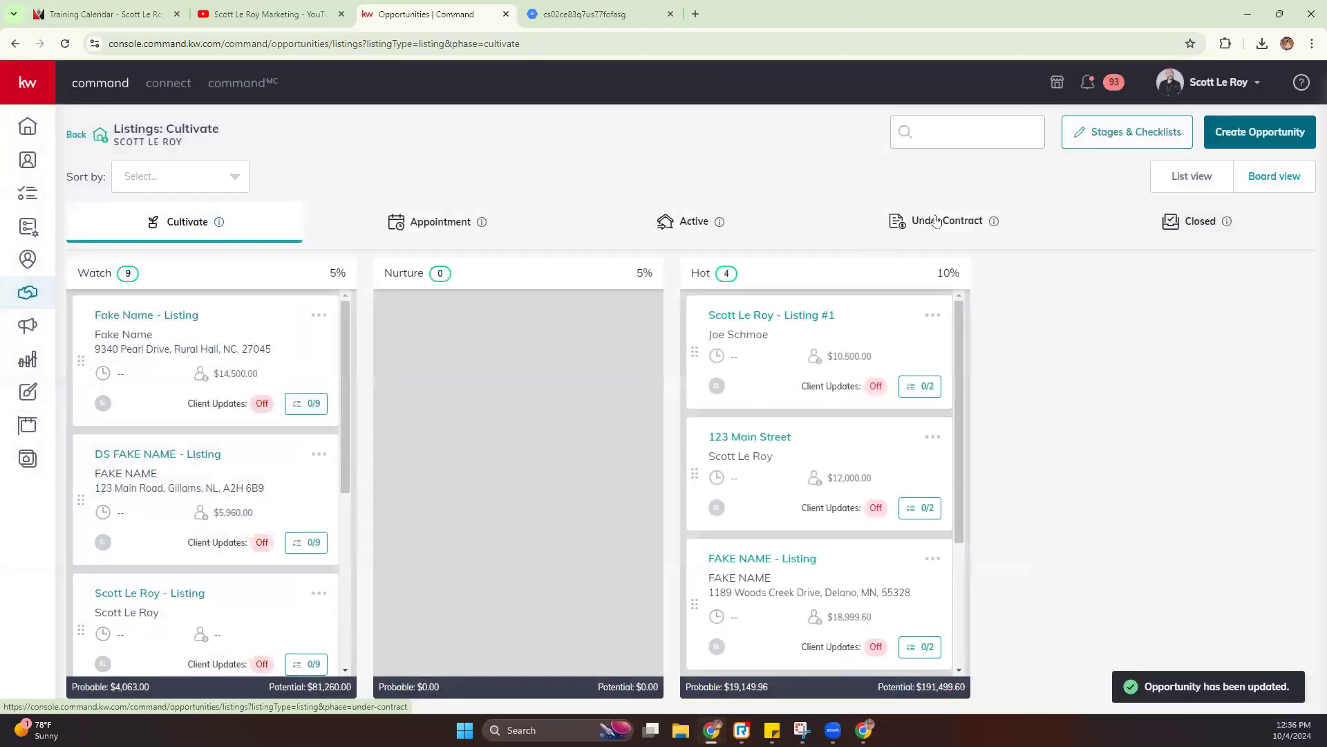
left_click(937, 220)
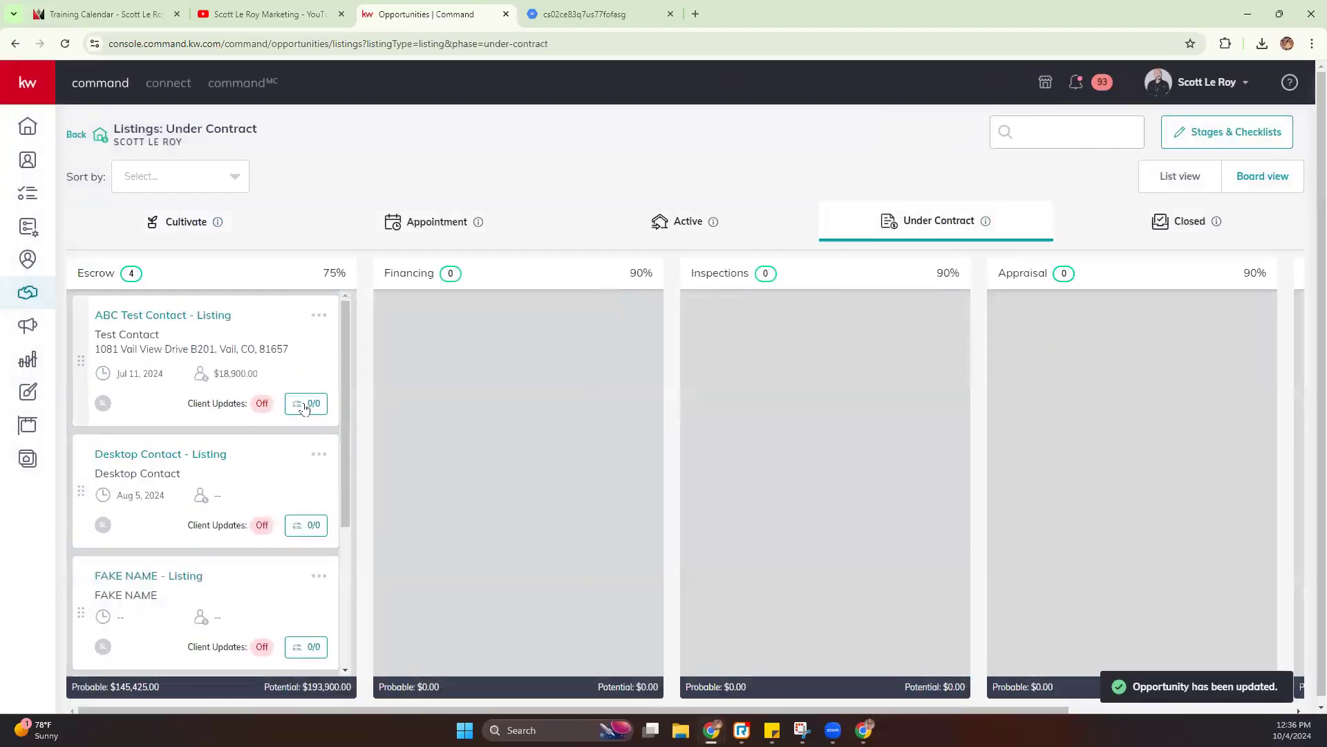
scroll(288, 578, "down", 3)
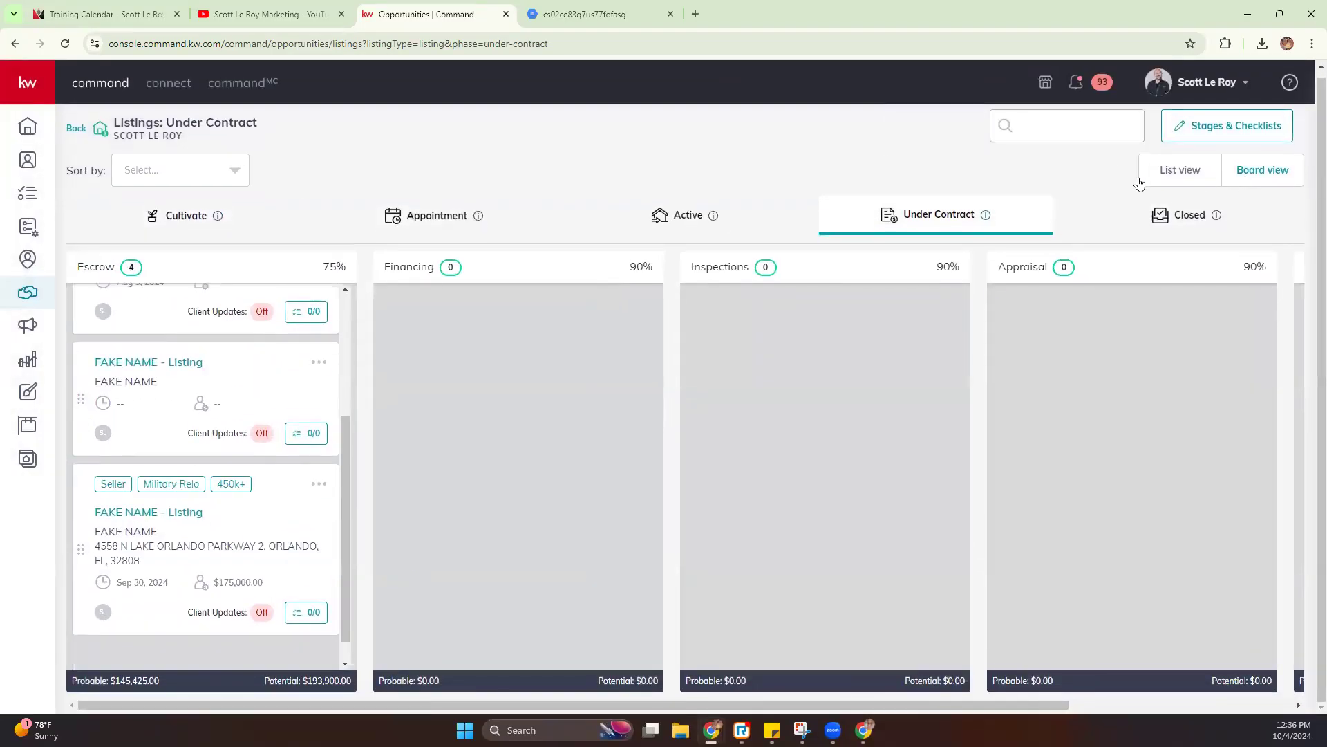
Review the Under Contract stage checklists and move the FAKE NAME listing without an address from Escrow to the Appraisal stage.
left_click(1221, 144)
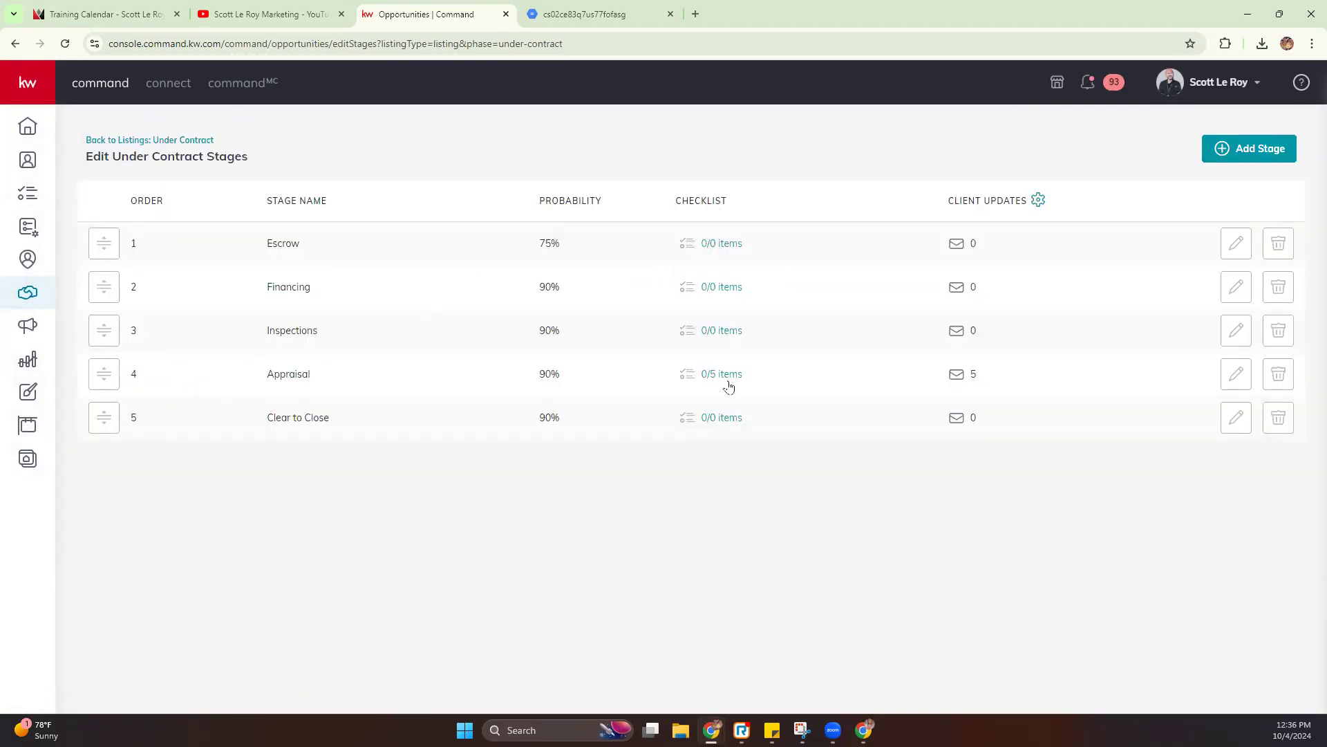
left_click(112, 140)
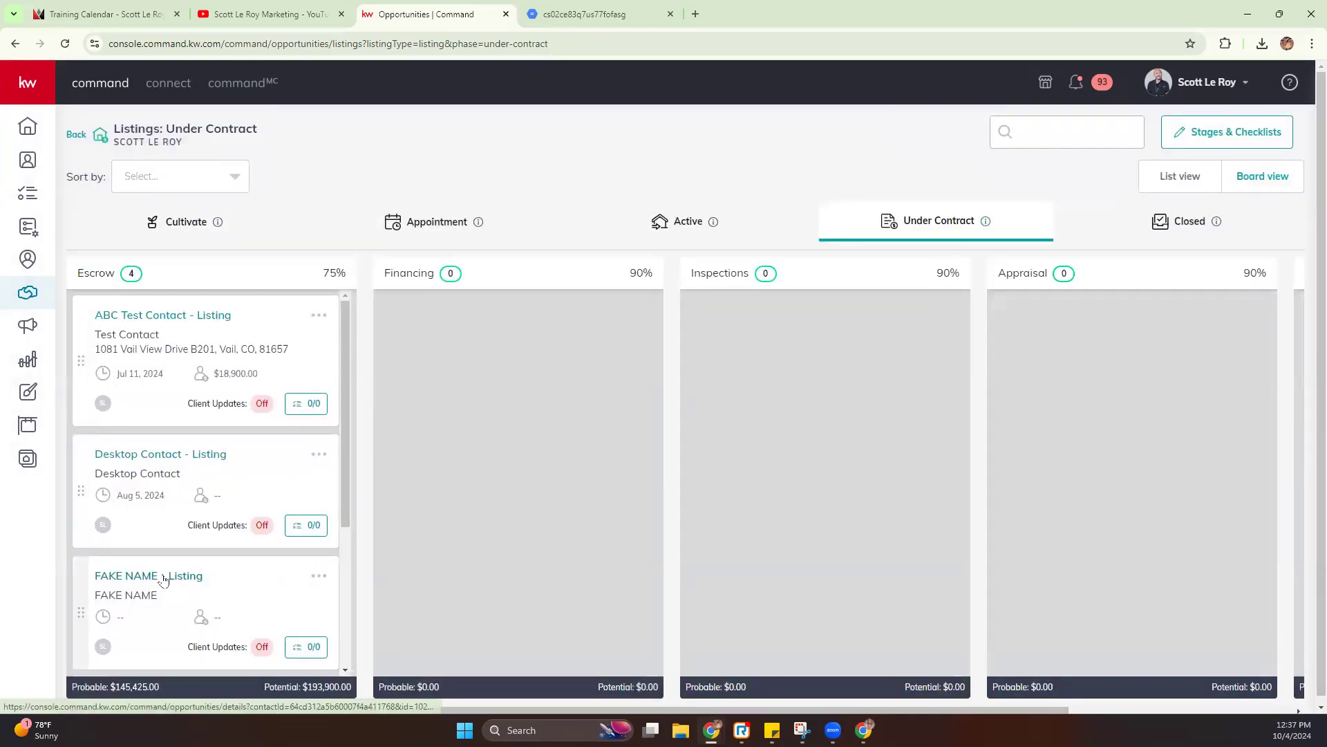
left_click_drag(163, 579, 1114, 545)
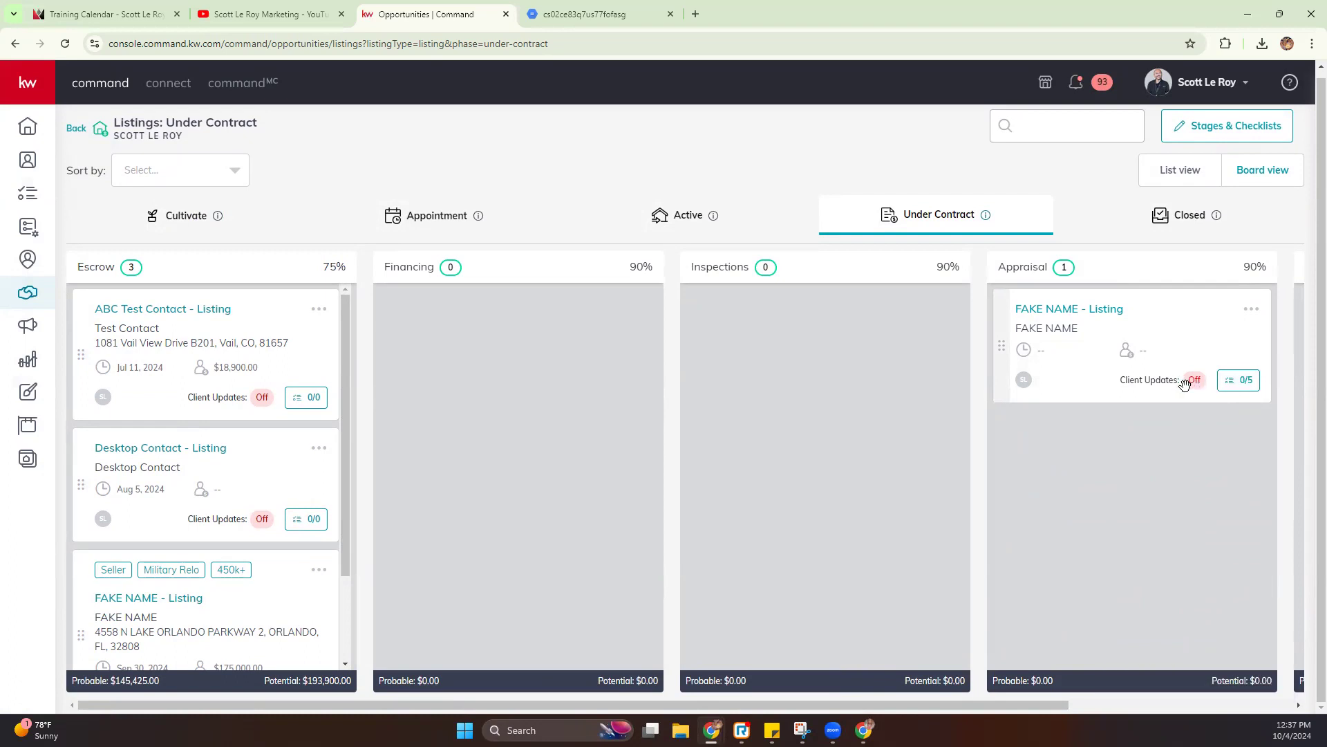
Open the Appraisal listing's client update settings, enable daily progress emails, and look at the send time, sender and add-contact options.
left_click(1091, 329)
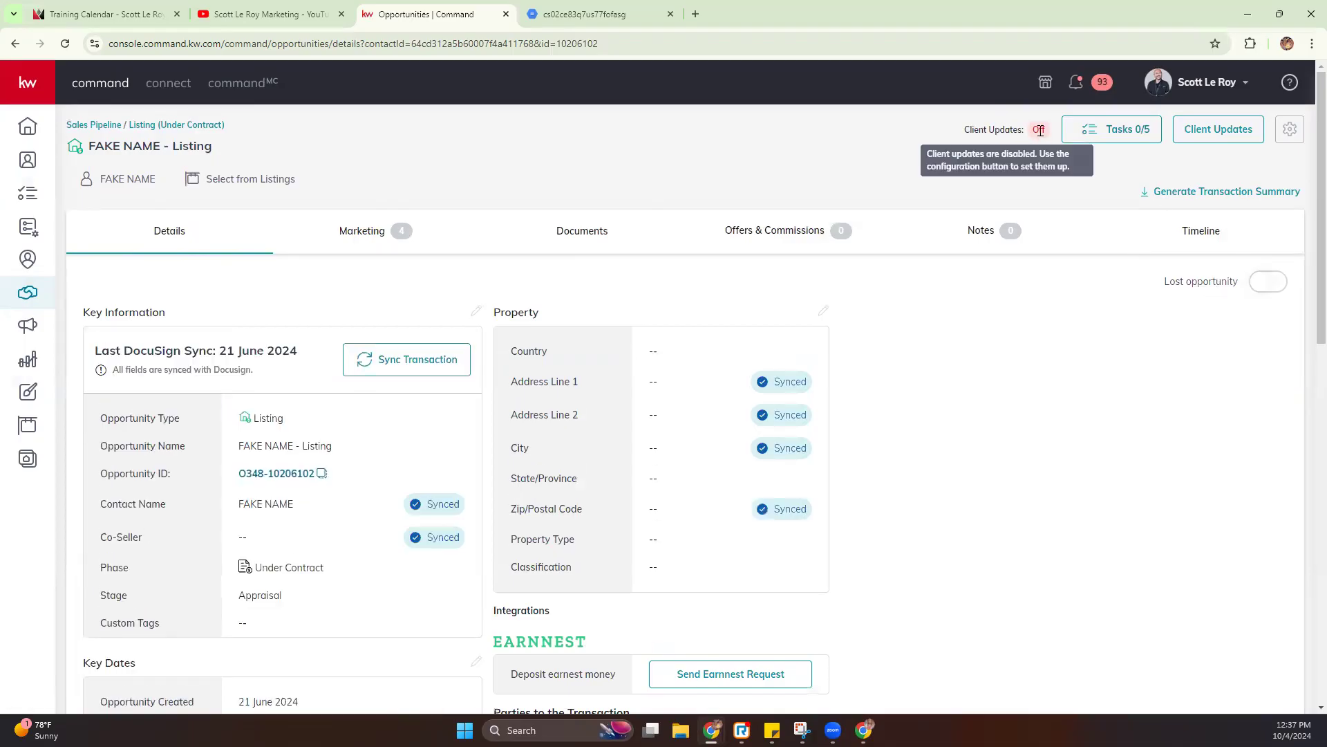
mouse_move(1031, 127)
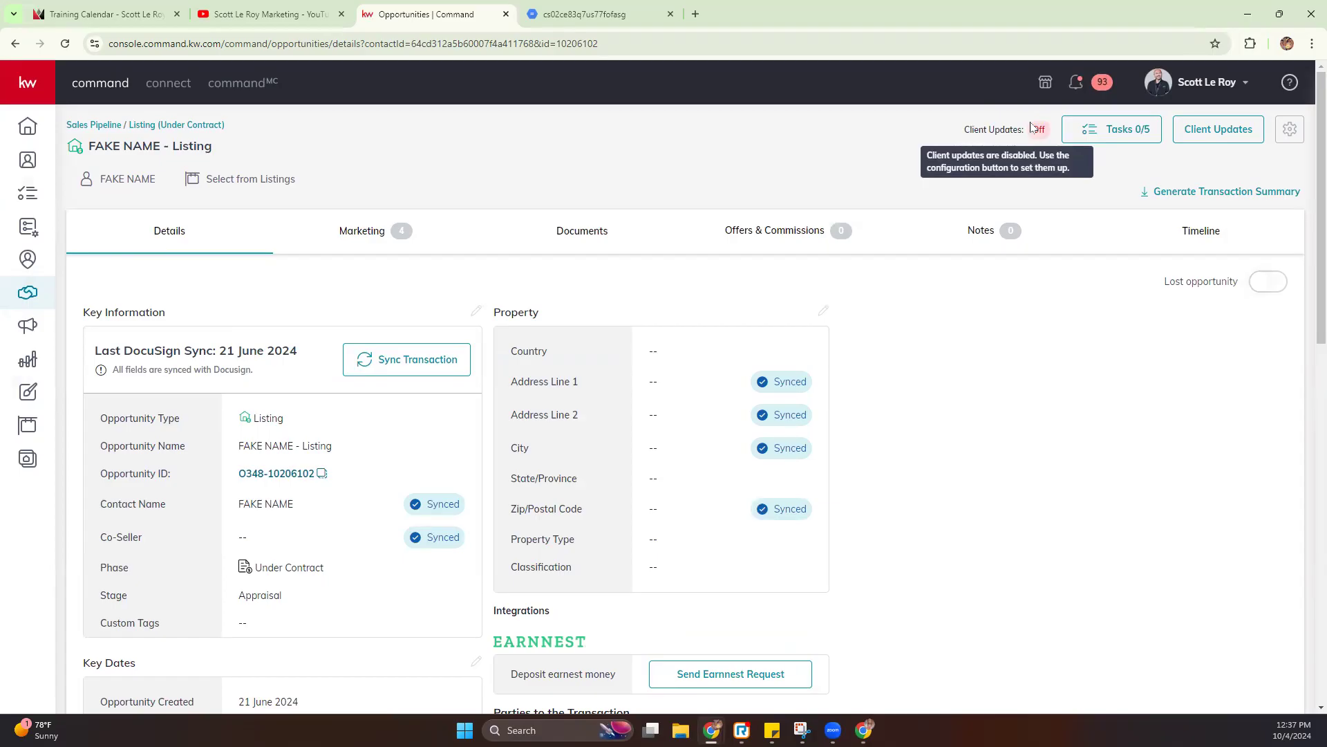
left_click(1218, 129)
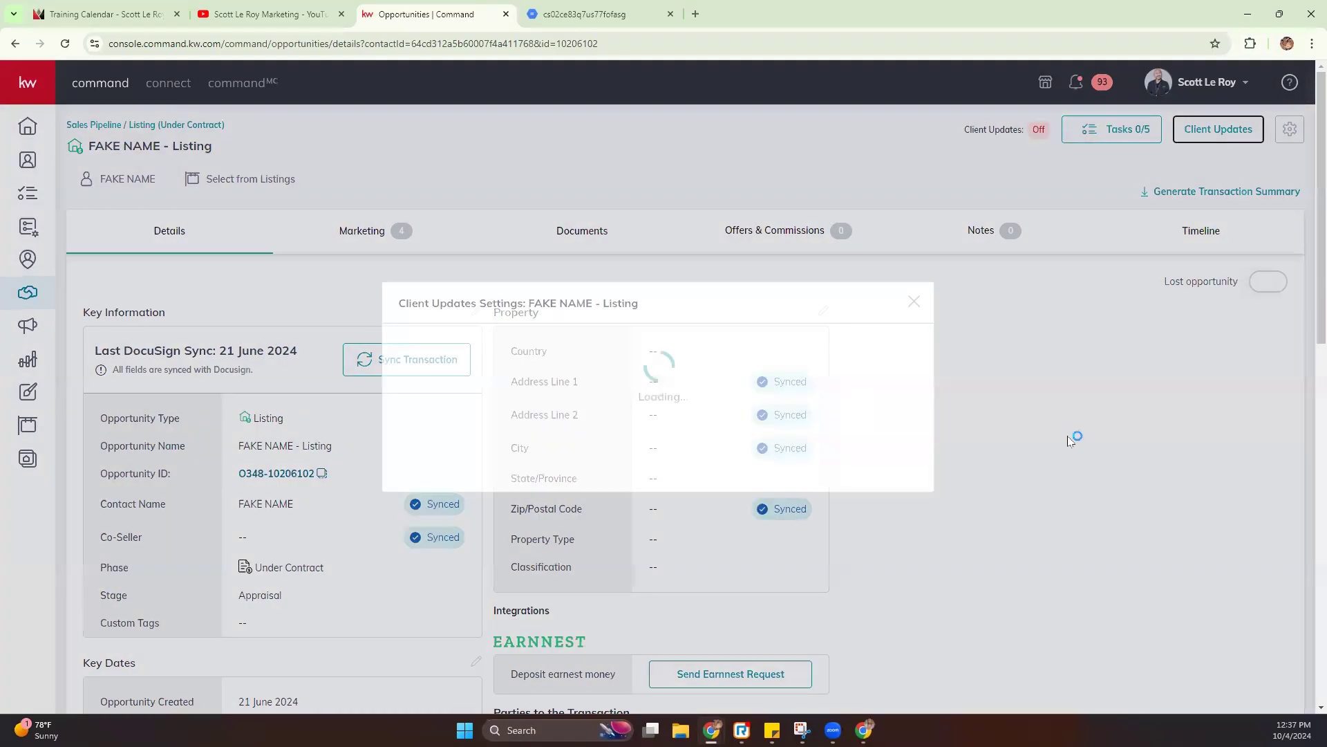
left_click(417, 233)
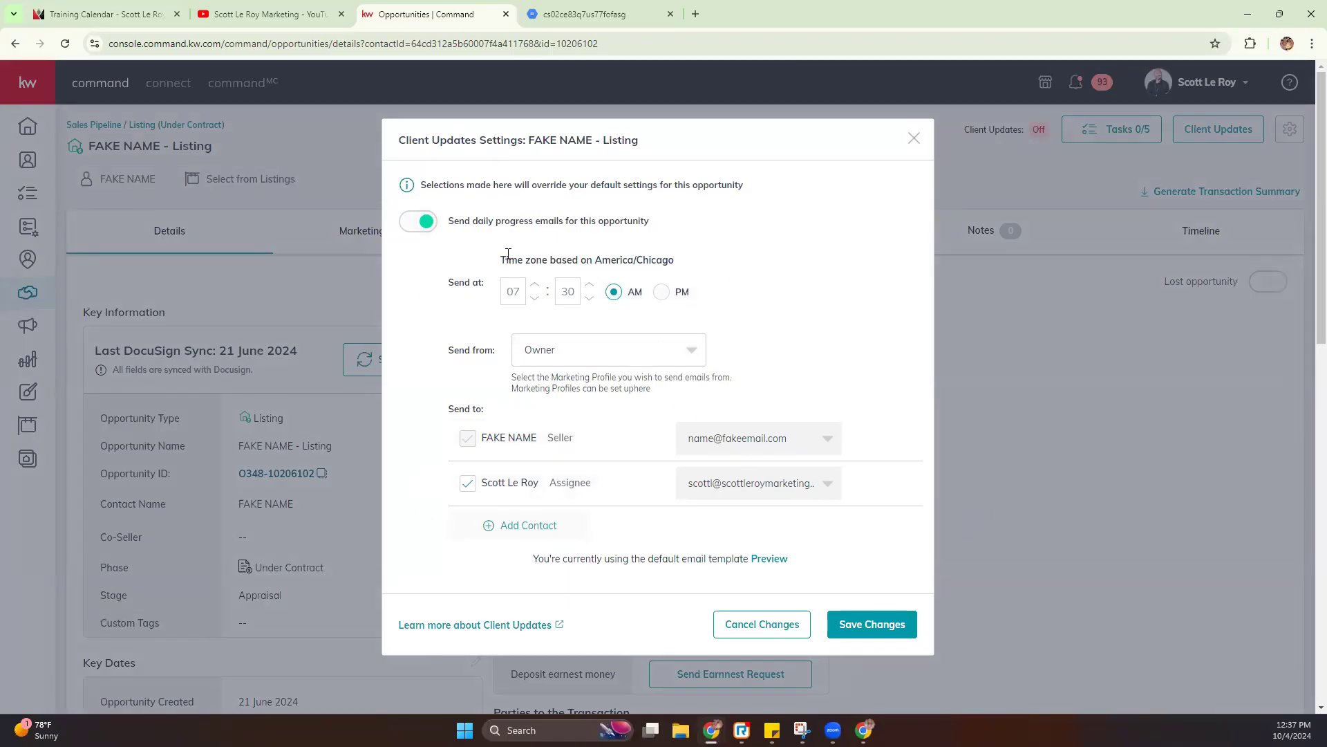
left_click_drag(508, 255, 722, 265)
double_click(517, 291)
left_click(553, 353)
left_click(502, 529)
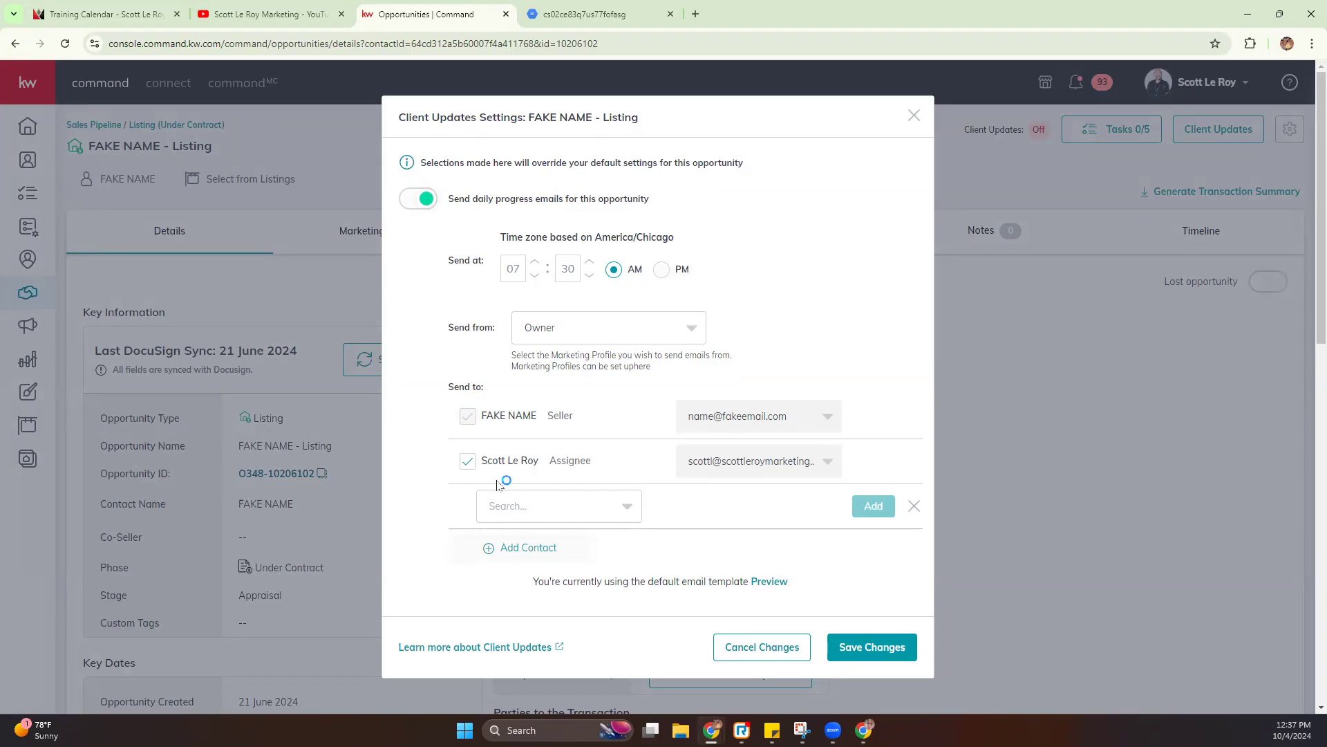
left_click(572, 507)
left_click(715, 550)
Preview the default client update email template from header to footer and discard the client update changes.
left_click(770, 582)
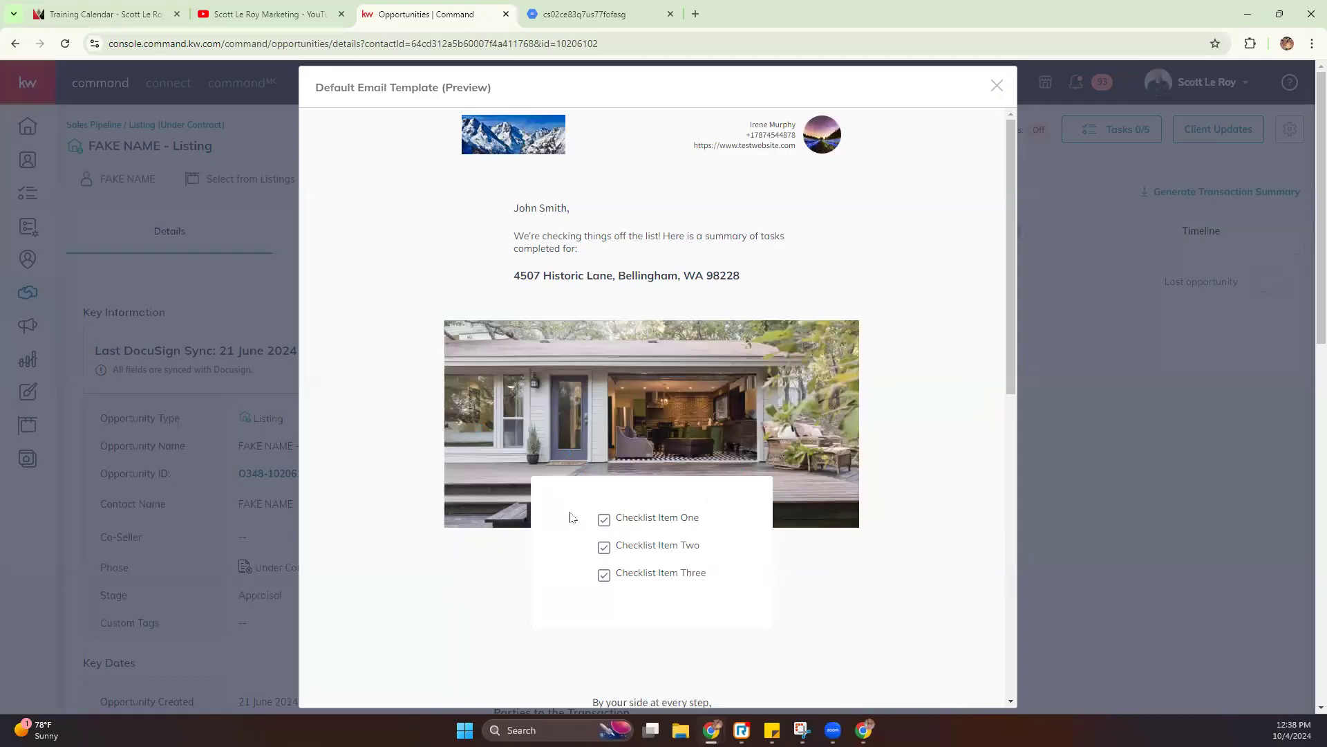
left_click_drag(434, 134, 855, 133)
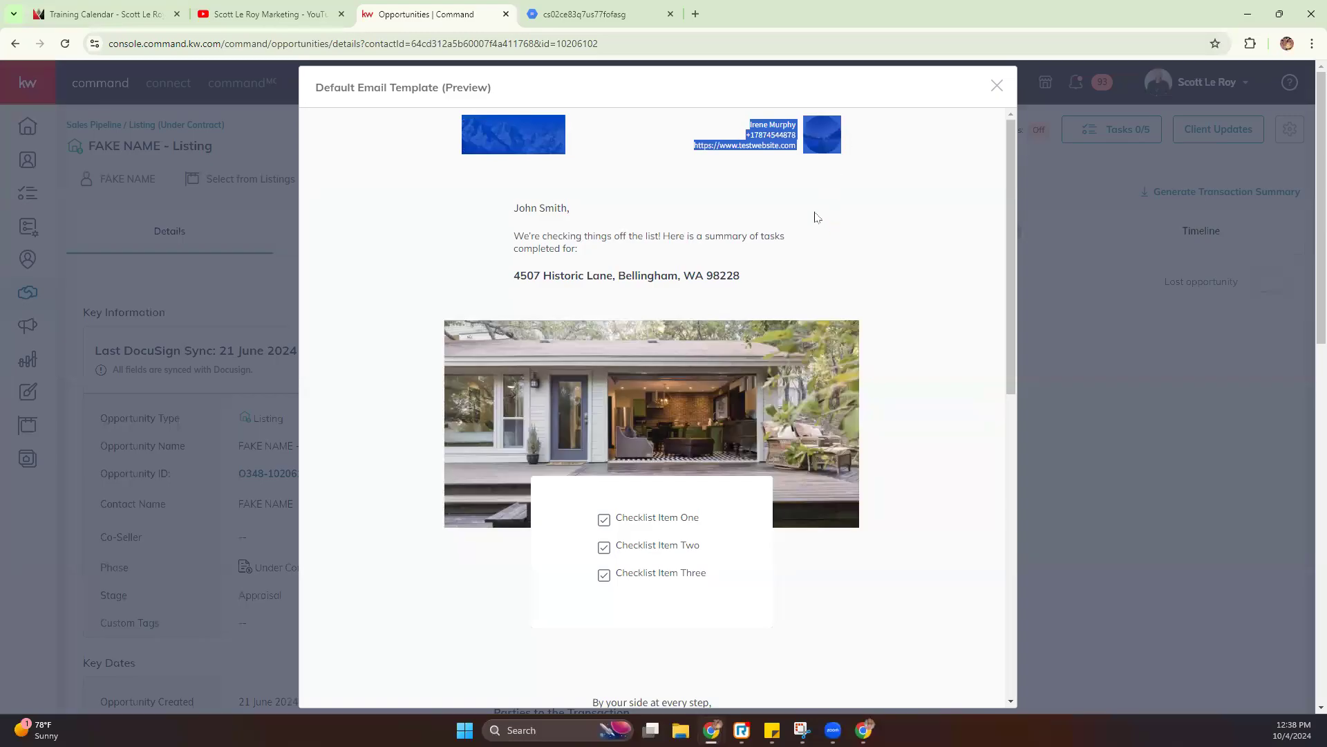
scroll(804, 243, "down", 9)
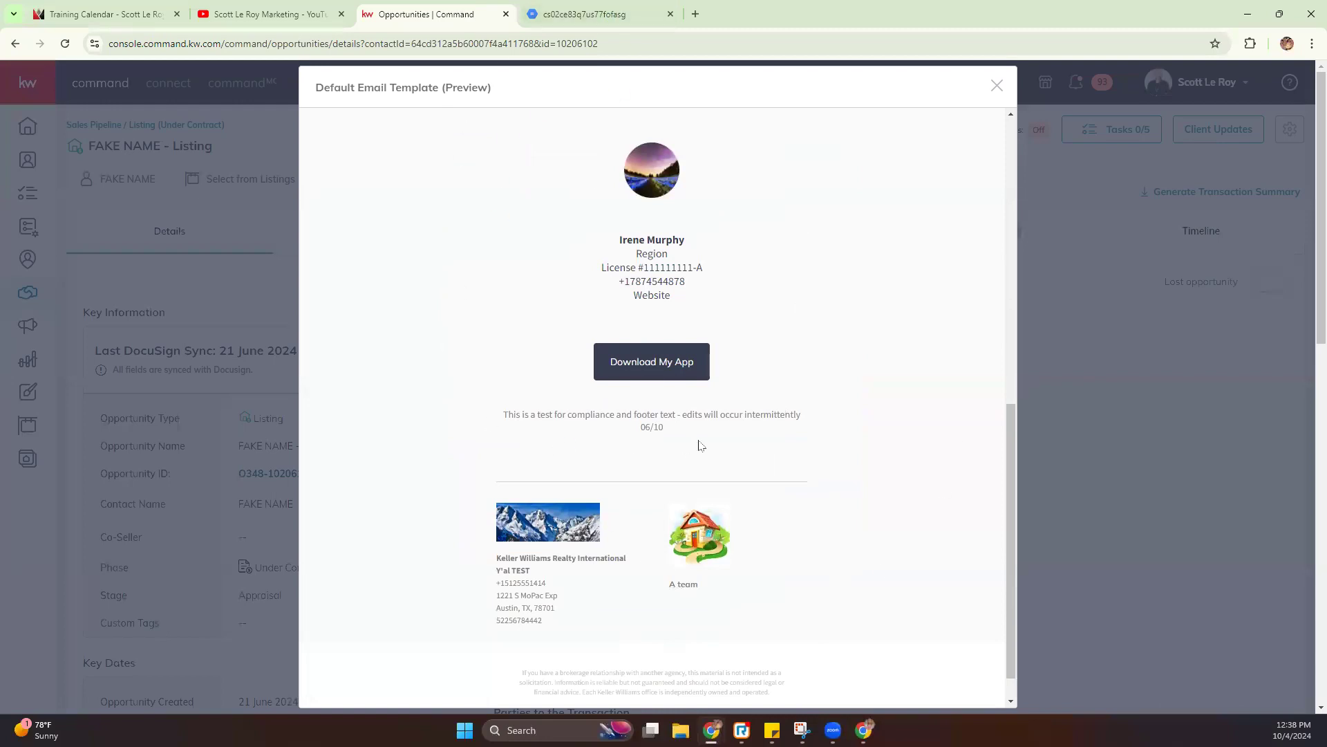
scroll(733, 442, "up", 8)
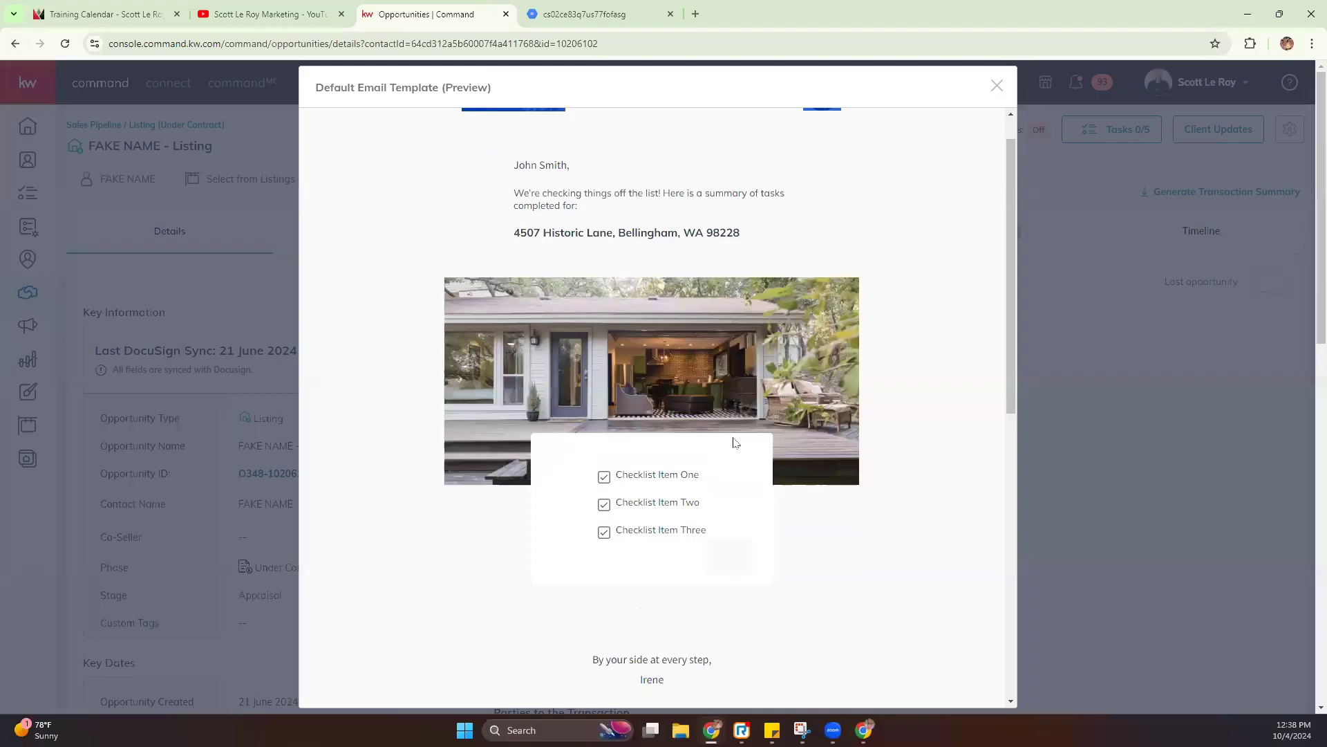
scroll(734, 438, "up", 1)
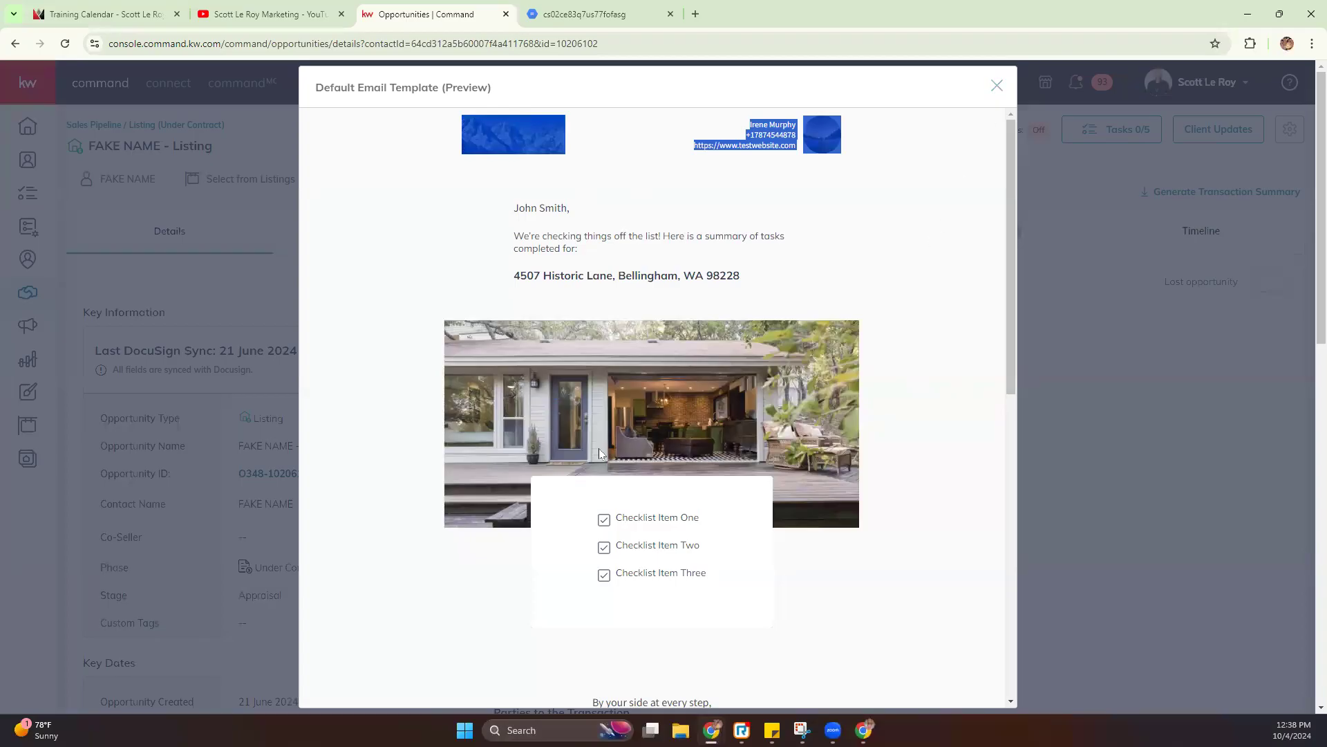
scroll(599, 448, "down", 10)
left_click(996, 86)
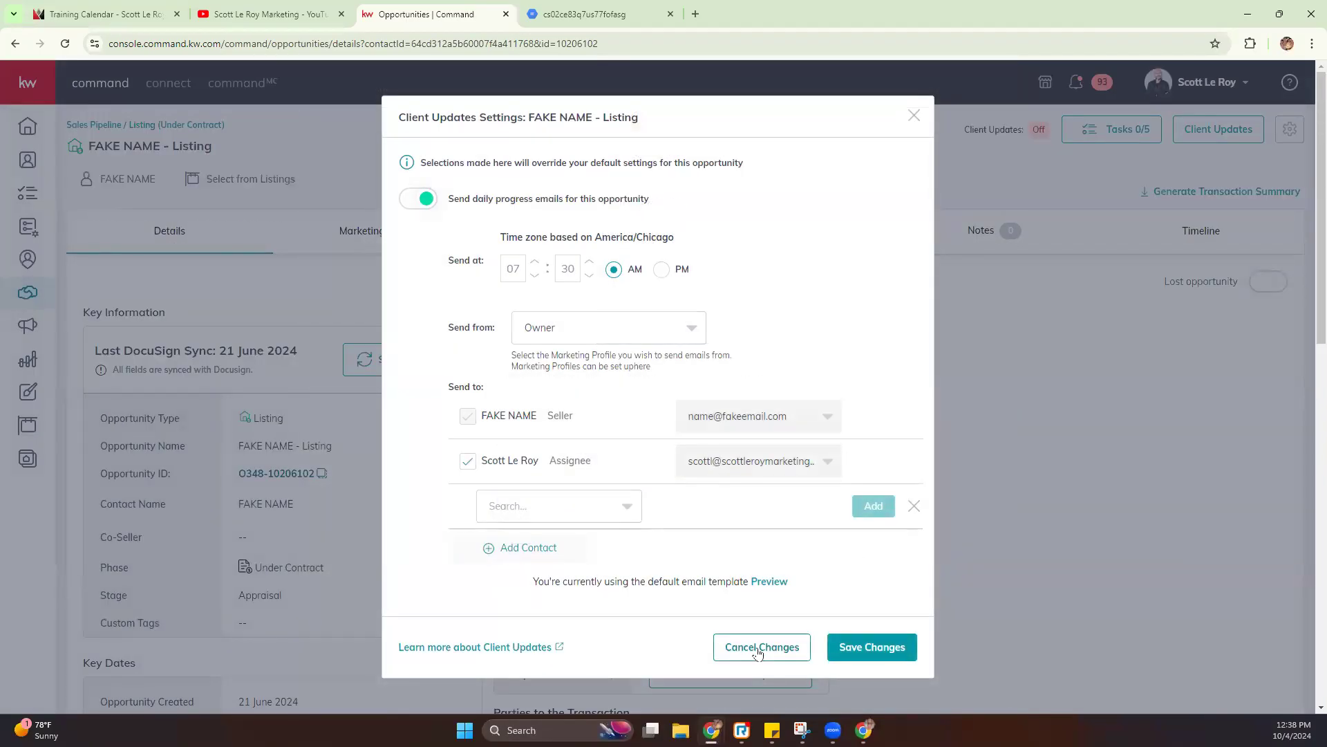
left_click(796, 653)
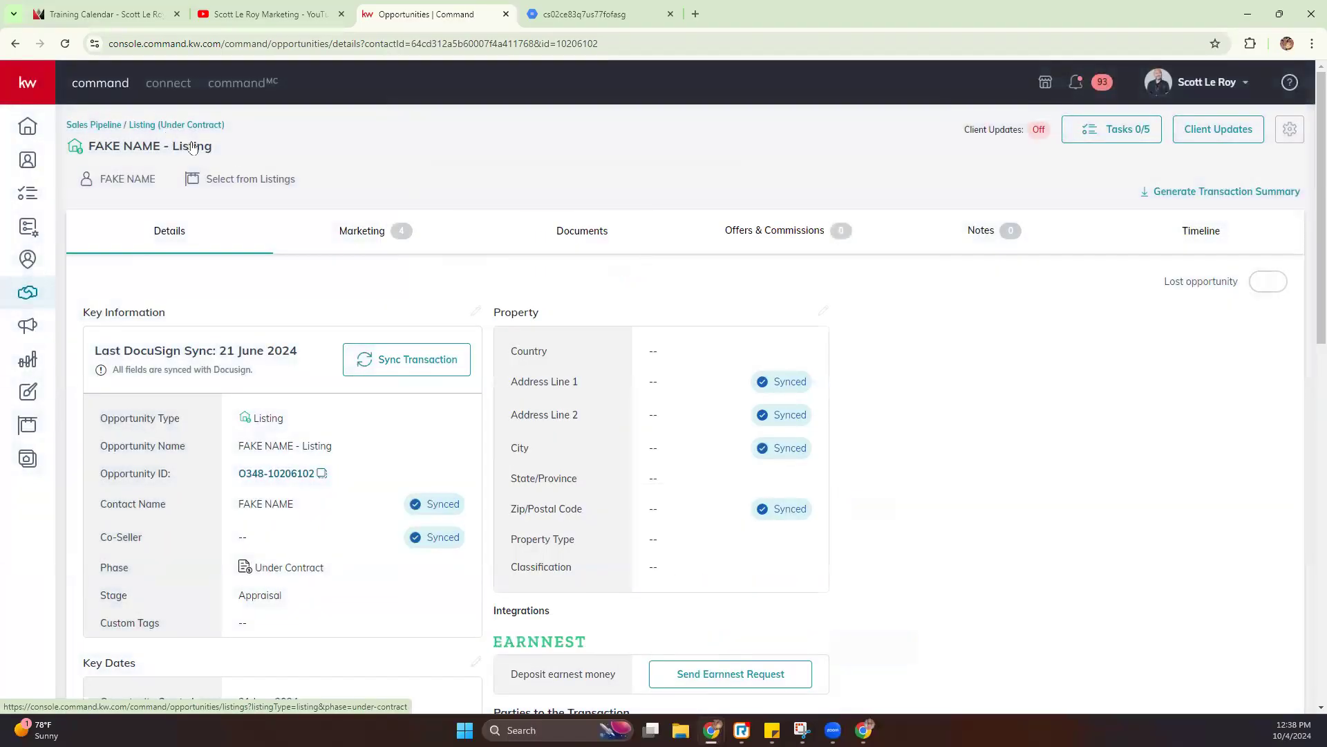
View the listing's recommended Under Contract marketing designs and return to the Under Contract board.
left_click(382, 246)
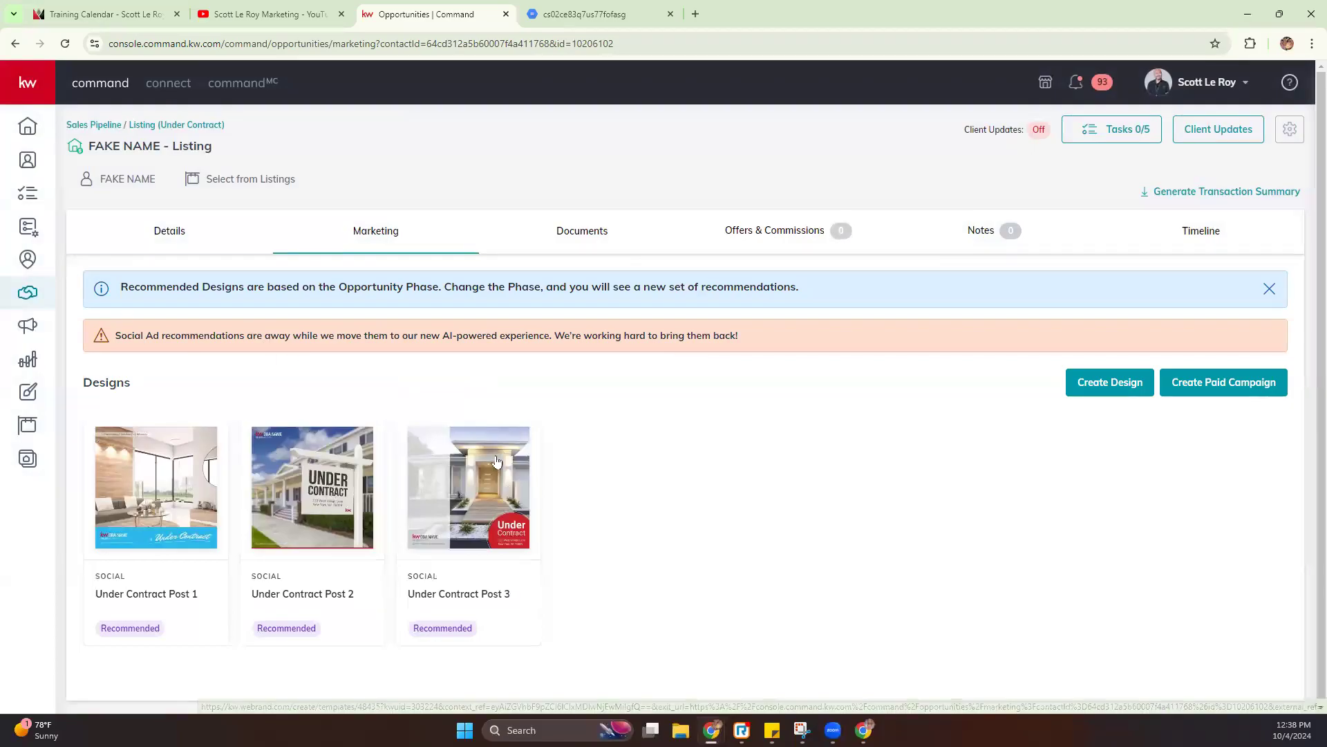
left_click(143, 125)
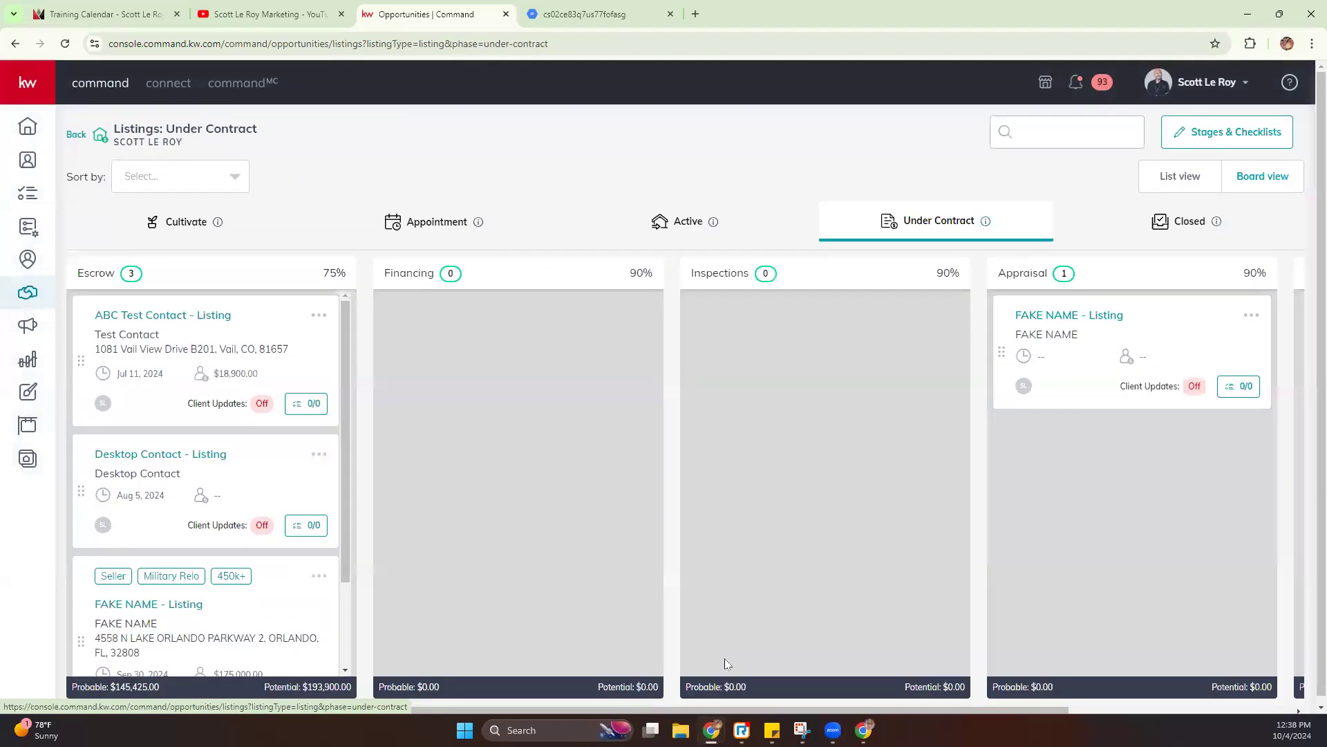
Move the FAKE NAME listing from Appraisal to the Closed phase with closing date 10/4/2024 and view the Closed board.
left_click_drag(1045, 339, 1176, 229)
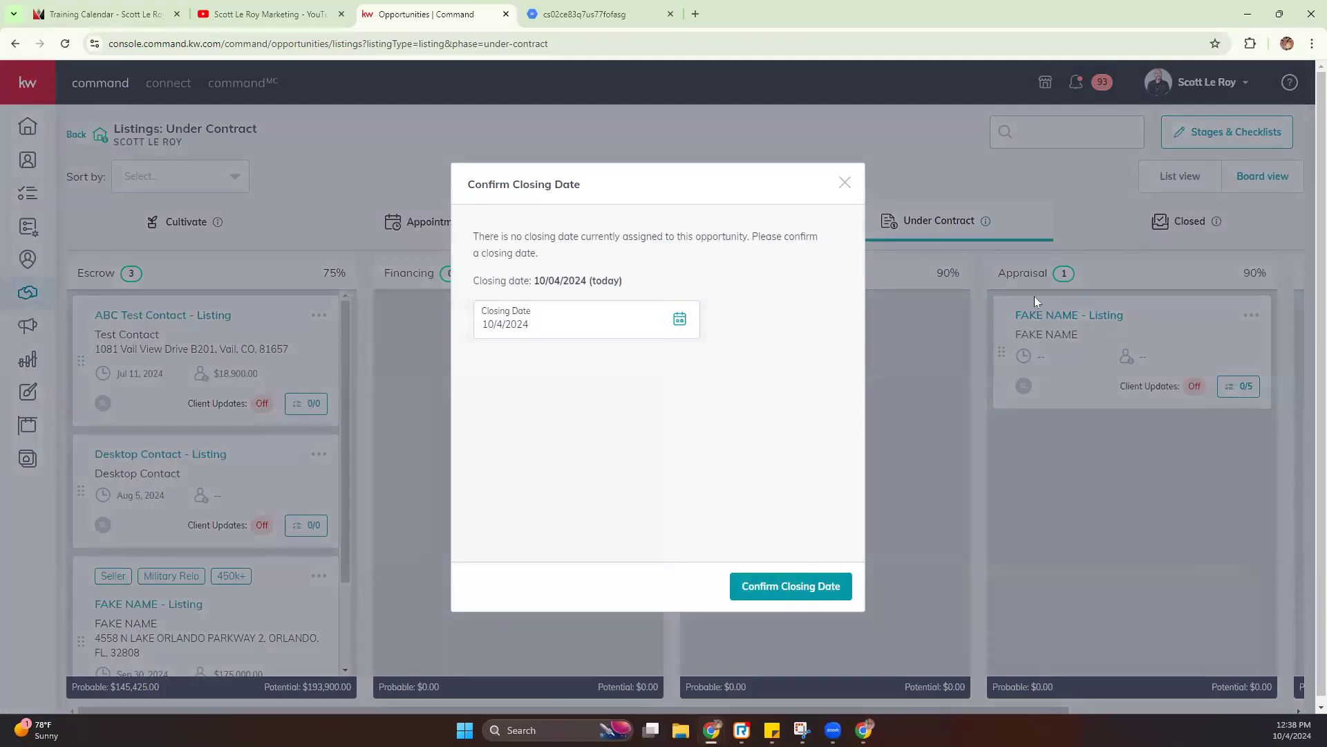
left_click(679, 319)
left_click(643, 411)
left_click(822, 593)
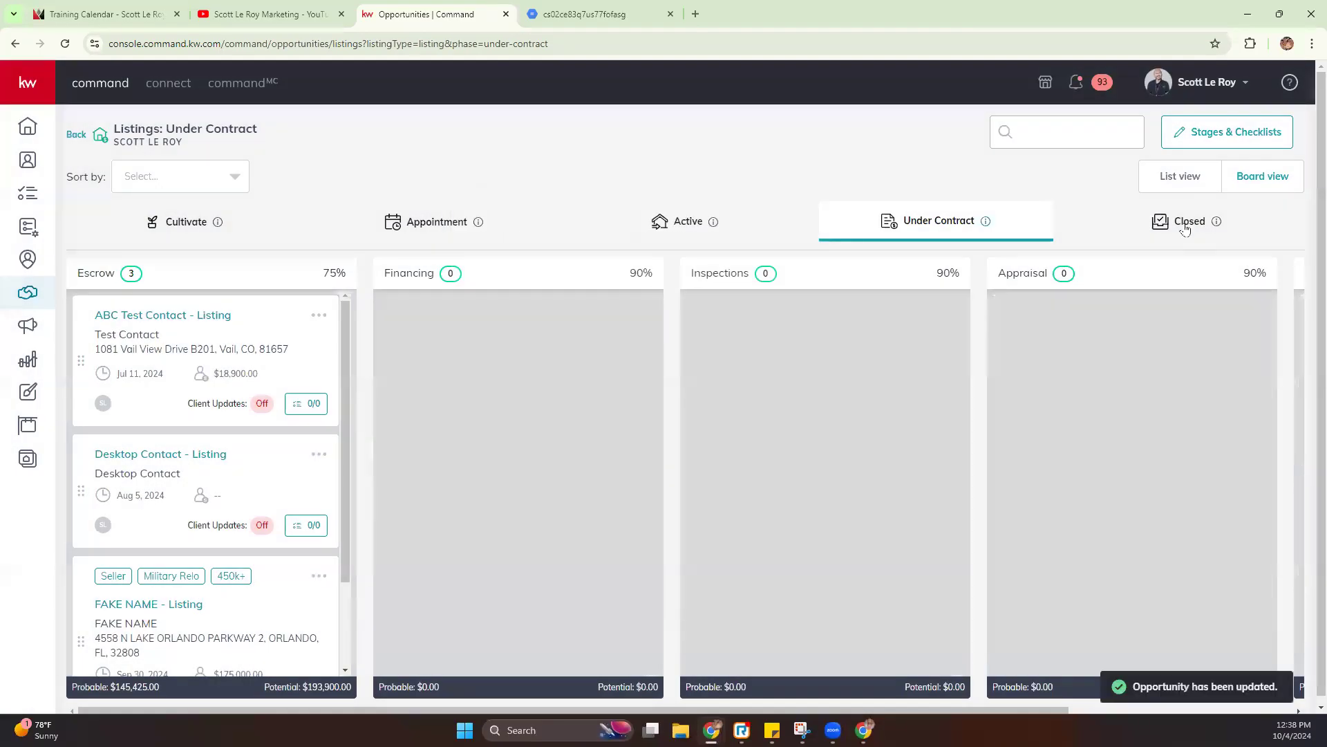
left_click(1192, 216)
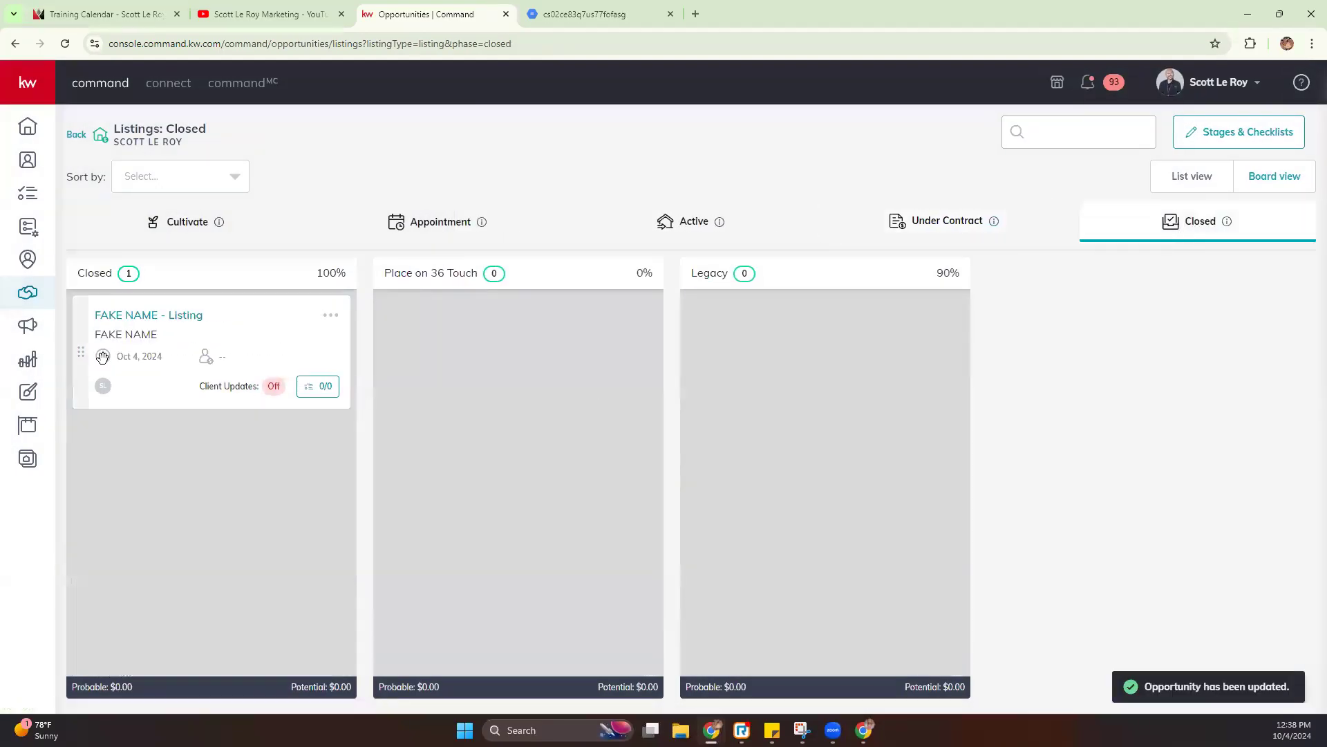
Review the closed FAKE NAME listing's recommended marketing designs, documents, key information and key dates.
left_click(131, 317)
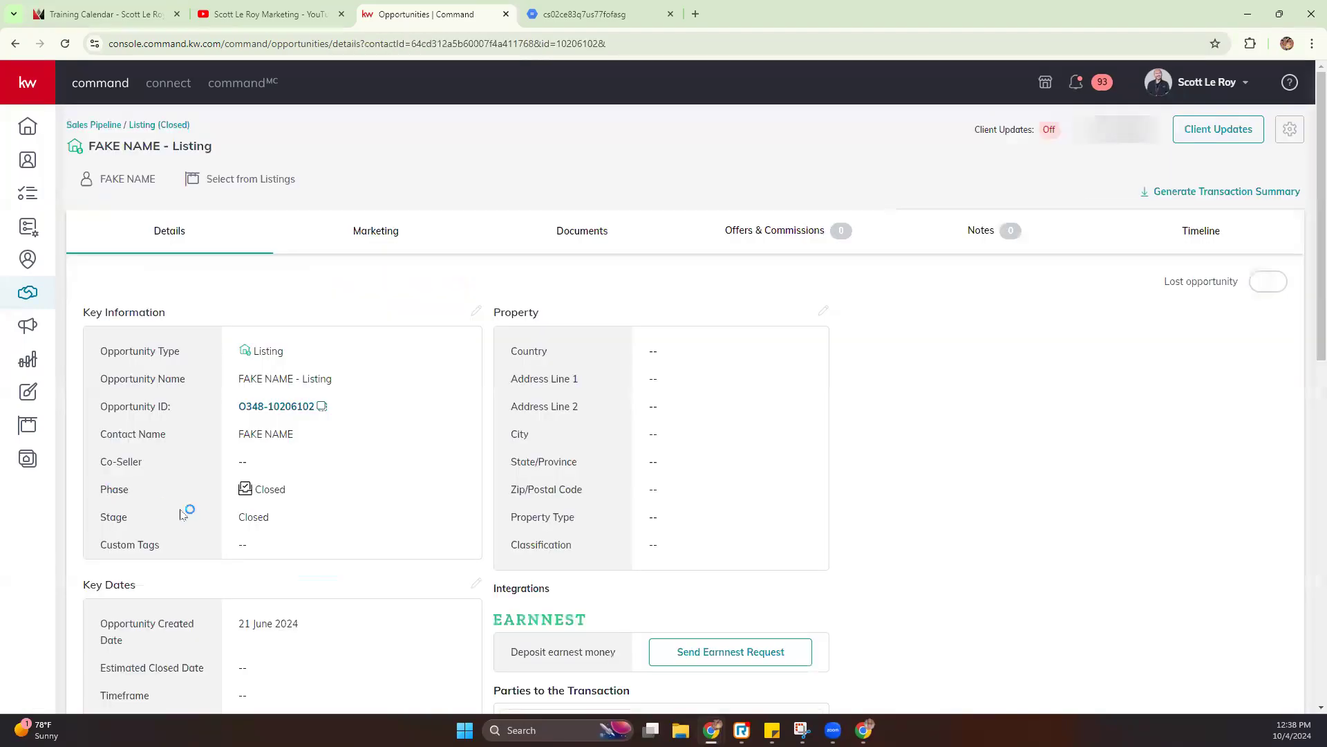
left_click(377, 231)
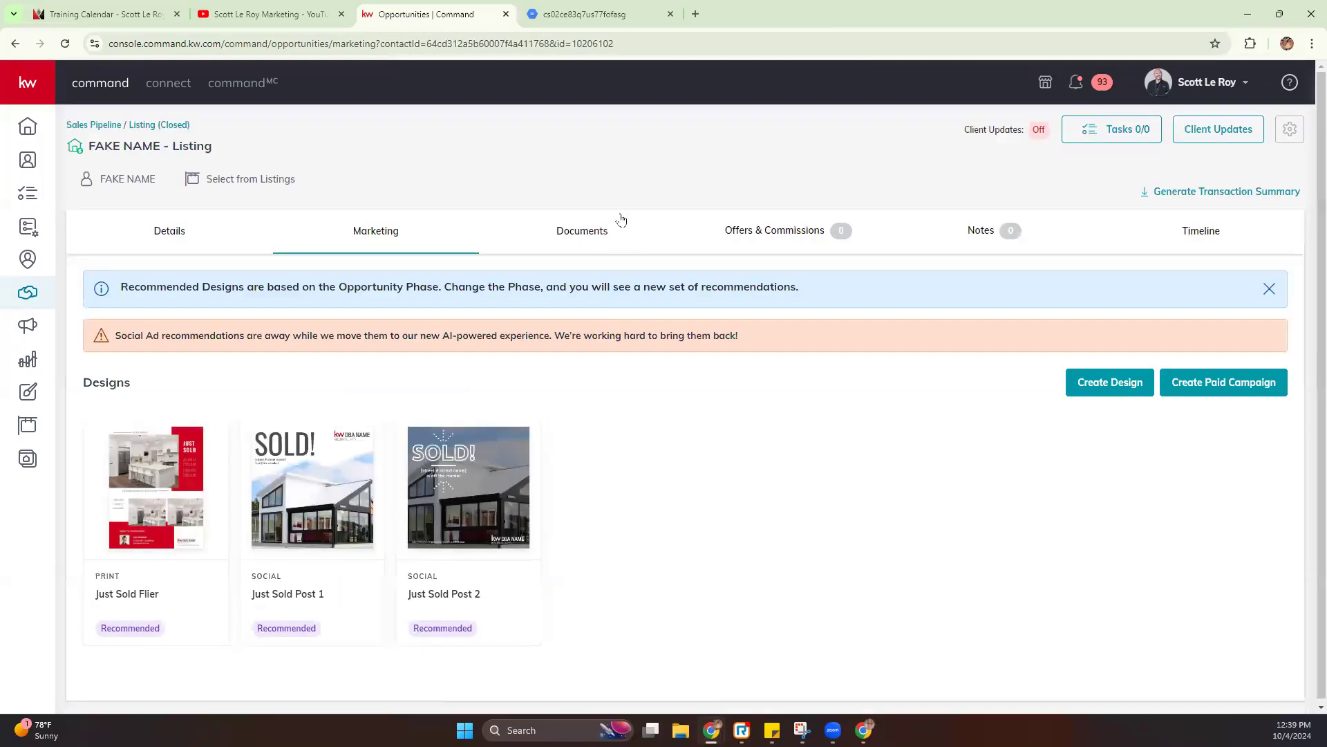
left_click(582, 230)
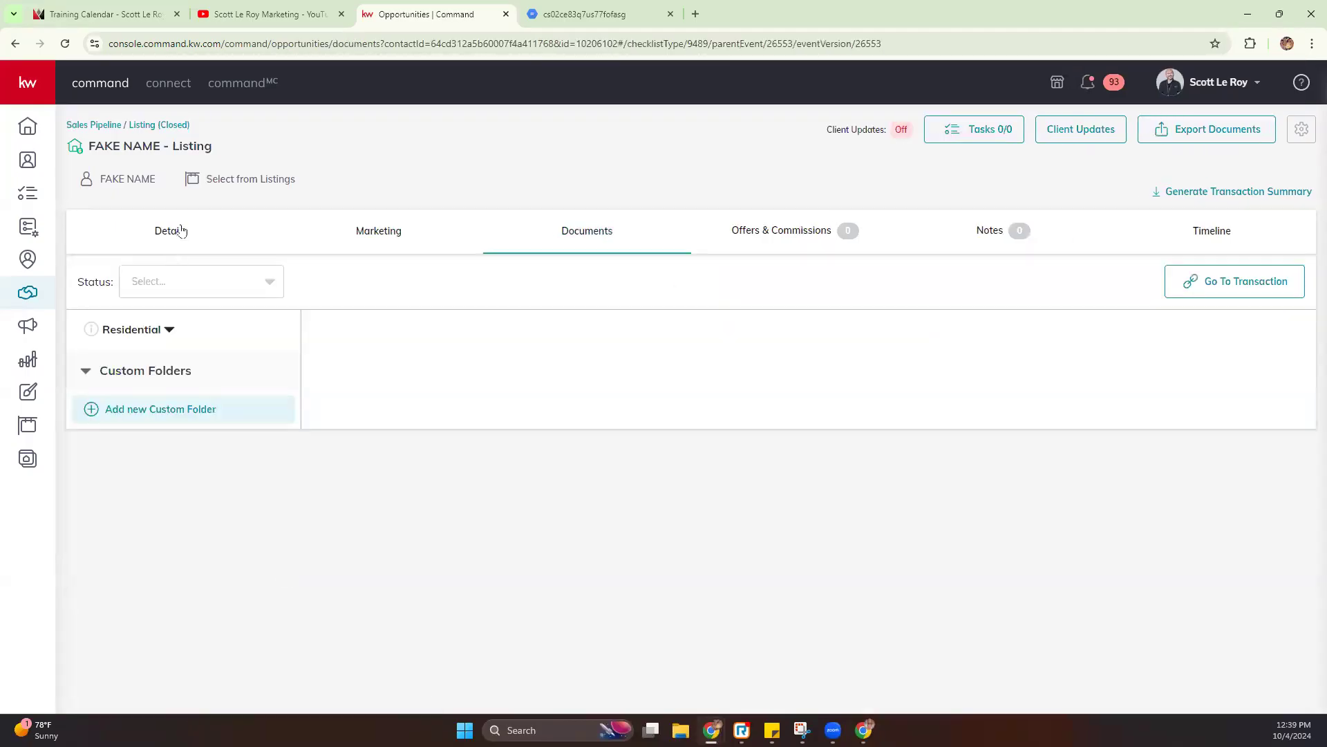
left_click(179, 228)
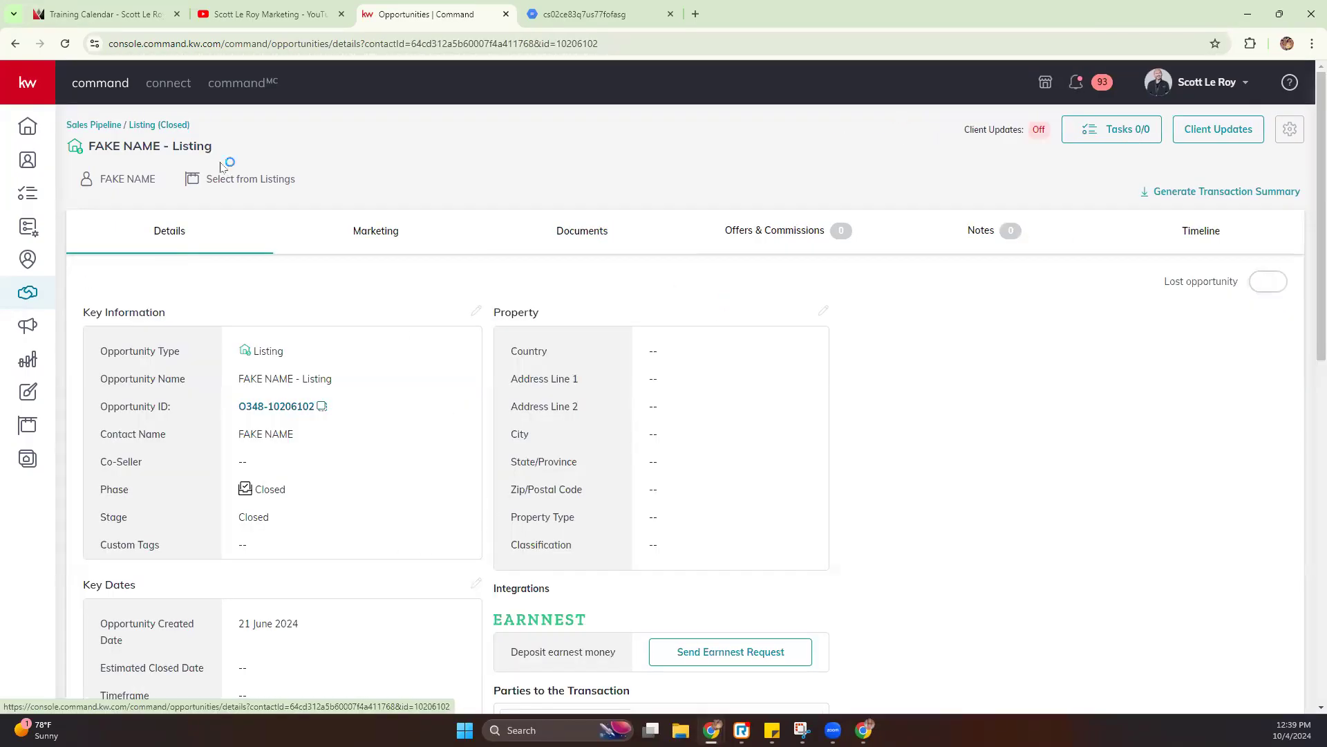
scroll(270, 327, "down", 7)
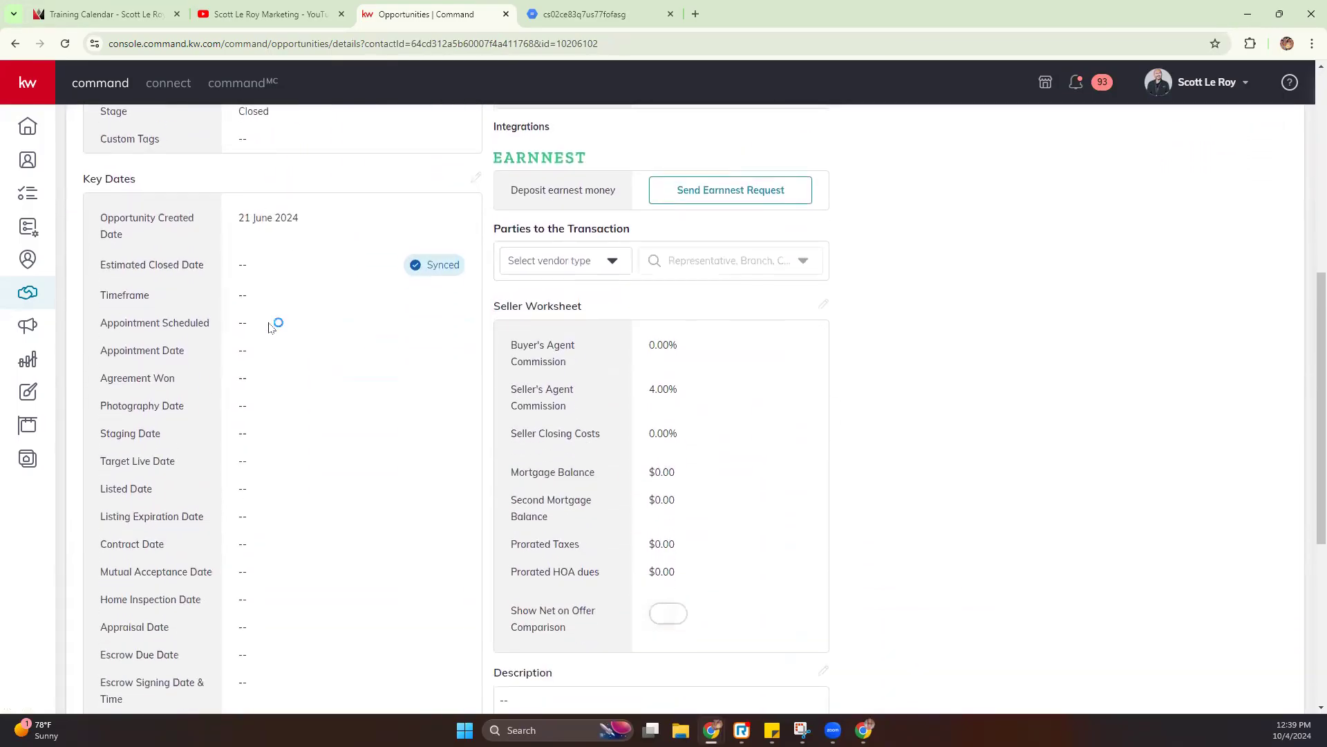
scroll(269, 327, "up", 7)
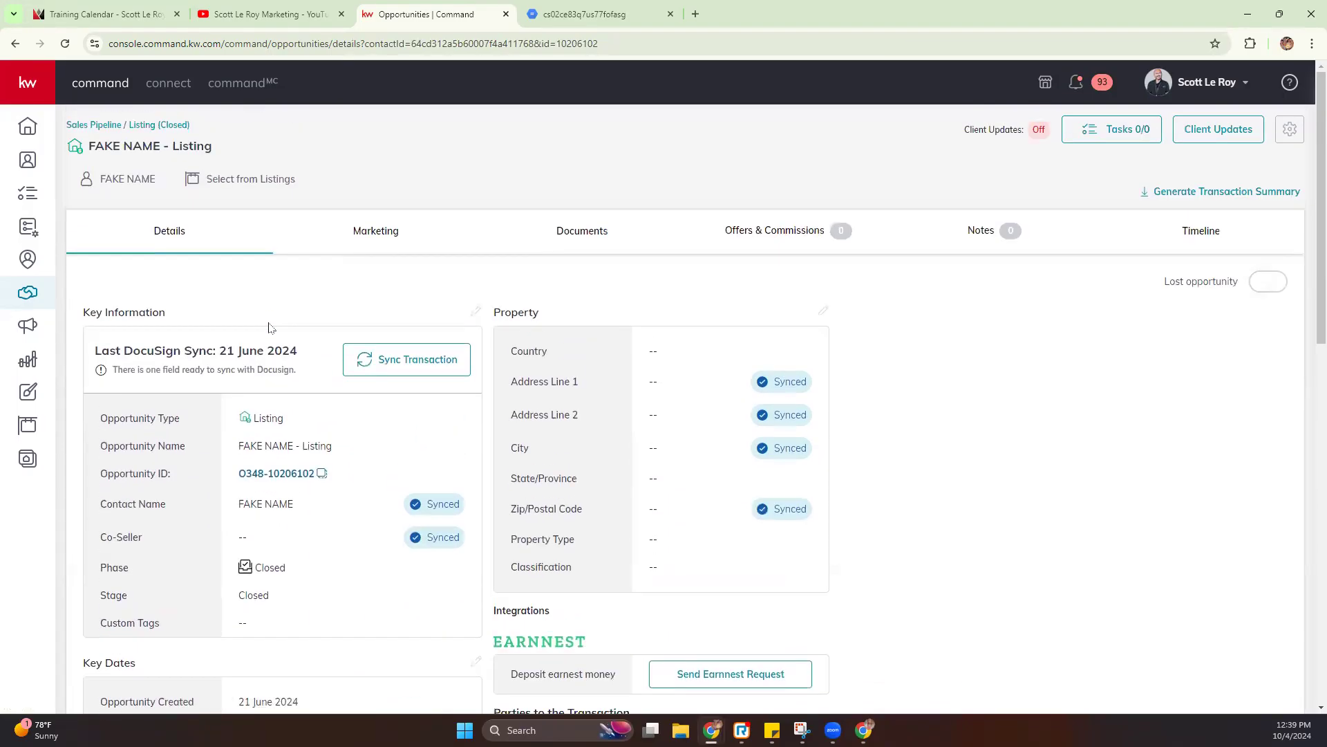